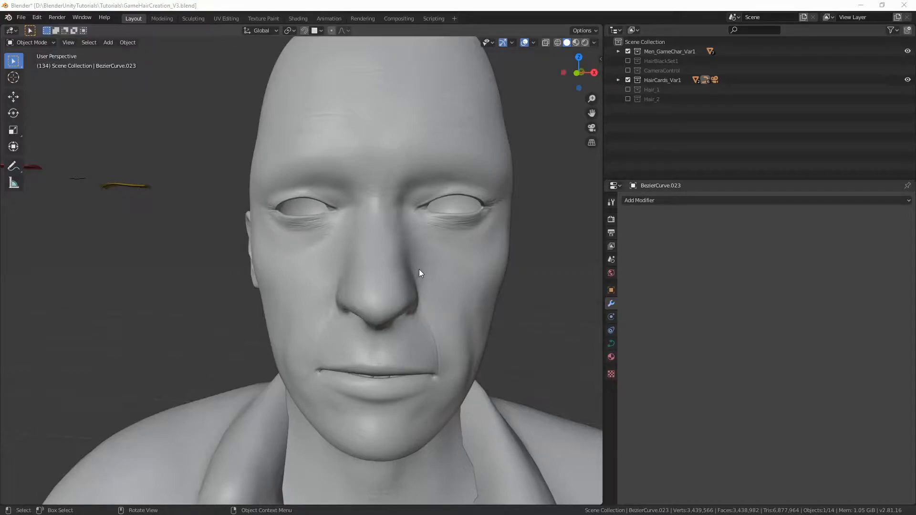
- Examine the bald character's head and face from several angles and distances
{"action": "middle_click_drag", "start_coordinate": [487, 246], "coordinate": [402, 266]}
{"action": "scroll", "coordinate": [353, 267], "scroll_direction": "up", "scroll_amount": 3}
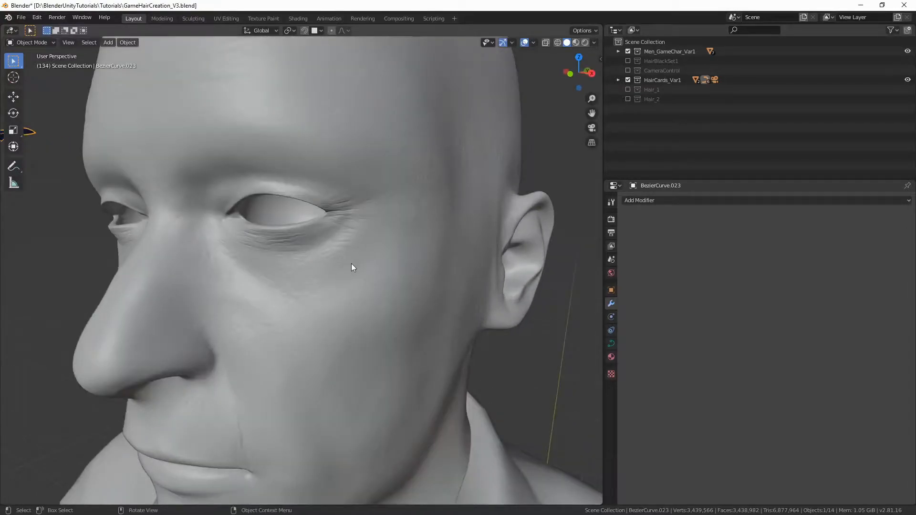
{"action": "middle_click_drag", "start_coordinate": [330, 204], "coordinate": [355, 211]}
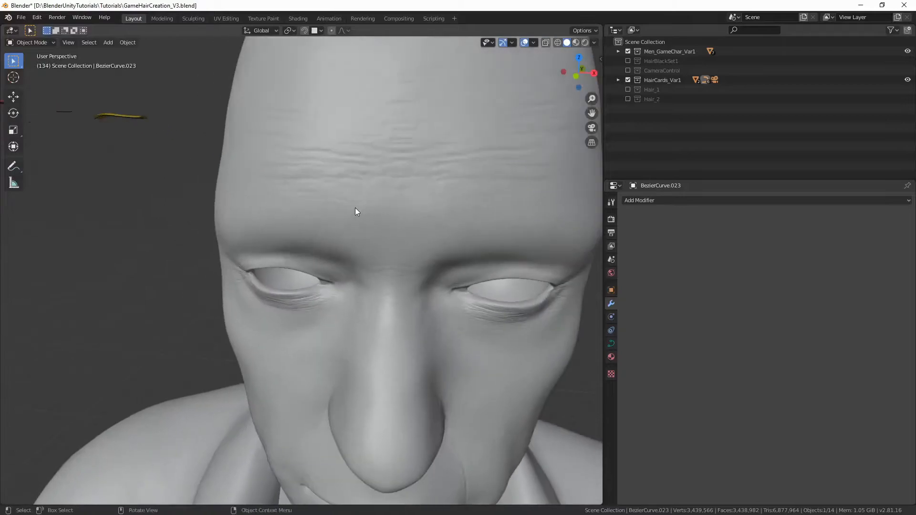
{"action": "middle_click_drag", "start_coordinate": [409, 243], "coordinate": [417, 282]}
{"action": "scroll", "coordinate": [408, 305], "scroll_direction": "up", "scroll_amount": 6}
{"action": "scroll", "coordinate": [372, 284], "scroll_direction": "down", "scroll_amount": 4}
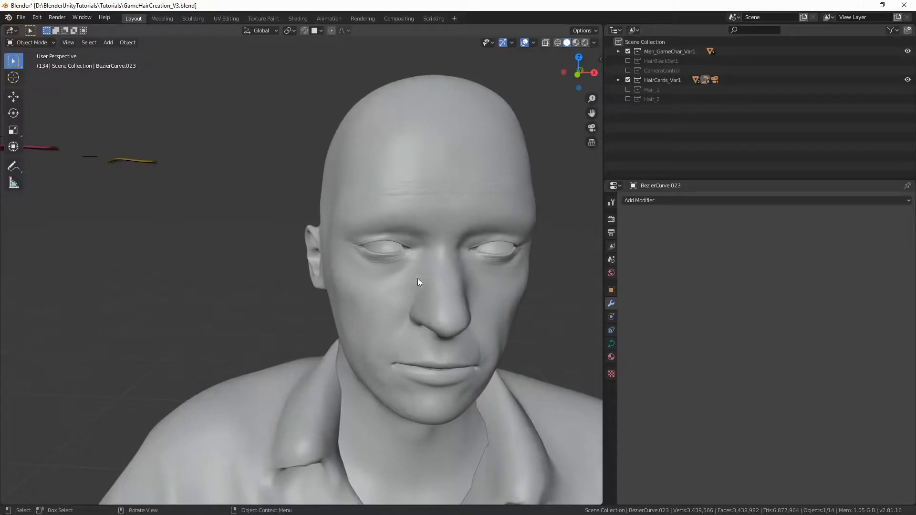
{"action": "middle_click_drag", "start_coordinate": [428, 278], "coordinate": [413, 283]}
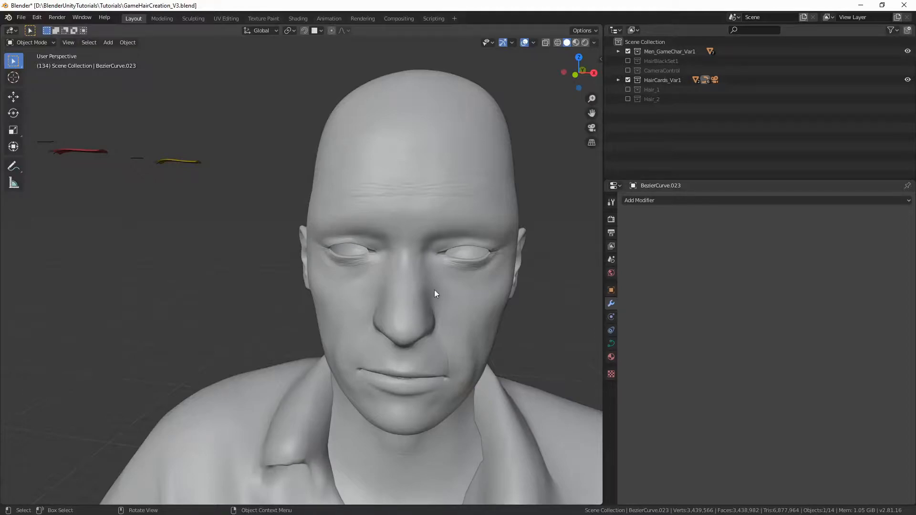
{"action": "scroll", "coordinate": [434, 290], "scroll_direction": "up", "scroll_amount": 2}
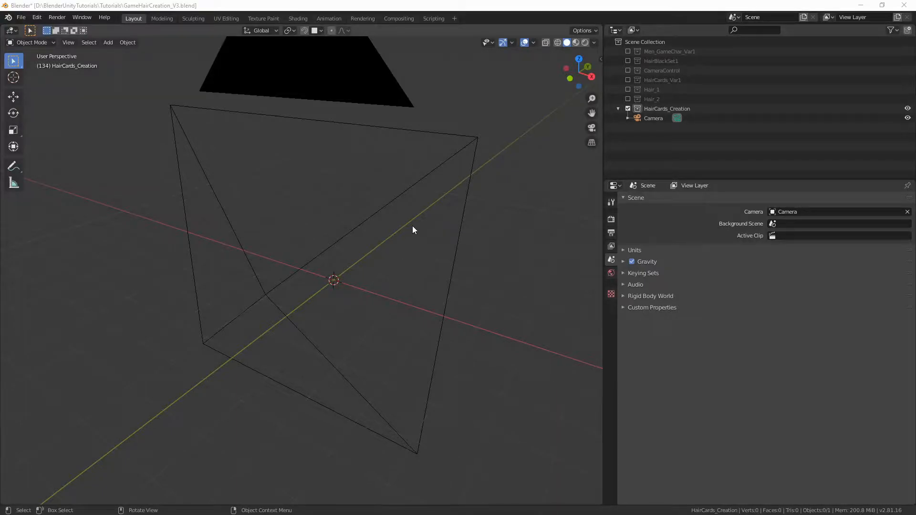
- Select the camera in the hair card scene and show its lens settings
{"action": "middle_click_drag", "start_coordinate": [414, 232], "coordinate": [395, 228]}
{"action": "left_click", "coordinate": [328, 228]}
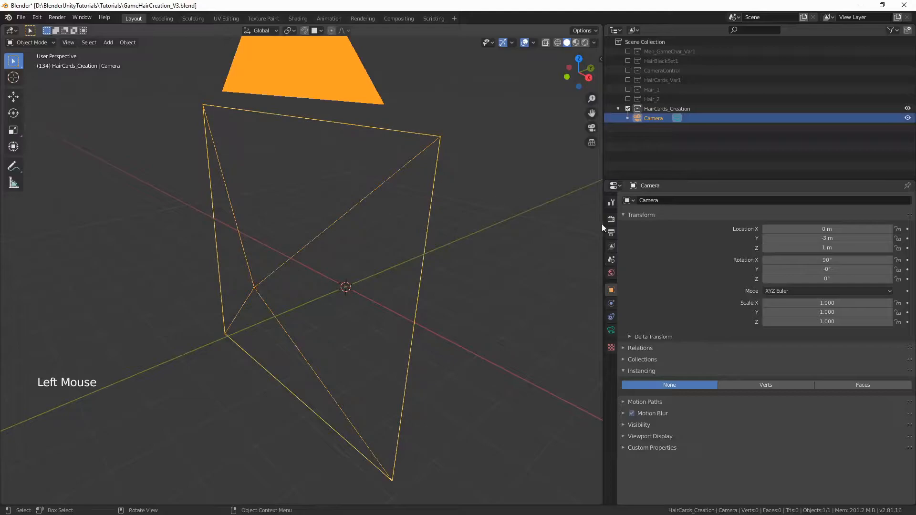
{"action": "left_click", "coordinate": [611, 331]}
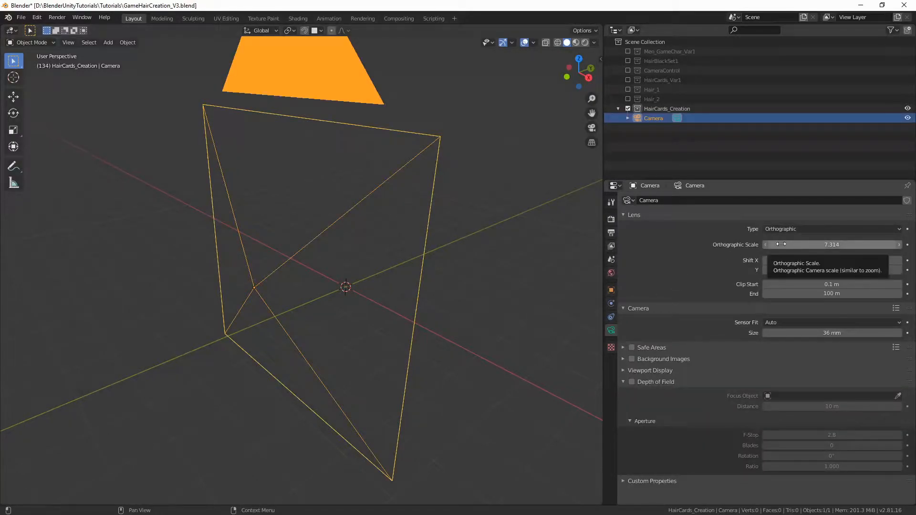
- Add a plane at the origin and narrow it along Y to a scale of about 0.22
{"action": "middle_click_drag", "start_coordinate": [479, 253], "coordinate": [422, 260]}
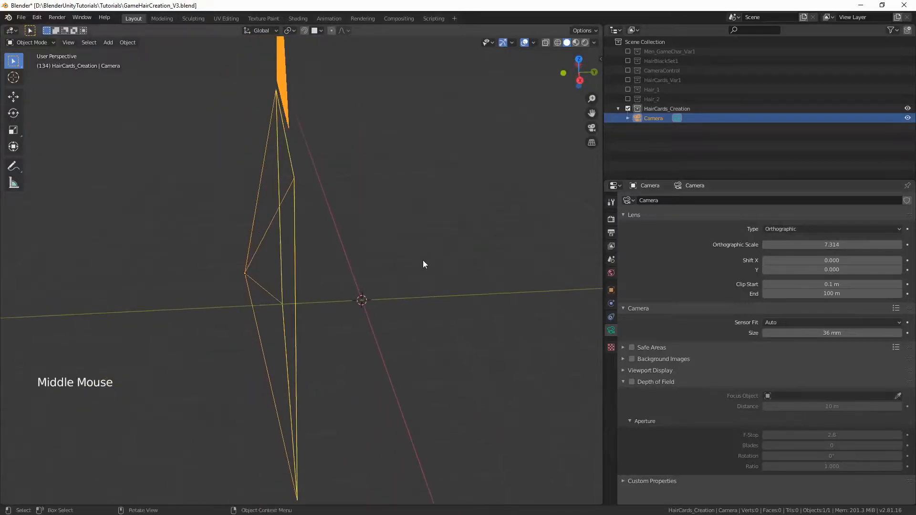
{"action": "key", "text": "shift+a"}
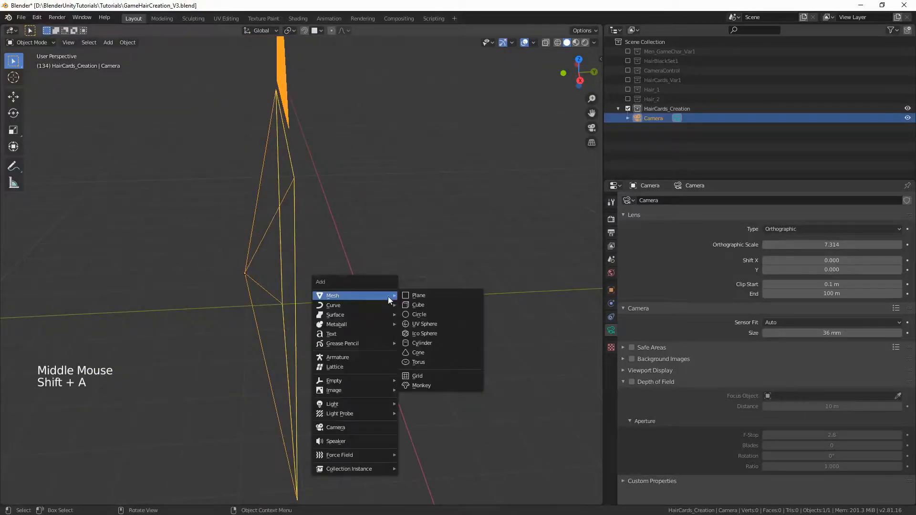
{"action": "left_click", "coordinate": [420, 298]}
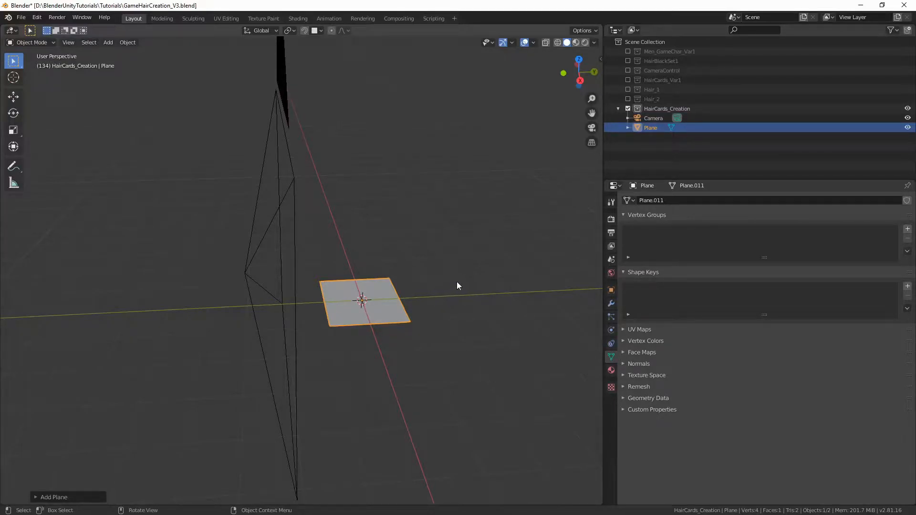
{"action": "key", "text": "s"}
{"action": "right_click", "coordinate": [413, 297]}
{"action": "key", "text": "s"}
{"action": "key", "text": "y"}
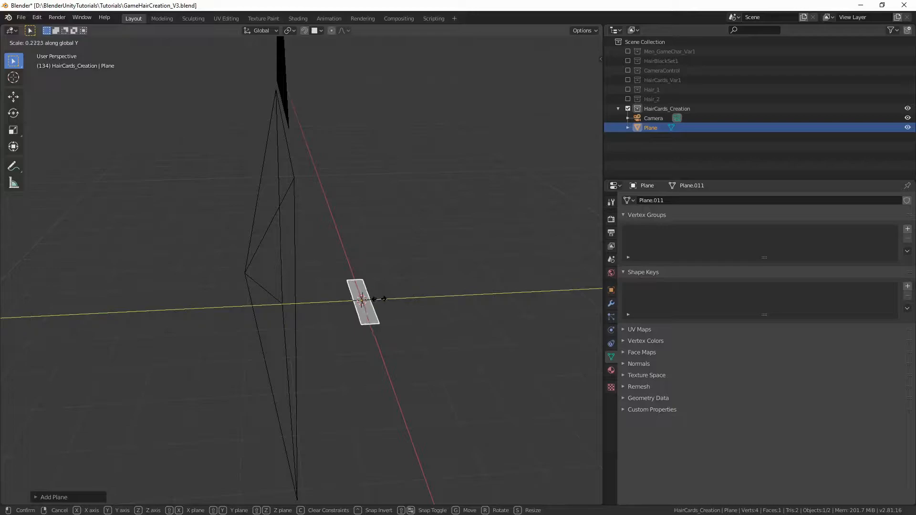
{"action": "left_click", "coordinate": [379, 299]}
- Move the plane up along Z and across along X into the upper-right corner of the camera frame
{"action": "mouse_move", "coordinate": [380, 299]}
{"action": "middle_mouse_down"}
{"action": "mouse_move", "coordinate": [483, 268]}
{"action": "mouse_move", "coordinate": [378, 288]}
{"action": "middle_mouse_up"}
{"action": "key", "text": "g"}
{"action": "key", "text": "z"}
{"action": "left_click", "coordinate": [359, 126]}
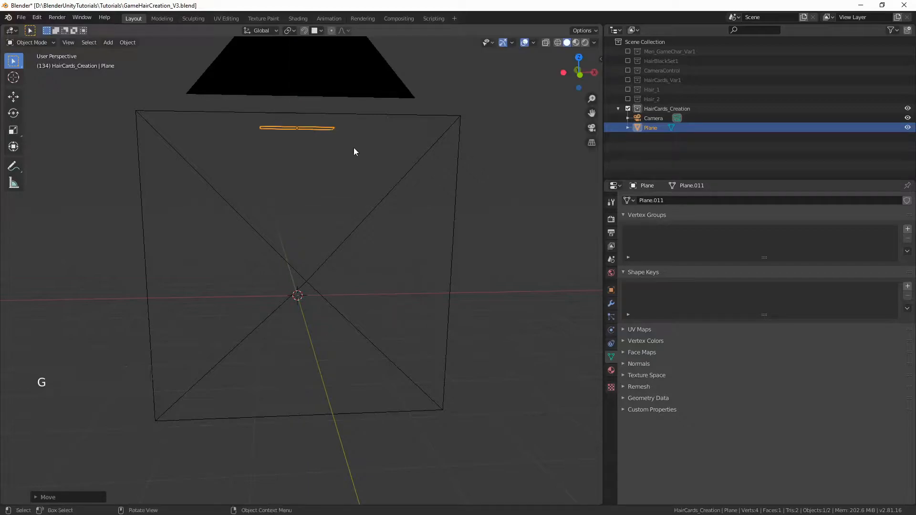
{"action": "key", "text": "g"}
{"action": "key", "text": "x"}
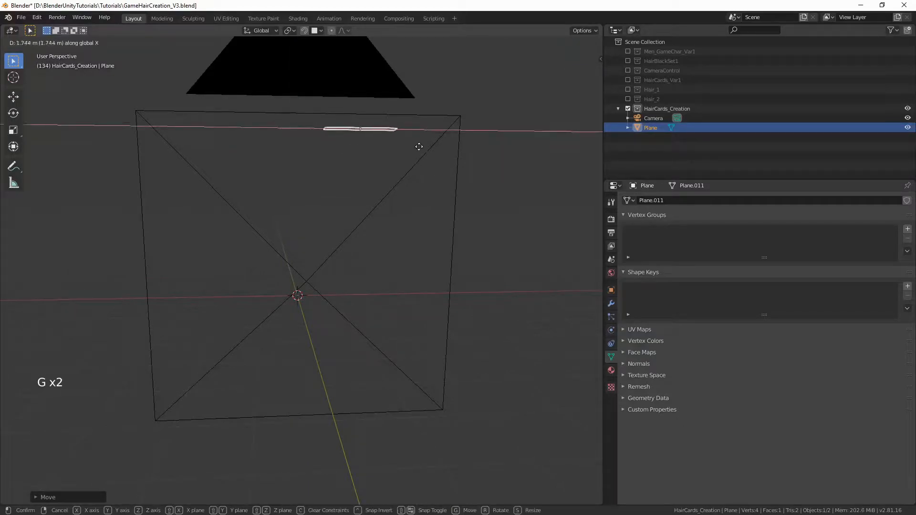
{"action": "left_click", "coordinate": [468, 144]}
{"action": "middle_click_drag", "start_coordinate": [435, 158], "coordinate": [429, 168]}
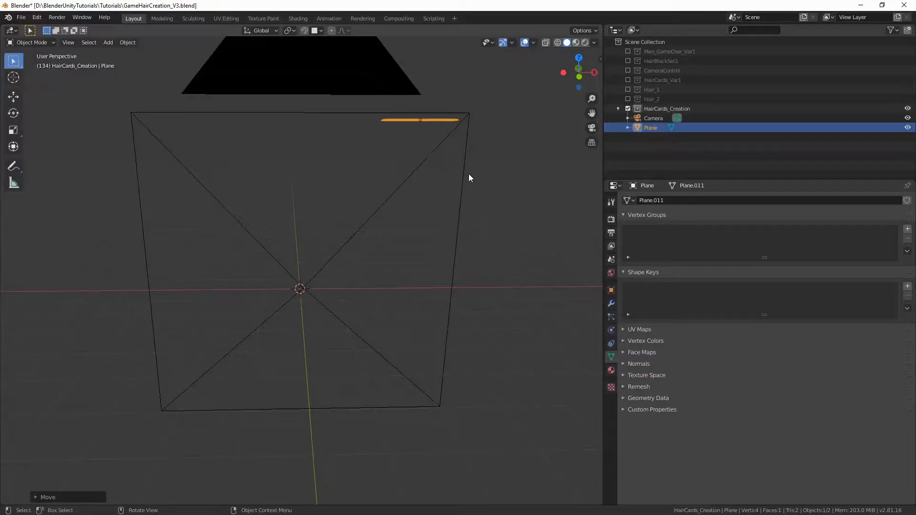
- Add a particle system to the plane and name it HairTexture_1
{"action": "left_click", "coordinate": [610, 317]}
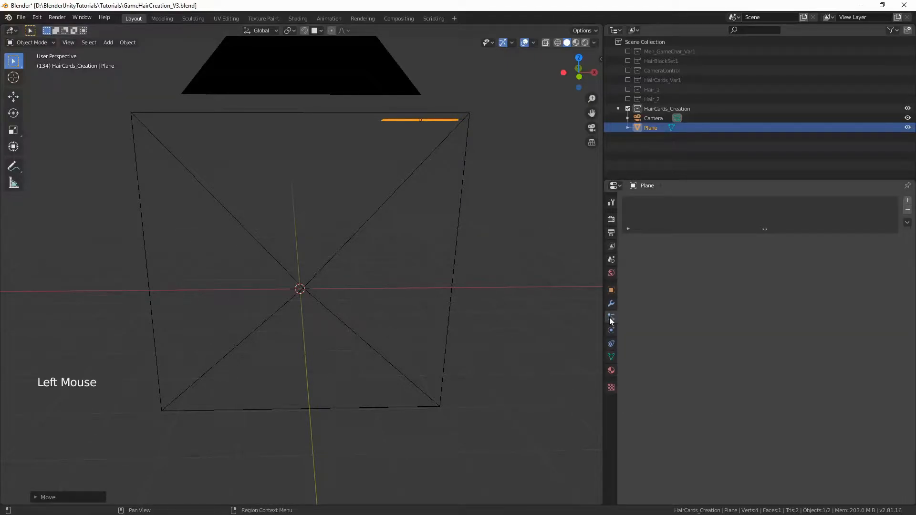
{"action": "left_click", "coordinate": [907, 200]}
{"action": "double_click", "coordinate": [685, 203]}
{"action": "type", "text": "HairText"}
{"action": "key", "text": "BackSpace"}
{"action": "type", "text": "ure_1"}
{"action": "key", "text": "Return"}
- Rename the particle settings as HairTextture_1_PS and set the particle type to Hair
{"action": "left_click", "coordinate": [689, 241]}
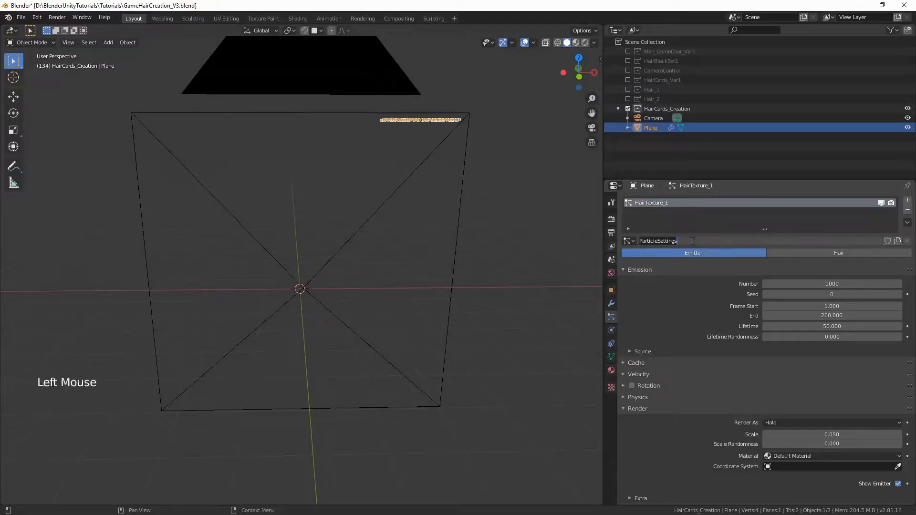
{"action": "type", "text": "HairTexttur"}
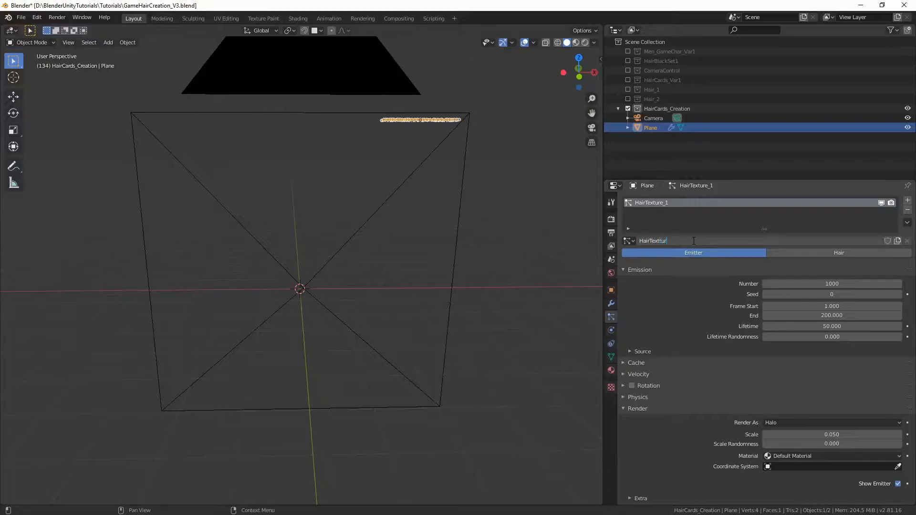
{"action": "type", "text": "e_1_PS"}
{"action": "key", "text": "Return"}
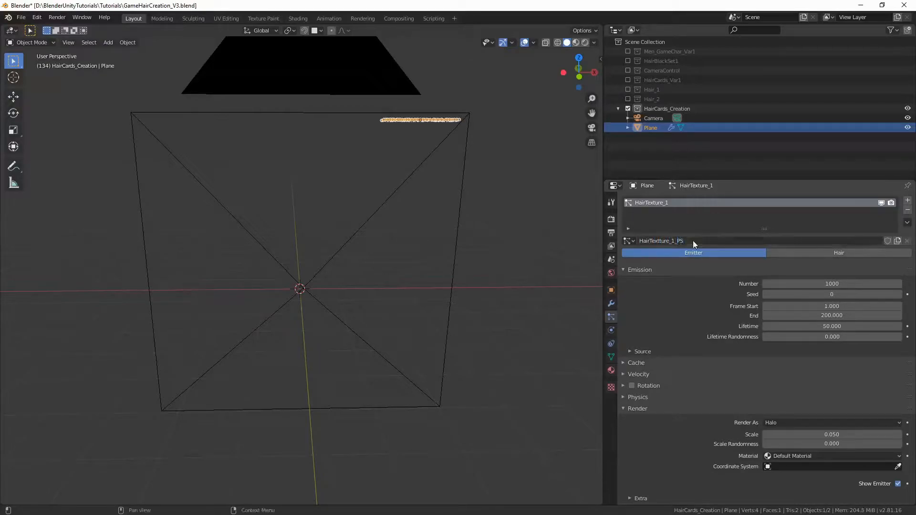
{"action": "left_click", "coordinate": [808, 251]}
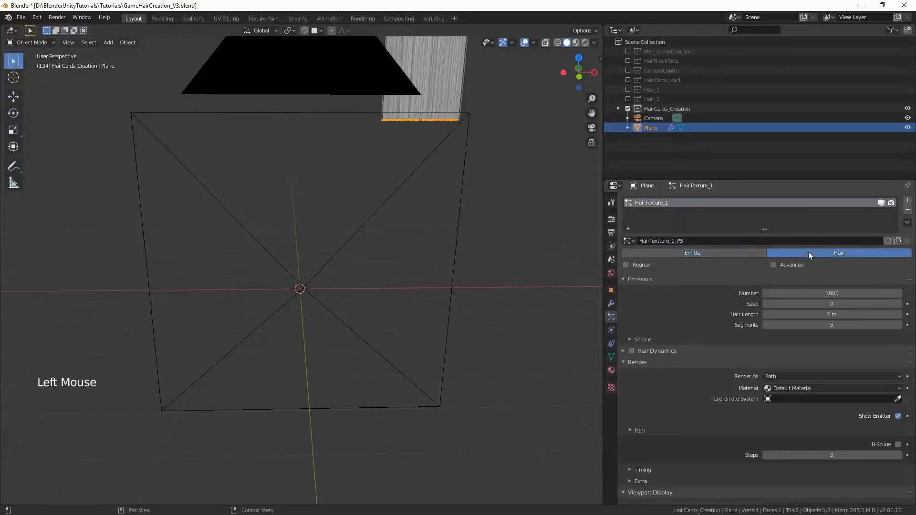
- Rotate the plane 180° about the X axis so the hair grows downward
{"action": "scroll", "coordinate": [479, 198], "scroll_direction": "down", "scroll_amount": 1}
{"action": "middle_click_drag", "start_coordinate": [484, 190], "coordinate": [474, 190]}
{"action": "key", "text": "r"}
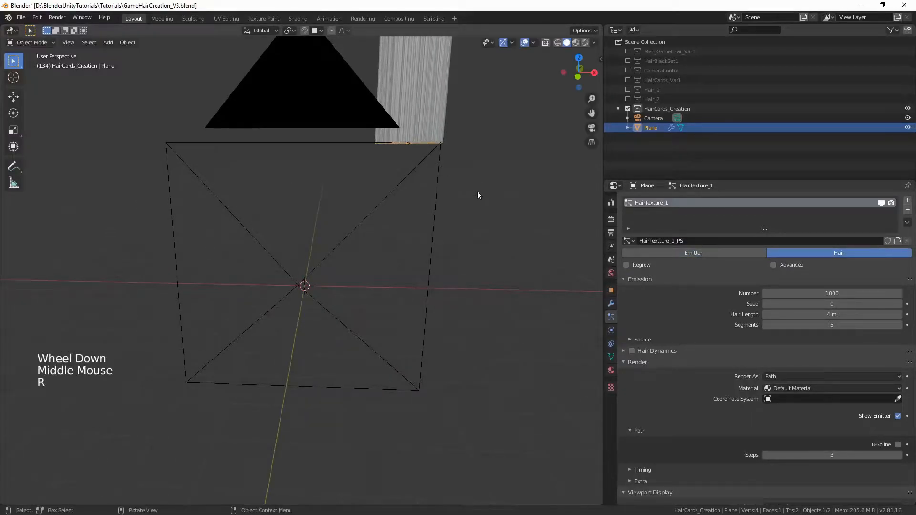
{"action": "type", "text": "rx180"}
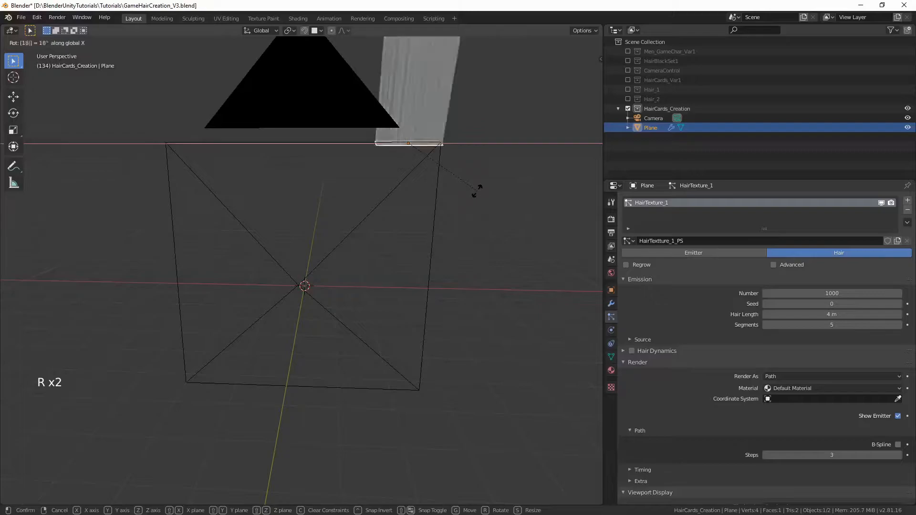
{"action": "key", "text": "Return"}
- In camera view, shift the plane along X inside the frame's right edge and lower it slightly along Z
{"action": "key", "text": "KP_0"}
{"action": "scroll", "coordinate": [356, 229], "scroll_direction": "up", "scroll_amount": 5}
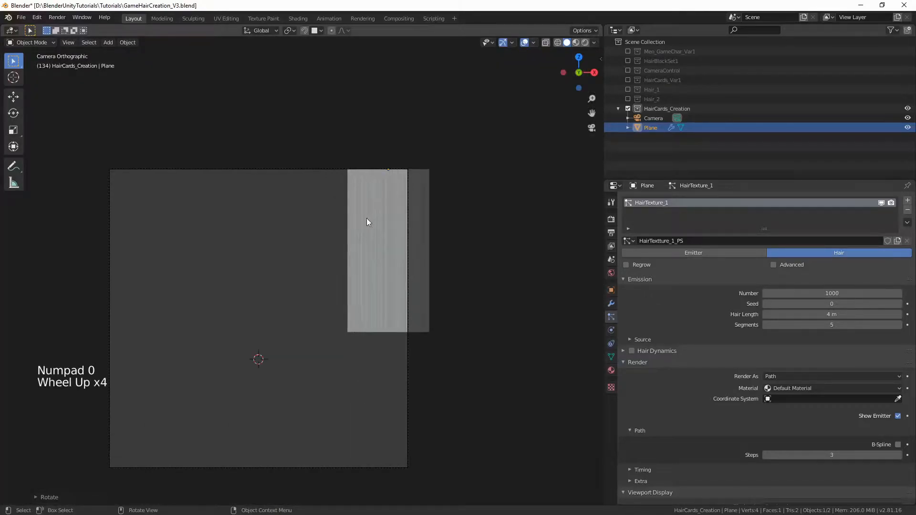
{"action": "key", "text": "g"}
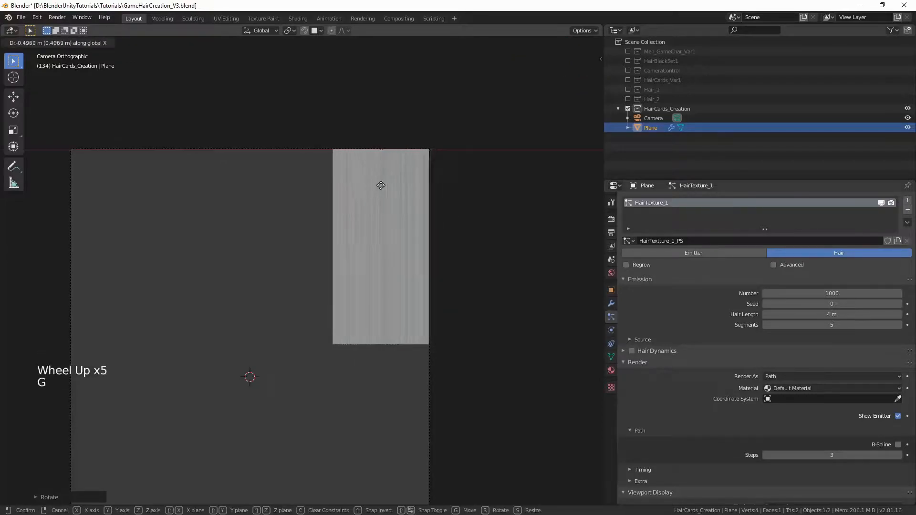
{"action": "key", "text": "g"}
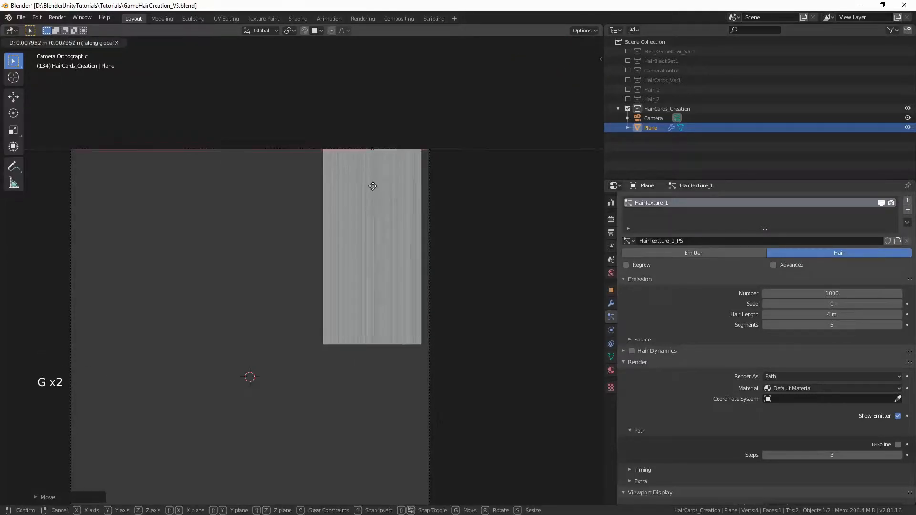
{"action": "key", "text": "g"}
{"action": "key", "text": "z"}
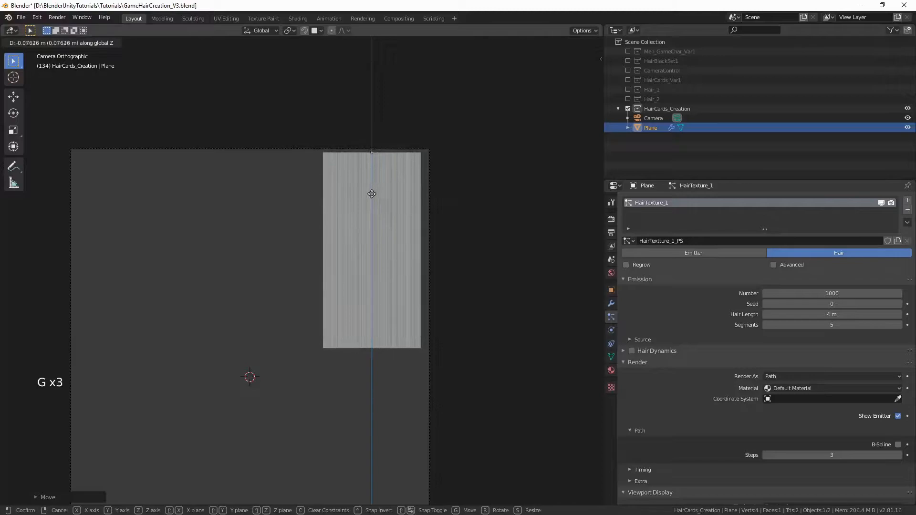
{"action": "left_click", "coordinate": [372, 196]}
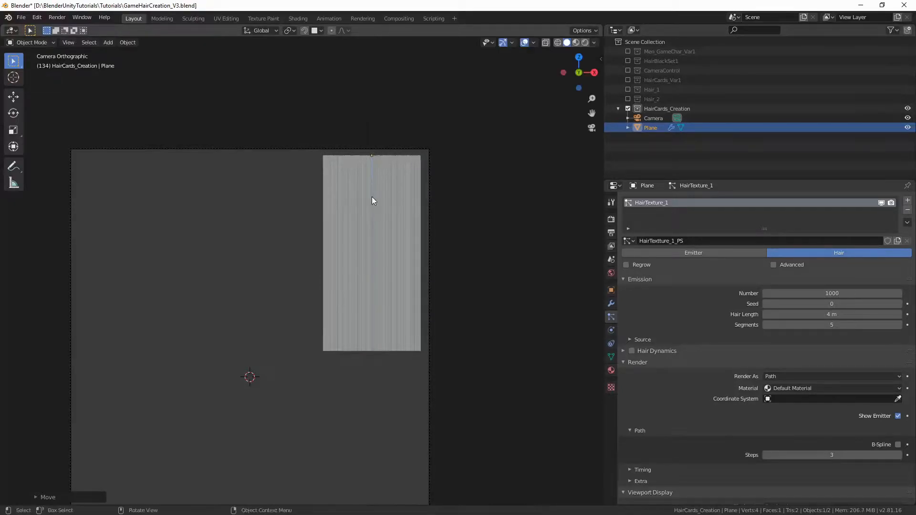
- Set the number of hairs to 10 and the hair length to 6.88 m
{"action": "left_click", "coordinate": [824, 296]}
{"action": "type", "text": "10"}
{"action": "key", "text": "Return"}
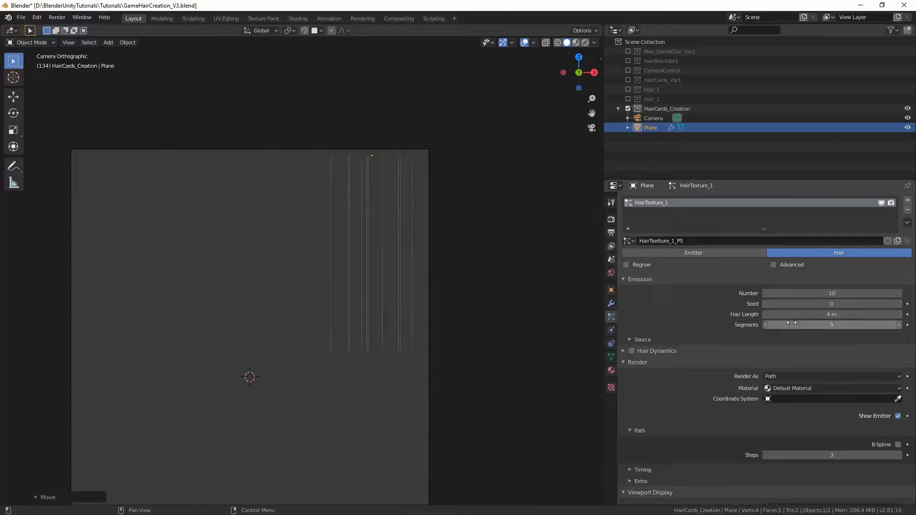
{"action": "mouse_move", "coordinate": [799, 314]}
{"action": "left_mouse_down"}
{"action": "mouse_move", "coordinate": [840, 314]}
{"action": "mouse_move", "coordinate": [810, 315]}
{"action": "left_mouse_up"}
{"action": "scroll", "coordinate": [445, 302], "scroll_direction": "down", "scroll_amount": 2}
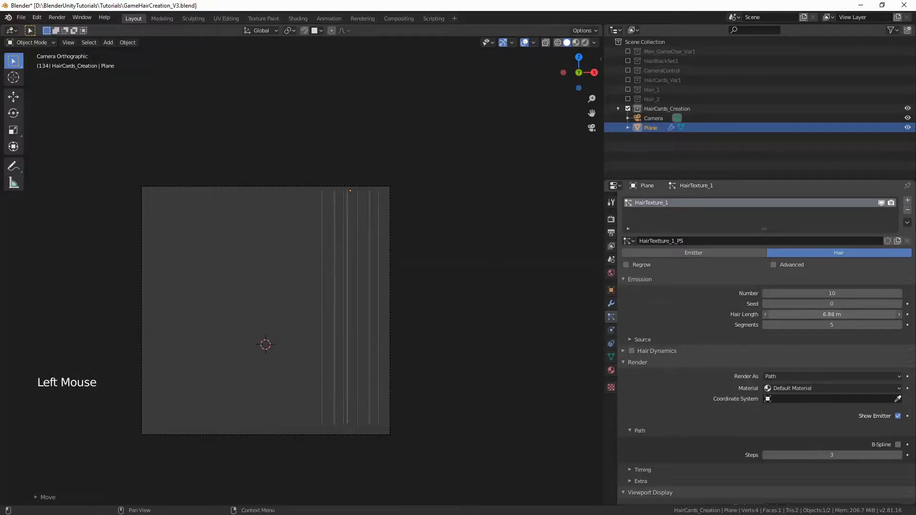
- Increase the hair segments to 8
{"action": "left_click", "coordinate": [899, 326]}
{"action": "left_click", "coordinate": [899, 325]}
{"action": "left_click", "coordinate": [898, 325]}
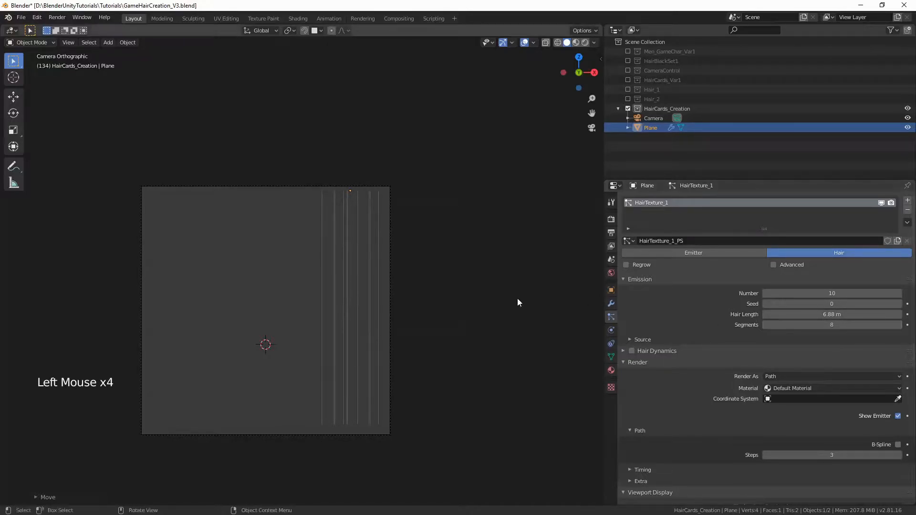
- Switch the plane to Particle Edit mode
{"action": "scroll", "coordinate": [388, 239], "scroll_direction": "up", "scroll_amount": 2}
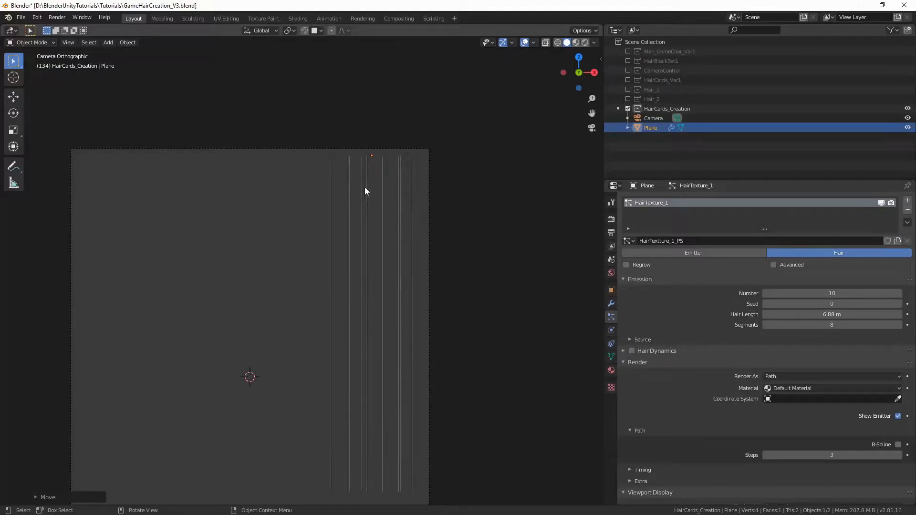
{"action": "left_click", "coordinate": [30, 43]}
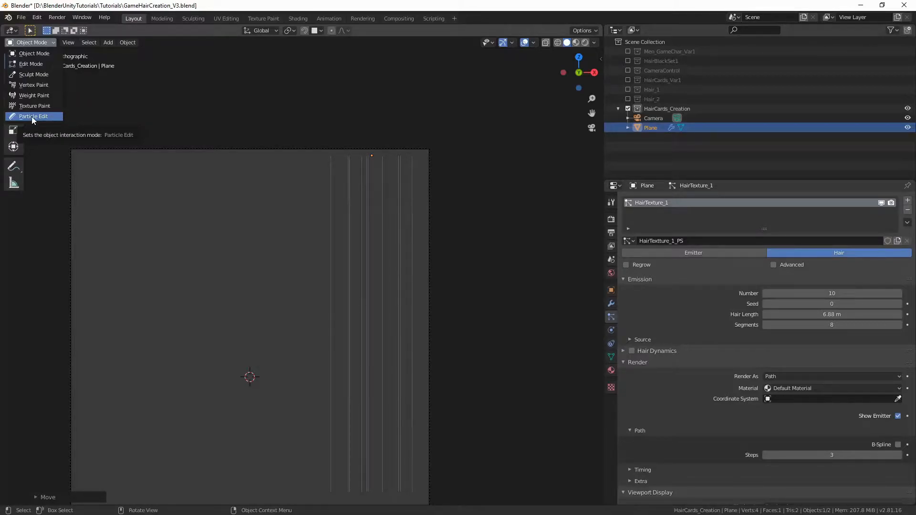
{"action": "left_click", "coordinate": [27, 44]}
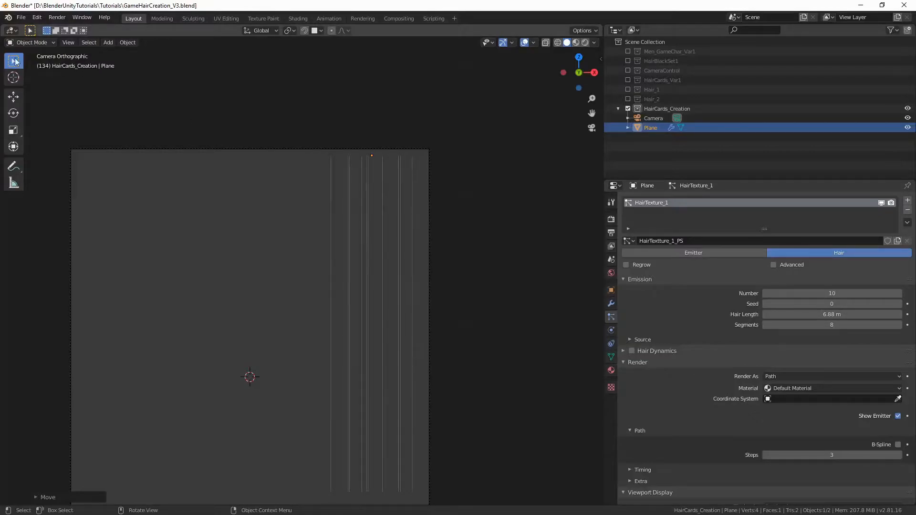
{"action": "left_click", "coordinate": [30, 40]}
{"action": "left_click", "coordinate": [36, 112]}
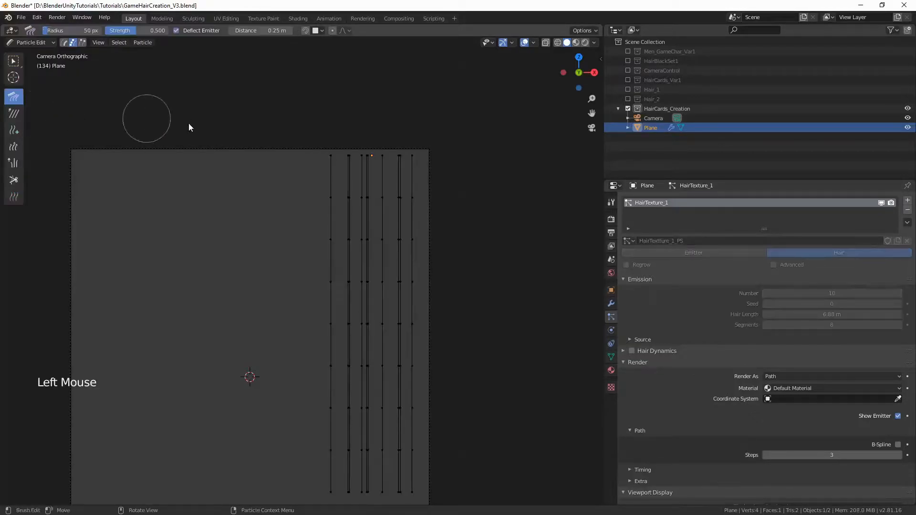
- Circle-select the first hair point below the root on the second strand from the left
{"action": "scroll", "coordinate": [363, 206], "scroll_direction": "up", "scroll_amount": 3}
{"action": "key", "text": "c"}
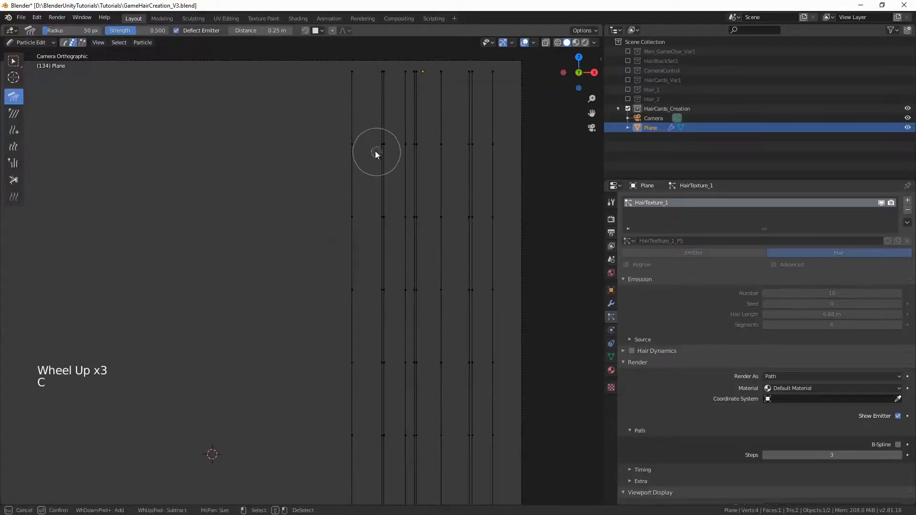
{"action": "left_click", "coordinate": [377, 144]}
{"action": "right_click", "coordinate": [377, 144]}
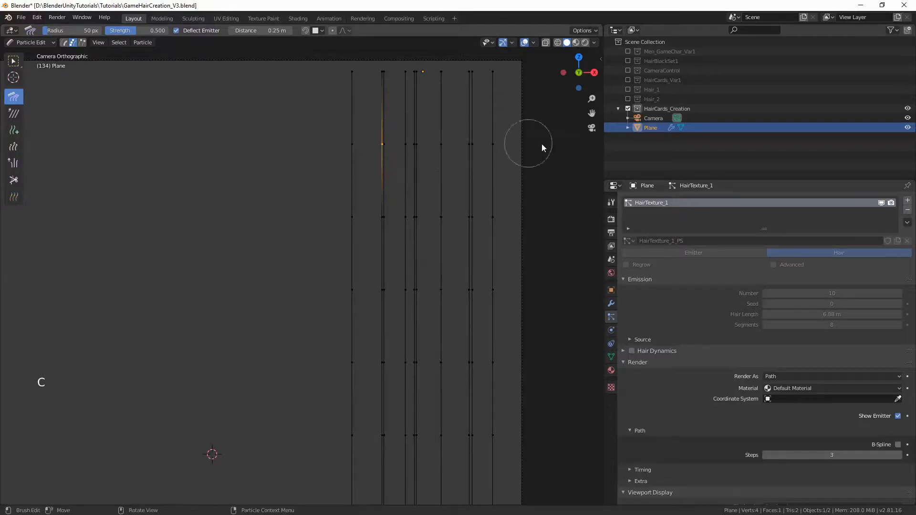
- Extend the selection to the entire second hair strand and move it about 0.16 m along negative X, away from its overlapping neighbour
{"action": "key", "text": "n"}
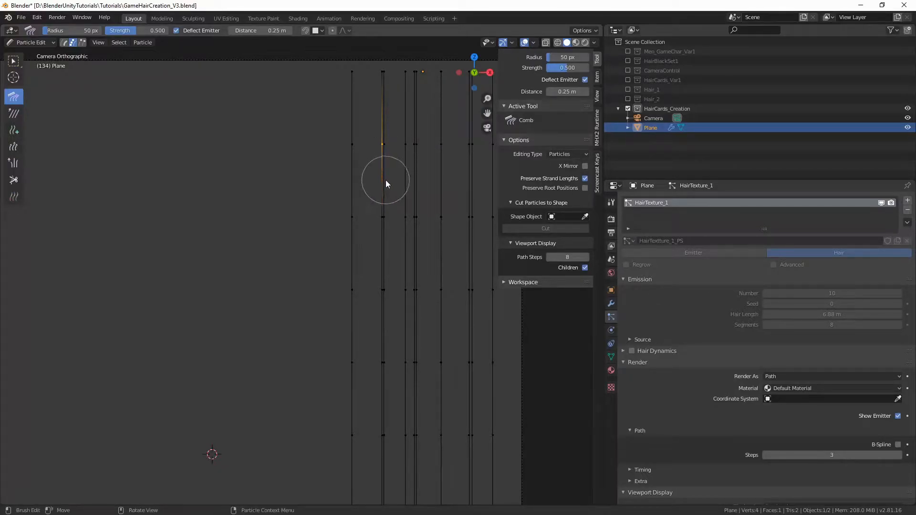
{"action": "scroll", "coordinate": [385, 179], "scroll_direction": "down", "scroll_amount": 1}
{"action": "key", "text": "ctrl+KP_Add"}
{"action": "key", "text": "ctrl+KP_Add"}
{"action": "key", "text": "ctrl+KP_Add"}
{"action": "key", "text": "ctrl+KP_Add"}
{"action": "key", "text": "ctrl+KP_Add"}
{"action": "key", "text": "ctrl+KP_Add"}
{"action": "key", "text": "ctrl+KP_Add"}
{"action": "key", "text": "ctrl+KP_Add"}
{"action": "key", "text": "ctrl+KP_Add"}
{"action": "key", "text": "ctrl+KP_Add"}
{"action": "key", "text": "ctrl+KP_Add"}
{"action": "key", "text": "ctrl+KP_Add"}
{"action": "key", "text": "ctrl+KP_Add"}
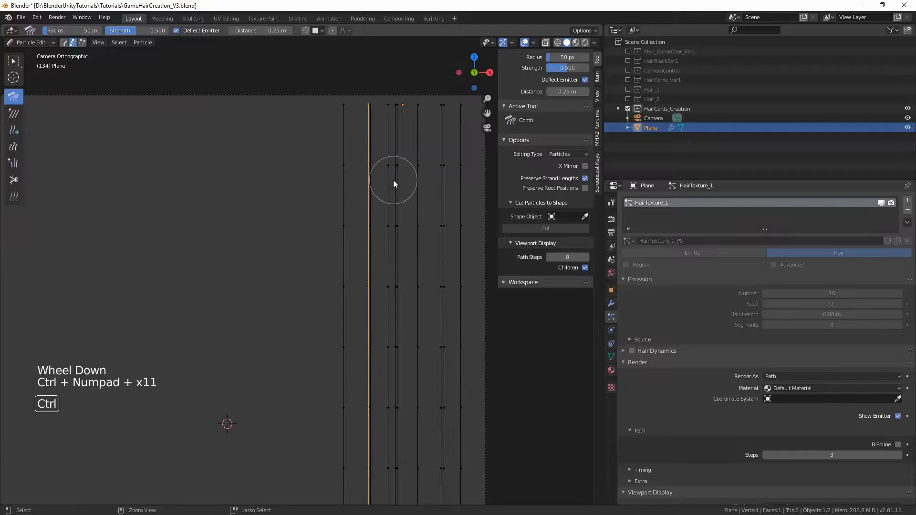
{"action": "scroll", "coordinate": [394, 180], "scroll_direction": "down", "scroll_amount": 2}
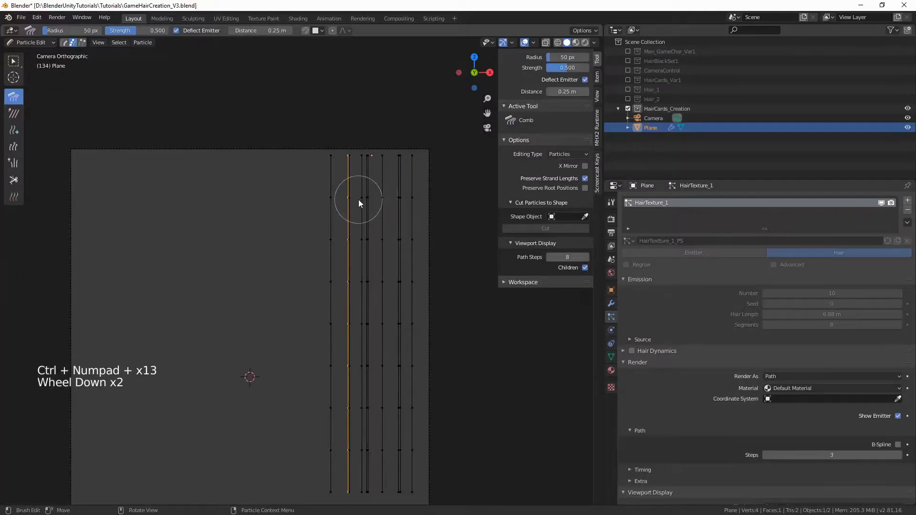
{"action": "key", "text": "g"}
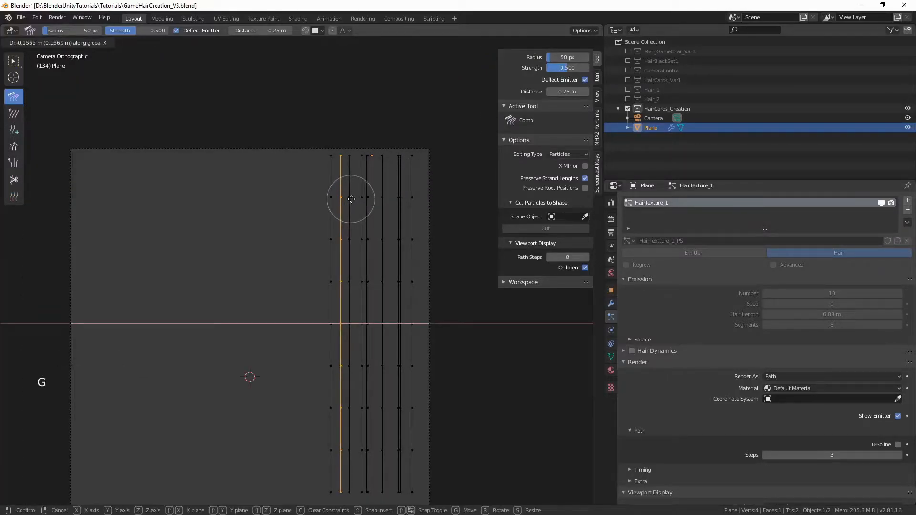
{"action": "right_click", "coordinate": [351, 199]}
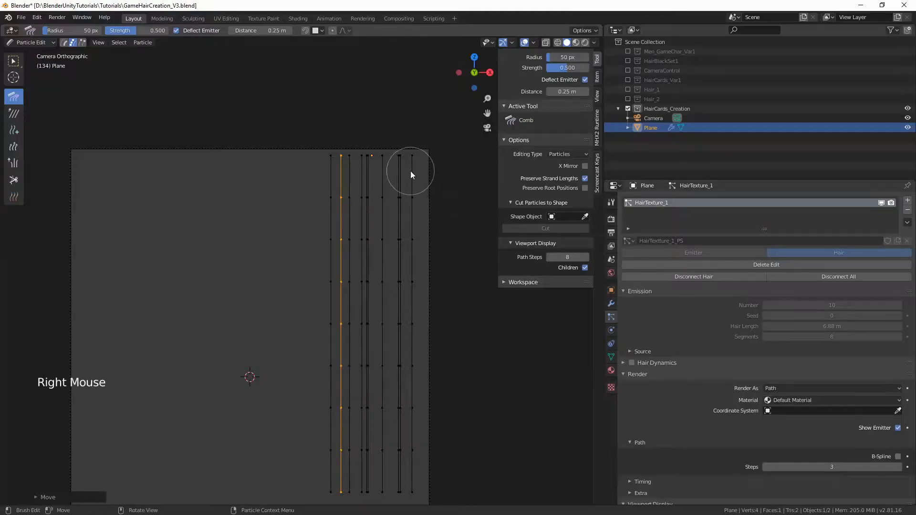
{"action": "key", "text": "Escape"}
- Select the entire leftmost hair strand, from root to tip, and shift it slightly outward along negative X
{"action": "scroll", "coordinate": [388, 185], "scroll_direction": "down", "scroll_amount": 1}
{"action": "middle_click_drag", "start_coordinate": [374, 196], "coordinate": [373, 215]}
{"action": "scroll", "coordinate": [422, 180], "scroll_direction": "down", "scroll_amount": 4}
{"action": "middle_click_drag", "start_coordinate": [422, 181], "coordinate": [200, 271], "text": "shift"}
{"action": "scroll", "coordinate": [394, 139], "scroll_direction": "down", "scroll_amount": 3, "text": "shift"}
{"action": "scroll", "coordinate": [393, 132], "scroll_direction": "down", "scroll_amount": 3}
{"action": "middle_click_drag", "start_coordinate": [393, 131], "coordinate": [350, 192], "text": "shift"}
{"action": "scroll", "coordinate": [325, 179], "scroll_direction": "up", "scroll_amount": 1}
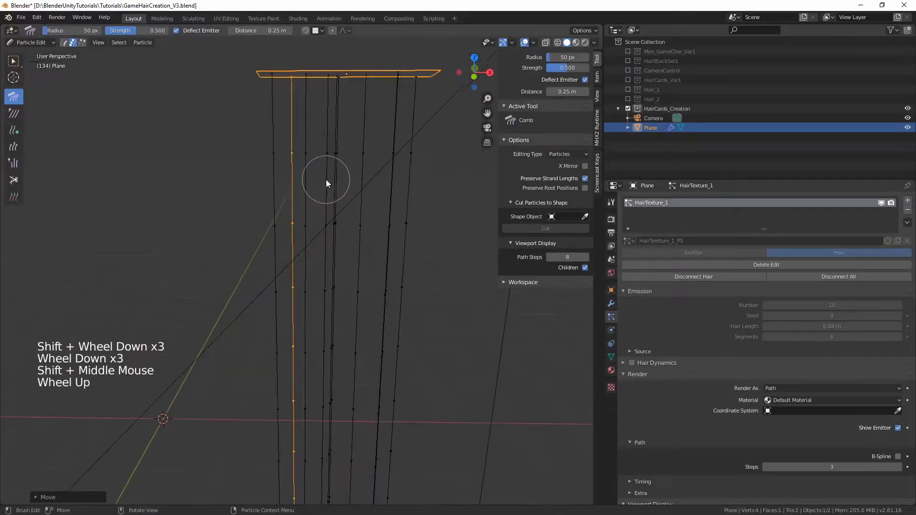
{"action": "key", "text": "alt+a"}
{"action": "key", "text": "c"}
{"action": "left_click", "coordinate": [273, 161]}
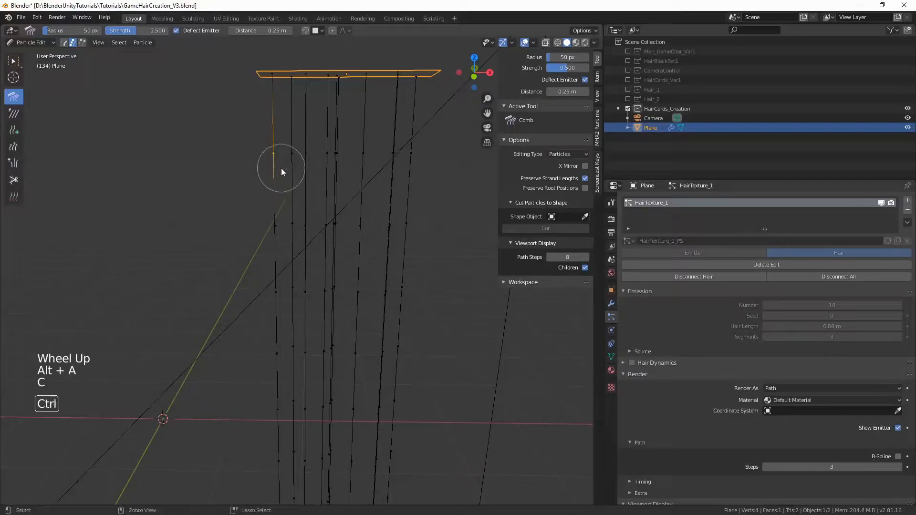
{"action": "key", "text": "ctrl+KP_Add"}
{"action": "key", "text": "ctrl+KP_Add"}
{"action": "key", "text": "ctrl+KP_Add"}
{"action": "key", "text": "ctrl+KP_Add"}
{"action": "key", "text": "ctrl+KP_Add"}
{"action": "key", "text": "ctrl+KP_Add"}
{"action": "key", "text": "ctrl+KP_Add"}
{"action": "key", "text": "ctrl+KP_Add"}
{"action": "key", "text": "ctrl+KP_Add"}
{"action": "key", "text": "ctrl+KP_Add"}
{"action": "key", "text": "ctrl+KP_Add"}
{"action": "key", "text": "ctrl+KP_Add"}
{"action": "key", "text": "ctrl+KP_Add"}
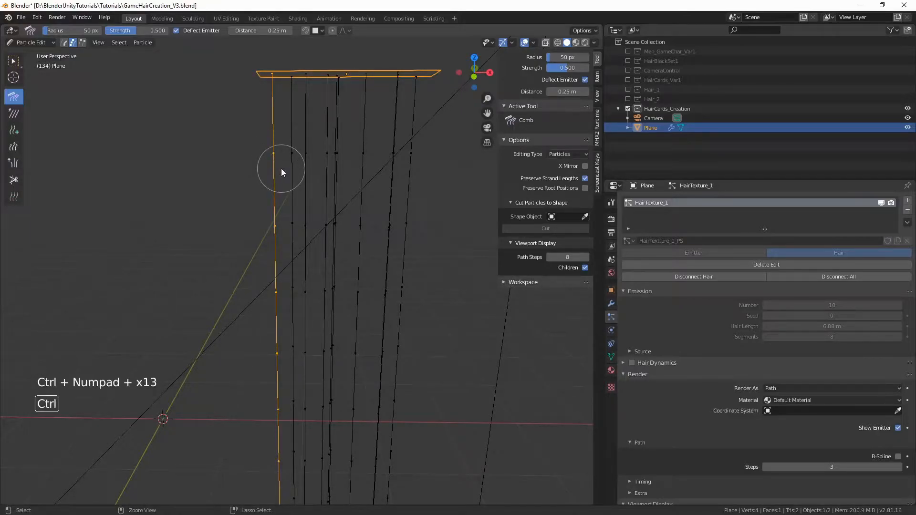
{"action": "key", "text": "g"}
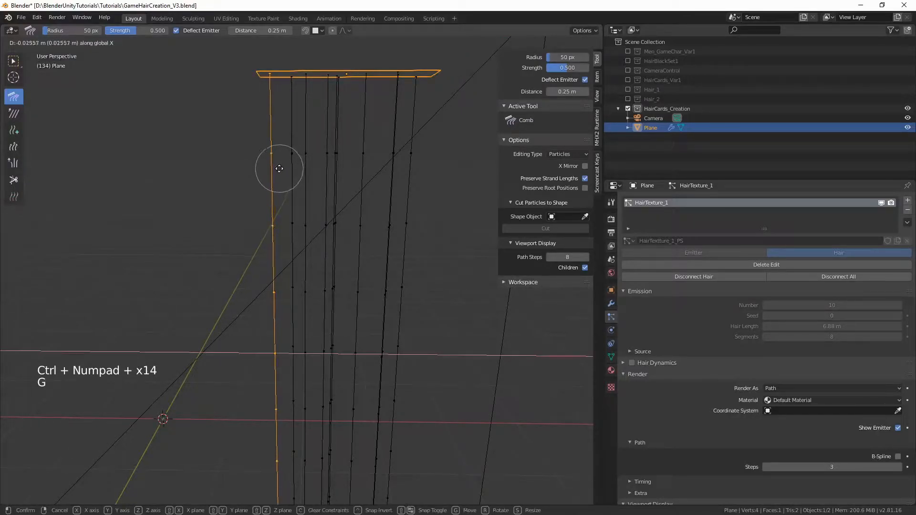
{"action": "left_click", "coordinate": [274, 171]}
- Select the whole second strand from the left and nudge it slightly toward the leftmost strand along the X axis
{"action": "key", "text": "alt+a"}
{"action": "key", "text": "c"}
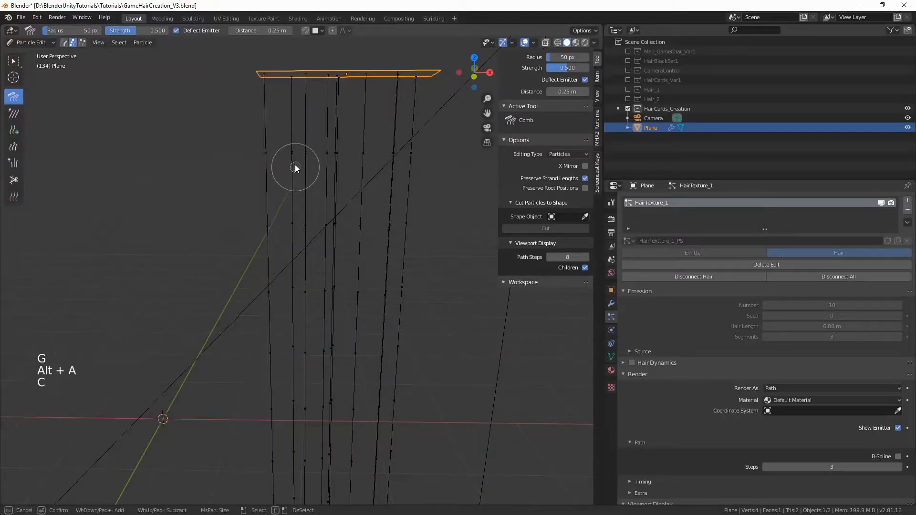
{"action": "right_click", "coordinate": [291, 220]}
{"action": "key", "text": "ctrl+KP_Add"}
{"action": "key", "text": "ctrl+KP_Add"}
{"action": "key", "text": "ctrl+KP_Add"}
{"action": "key", "text": "ctrl+KP_Add"}
{"action": "key", "text": "ctrl+KP_Add"}
{"action": "key", "text": "ctrl+KP_Add"}
{"action": "key", "text": "ctrl+KP_Add"}
{"action": "key", "text": "ctrl+KP_Add"}
{"action": "key", "text": "ctrl+KP_Add"}
{"action": "key", "text": "ctrl+KP_Add"}
{"action": "key", "text": "ctrl+KP_Add"}
{"action": "key", "text": "ctrl+KP_Add"}
{"action": "key", "text": "ctrl+KP_Add"}
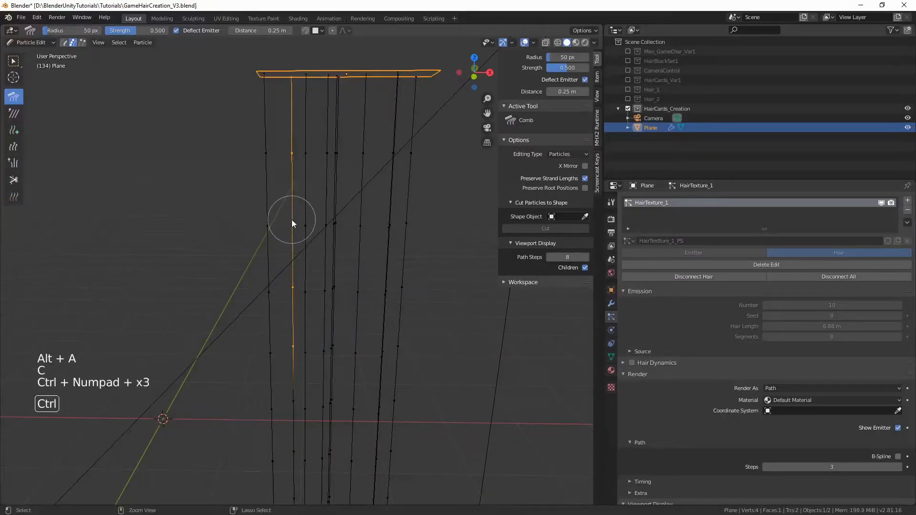
{"action": "key", "text": "g"}
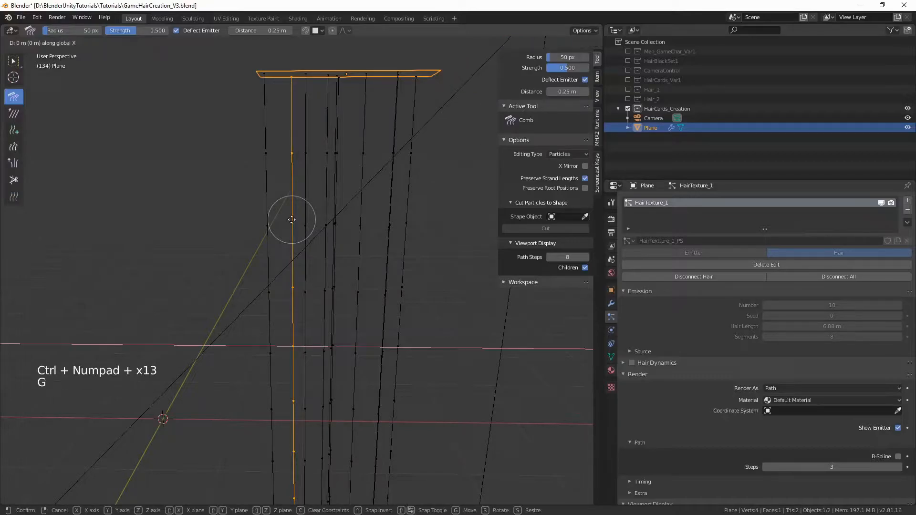
{"action": "left_click", "coordinate": [287, 219]}
- Select the whole fourth strand from the left and move it slightly along negative X, away from the close pair beside it
{"action": "scroll", "coordinate": [305, 209], "scroll_direction": "down", "scroll_amount": 2}
{"action": "middle_click_drag", "start_coordinate": [329, 210], "coordinate": [336, 153], "text": "shift"}
{"action": "scroll", "coordinate": [333, 183], "scroll_direction": "up", "scroll_amount": 1}
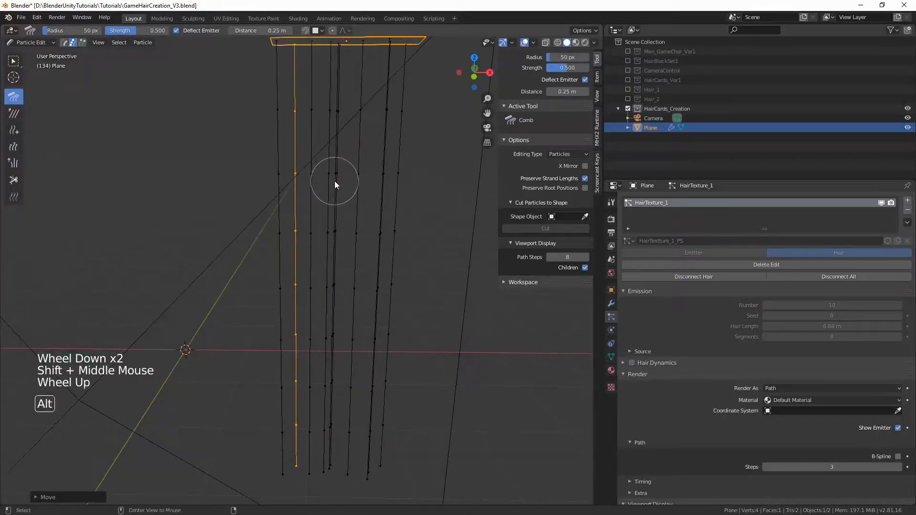
{"action": "key", "text": "alt+a"}
{"action": "key", "text": "c"}
{"action": "left_click", "coordinate": [328, 174]}
{"action": "right_click", "coordinate": [328, 173]}
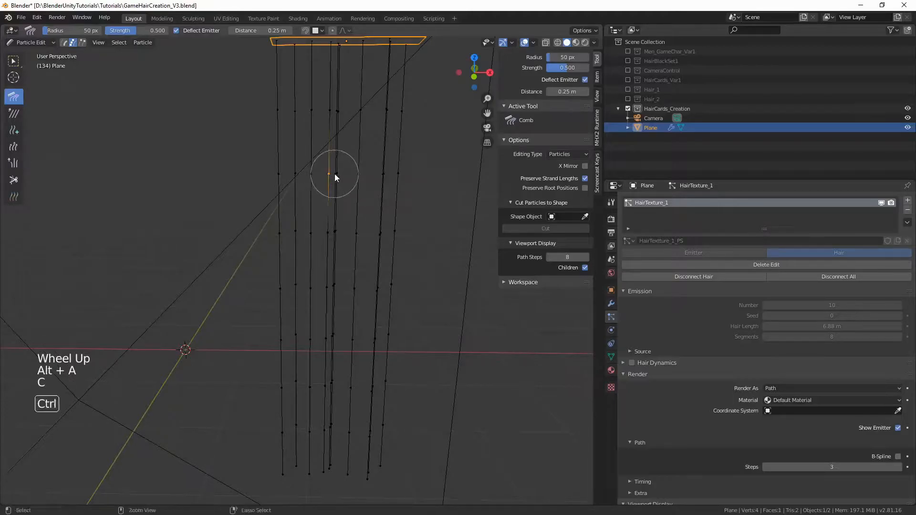
{"action": "key", "text": "ctrl+KP_Add"}
{"action": "key", "text": "ctrl+KP_Add"}
{"action": "key", "text": "ctrl+KP_Add"}
{"action": "key", "text": "ctrl+KP_Add"}
{"action": "key", "text": "ctrl+KP_Add"}
{"action": "key", "text": "ctrl+KP_Add"}
{"action": "key", "text": "ctrl+KP_Add"}
{"action": "key", "text": "ctrl+KP_Add"}
{"action": "key", "text": "ctrl+KP_Add"}
{"action": "key", "text": "ctrl+KP_Add"}
{"action": "key", "text": "ctrl+KP_Add"}
{"action": "key", "text": "g"}
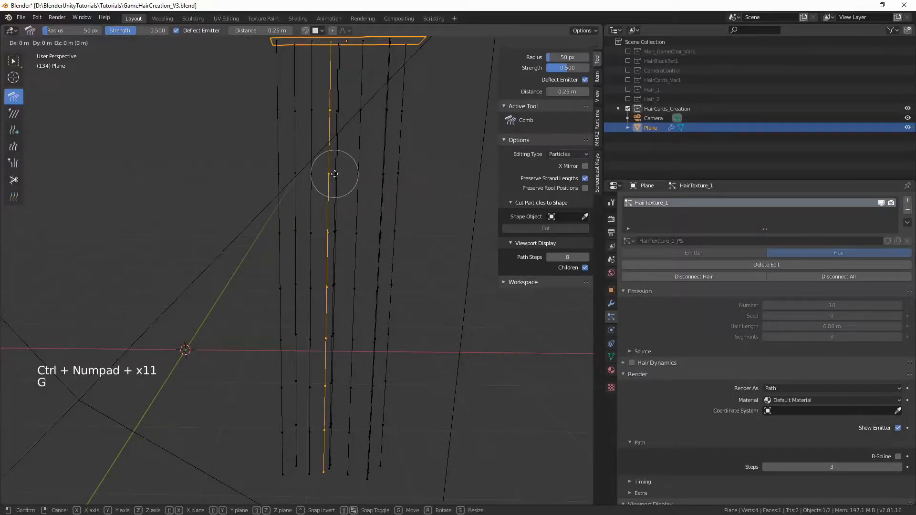
{"action": "left_click", "coordinate": [331, 173]}
- Select one full strand of the close middle pair and move it along positive X into the gap before the next strand
{"action": "key", "text": "alt+a"}
{"action": "key", "text": "c"}
{"action": "left_click", "coordinate": [343, 113]}
{"action": "right_click", "coordinate": [342, 113]}
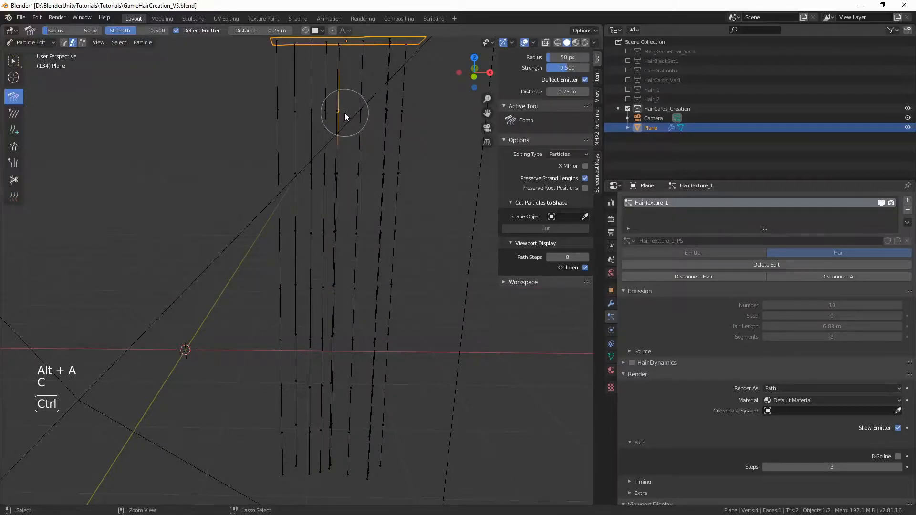
{"action": "key", "text": "ctrl+KP_Add"}
{"action": "key", "text": "ctrl+KP_Add"}
{"action": "key", "text": "ctrl+KP_Add"}
{"action": "key", "text": "ctrl+KP_Add"}
{"action": "key", "text": "ctrl+KP_Add"}
{"action": "key", "text": "ctrl+KP_Add"}
{"action": "key", "text": "ctrl+KP_Add"}
{"action": "key", "text": "ctrl+KP_Add"}
{"action": "key", "text": "ctrl+KP_Add"}
{"action": "key", "text": "ctrl+KP_Add"}
{"action": "key", "text": "ctrl+KP_Add"}
{"action": "key", "text": "ctrl+KP_Add"}
{"action": "key", "text": "ctrl+KP_Add"}
{"action": "key", "text": "g"}
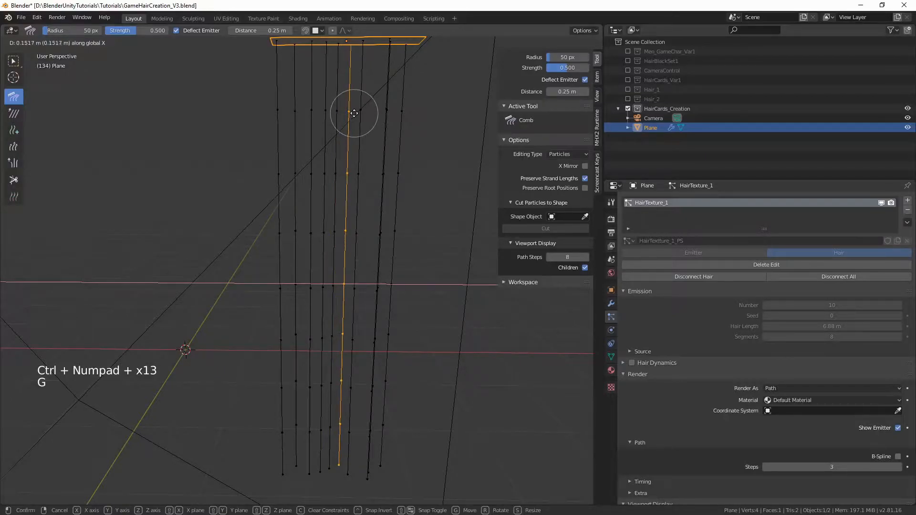
{"action": "left_click", "coordinate": [361, 116]}
- Select one full strand of the overlapping pair next to the rightmost hair and move it along negative X into the wide gap
{"action": "key", "text": "alt+a"}
{"action": "scroll", "coordinate": [377, 148], "scroll_direction": "up", "scroll_amount": 1}
{"action": "mouse_move", "coordinate": [379, 153]}
{"action": "middle_mouse_down", "text": "shift"}
{"action": "mouse_move", "coordinate": [386, 144]}
{"action": "mouse_move", "coordinate": [340, 187]}
{"action": "mouse_move", "coordinate": [356, 146]}
{"action": "middle_mouse_up", "text": "shift"}
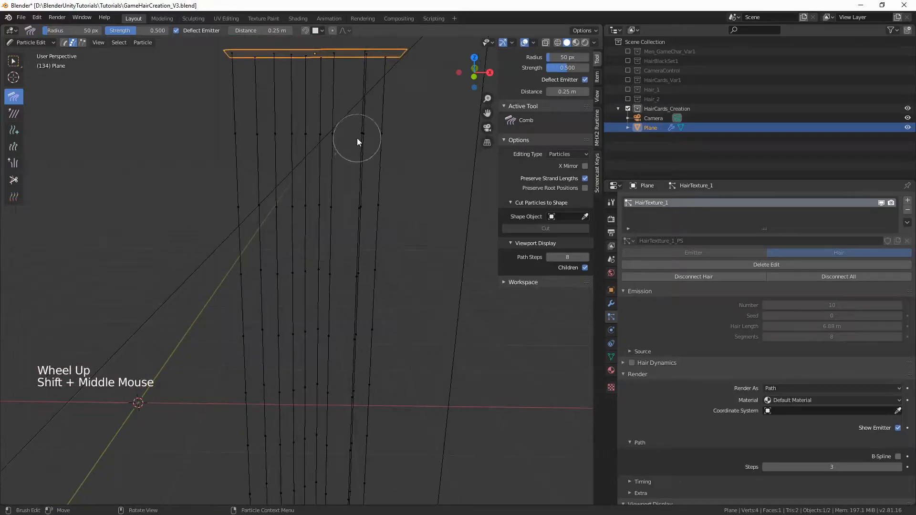
{"action": "key", "text": "c"}
{"action": "left_click", "coordinate": [358, 133]}
{"action": "right_click", "coordinate": [357, 132]}
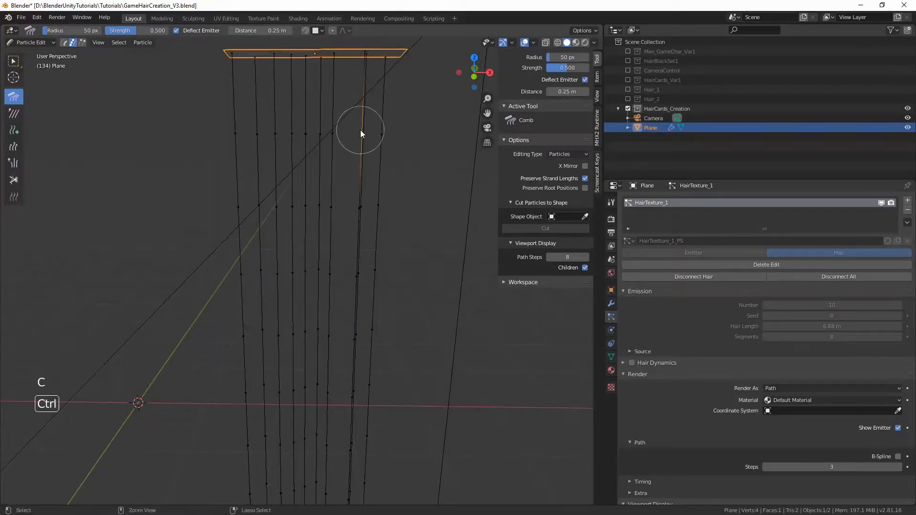
{"action": "key", "text": "ctrl+KP_Add"}
{"action": "key", "text": "ctrl+KP_Add"}
{"action": "key", "text": "ctrl+KP_Add"}
{"action": "key", "text": "ctrl+KP_Add"}
{"action": "key", "text": "ctrl+KP_Add"}
{"action": "key", "text": "ctrl+KP_Add"}
{"action": "key", "text": "ctrl+KP_Add"}
{"action": "key", "text": "ctrl+KP_Add"}
{"action": "key", "text": "ctrl+KP_Add"}
{"action": "key", "text": "ctrl+KP_Add"}
{"action": "key", "text": "ctrl+KP_Add"}
{"action": "key", "text": "ctrl+KP_Add"}
{"action": "key", "text": "ctrl+KP_Add"}
{"action": "key", "text": "g"}
{"action": "key", "text": "x"}
{"action": "right_click", "coordinate": [359, 129]}
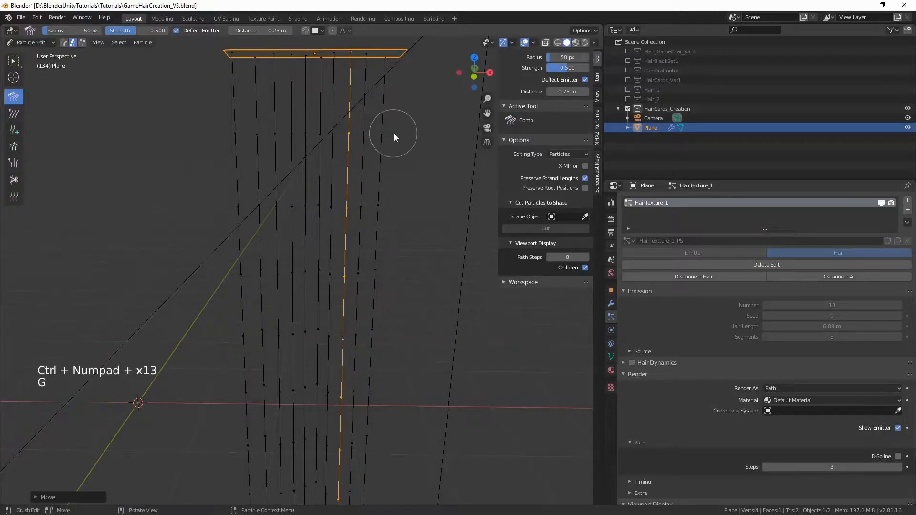
- Select the entire rightmost hair strand and move it slightly outward along positive X toward the plane's edge
{"action": "key", "text": "alt+a"}
{"action": "key", "text": "c"}
{"action": "left_click", "coordinate": [374, 274]}
{"action": "right_click", "coordinate": [374, 271]}
{"action": "key", "text": "ctrl+KP_Add"}
{"action": "key", "text": "ctrl+KP_Add"}
{"action": "key", "text": "ctrl+KP_Add"}
{"action": "key", "text": "ctrl+KP_Add"}
{"action": "key", "text": "ctrl+KP_Add"}
{"action": "key", "text": "ctrl+KP_Add"}
{"action": "key", "text": "ctrl+KP_Add"}
{"action": "key", "text": "ctrl+KP_Add"}
{"action": "key", "text": "ctrl+KP_Add"}
{"action": "key", "text": "ctrl+KP_Add"}
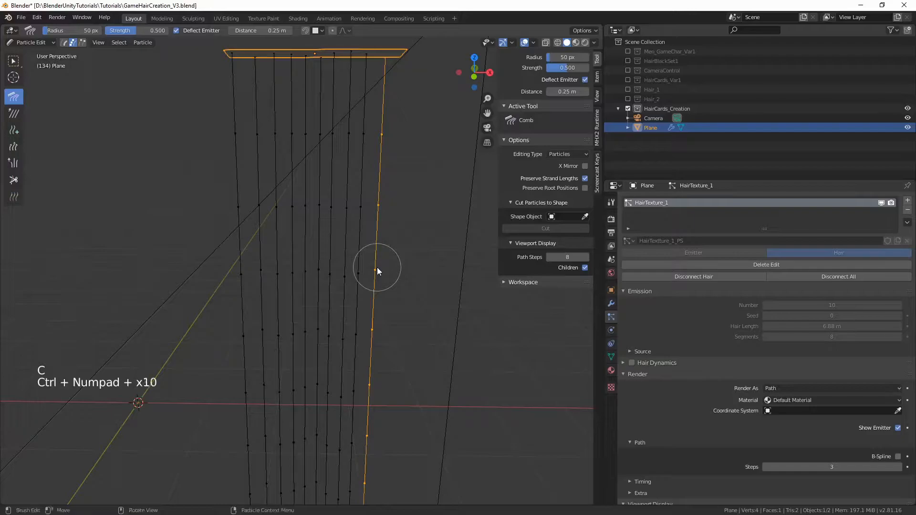
{"action": "key", "text": "g"}
{"action": "key", "text": "x"}
{"action": "left_click", "coordinate": [381, 268]}
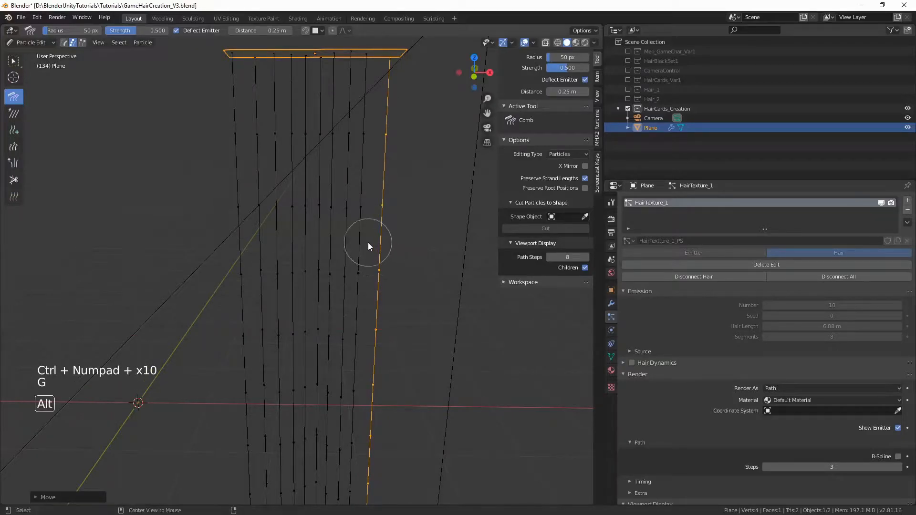
- Select the whole second strand from the right and move it about 0.07 m along positive X toward the rightmost hair
{"action": "key", "text": "alt+a"}
{"action": "key", "text": "c"}
{"action": "left_click", "coordinate": [358, 209]}
{"action": "right_click", "coordinate": [355, 209]}
{"action": "key", "text": "ctrl+KP_Add"}
{"action": "key", "text": "ctrl+KP_Add"}
{"action": "key", "text": "ctrl+KP_Add"}
{"action": "key", "text": "ctrl+KP_Add"}
{"action": "key", "text": "ctrl+KP_Add"}
{"action": "key", "text": "ctrl+KP_Add"}
{"action": "key", "text": "ctrl+KP_Add"}
{"action": "key", "text": "ctrl+KP_Add"}
{"action": "key", "text": "ctrl+KP_Add"}
{"action": "key", "text": "ctrl+KP_Add"}
{"action": "key", "text": "ctrl+KP_Add"}
{"action": "key", "text": "ctrl+KP_Add"}
{"action": "key", "text": "ctrl+KP_Add"}
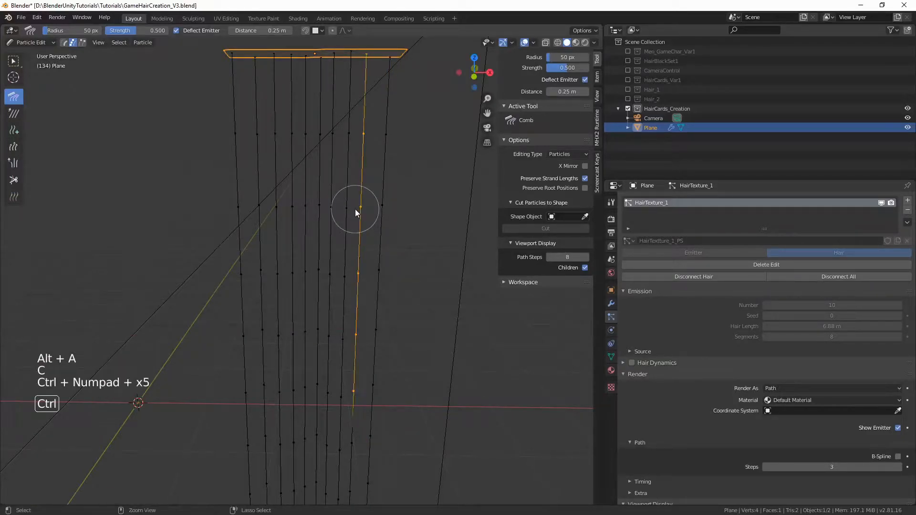
{"action": "key", "text": "g"}
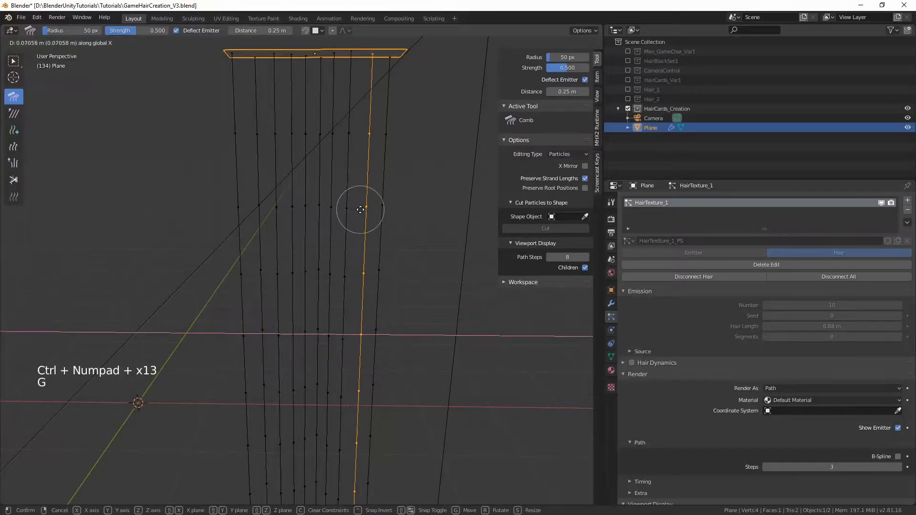
{"action": "left_click", "coordinate": [359, 211]}
{"action": "key", "text": "alt+a"}
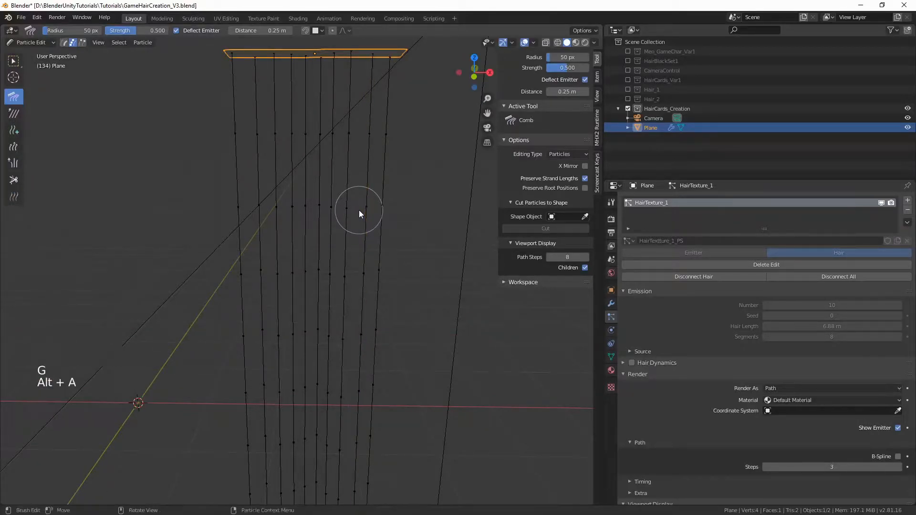
- Select the whole third strand from the right and move it slightly along positive X to even out the gaps
{"action": "key", "text": "c"}
{"action": "left_click", "coordinate": [346, 209]}
{"action": "right_click", "coordinate": [346, 210]}
{"action": "key", "text": "ctrl+KP_Add"}
{"action": "key", "text": "ctrl+KP_Add"}
{"action": "key", "text": "ctrl+KP_Add"}
{"action": "key", "text": "ctrl+KP_Add"}
{"action": "key", "text": "ctrl+KP_Add"}
{"action": "key", "text": "ctrl+KP_Add"}
{"action": "key", "text": "ctrl+KP_Add"}
{"action": "key", "text": "ctrl+KP_Add"}
{"action": "key", "text": "ctrl+KP_Add"}
{"action": "key", "text": "ctrl+KP_Add"}
{"action": "key", "text": "ctrl+KP_Add"}
{"action": "key", "text": "ctrl+KP_Add"}
{"action": "key", "text": "ctrl+KP_Add"}
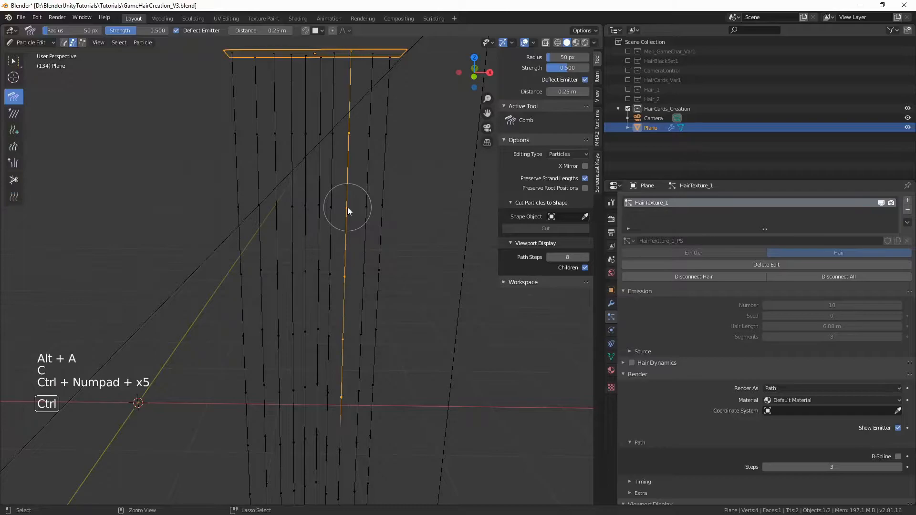
{"action": "key", "text": "g"}
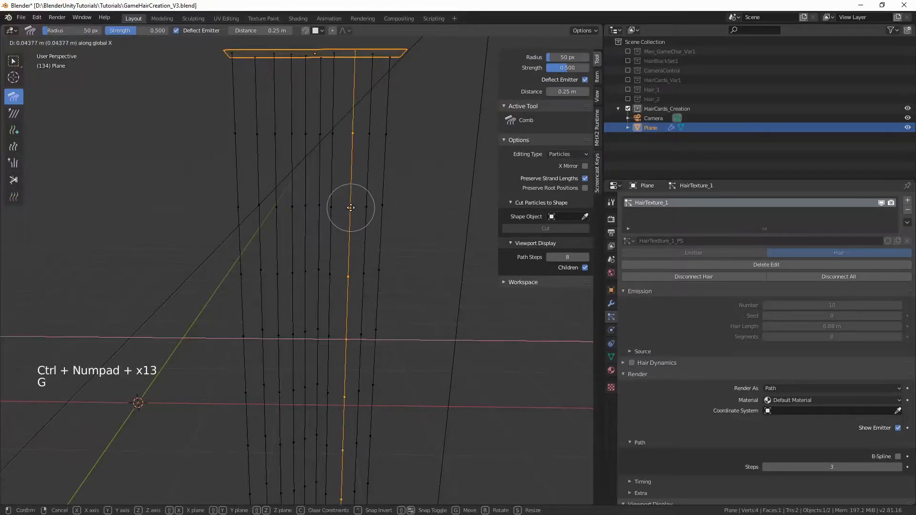
{"action": "left_click", "coordinate": [349, 207]}
{"action": "key", "text": "alt+a"}
- Select the whole fourth strand from the right and move it slightly along positive X, away from its left neighbour
{"action": "key", "text": "c"}
{"action": "left_click", "coordinate": [331, 206]}
{"action": "right_click", "coordinate": [331, 206]}
{"action": "key", "text": "ctrl+KP_Add"}
{"action": "key", "text": "ctrl+KP_Add"}
{"action": "key", "text": "ctrl+KP_Add"}
{"action": "key", "text": "ctrl+KP_Add"}
{"action": "key", "text": "ctrl+KP_Add"}
{"action": "key", "text": "ctrl+KP_Add"}
{"action": "key", "text": "ctrl+KP_Add"}
{"action": "key", "text": "ctrl+KP_Add"}
{"action": "key", "text": "ctrl+KP_Add"}
{"action": "key", "text": "ctrl+KP_Add"}
{"action": "key", "text": "ctrl+KP_Add"}
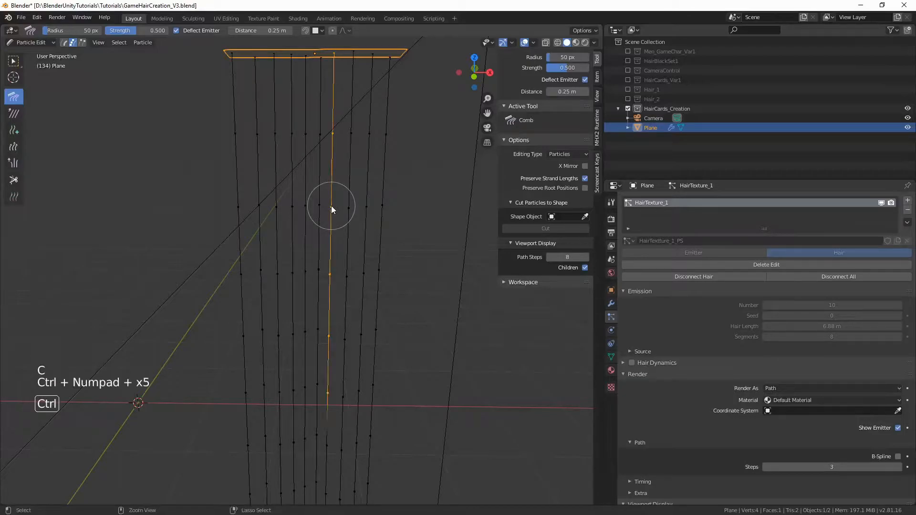
{"action": "key", "text": "g"}
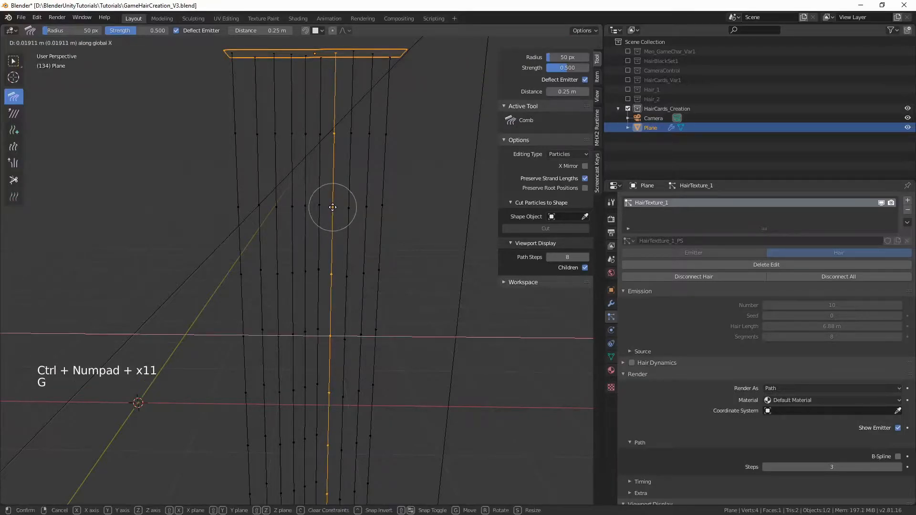
{"action": "left_click", "coordinate": [335, 208]}
{"action": "key", "text": "alt+a"}
- From the camera view, select the whole third strand from the right and move it slightly along positive X
{"action": "scroll", "coordinate": [337, 207], "scroll_direction": "down", "scroll_amount": 5}
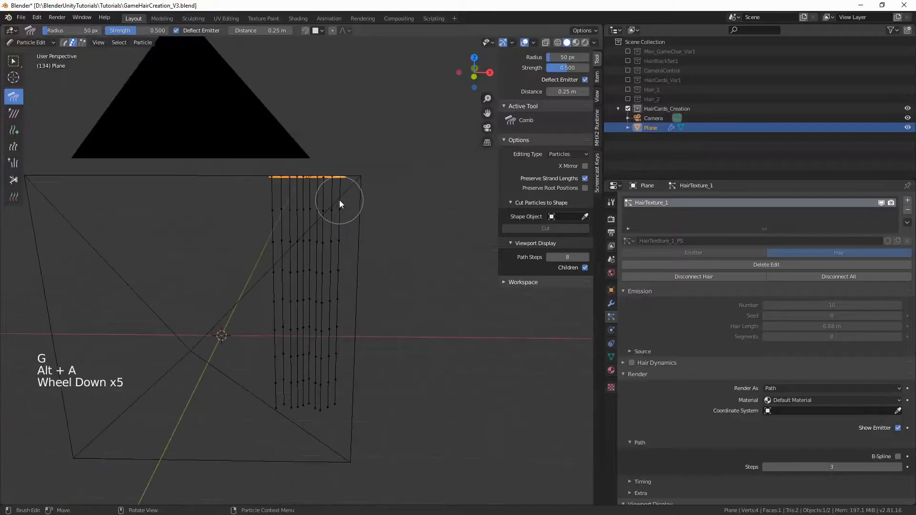
{"action": "middle_click_drag", "start_coordinate": [338, 207], "coordinate": [339, 197]}
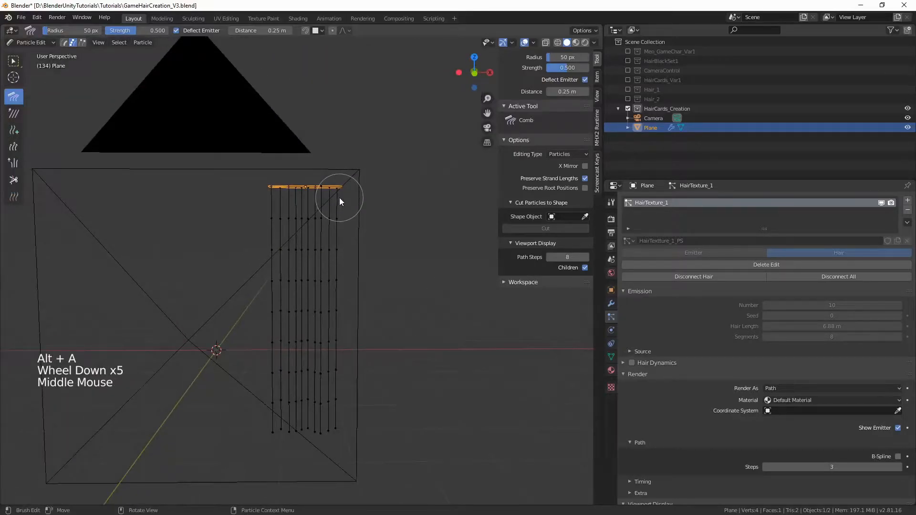
{"action": "key", "text": "KP_0"}
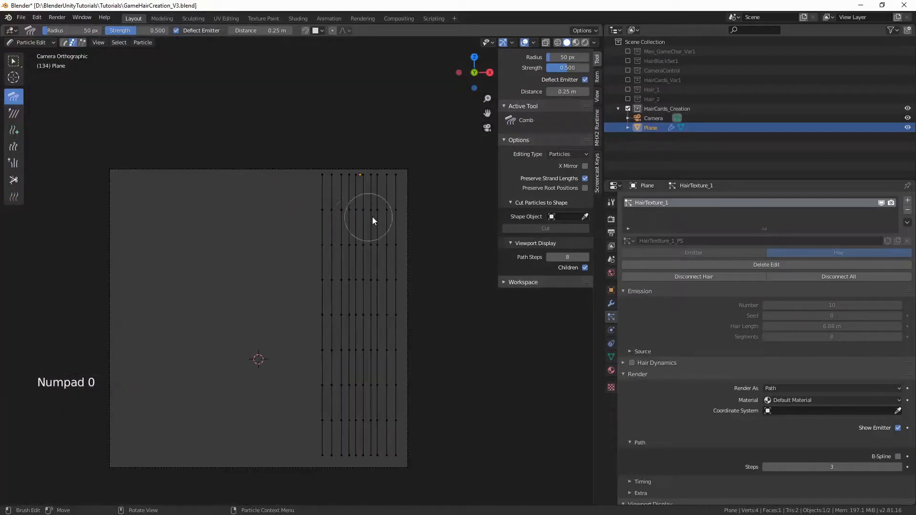
{"action": "scroll", "coordinate": [382, 283], "scroll_direction": "up", "scroll_amount": 2}
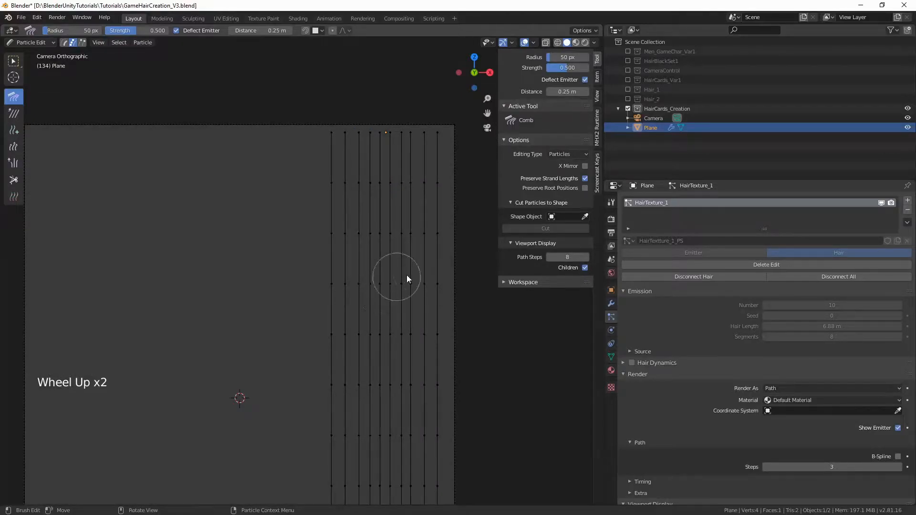
{"action": "key", "text": "alt+a"}
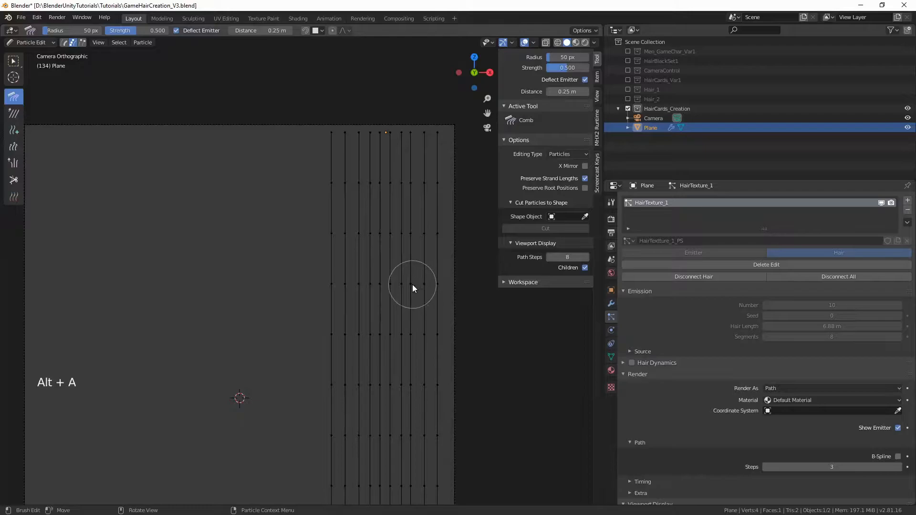
{"action": "key", "text": "c"}
{"action": "left_click", "coordinate": [407, 284]}
{"action": "right_click", "coordinate": [408, 284]}
{"action": "key", "text": "ctrl+KP_Add"}
{"action": "key", "text": "ctrl+KP_Add"}
{"action": "key", "text": "ctrl+KP_Add"}
{"action": "key", "text": "ctrl+KP_Add"}
{"action": "key", "text": "ctrl+KP_Add"}
{"action": "key", "text": "ctrl+KP_Add"}
{"action": "key", "text": "ctrl+KP_Add"}
{"action": "key", "text": "ctrl+KP_Add"}
{"action": "key", "text": "ctrl+KP_Add"}
{"action": "key", "text": "g"}
{"action": "key", "text": "x"}
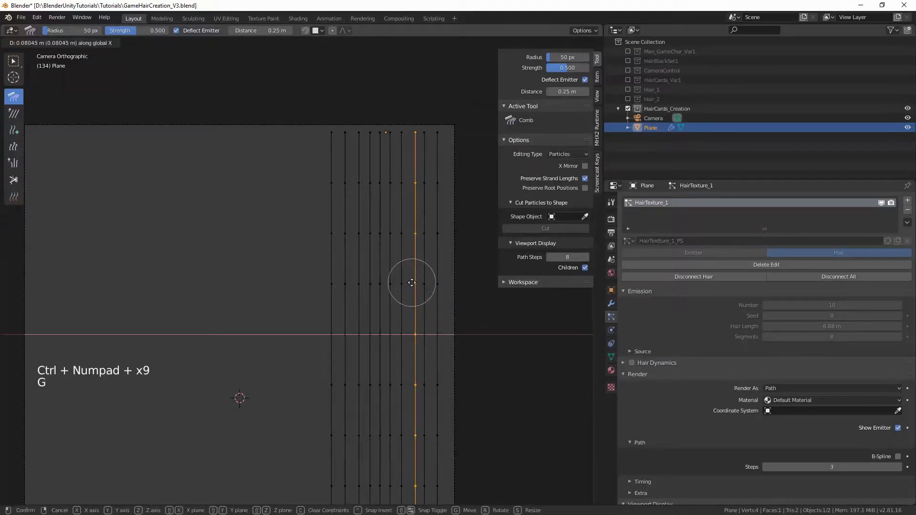
{"action": "left_click", "coordinate": [409, 285]}
{"action": "key", "text": "alt+a"}
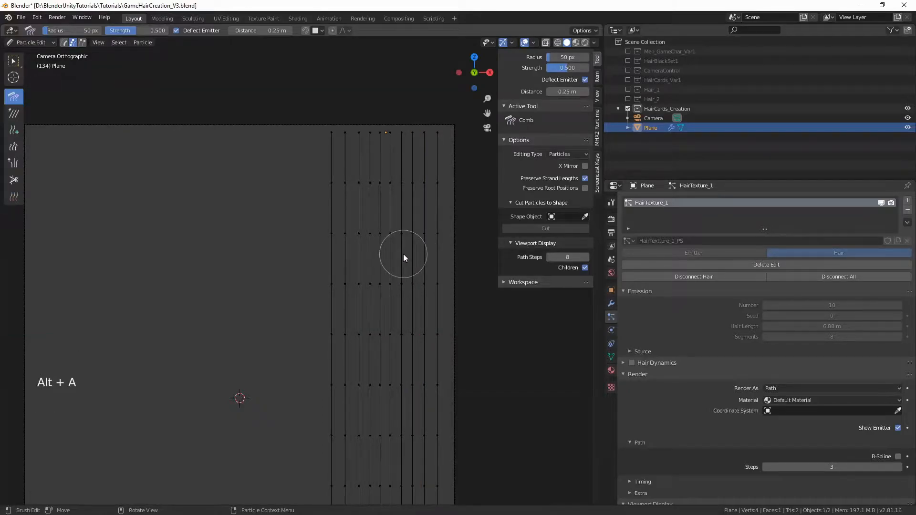
- In an angled perspective view, select the whole sixth strand from the left and move it slightly along positive X
{"action": "mouse_move", "coordinate": [408, 242]}
{"action": "middle_mouse_down"}
{"action": "mouse_move", "coordinate": [407, 230]}
{"action": "mouse_move", "coordinate": [416, 233]}
{"action": "middle_mouse_up"}
{"action": "scroll", "coordinate": [409, 239], "scroll_direction": "down", "scroll_amount": 9}
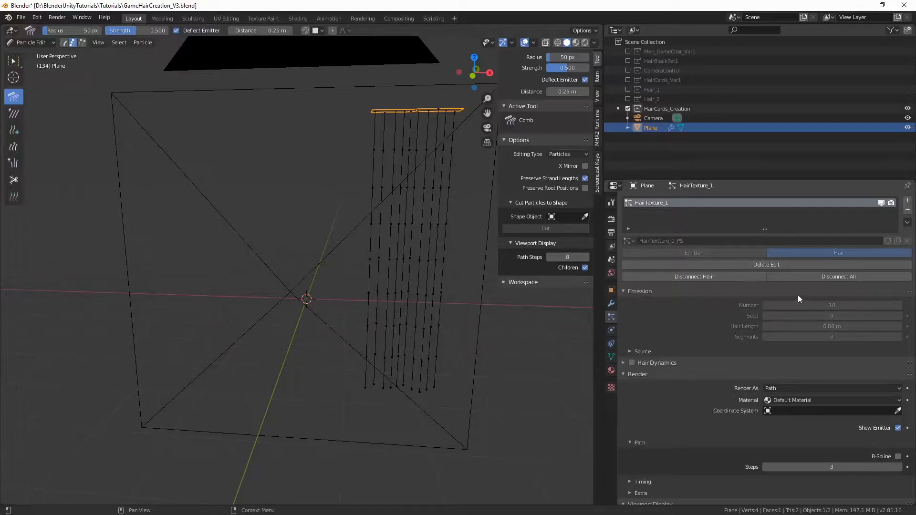
{"action": "left_click", "coordinate": [784, 324]}
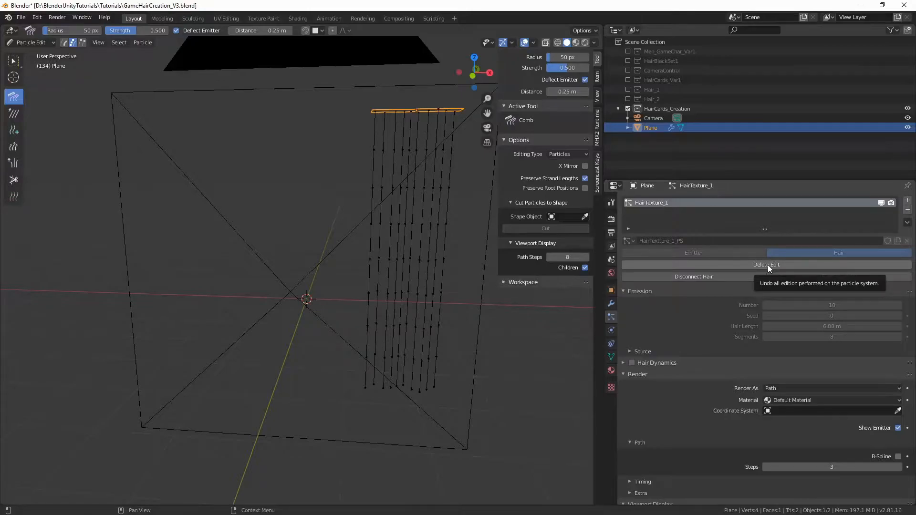
{"action": "scroll", "coordinate": [432, 206], "scroll_direction": "up", "scroll_amount": 2}
{"action": "middle_click_drag", "start_coordinate": [429, 205], "coordinate": [407, 218], "text": "shift"}
{"action": "key", "text": "c"}
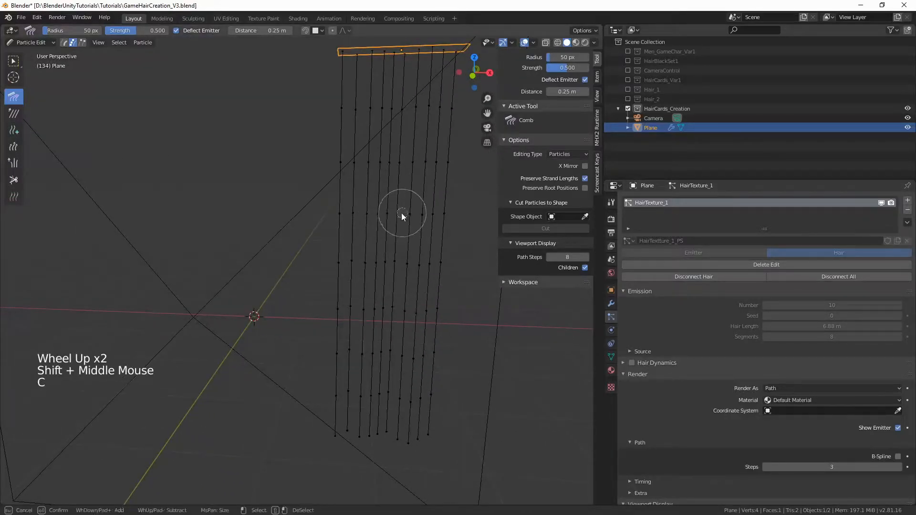
{"action": "left_click", "coordinate": [399, 212]}
{"action": "key", "text": "ctrl+KP_Add"}
{"action": "key", "text": "ctrl+KP_Add"}
{"action": "key", "text": "ctrl+KP_Add"}
{"action": "key", "text": "ctrl+KP_Add"}
{"action": "key", "text": "ctrl+KP_Add"}
{"action": "key", "text": "ctrl+KP_Add"}
{"action": "key", "text": "ctrl+KP_Add"}
{"action": "key", "text": "ctrl+KP_Add"}
{"action": "key", "text": "ctrl+KP_Add"}
{"action": "key", "text": "ctrl+KP_Add"}
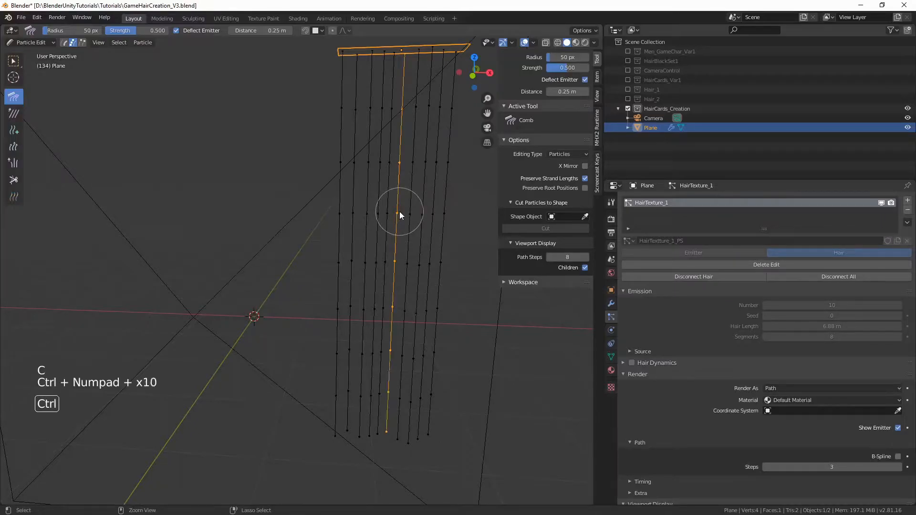
{"action": "key", "text": "g"}
{"action": "key", "text": "x"}
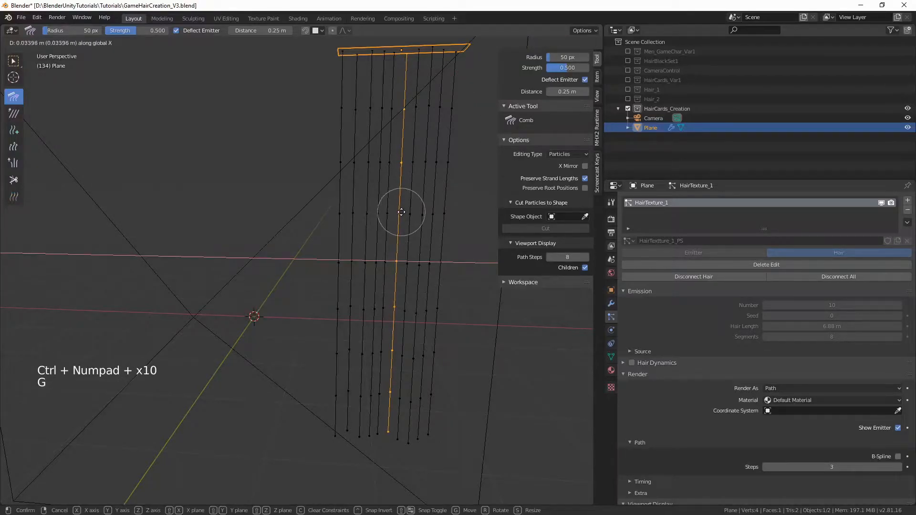
{"action": "left_click", "coordinate": [402, 211]}
{"action": "key", "text": "alt+a"}
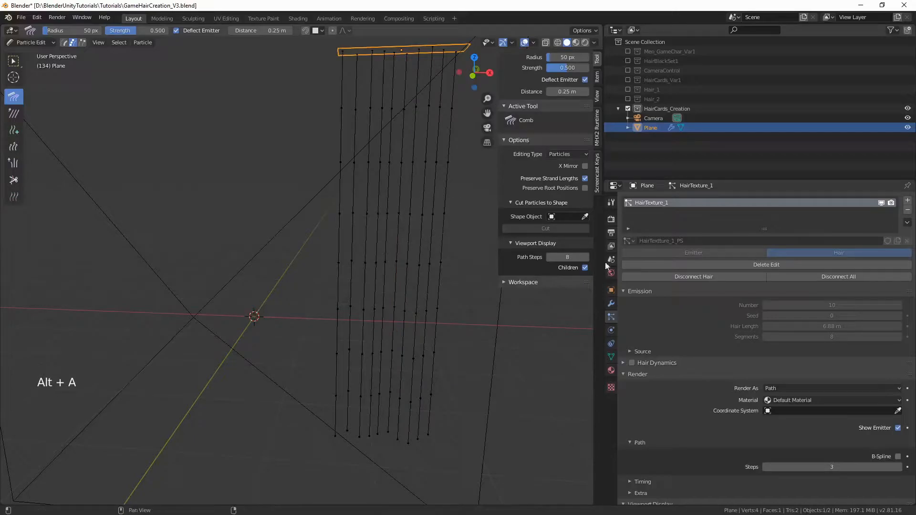
- Set the hair system's viewport Strand Steps to 7
{"action": "scroll", "coordinate": [742, 323], "scroll_direction": "down", "scroll_amount": 7}
{"action": "scroll", "coordinate": [742, 323], "scroll_direction": "down", "scroll_amount": 3}
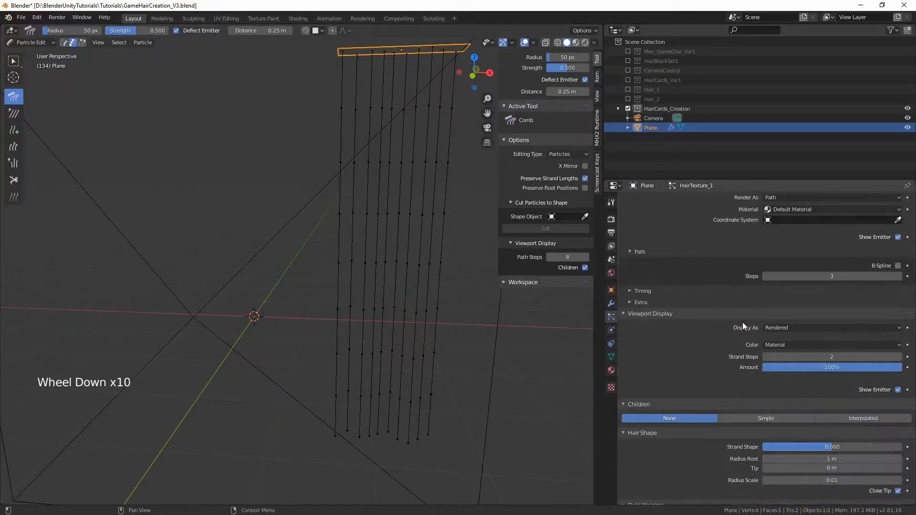
{"action": "left_click", "coordinate": [898, 357]}
{"action": "left_click", "coordinate": [898, 357]}
{"action": "left_click", "coordinate": [898, 357]}
{"action": "left_click", "coordinate": [898, 357]}
{"action": "left_click", "coordinate": [898, 357]}
{"action": "left_click", "coordinate": [899, 357]}
{"action": "left_click", "coordinate": [899, 357]}
{"action": "left_click", "coordinate": [899, 359]}
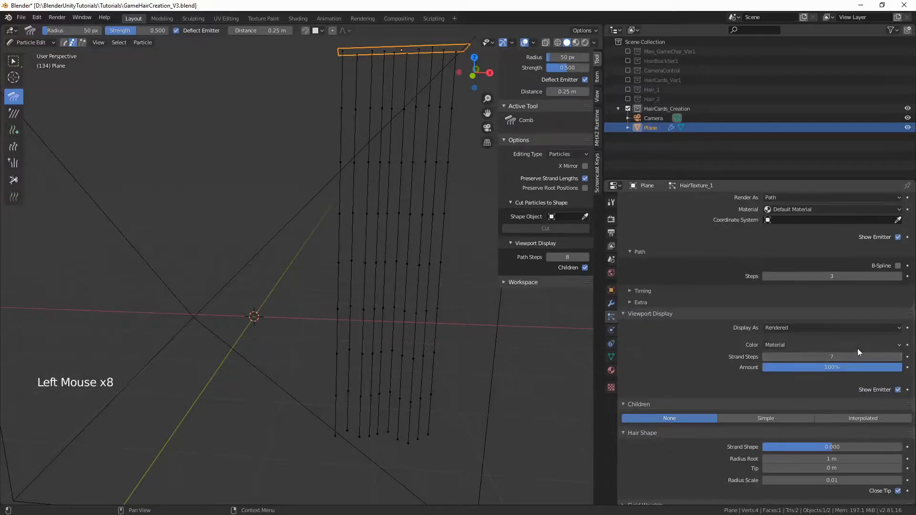
- Turn off the display of children in the particle edit viewport options
{"action": "middle_click_drag", "start_coordinate": [442, 233], "coordinate": [389, 180], "text": "shift"}
{"action": "scroll", "coordinate": [388, 179], "scroll_direction": "down", "scroll_amount": 3}
{"action": "mouse_move", "coordinate": [368, 221]}
{"action": "middle_mouse_down"}
{"action": "mouse_move", "coordinate": [368, 190]}
{"action": "mouse_move", "coordinate": [357, 221]}
{"action": "middle_mouse_up"}
{"action": "scroll", "coordinate": [353, 223], "scroll_direction": "up", "scroll_amount": 3}
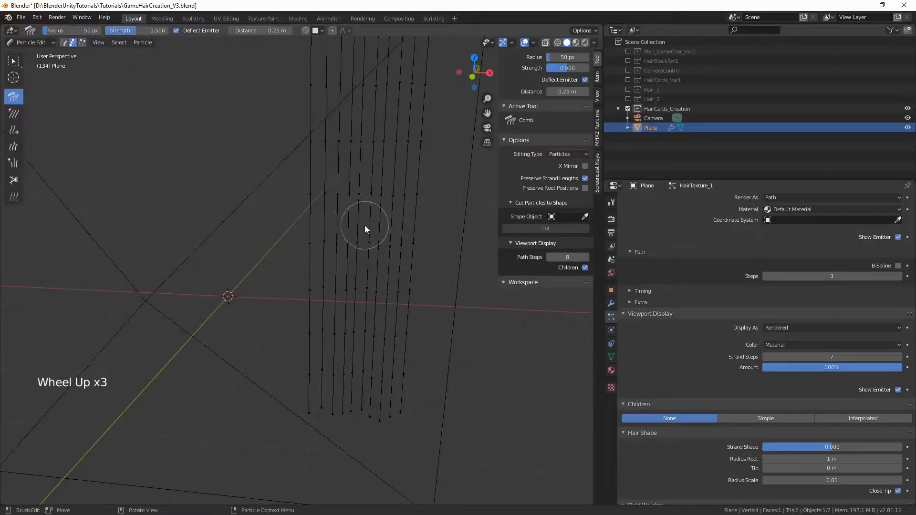
{"action": "scroll", "coordinate": [705, 247], "scroll_direction": "down", "scroll_amount": 3}
{"action": "scroll", "coordinate": [705, 249], "scroll_direction": "down", "scroll_amount": 1}
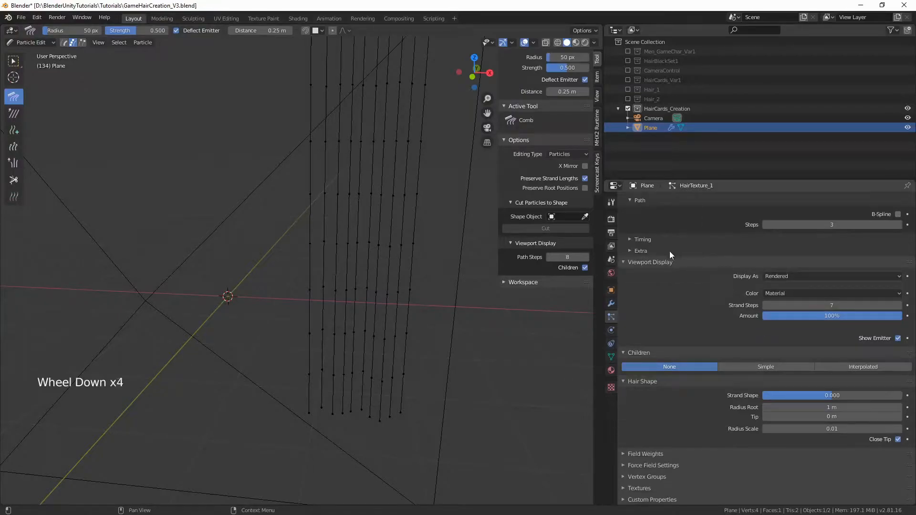
{"action": "scroll", "coordinate": [384, 225], "scroll_direction": "up", "scroll_amount": 1}
{"action": "middle_click_drag", "start_coordinate": [384, 226], "coordinate": [390, 217]}
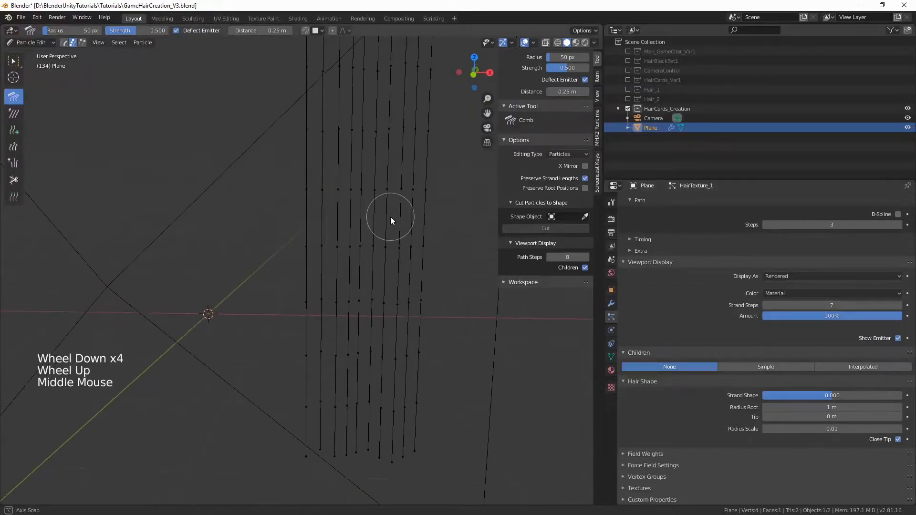
{"action": "left_click", "coordinate": [583, 266]}
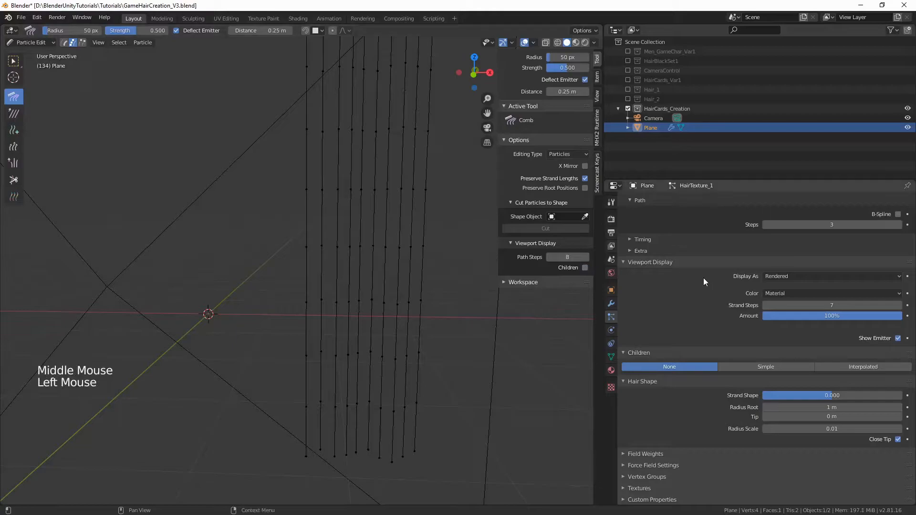
- Set the hair's children to Simple with a Display Amount and Render Amount of 30
{"action": "left_click", "coordinate": [757, 367]}
{"action": "left_click", "coordinate": [832, 378]}
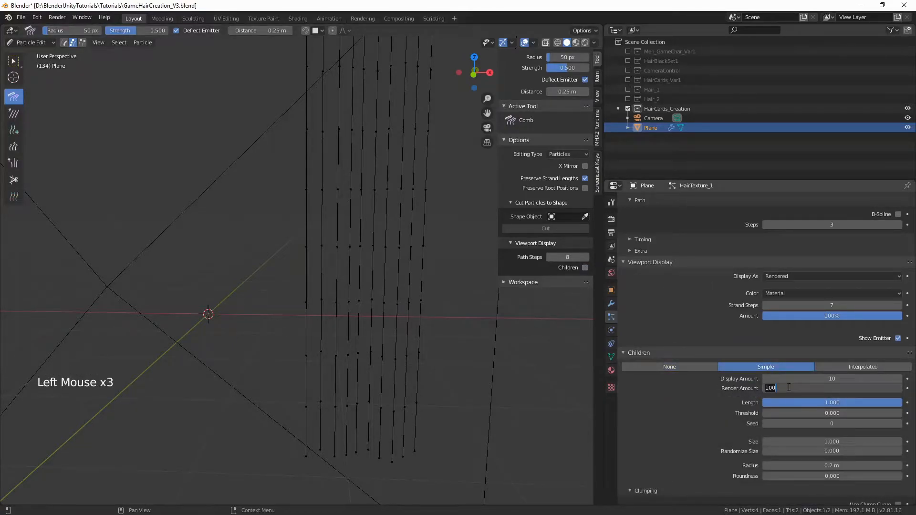
{"action": "left_click", "coordinate": [832, 378]}
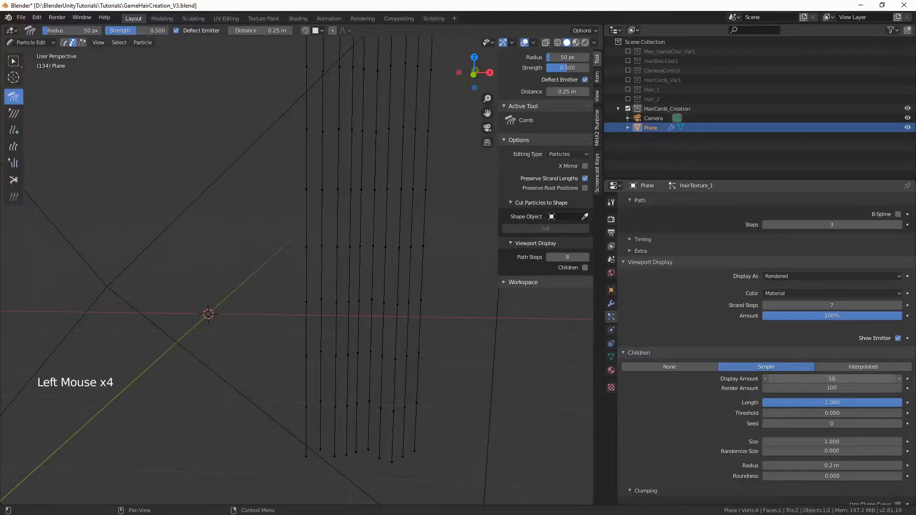
{"action": "key", "text": "Return"}
{"action": "left_click", "coordinate": [798, 387]}
{"action": "type", "text": "30"}
{"action": "key", "text": "Return"}
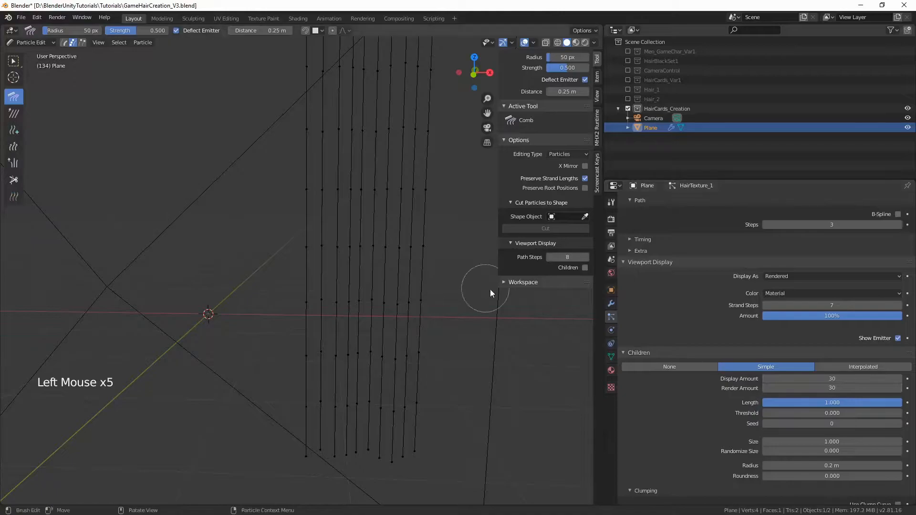
- Switch to Object Mode and inspect the hair strands with their children up close
{"action": "left_click", "coordinate": [39, 44]}
{"action": "left_click", "coordinate": [39, 48]}
{"action": "scroll", "coordinate": [385, 228], "scroll_direction": "down", "scroll_amount": 3}
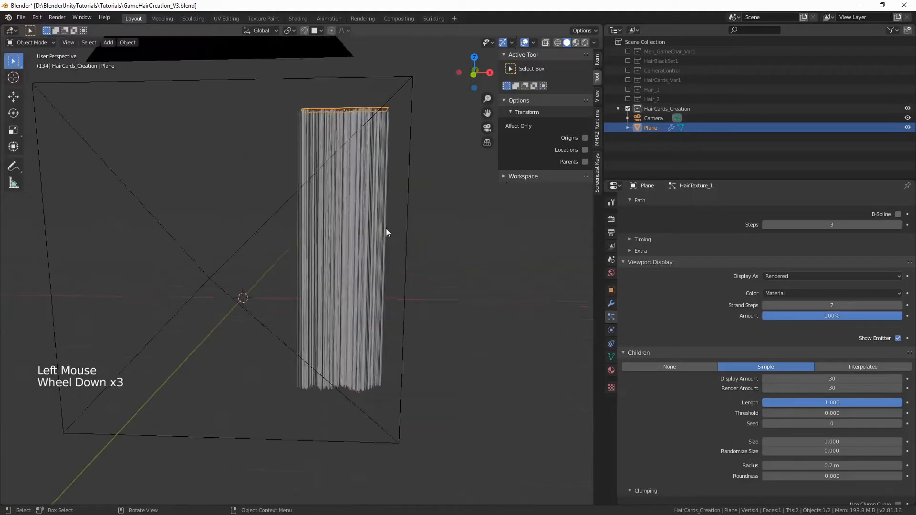
{"action": "middle_click_drag", "start_coordinate": [382, 219], "coordinate": [393, 237], "text": "shift"}
{"action": "scroll", "coordinate": [419, 247], "scroll_direction": "up", "scroll_amount": 3}
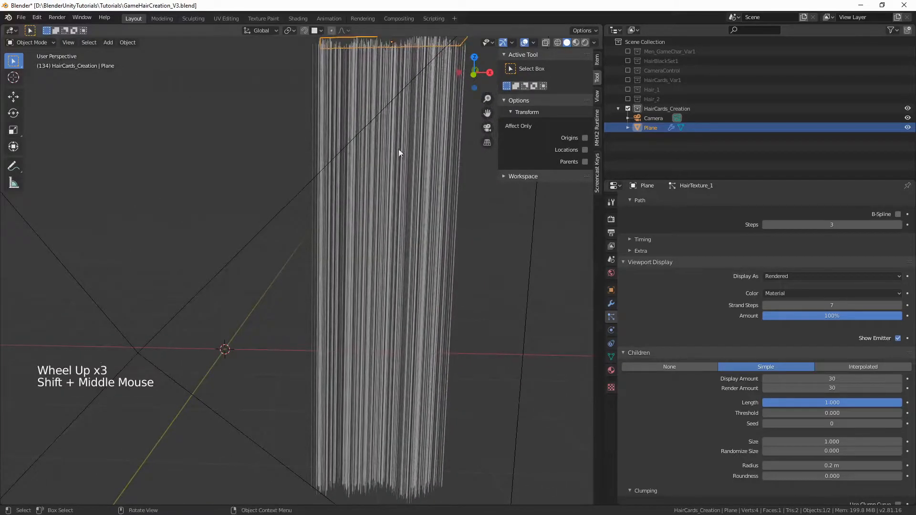
{"action": "scroll", "coordinate": [426, 198], "scroll_direction": "down", "scroll_amount": 2}
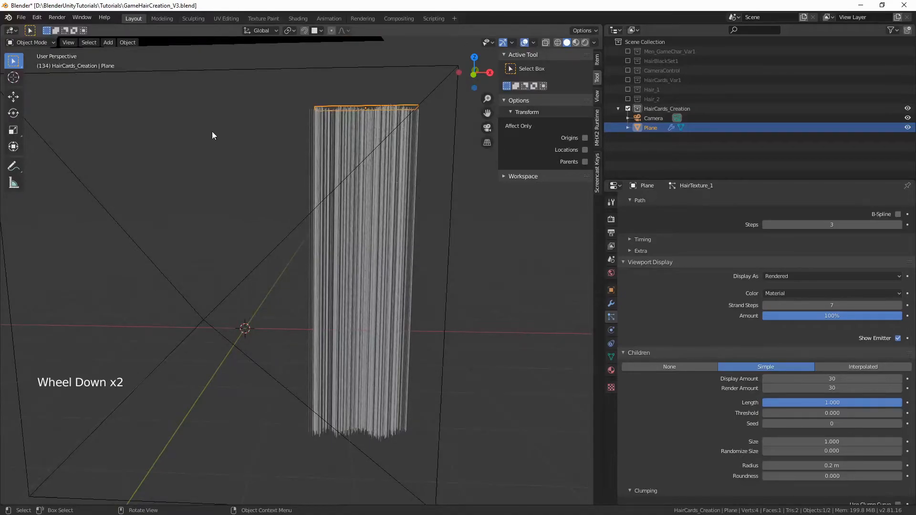
- Change the viewport shading to Rendered to preview the hair strands
{"action": "key", "text": "z"}
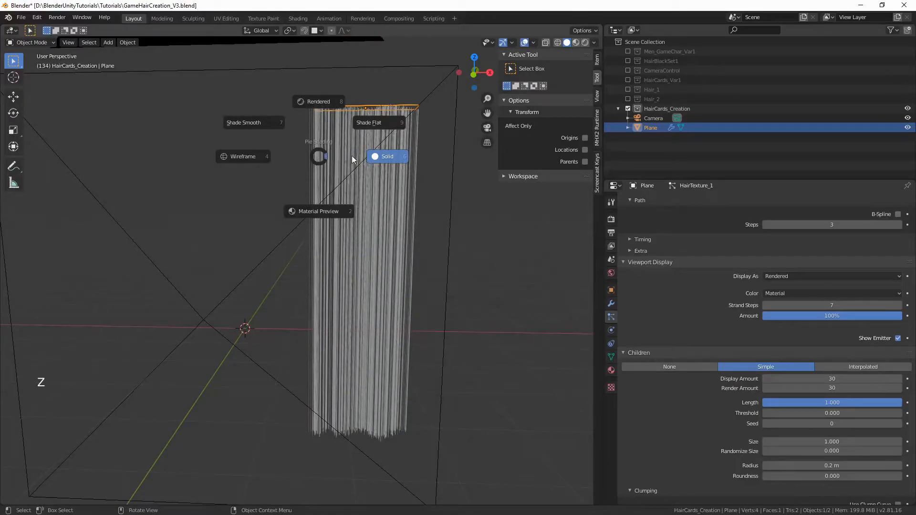
{"action": "left_click", "coordinate": [326, 99]}
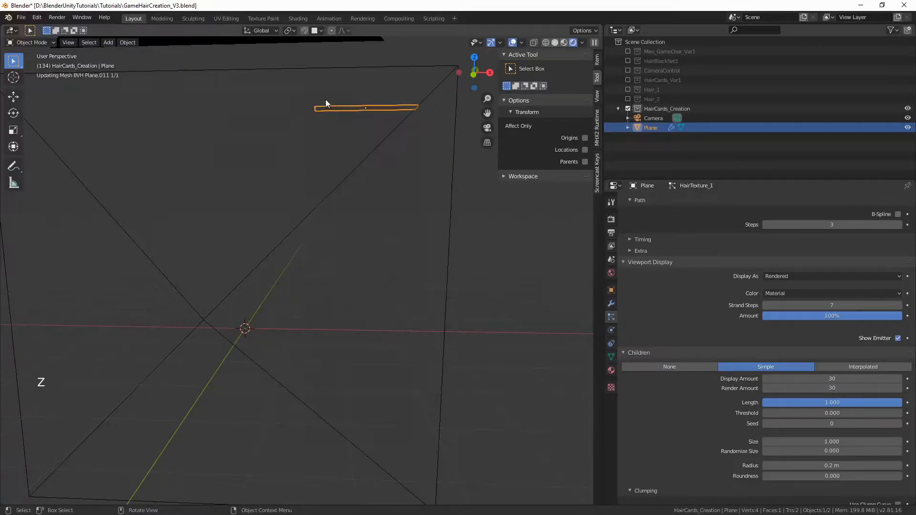
{"action": "scroll", "coordinate": [370, 150], "scroll_direction": "up", "scroll_amount": 1}
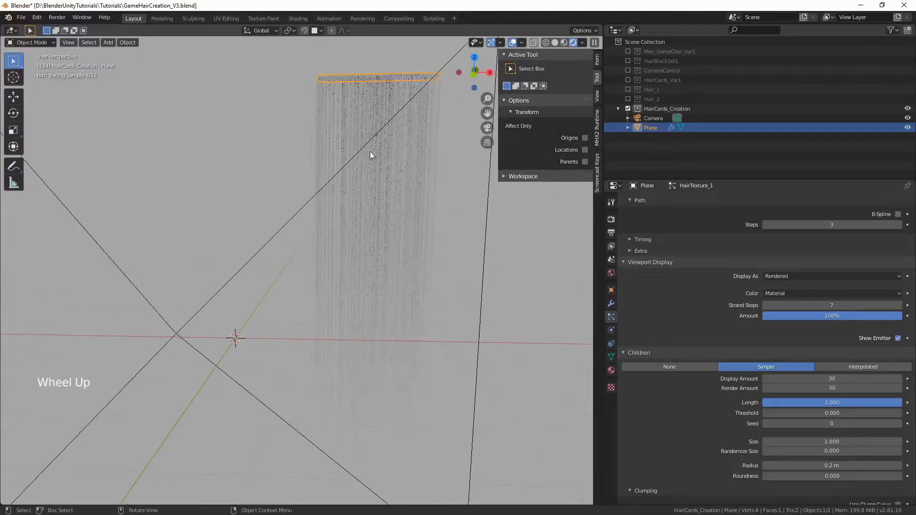
- Return the viewport to Solid shading and set the hair children's Clump to 0.719
{"action": "scroll", "coordinate": [370, 151], "scroll_direction": "down", "scroll_amount": 1}
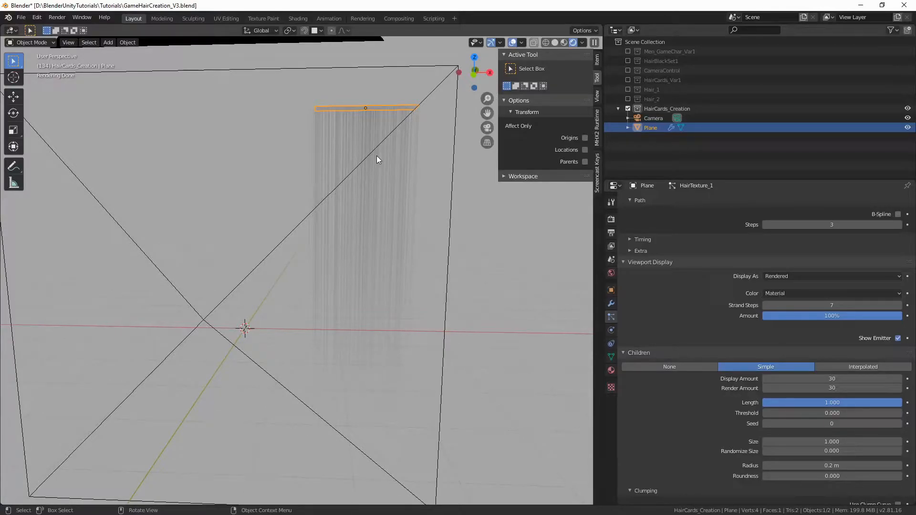
{"action": "key", "text": "z"}
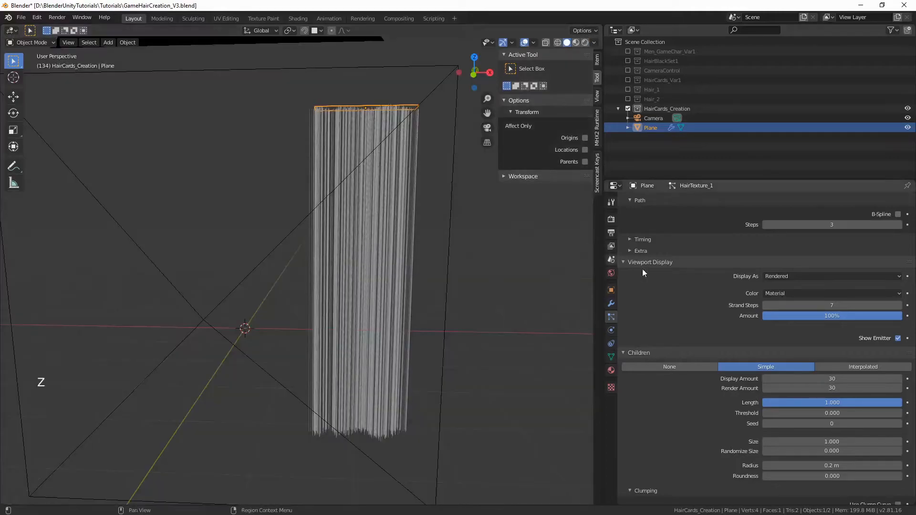
{"action": "scroll", "coordinate": [701, 280], "scroll_direction": "down", "scroll_amount": 11}
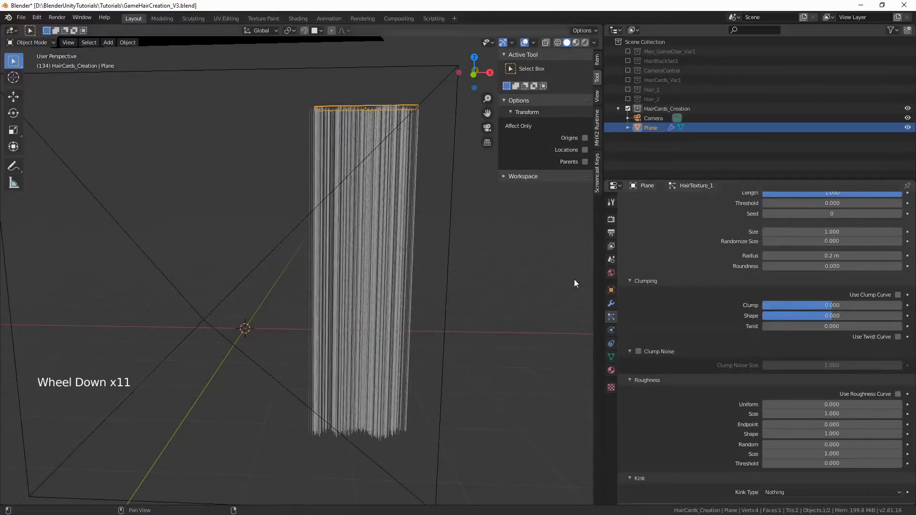
{"action": "middle_click_drag", "start_coordinate": [423, 282], "coordinate": [439, 253], "text": "shift"}
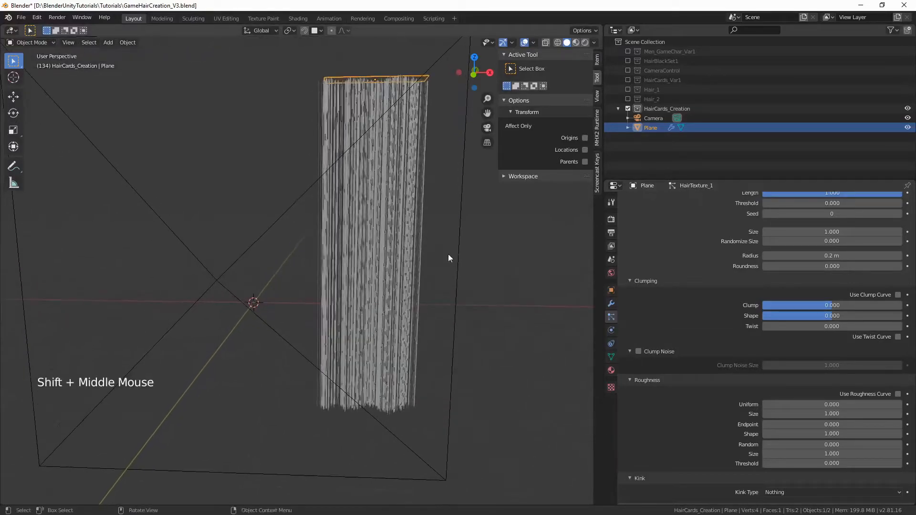
{"action": "left_click_drag", "start_coordinate": [830, 306], "coordinate": [879, 305]}
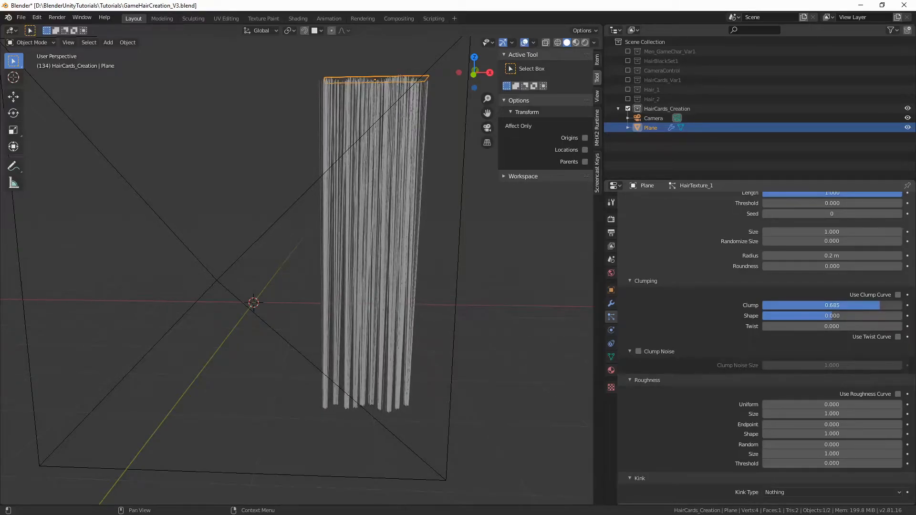
{"action": "left_click_drag", "start_coordinate": [879, 305], "coordinate": [881, 305]}
{"action": "left_click_drag", "start_coordinate": [880, 306], "coordinate": [881, 305]}
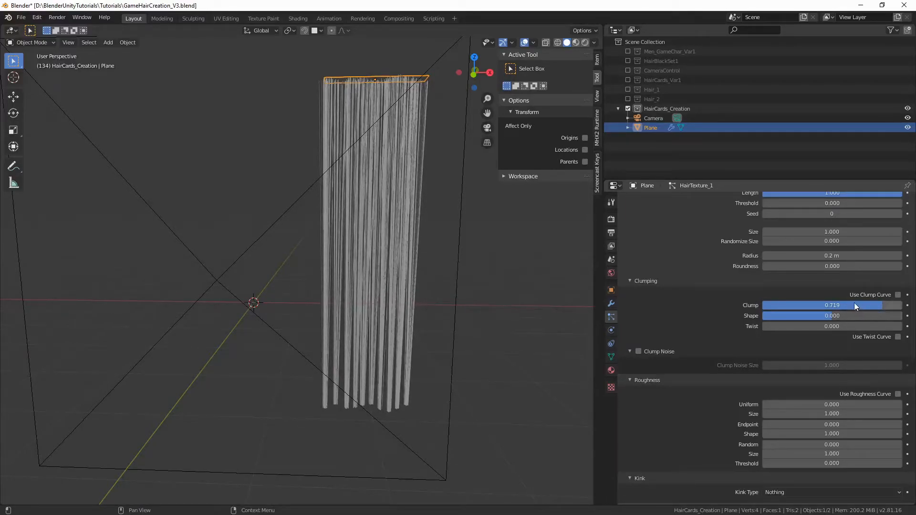
- Set the Random roughness of the hair children to 0.492
{"action": "scroll", "coordinate": [854, 302], "scroll_direction": "down", "scroll_amount": 2}
{"action": "scroll", "coordinate": [854, 302], "scroll_direction": "down", "scroll_amount": 5}
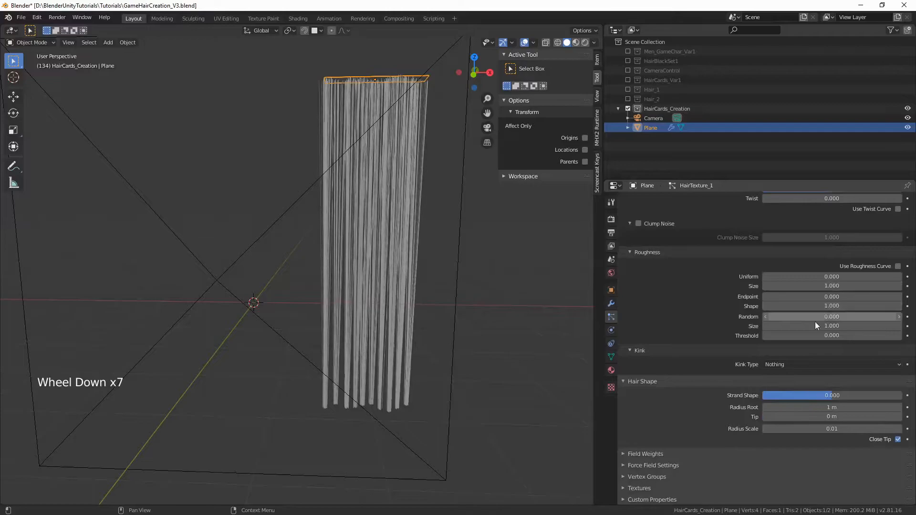
{"action": "left_click_drag", "start_coordinate": [792, 317], "coordinate": [799, 317]}
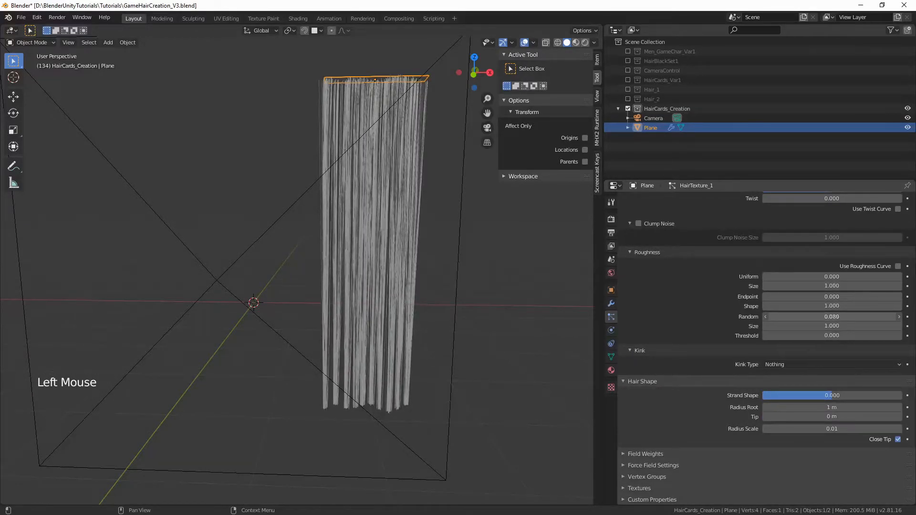
{"action": "left_click_drag", "start_coordinate": [806, 316], "coordinate": [809, 316]}
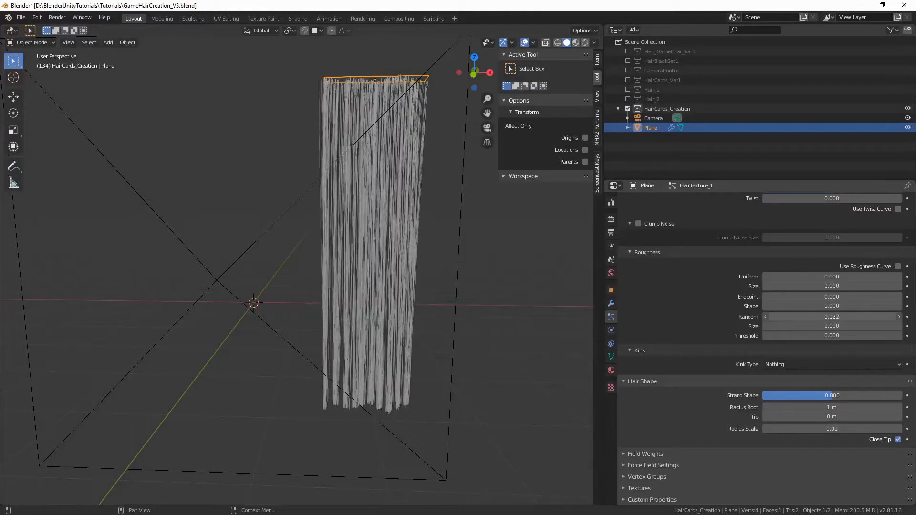
{"action": "left_click_drag", "start_coordinate": [821, 316], "coordinate": [879, 317]}
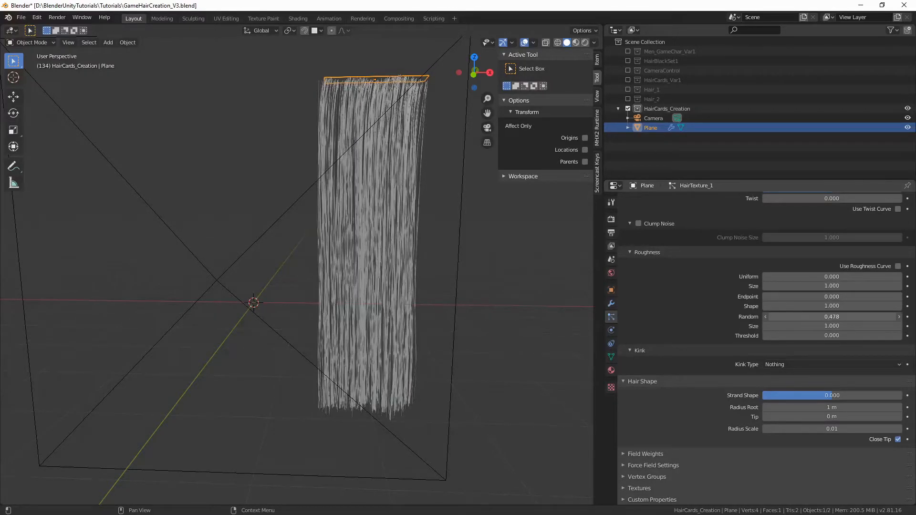
- Set the random roughness Size to 0.5 and its Threshold to 0.322
{"action": "left_click", "coordinate": [808, 325]}
{"action": "type", "text": "0.5"}
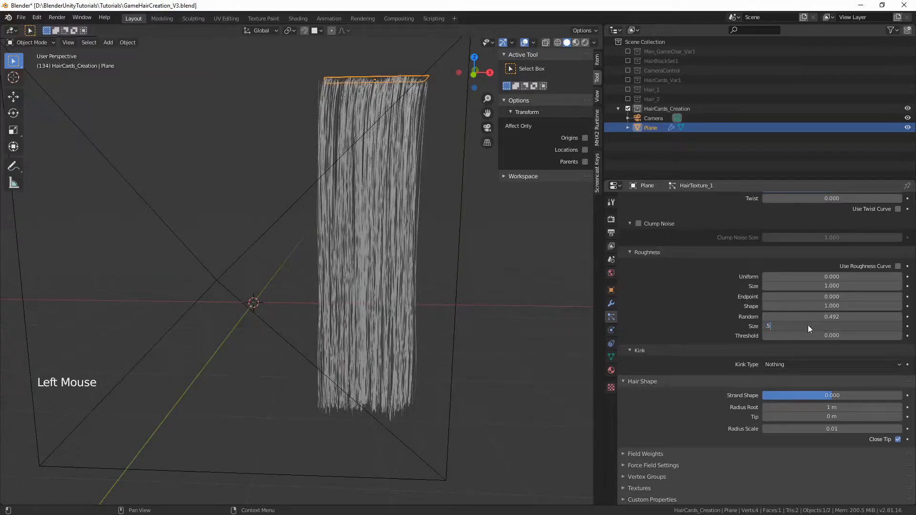
{"action": "key", "text": "Return"}
{"action": "left_click_drag", "start_coordinate": [779, 335], "coordinate": [826, 335]}
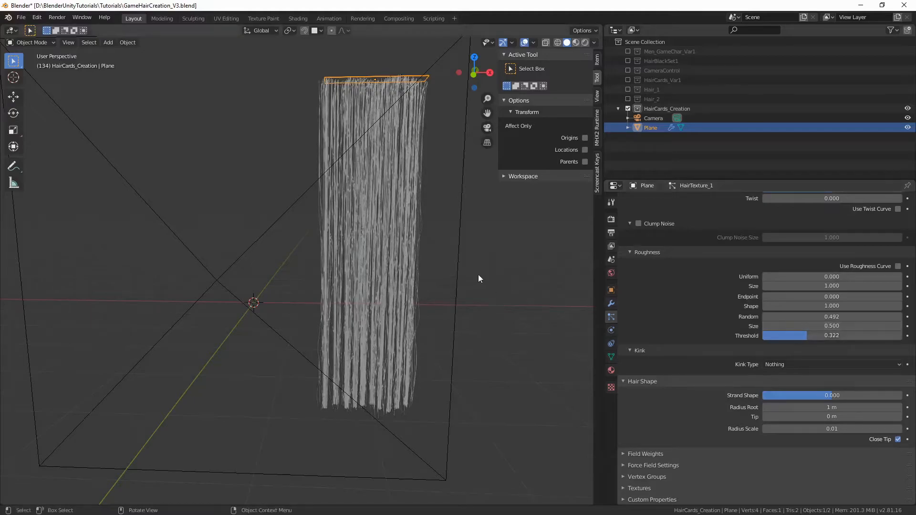
- Examine the clumping and roughness of the hair strands up close and as a whole
{"action": "scroll", "coordinate": [478, 271], "scroll_direction": "up", "scroll_amount": 3}
{"action": "middle_click_drag", "start_coordinate": [476, 265], "coordinate": [394, 265], "text": "shift"}
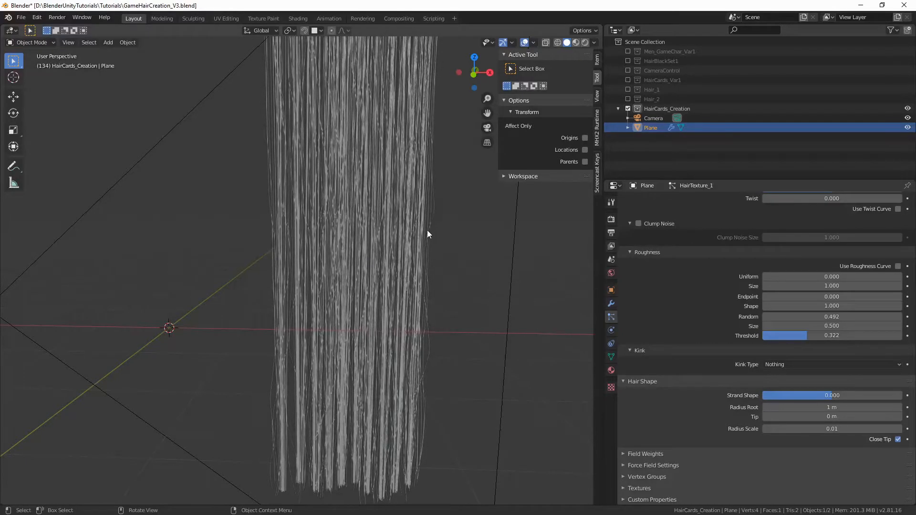
{"action": "scroll", "coordinate": [732, 313], "scroll_direction": "down", "scroll_amount": 2}
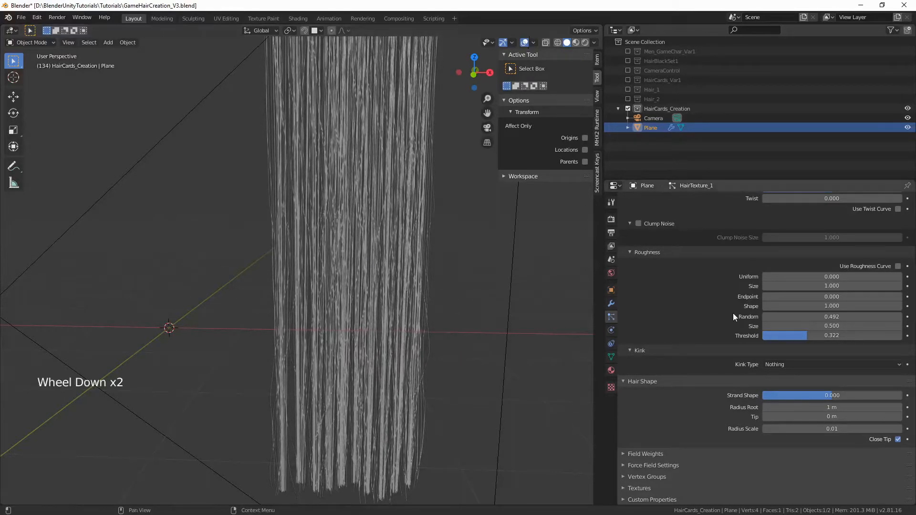
{"action": "key", "text": "shift"}
{"action": "scroll", "coordinate": [746, 377], "scroll_direction": "down", "scroll_amount": 1}
{"action": "scroll", "coordinate": [392, 273], "scroll_direction": "down", "scroll_amount": 5}
{"action": "scroll", "coordinate": [391, 274], "scroll_direction": "up", "scroll_amount": 2}
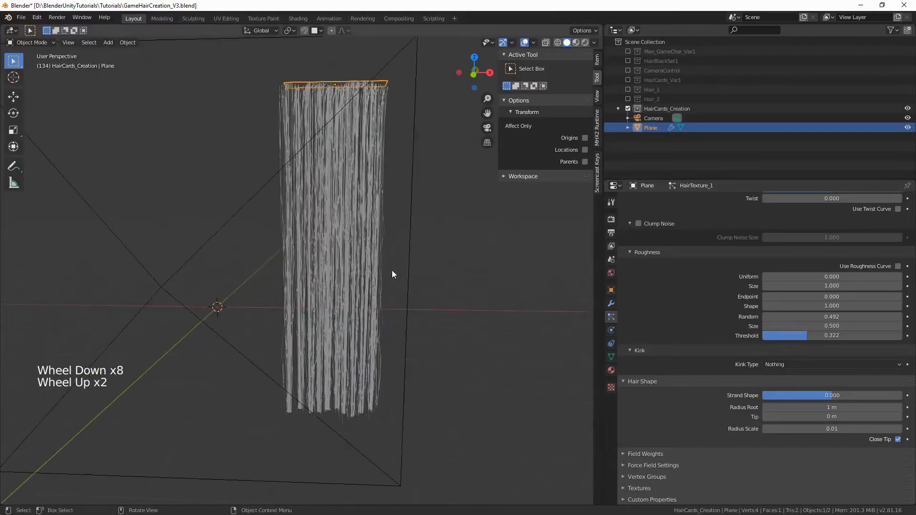
- Set the hair shape's root radius to 0 m and its tip radius to 1 m
{"action": "left_click", "coordinate": [786, 407]}
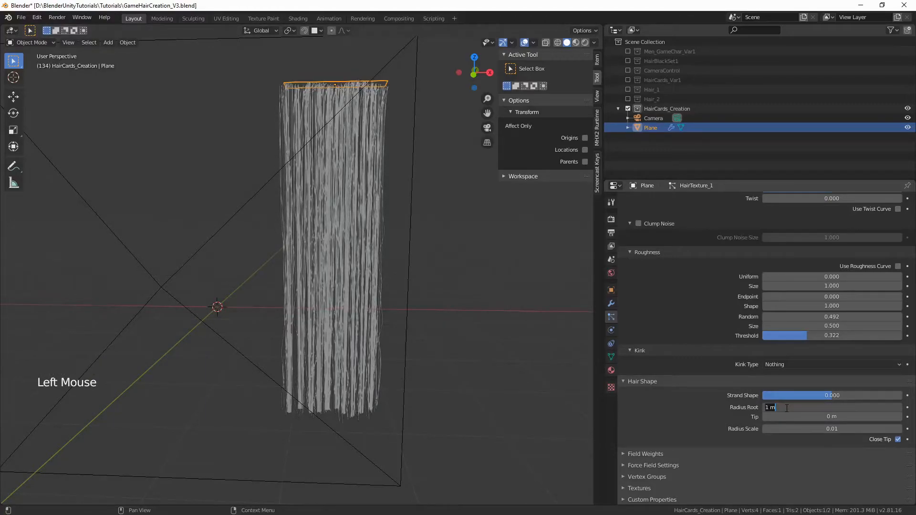
{"action": "type", "text": "0"}
{"action": "key", "text": "Return"}
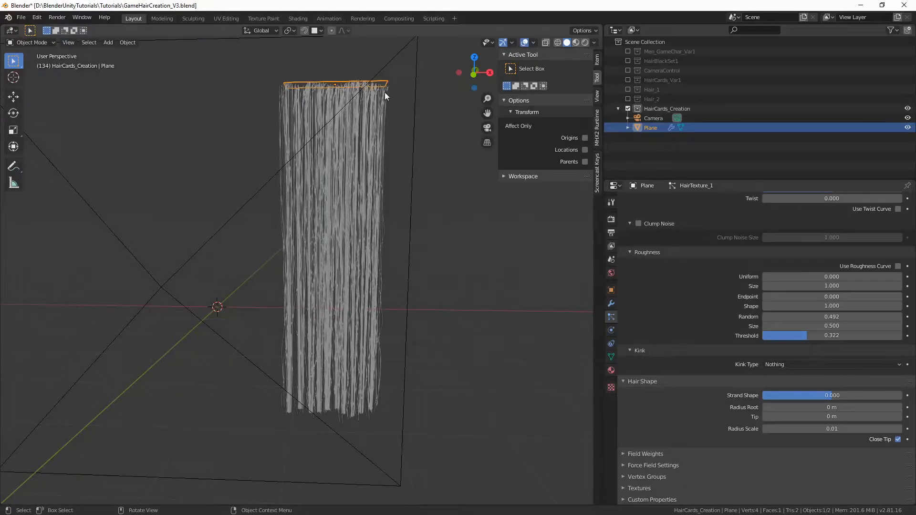
{"action": "left_click", "coordinate": [793, 414]}
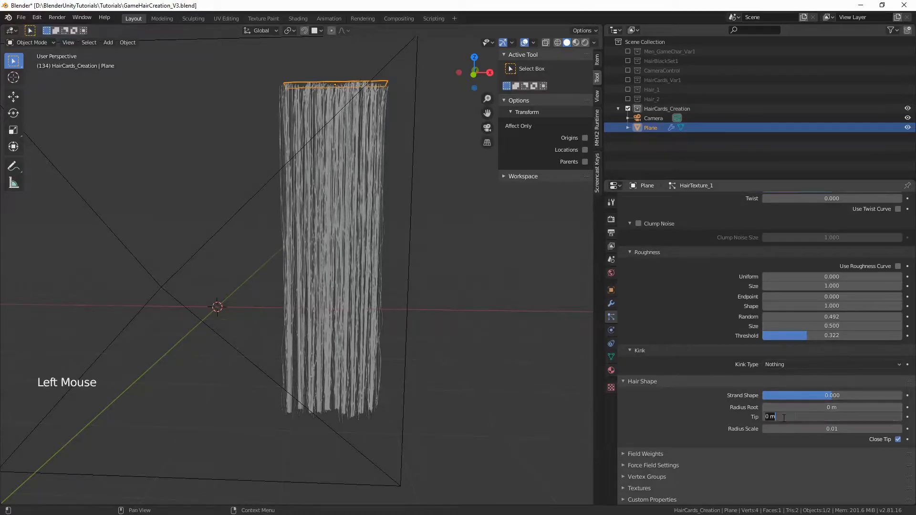
{"action": "type", "text": "1"}
{"action": "key", "text": "Return"}
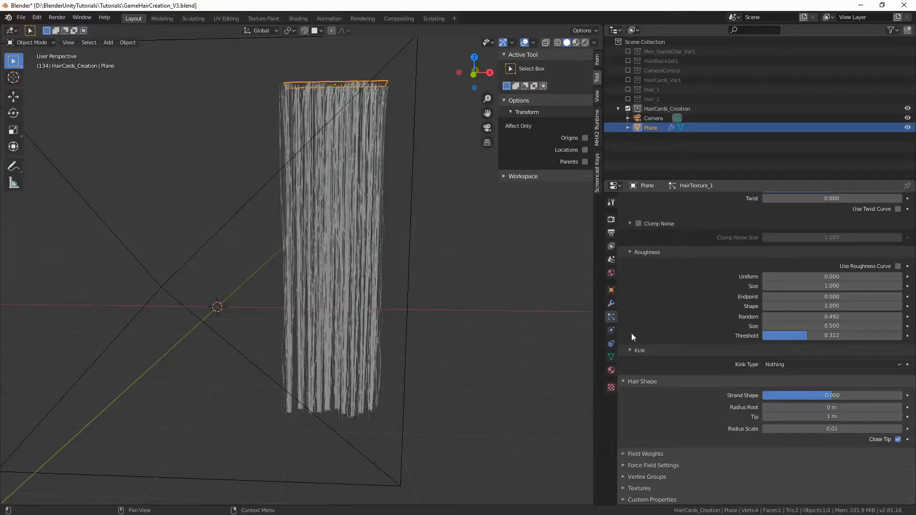
{"action": "middle_click_drag", "start_coordinate": [380, 253], "coordinate": [440, 284], "text": "shift"}
{"action": "scroll", "coordinate": [424, 285], "scroll_direction": "up", "scroll_amount": 2}
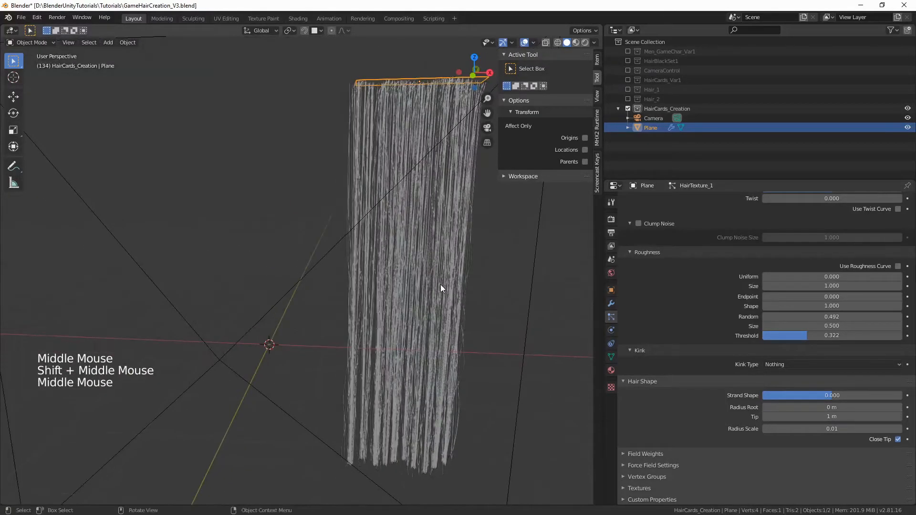
{"action": "scroll", "coordinate": [440, 284], "scroll_direction": "down", "scroll_amount": 2}
{"action": "scroll", "coordinate": [439, 287], "scroll_direction": "up", "scroll_amount": 1}
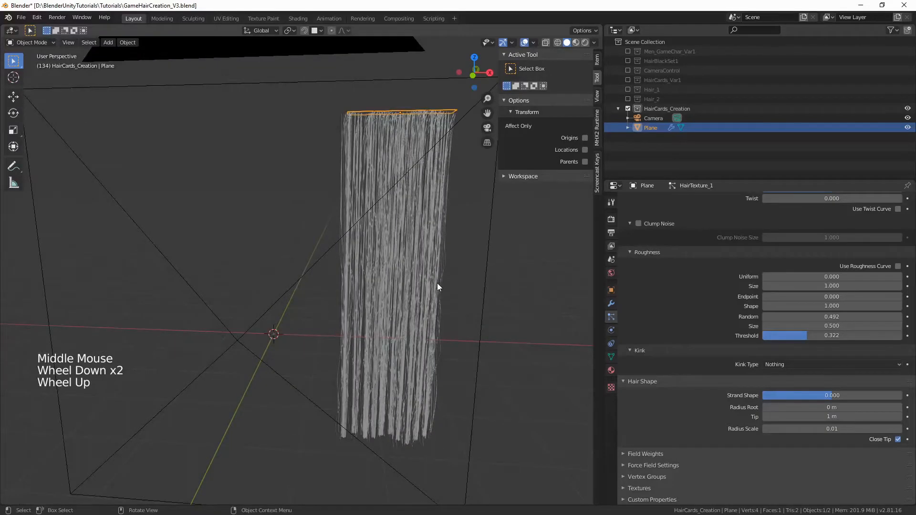
- Try raising the Radius of the hair children to 0.26 m
{"action": "left_click", "coordinate": [41, 42]}
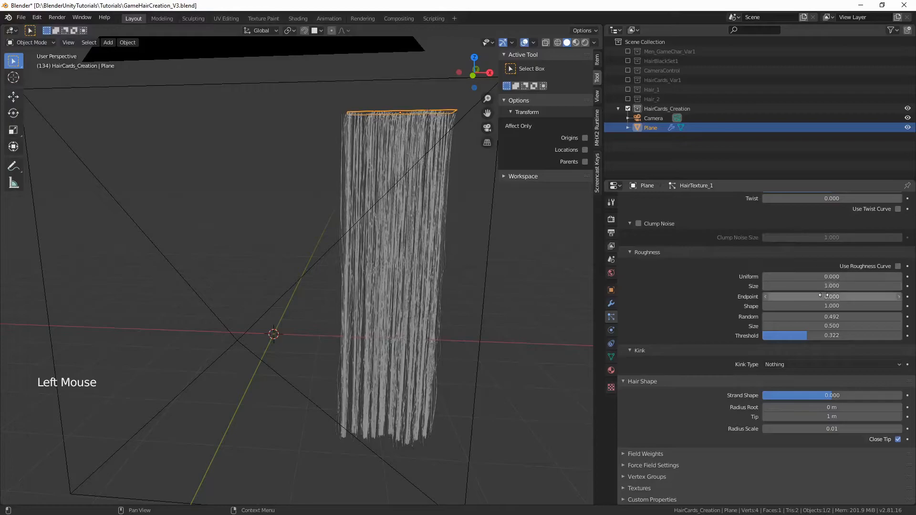
{"action": "scroll", "coordinate": [823, 296], "scroll_direction": "up", "scroll_amount": 4}
{"action": "scroll", "coordinate": [818, 278], "scroll_direction": "up", "scroll_amount": 4}
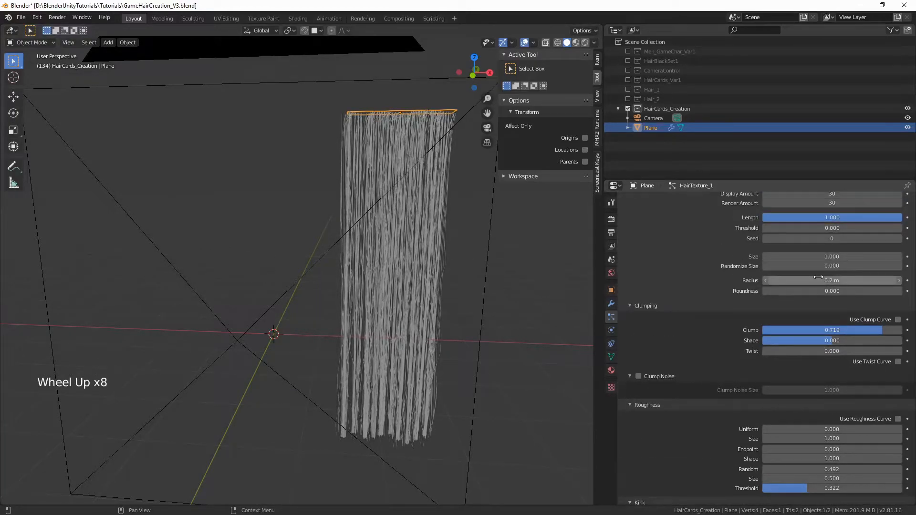
{"action": "left_click_drag", "start_coordinate": [817, 278], "coordinate": [823, 277]}
{"action": "left_click", "coordinate": [899, 280]}
{"action": "left_click", "coordinate": [899, 280]}
{"action": "left_click", "coordinate": [899, 280]}
{"action": "left_click", "coordinate": [898, 280]}
{"action": "left_click", "coordinate": [898, 280]}
{"action": "left_click", "coordinate": [899, 280]}
{"action": "left_click", "coordinate": [898, 280]}
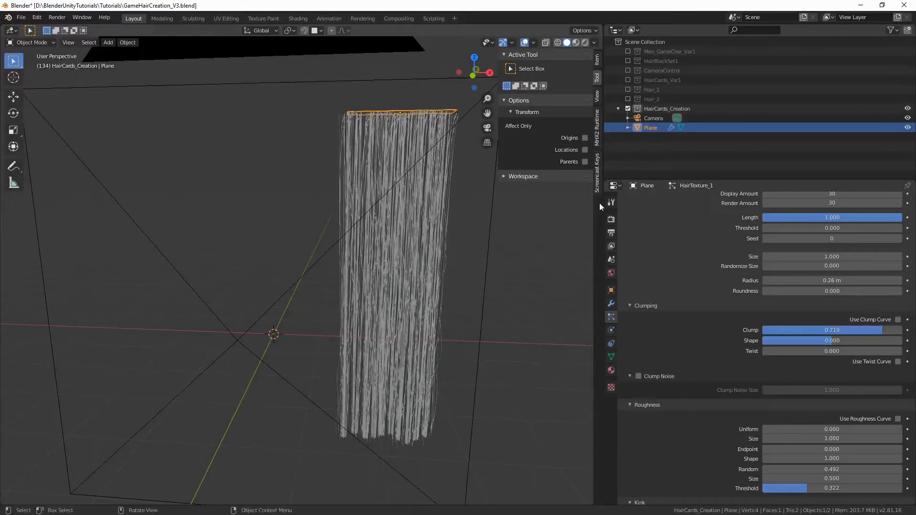
- Set the Radius of the hair children back to 0.2 m
{"action": "left_click", "coordinate": [765, 280]}
{"action": "left_click", "coordinate": [765, 281]}
{"action": "left_click", "coordinate": [765, 280]}
{"action": "left_click", "coordinate": [765, 281]}
{"action": "left_click", "coordinate": [765, 280]}
{"action": "left_click", "coordinate": [765, 280]}
{"action": "left_click", "coordinate": [765, 281]}
{"action": "left_click", "coordinate": [765, 281]}
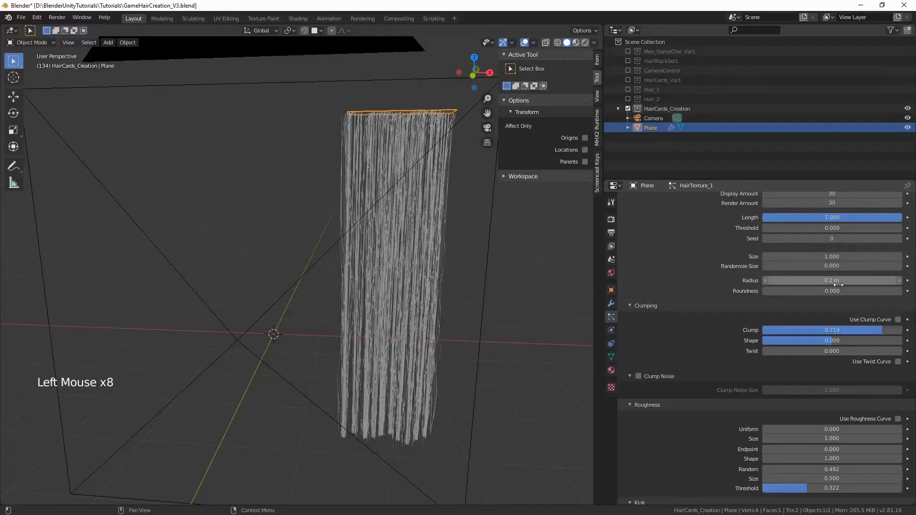
{"action": "scroll", "coordinate": [830, 284], "scroll_direction": "down", "scroll_amount": 2}
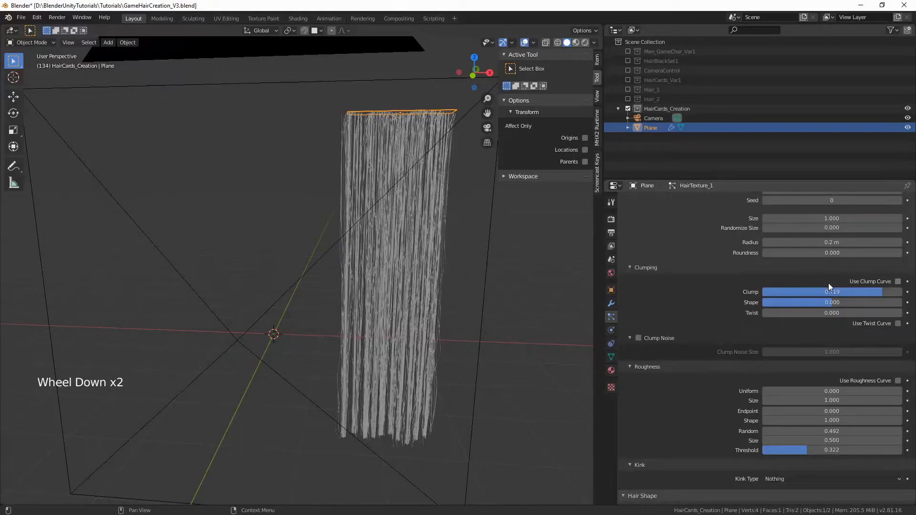
{"action": "scroll", "coordinate": [828, 286], "scroll_direction": "down", "scroll_amount": 6}
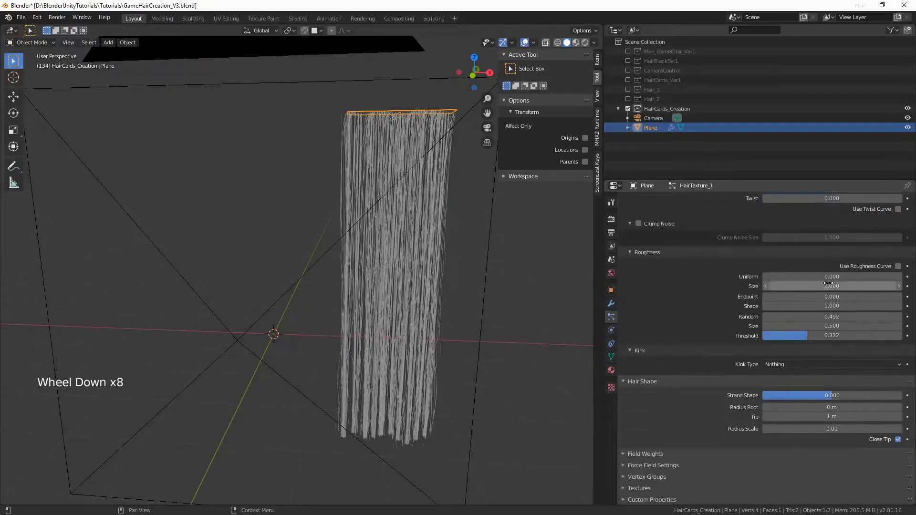
{"action": "scroll", "coordinate": [808, 317], "scroll_direction": "down", "scroll_amount": 3}
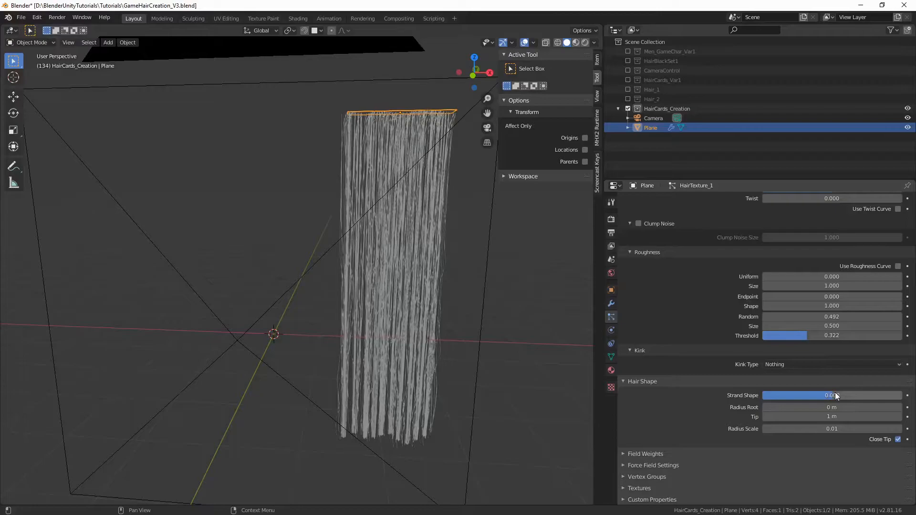
{"action": "scroll", "coordinate": [822, 395], "scroll_direction": "down", "scroll_amount": 3}
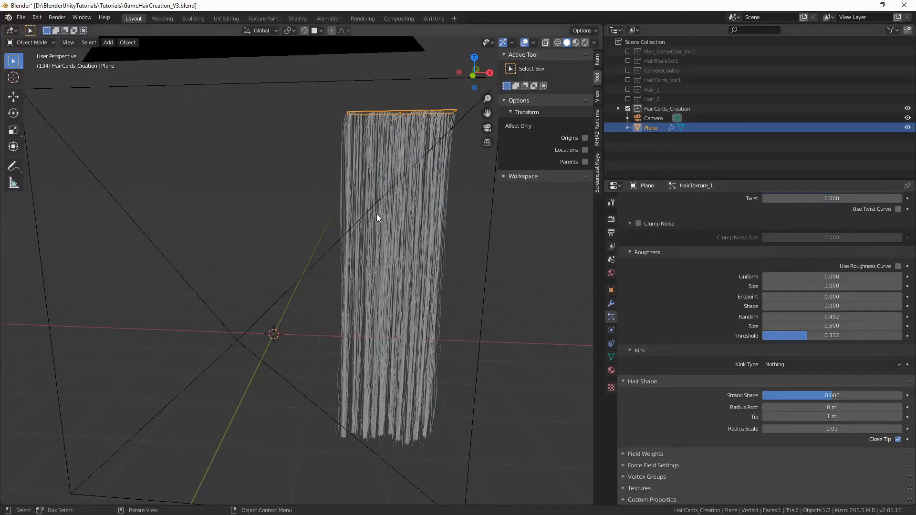
{"action": "scroll", "coordinate": [396, 233], "scroll_direction": "down", "scroll_amount": 1}
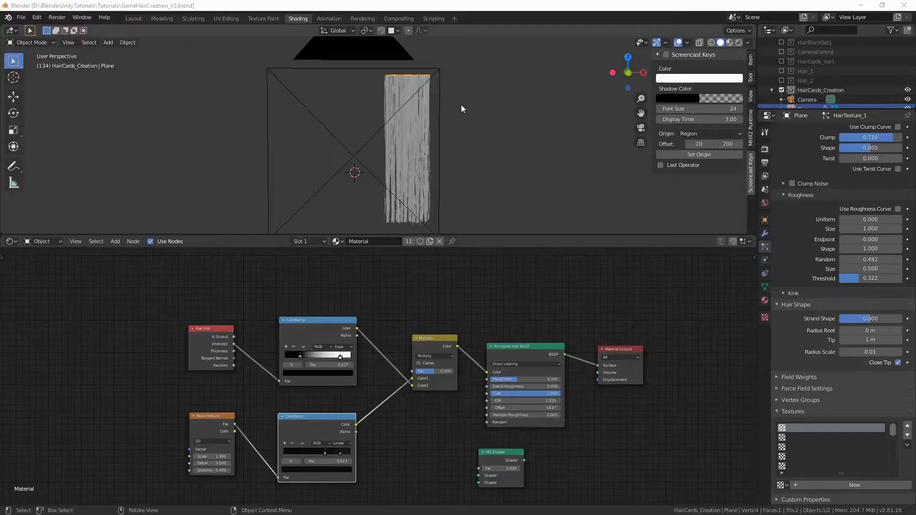
- Rename the plane's hair material to HairBlack_Var1 in the Shading workspace
{"action": "left_click", "coordinate": [367, 242]}
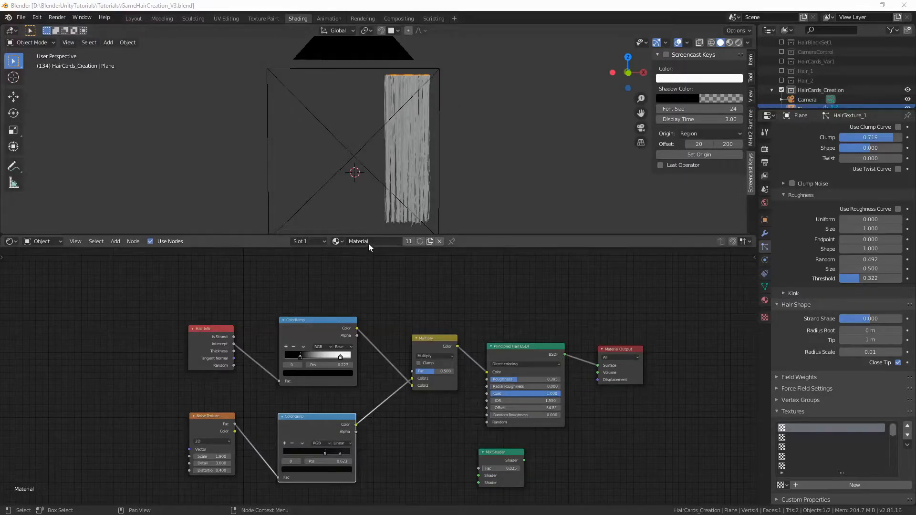
{"action": "key", "text": "ctrl+a"}
{"action": "key", "text": "BackSpace"}
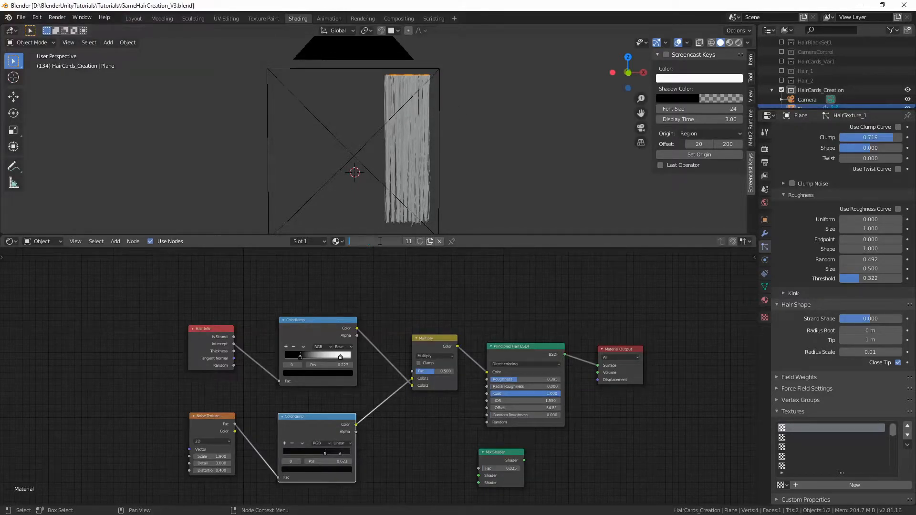
{"action": "type", "text": "HairBlack_Var1"}
{"action": "key", "text": "Return"}
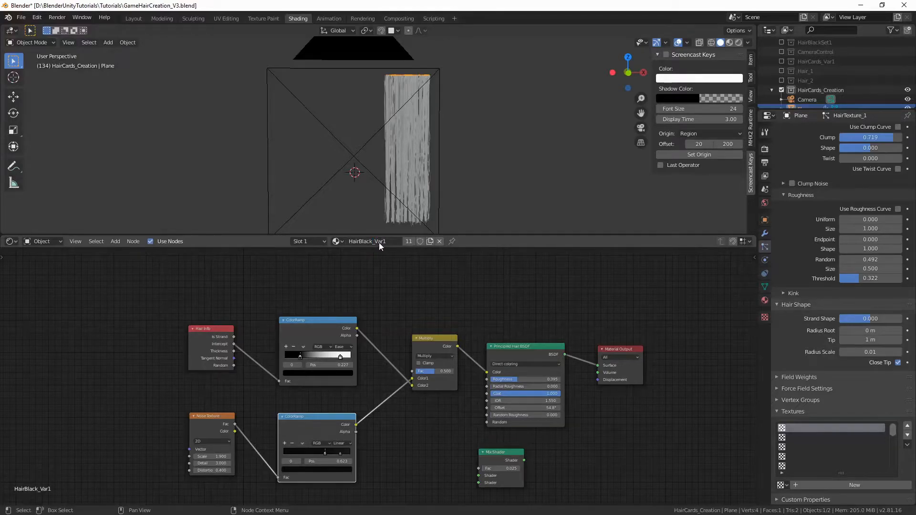
- Move the ColorRamp node fed by the Noise Texture slightly up towards the other ColorRamp
{"action": "middle_click_drag", "start_coordinate": [390, 288], "coordinate": [402, 263]}
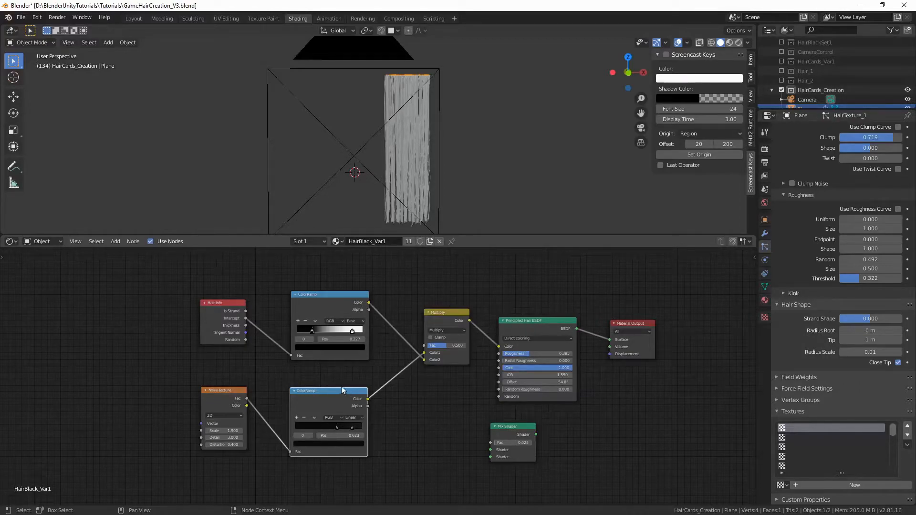
{"action": "left_click_drag", "start_coordinate": [332, 387], "coordinate": [334, 380]}
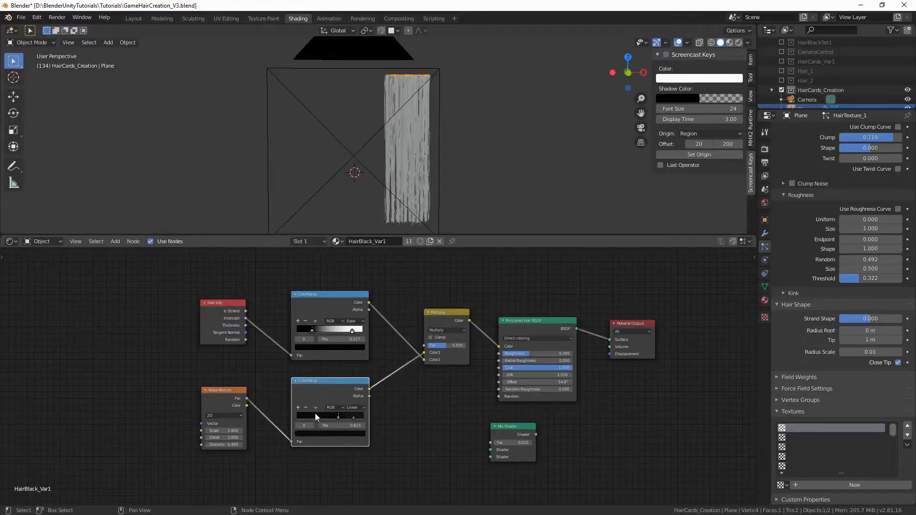
- Move the ColorRamp node fed by the Noise Texture slightly down and check the colors of its two stops
{"action": "left_click_drag", "start_coordinate": [328, 380], "coordinate": [328, 389]}
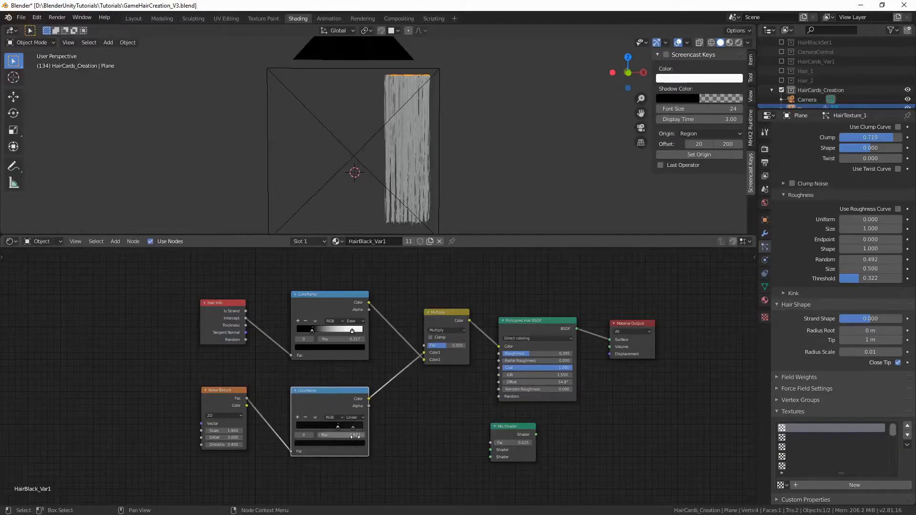
{"action": "scroll", "coordinate": [351, 436], "scroll_direction": "up", "scroll_amount": 3}
{"action": "scroll", "coordinate": [360, 366], "scroll_direction": "up", "scroll_amount": 3}
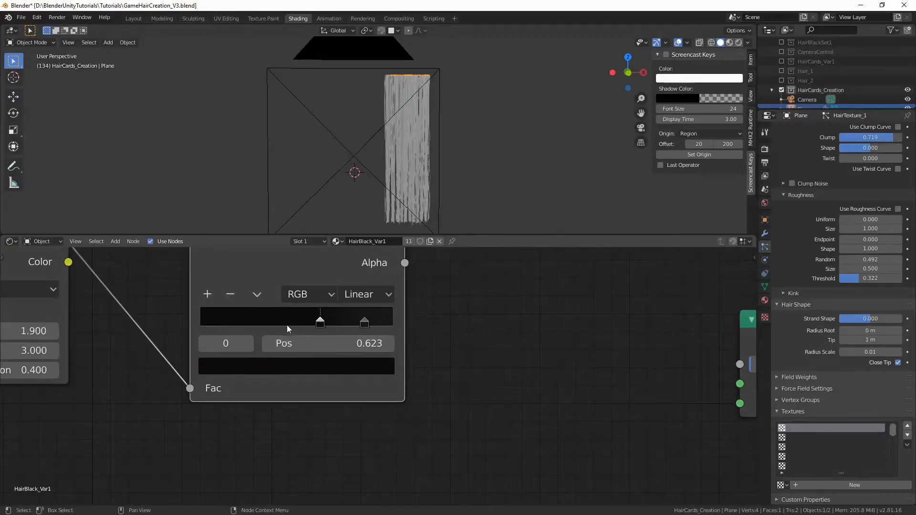
{"action": "left_click", "coordinate": [271, 366]}
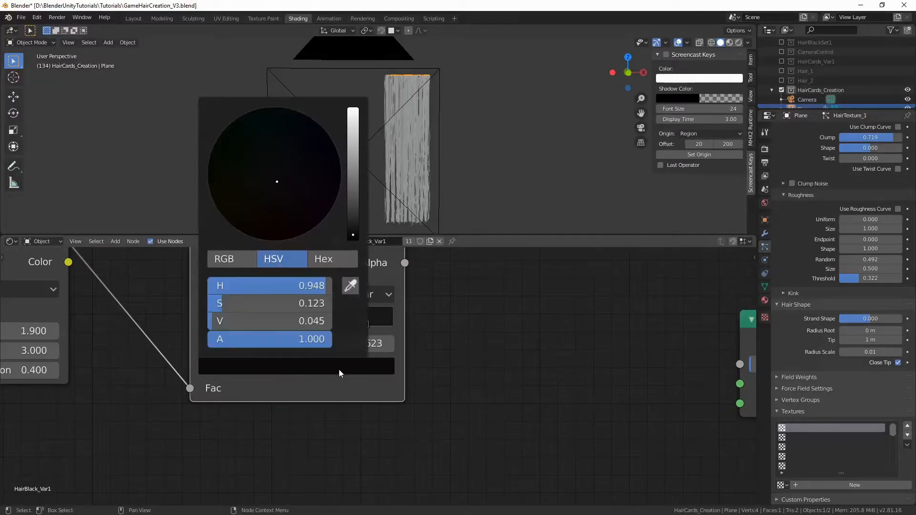
{"action": "left_click", "coordinate": [375, 322]}
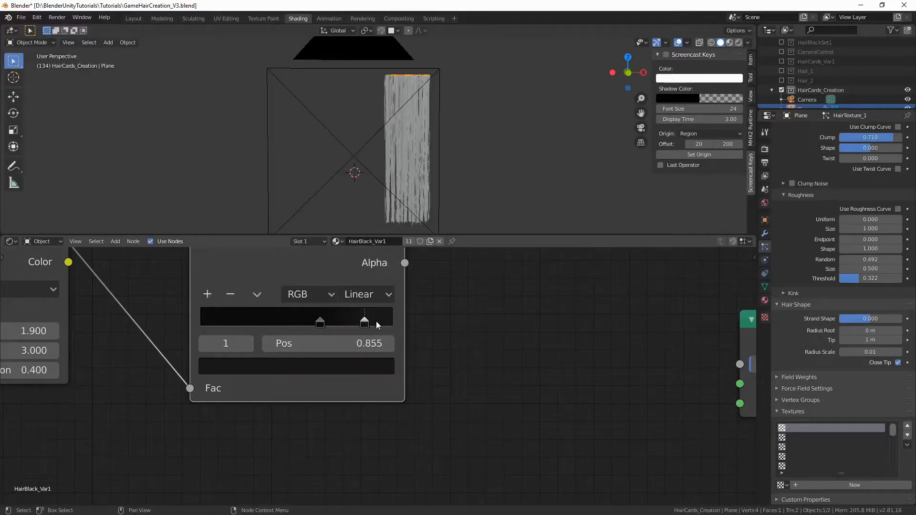
{"action": "left_click", "coordinate": [373, 363]}
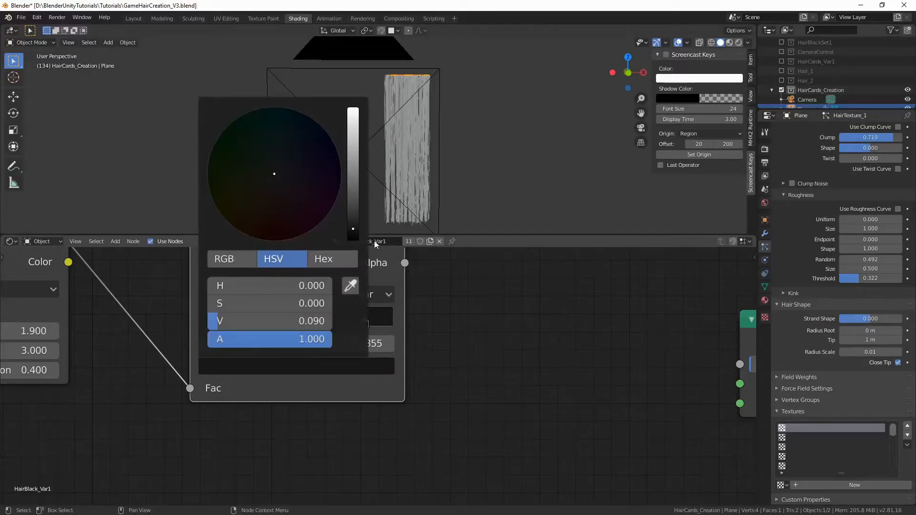
{"action": "scroll", "coordinate": [424, 161], "scroll_direction": "up", "scroll_amount": 1}
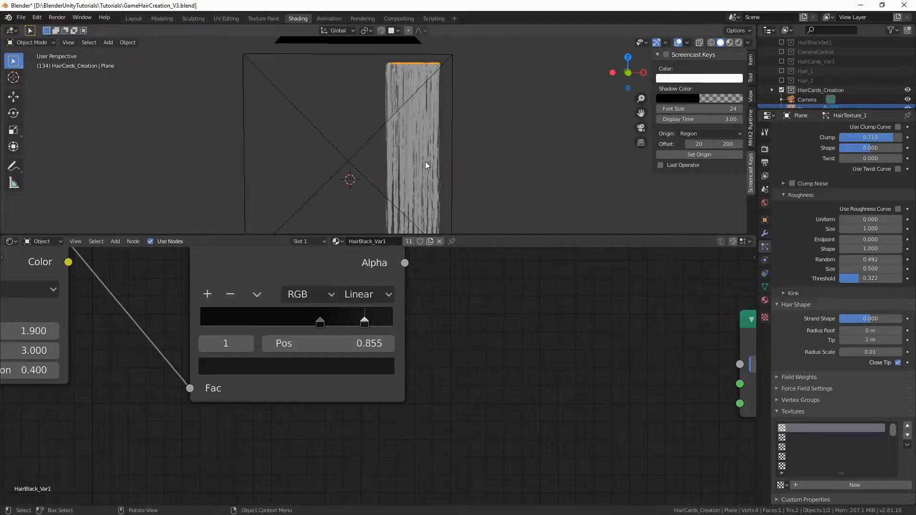
- Switch the Shader Editor to the World nodes and reposition the Background node between the environment texture and the World Output
{"action": "scroll", "coordinate": [432, 291], "scroll_direction": "down", "scroll_amount": 6}
{"action": "middle_click_drag", "start_coordinate": [431, 284], "coordinate": [416, 311]}
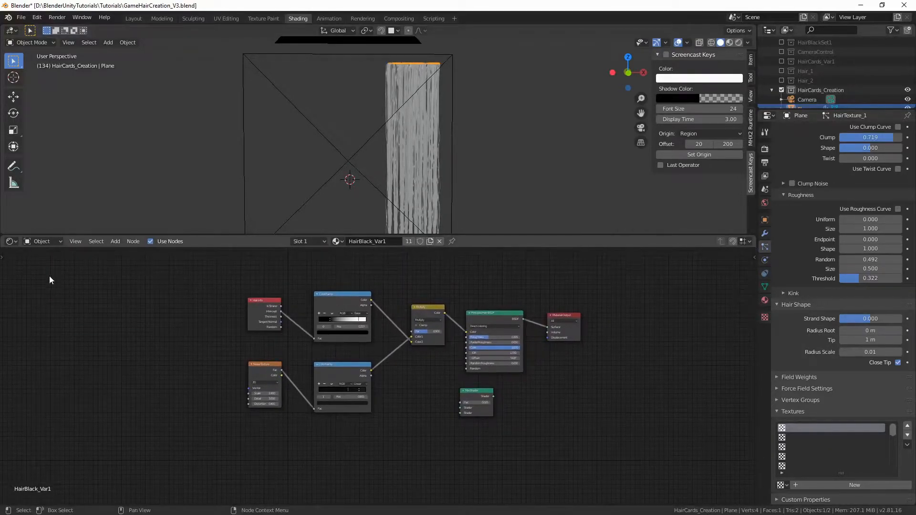
{"action": "left_click", "coordinate": [52, 241]}
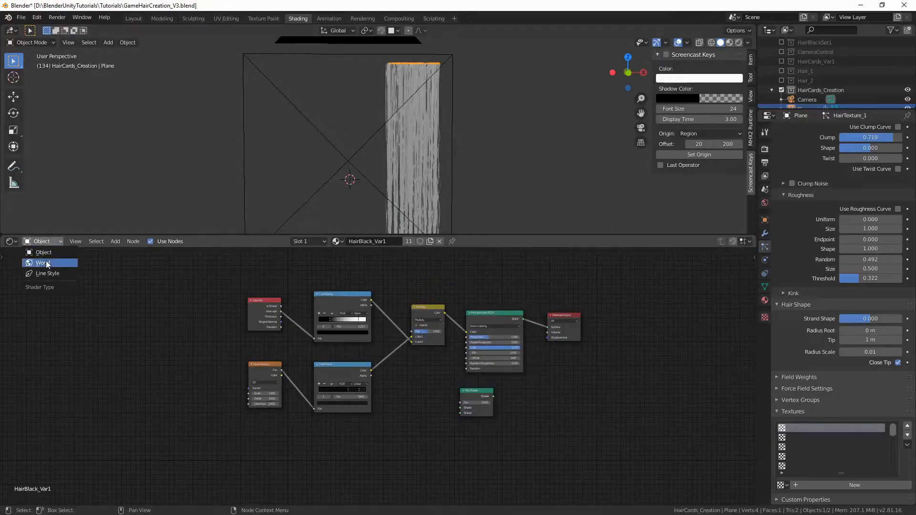
{"action": "left_click", "coordinate": [47, 263]}
{"action": "middle_click_drag", "start_coordinate": [332, 260], "coordinate": [333, 281]}
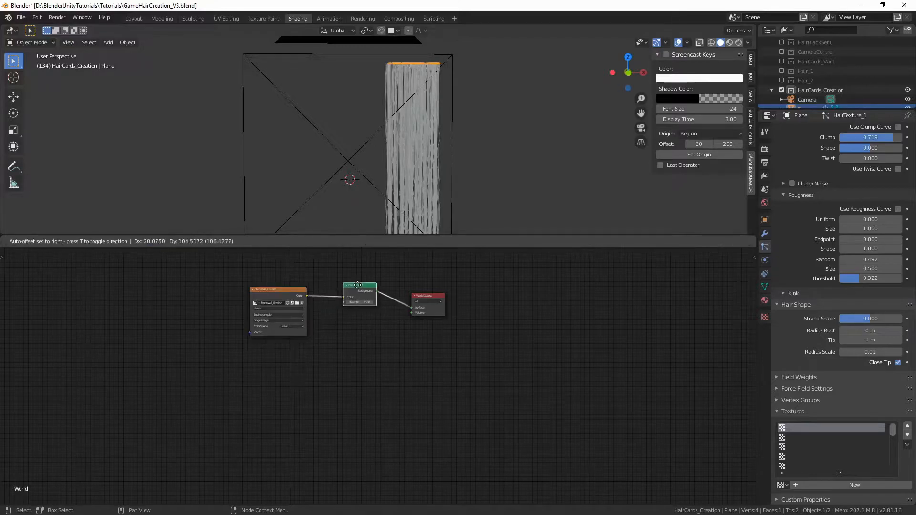
{"action": "scroll", "coordinate": [295, 310], "scroll_direction": "up", "scroll_amount": 1}
{"action": "scroll", "coordinate": [296, 310], "scroll_direction": "up", "scroll_amount": 1}
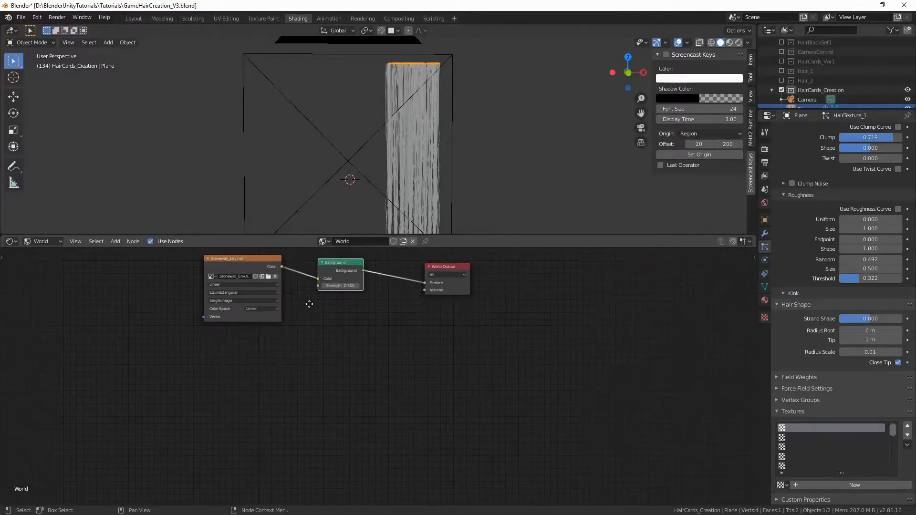
{"action": "middle_click_drag", "start_coordinate": [307, 303], "coordinate": [320, 330]}
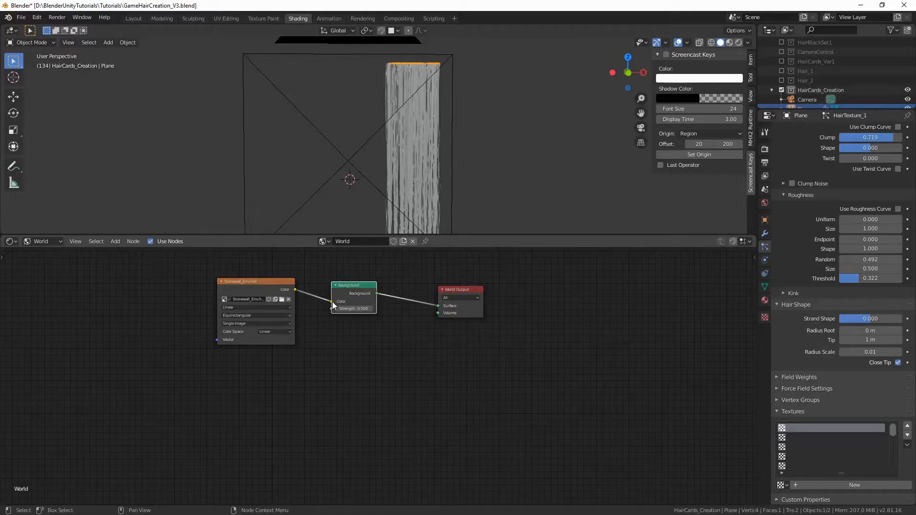
{"action": "left_click_drag", "start_coordinate": [351, 284], "coordinate": [356, 285]}
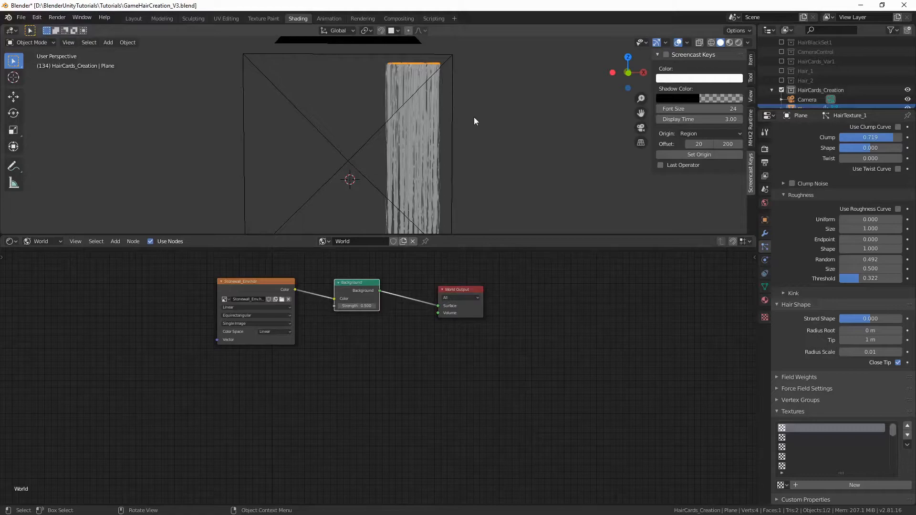
- Set the viewport above the node editor to Rendered shading
{"action": "key", "text": "z"}
{"action": "key", "text": "z"}
{"action": "left_click", "coordinate": [448, 69]}
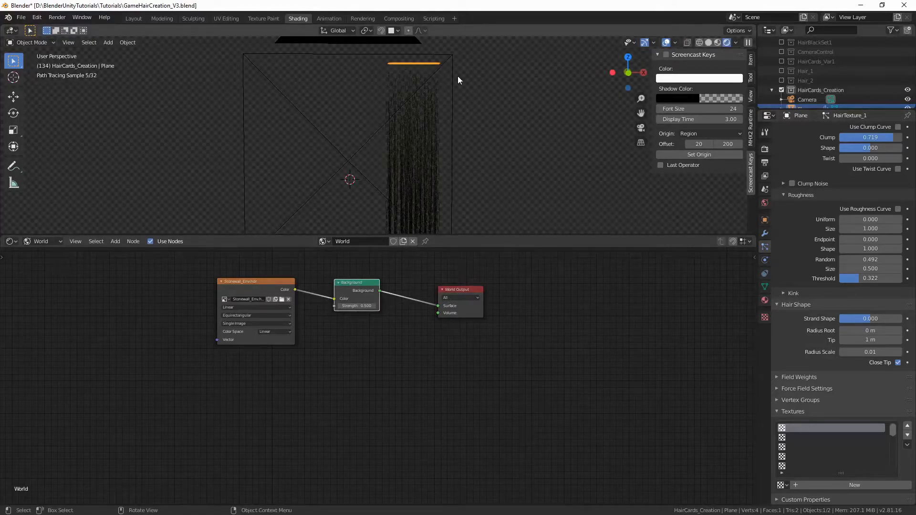
- Turn off the Film's Transparent option in the render settings and examine the hair against the environment background
{"action": "left_click", "coordinate": [764, 148]}
{"action": "left_click", "coordinate": [791, 345]}
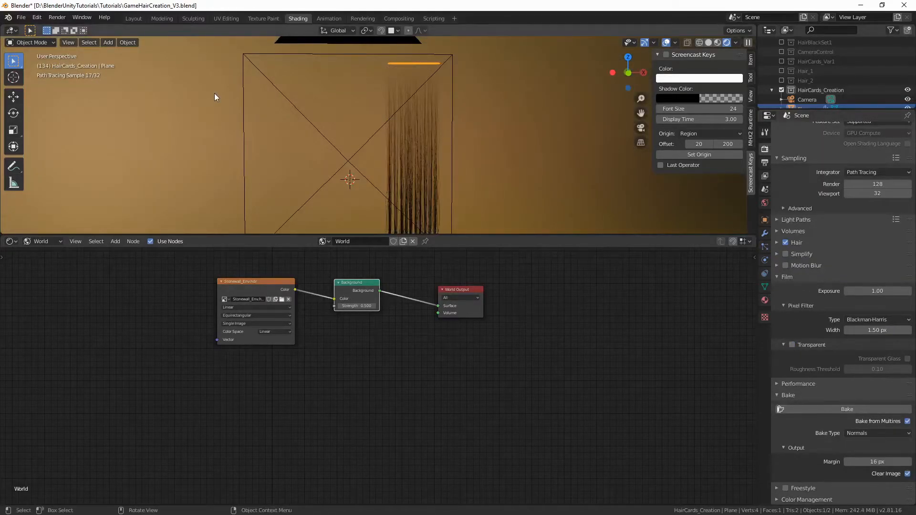
{"action": "scroll", "coordinate": [258, 119], "scroll_direction": "down", "scroll_amount": 2}
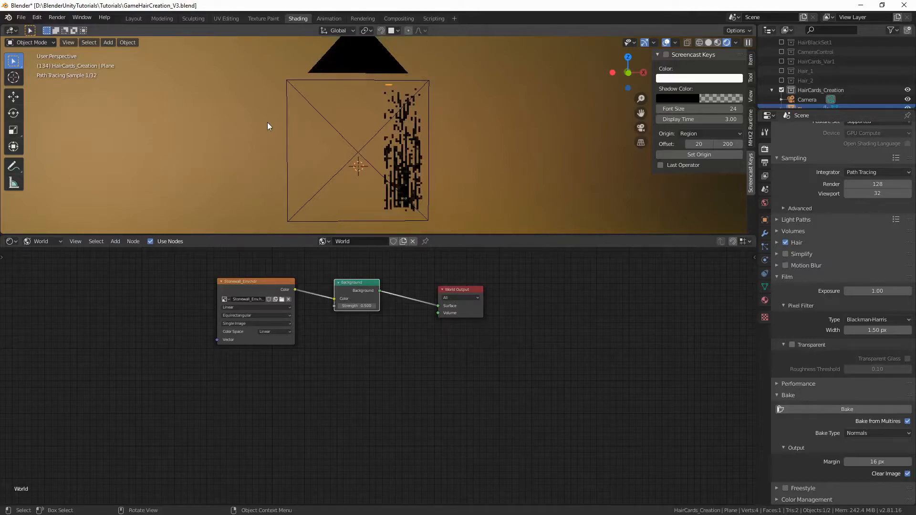
{"action": "scroll", "coordinate": [267, 122], "scroll_direction": "up", "scroll_amount": 2}
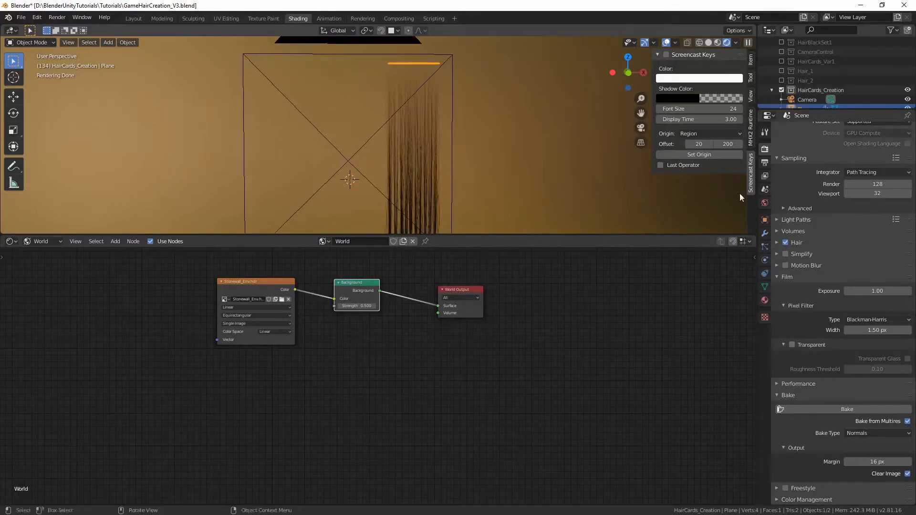
{"action": "scroll", "coordinate": [431, 99], "scroll_direction": "up", "scroll_amount": 1}
{"action": "scroll", "coordinate": [431, 99], "scroll_direction": "up", "scroll_amount": 1}
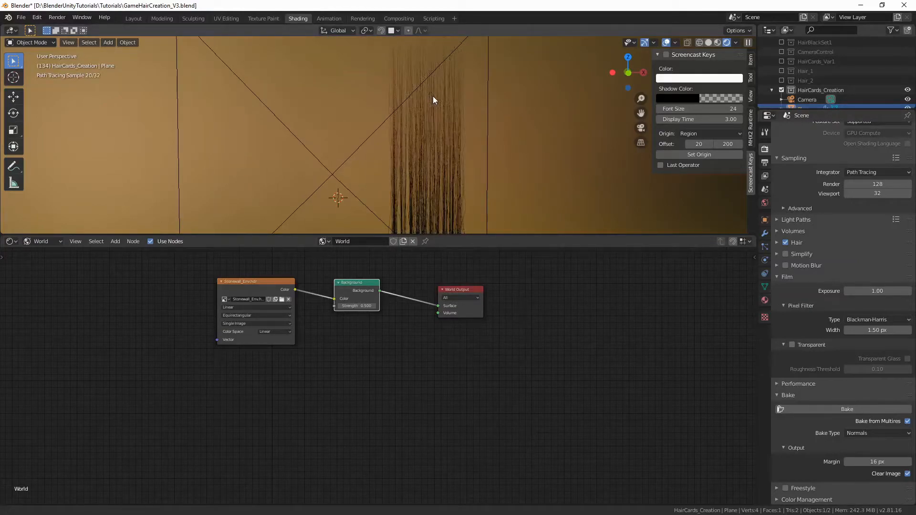
{"action": "middle_click_drag", "start_coordinate": [434, 97], "coordinate": [426, 138], "text": "shift"}
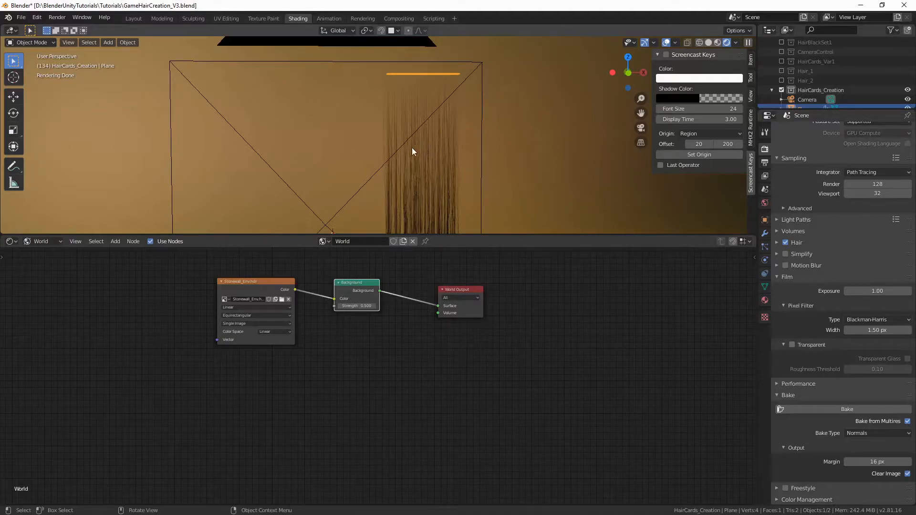
- Show the object's hair material nodes again below an enlarged 3D viewport and turn the Film's Transparent option back on
{"action": "left_click", "coordinate": [48, 242]}
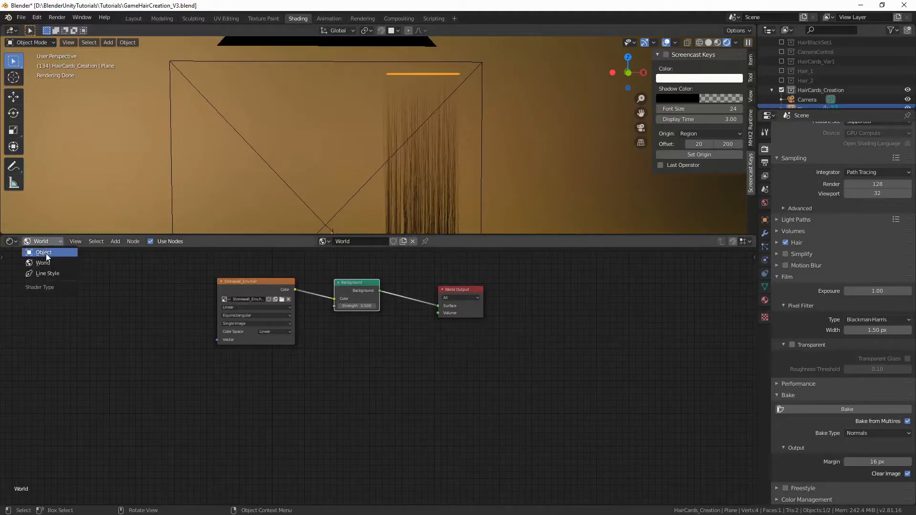
{"action": "left_click", "coordinate": [45, 253]}
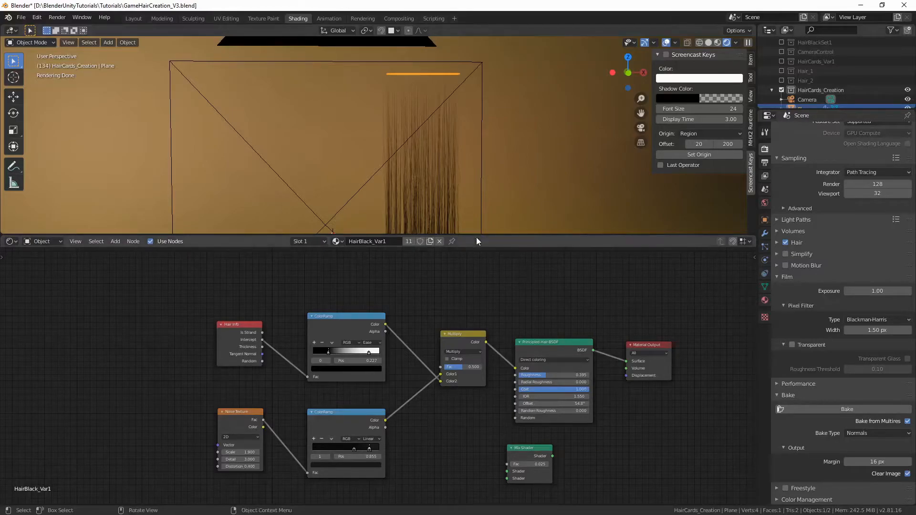
{"action": "left_click_drag", "start_coordinate": [476, 236], "coordinate": [528, 286]}
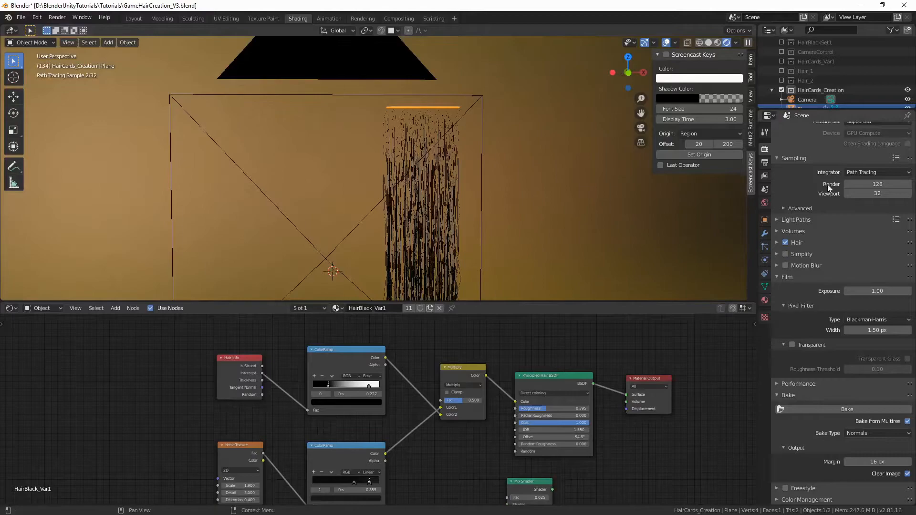
{"action": "left_click", "coordinate": [793, 345]}
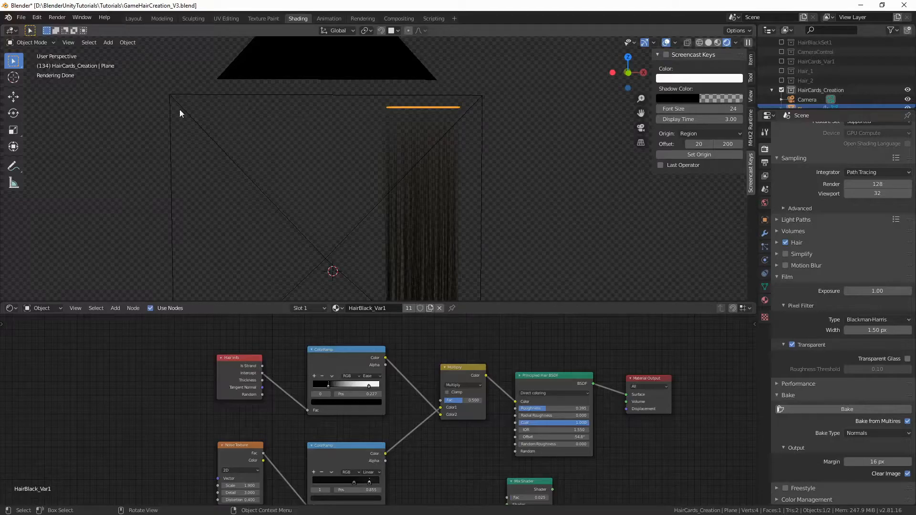
- Switch to the Layout workspace and show the hair plane in Rendered shading
{"action": "left_click", "coordinate": [134, 18]}
{"action": "middle_click_drag", "start_coordinate": [393, 189], "coordinate": [355, 156], "text": "shift"}
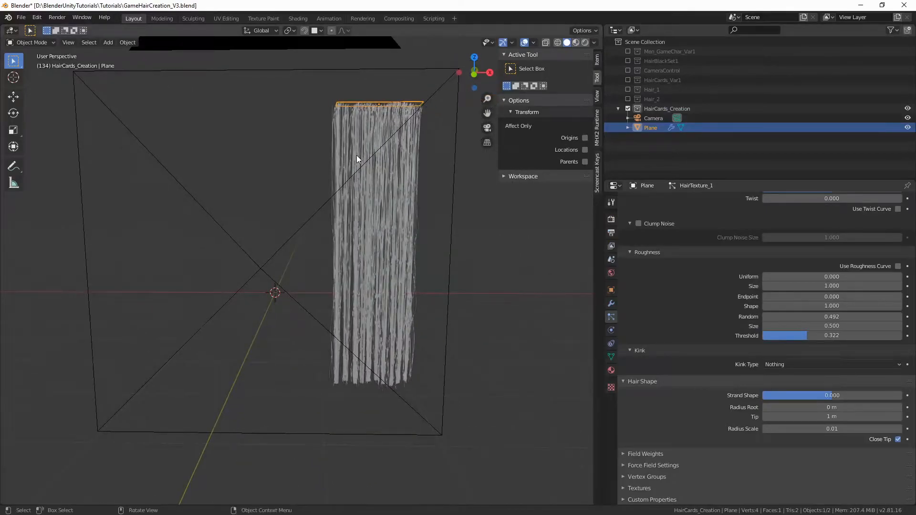
{"action": "key", "text": "z"}
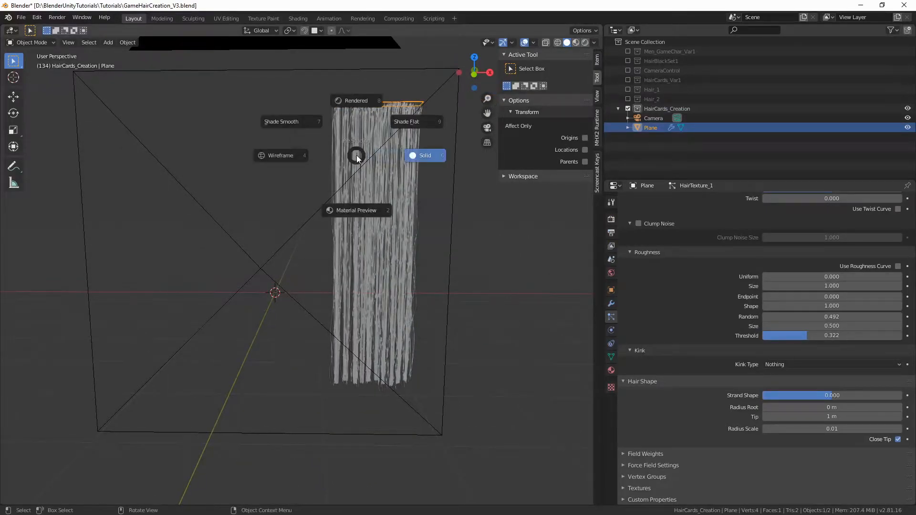
{"action": "left_click", "coordinate": [364, 103]}
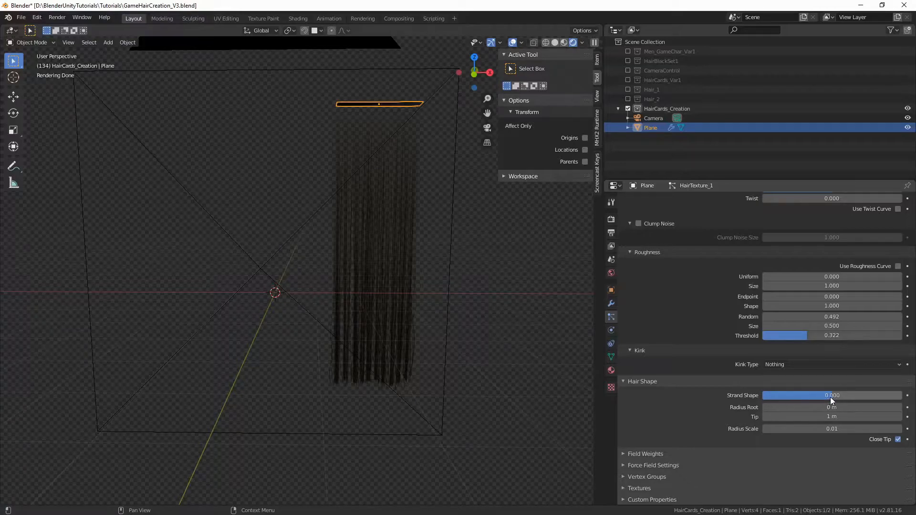
- Set the hair's Strand Shape to 0.844 and inspect the strands near the roots
{"action": "mouse_move", "coordinate": [830, 396]}
{"action": "left_mouse_down"}
{"action": "mouse_move", "coordinate": [840, 396]}
{"action": "mouse_move", "coordinate": [764, 396]}
{"action": "mouse_move", "coordinate": [902, 396]}
{"action": "left_mouse_up"}
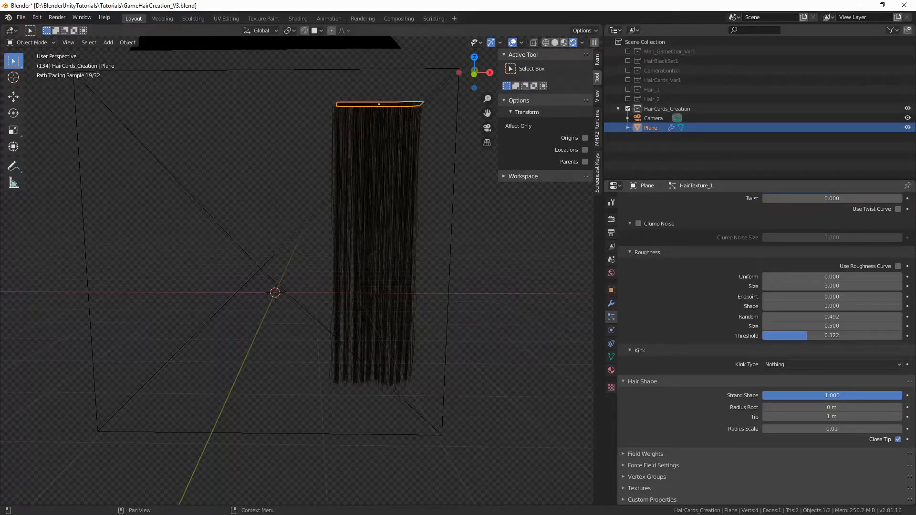
{"action": "left_click_drag", "start_coordinate": [901, 395], "coordinate": [891, 395]}
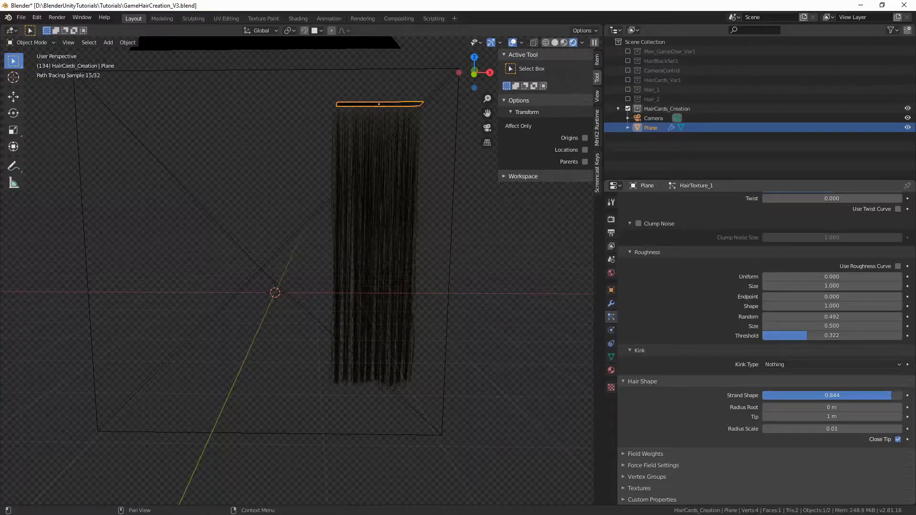
{"action": "scroll", "coordinate": [320, 214], "scroll_direction": "up", "scroll_amount": 2}
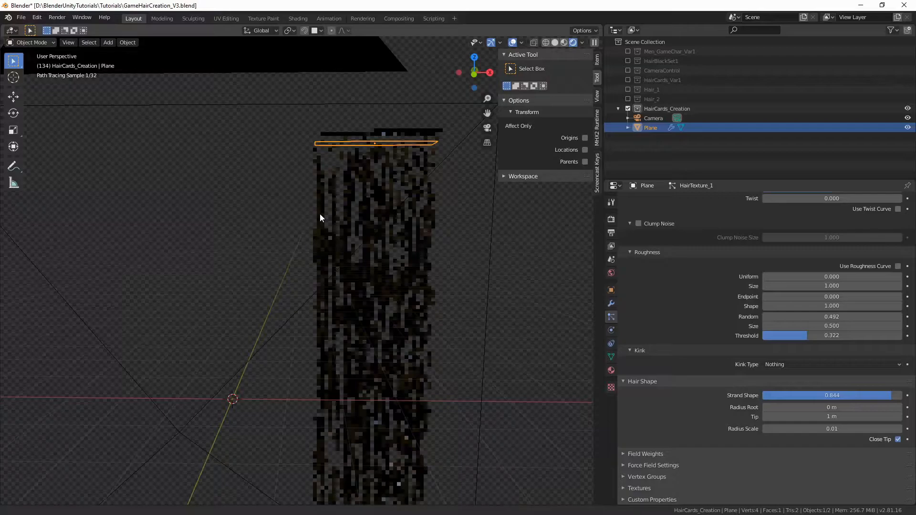
{"action": "scroll", "coordinate": [319, 218], "scroll_direction": "up", "scroll_amount": 2}
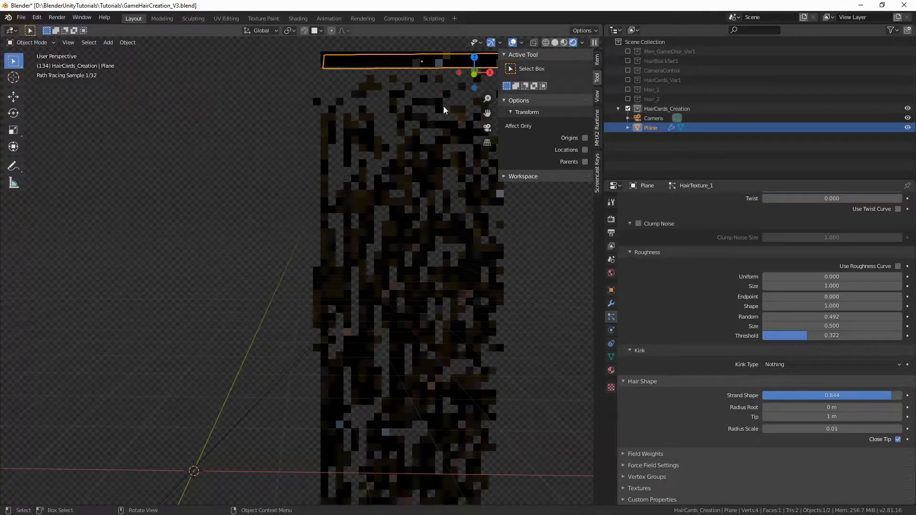
{"action": "scroll", "coordinate": [430, 113], "scroll_direction": "down", "scroll_amount": 3}
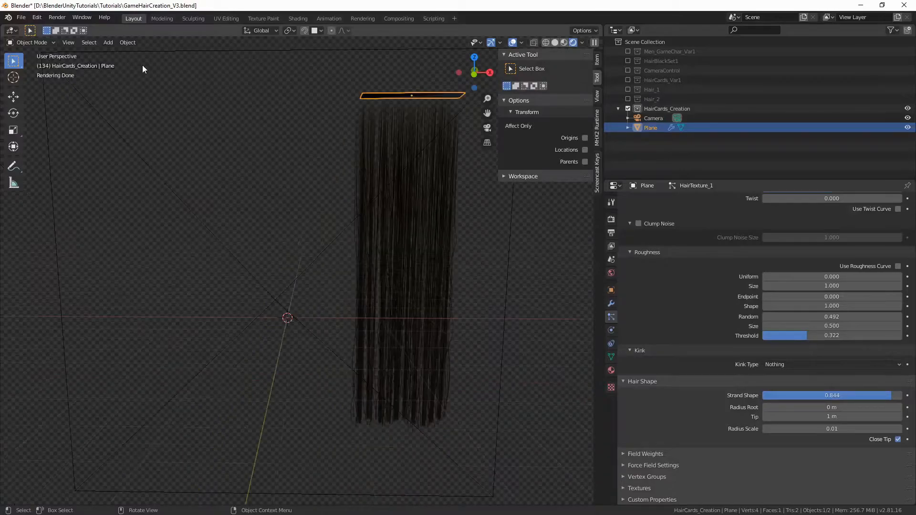
- Put the plane into Particle Edit mode and deselect all hair particles
{"action": "left_click", "coordinate": [29, 42]}
{"action": "left_click", "coordinate": [18, 43]}
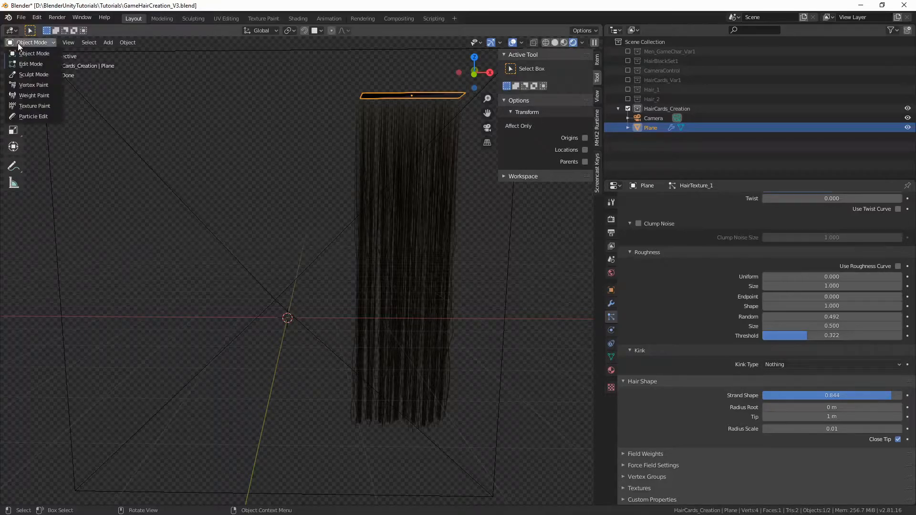
{"action": "left_click", "coordinate": [33, 118]}
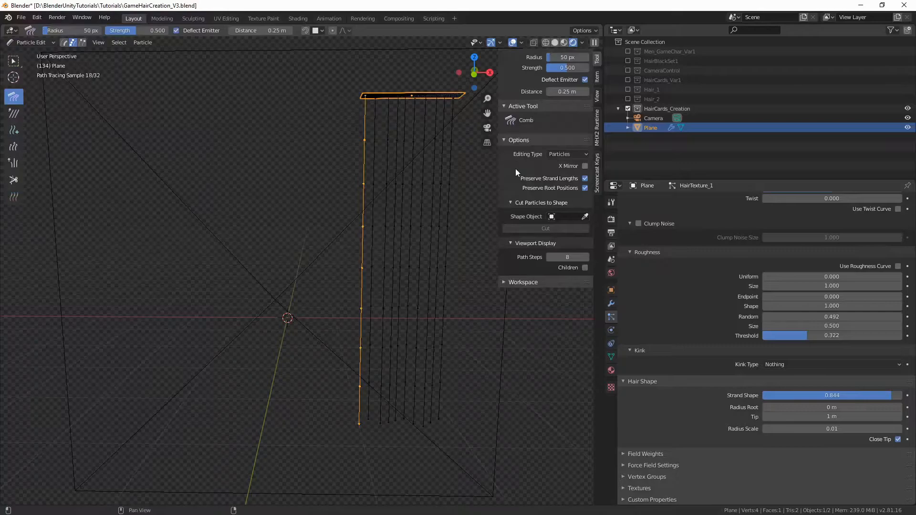
{"action": "scroll", "coordinate": [423, 282], "scroll_direction": "up", "scroll_amount": 1}
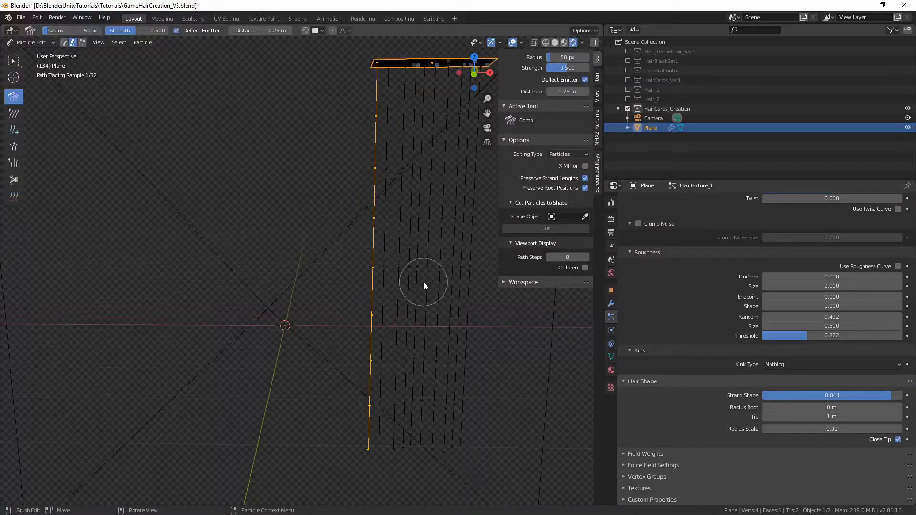
{"action": "scroll", "coordinate": [405, 259], "scroll_direction": "down", "scroll_amount": 2}
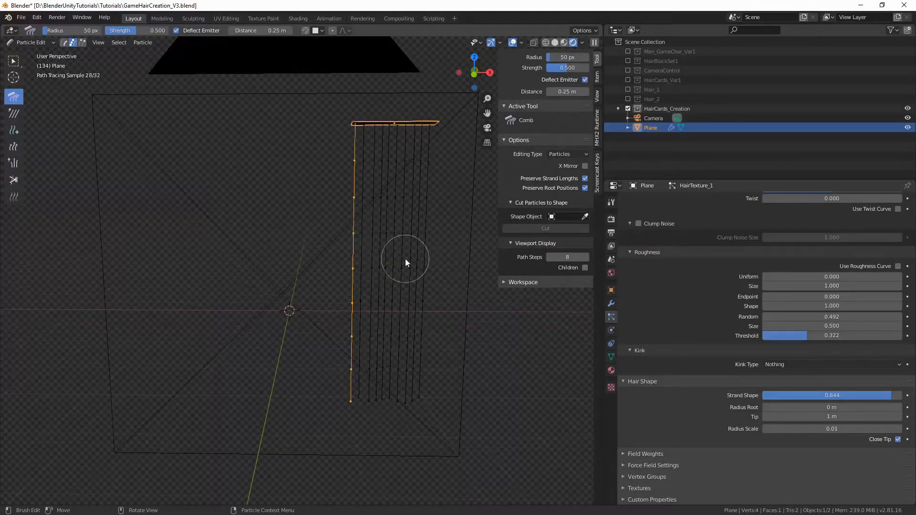
{"action": "key", "text": "alt+a"}
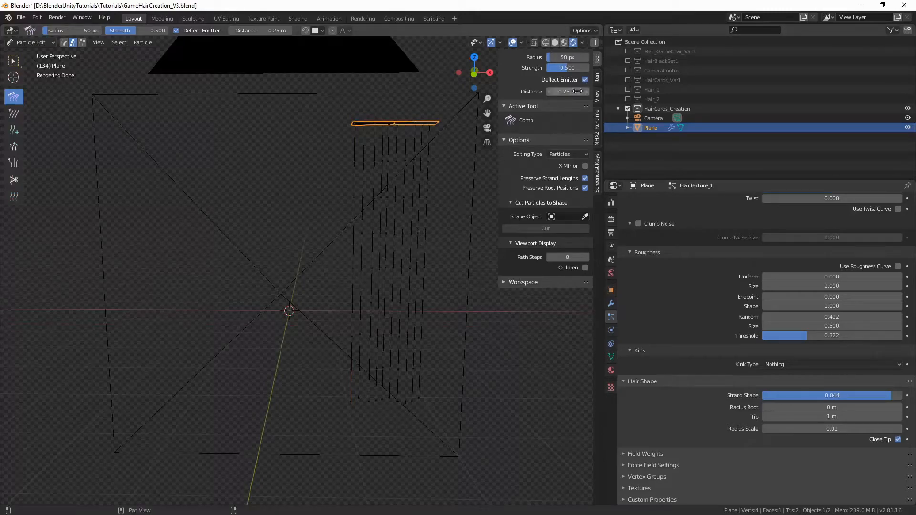
- Turn on the Screencast Keys display in the 3D viewport
{"action": "left_click", "coordinate": [597, 177]}
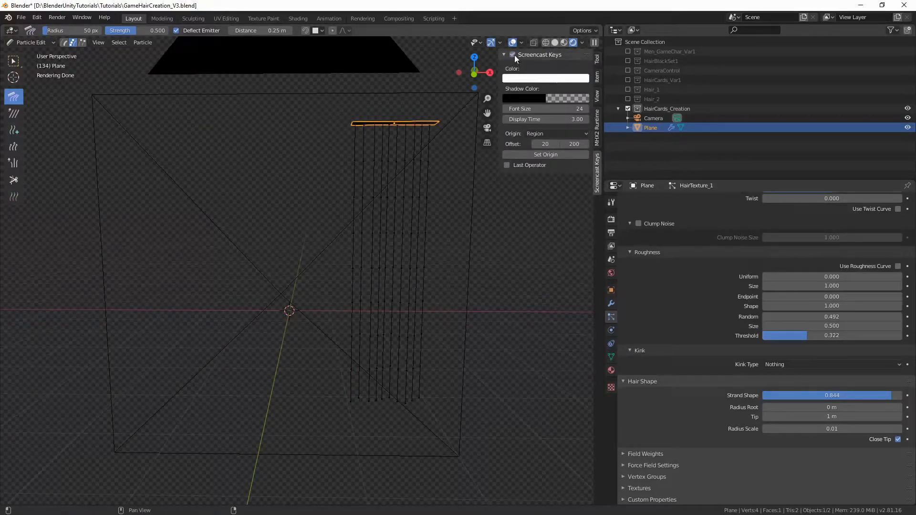
{"action": "key", "text": "v"}
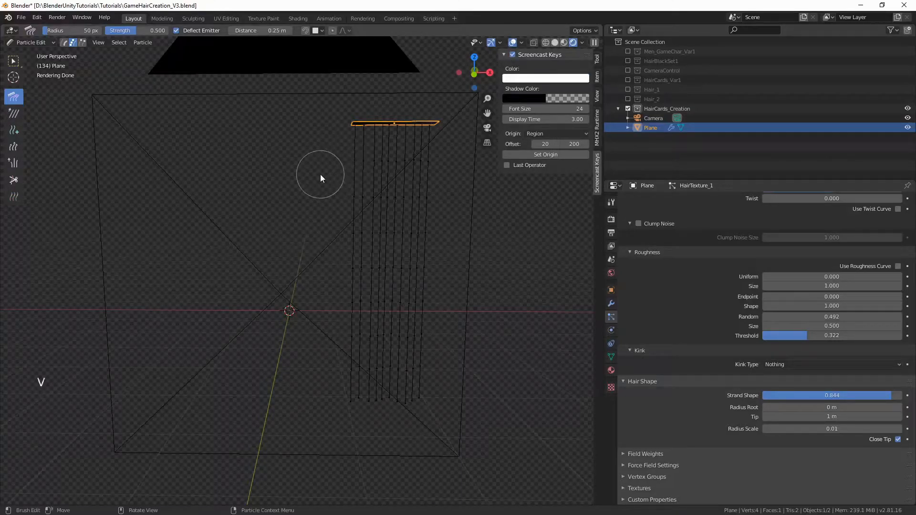
{"action": "right_click", "coordinate": [319, 173]}
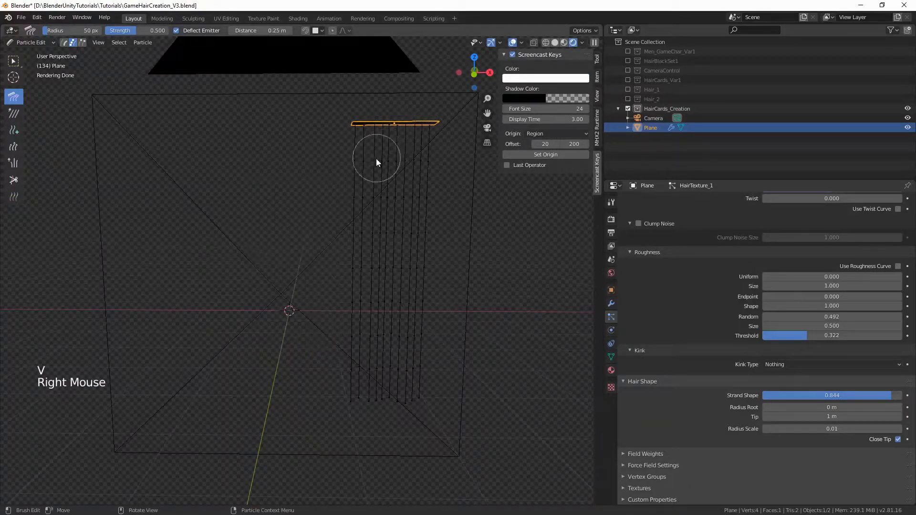
- Select one point on the edge strand nearest the world origin and grow the selection to the entire strand
{"action": "scroll", "coordinate": [394, 154], "scroll_direction": "up", "scroll_amount": 3}
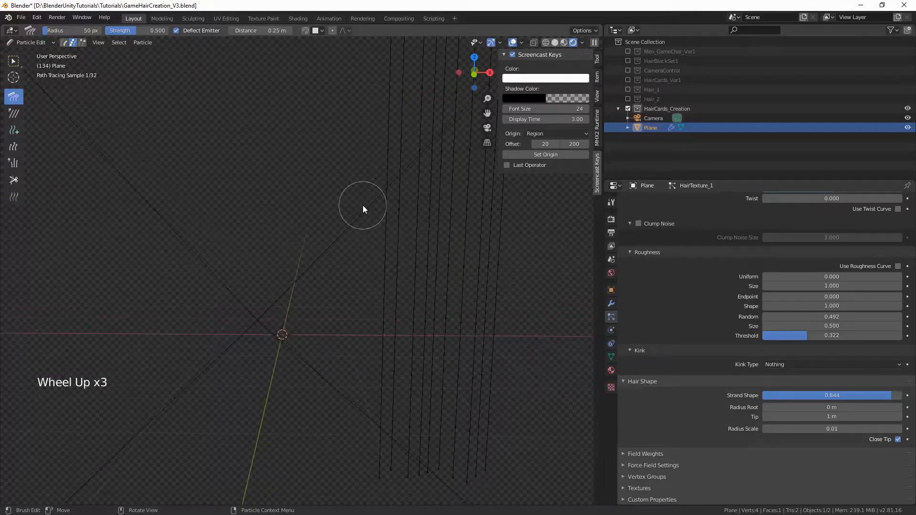
{"action": "middle_click_drag", "start_coordinate": [362, 209], "coordinate": [316, 192], "text": "shift"}
{"action": "key", "text": "n"}
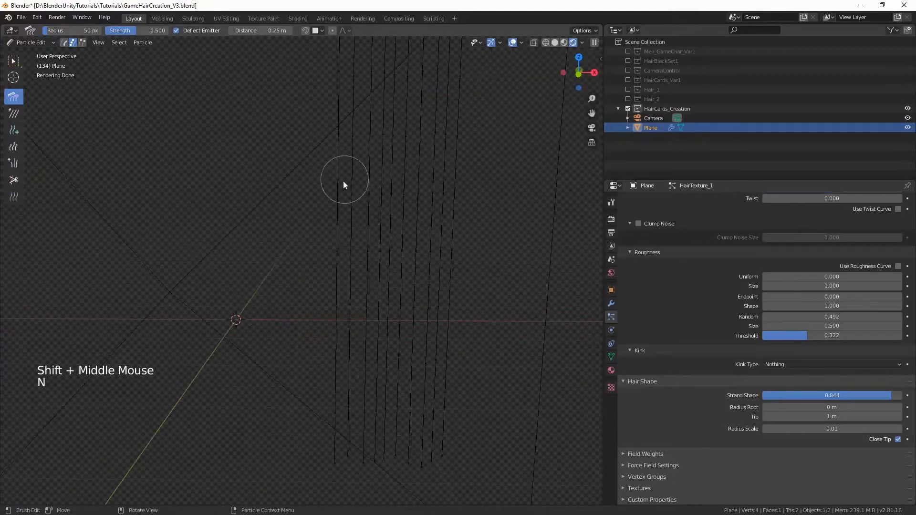
{"action": "key", "text": "c"}
{"action": "left_click", "coordinate": [339, 190]}
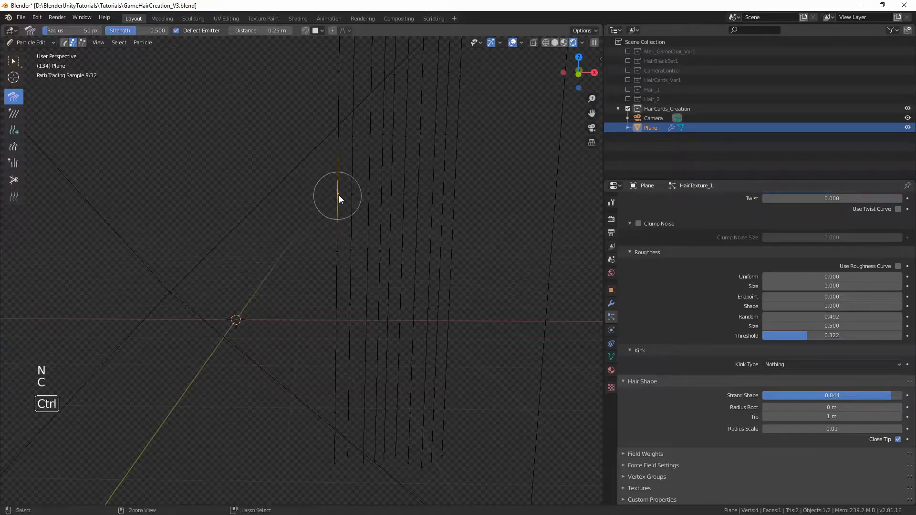
{"action": "key", "text": "ctrl+KP_Add"}
{"action": "key", "text": "ctrl+KP_Add"}
{"action": "key", "text": "ctrl+KP_Add"}
{"action": "key", "text": "ctrl+KP_Add"}
{"action": "key", "text": "ctrl+KP_Add"}
{"action": "key", "text": "ctrl+KP_Add"}
{"action": "key", "text": "ctrl+KP_Add"}
{"action": "key", "text": "ctrl+KP_Add"}
{"action": "key", "text": "ctrl+KP_Add"}
{"action": "key", "text": "ctrl+KP_Add"}
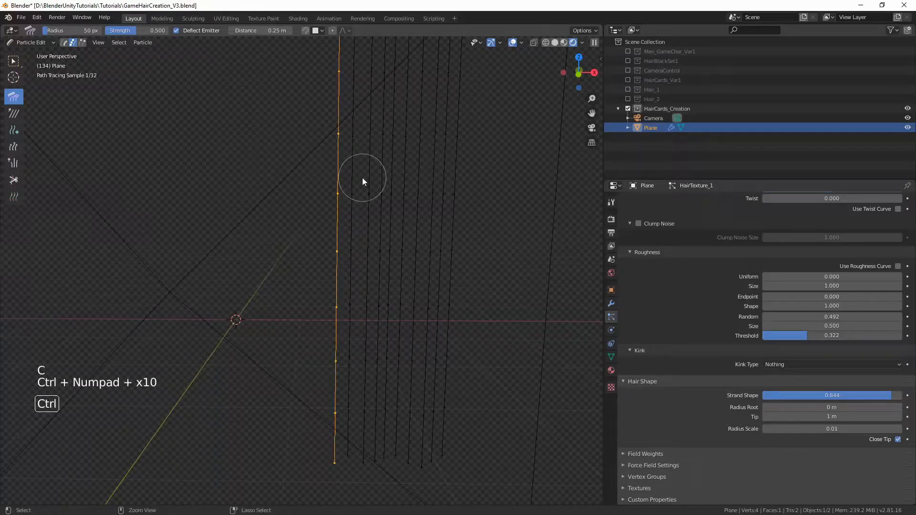
- Comb the selected edge strand into a gentle wave along its length and show the Comb tool's options in the sidebar
{"action": "scroll", "coordinate": [362, 177], "scroll_direction": "down", "scroll_amount": 1}
{"action": "mouse_move", "coordinate": [329, 105]}
{"action": "left_mouse_down"}
{"action": "mouse_move", "coordinate": [336, 107]}
{"action": "mouse_move", "coordinate": [336, 129]}
{"action": "left_mouse_up"}
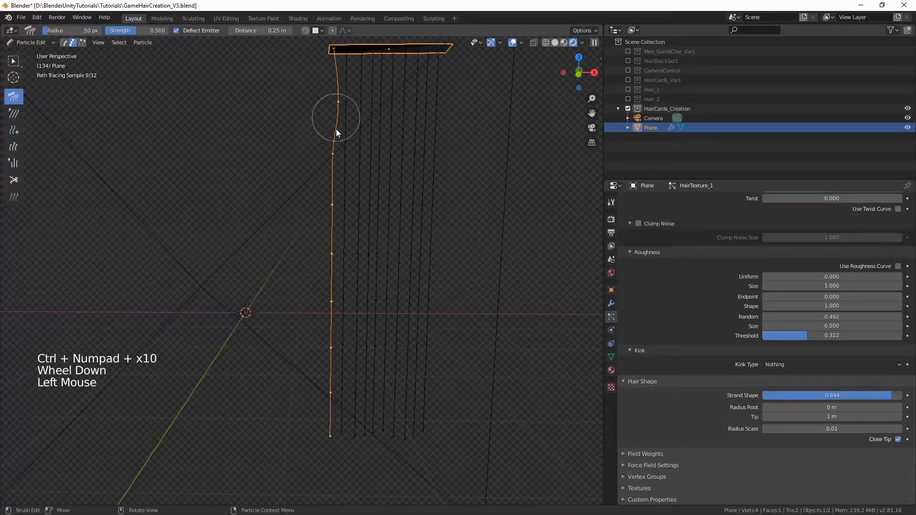
{"action": "scroll", "coordinate": [336, 129], "scroll_direction": "down", "scroll_amount": 1}
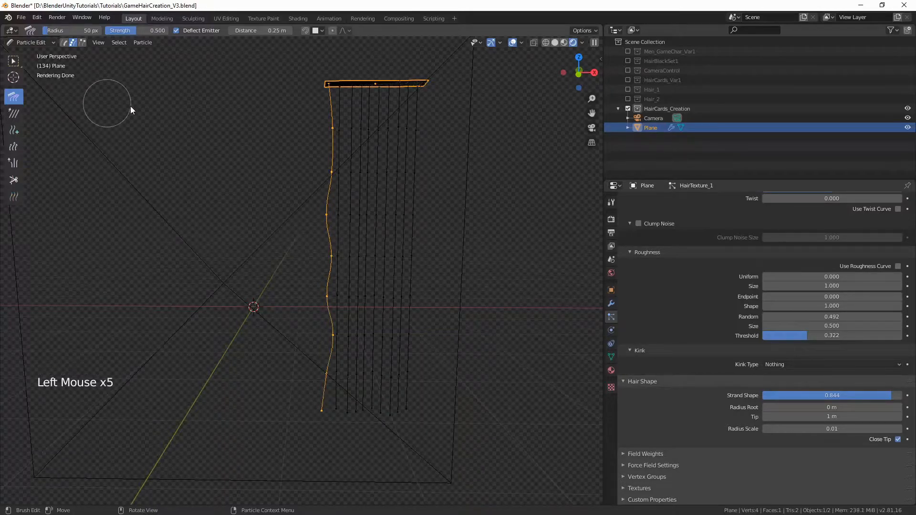
{"action": "key", "text": "n"}
{"action": "left_click", "coordinate": [599, 60]}
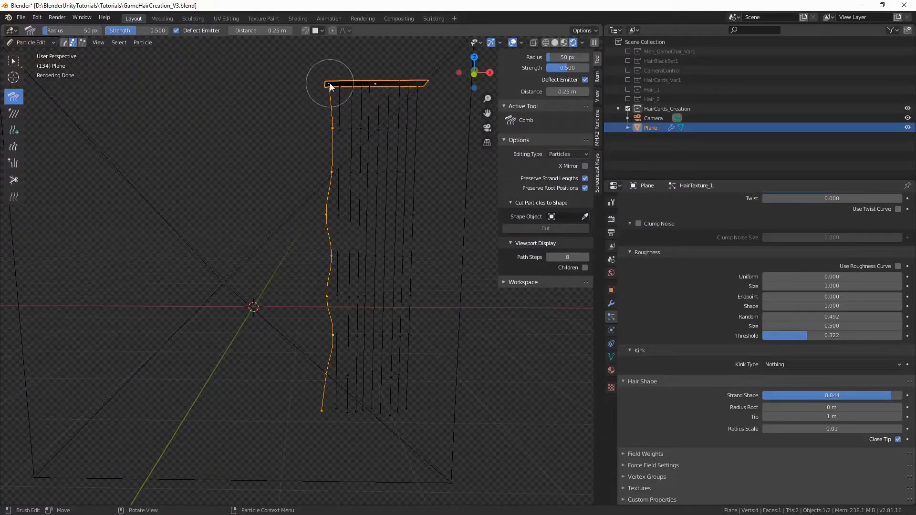
- Deselect the edge strand and select the whole third strand, growing the selection from one of its points
{"action": "key", "text": "alt+a"}
{"action": "key", "text": "c"}
{"action": "left_click", "coordinate": [351, 218]}
{"action": "key", "text": "ctrl+KP_Add"}
{"action": "key", "text": "ctrl+KP_Add"}
{"action": "key", "text": "ctrl+KP_Add"}
{"action": "key", "text": "ctrl+KP_Add"}
{"action": "key", "text": "ctrl+KP_Add"}
{"action": "key", "text": "ctrl+KP_Add"}
{"action": "key", "text": "ctrl+KP_Add"}
{"action": "key", "text": "ctrl+KP_Add"}
{"action": "key", "text": "ctrl+KP_Add"}
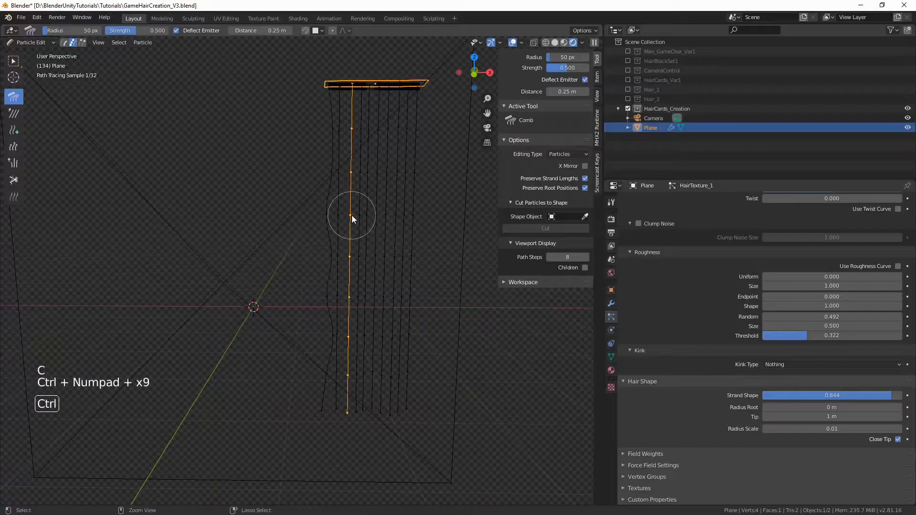
- Comb the selected third strand's points alternately to either side so it forms a wave from root to tip
{"action": "left_click_drag", "start_coordinate": [348, 216], "coordinate": [353, 218]}
{"action": "mouse_move", "coordinate": [348, 173]}
{"action": "left_mouse_down"}
{"action": "mouse_move", "coordinate": [351, 127]}
{"action": "mouse_move", "coordinate": [347, 253]}
{"action": "left_mouse_up"}
{"action": "left_click_drag", "start_coordinate": [349, 295], "coordinate": [352, 296]}
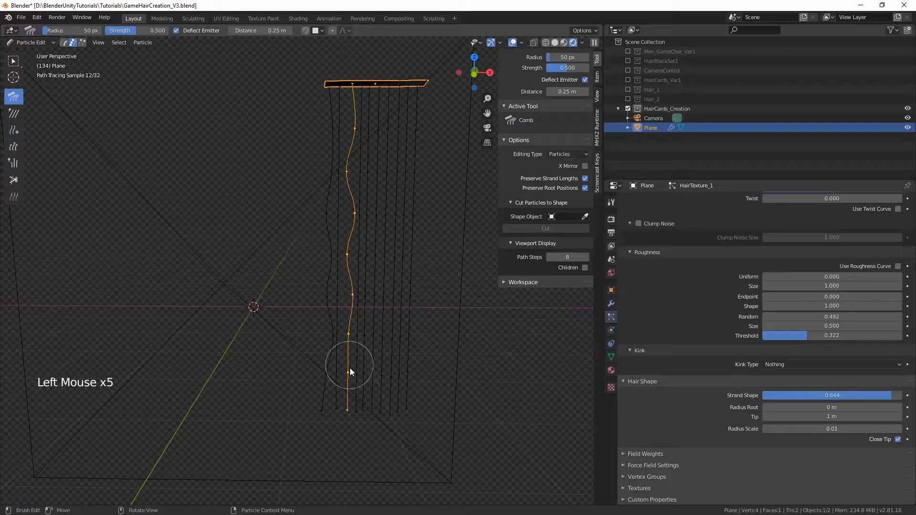
{"action": "left_click_drag", "start_coordinate": [350, 371], "coordinate": [348, 387]}
{"action": "mouse_move", "coordinate": [347, 388]}
{"action": "left_mouse_down"}
{"action": "mouse_move", "coordinate": [346, 404]}
{"action": "mouse_move", "coordinate": [344, 358]}
{"action": "left_mouse_up"}
{"action": "left_click_drag", "start_coordinate": [350, 337], "coordinate": [344, 330]}
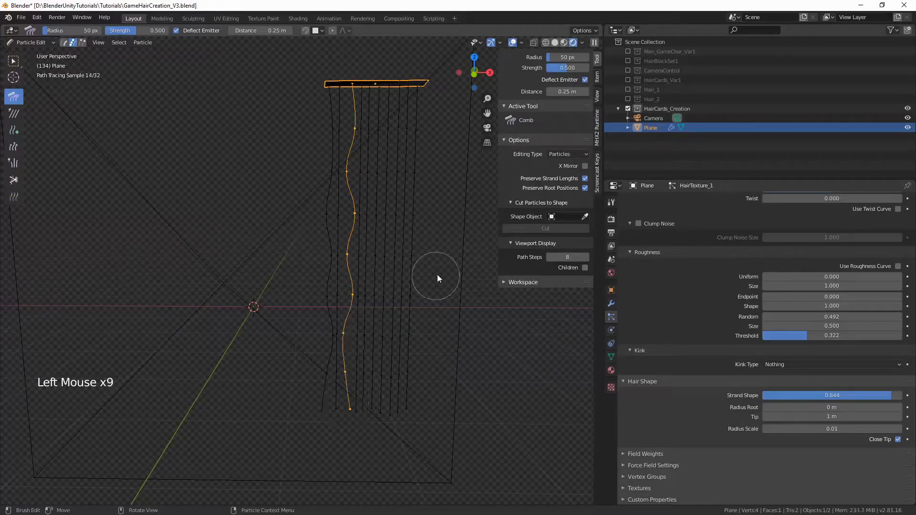
- Select only the whole straight strand near the middle of the plane and comb it into a gentle wave
{"action": "key", "text": "alt+a"}
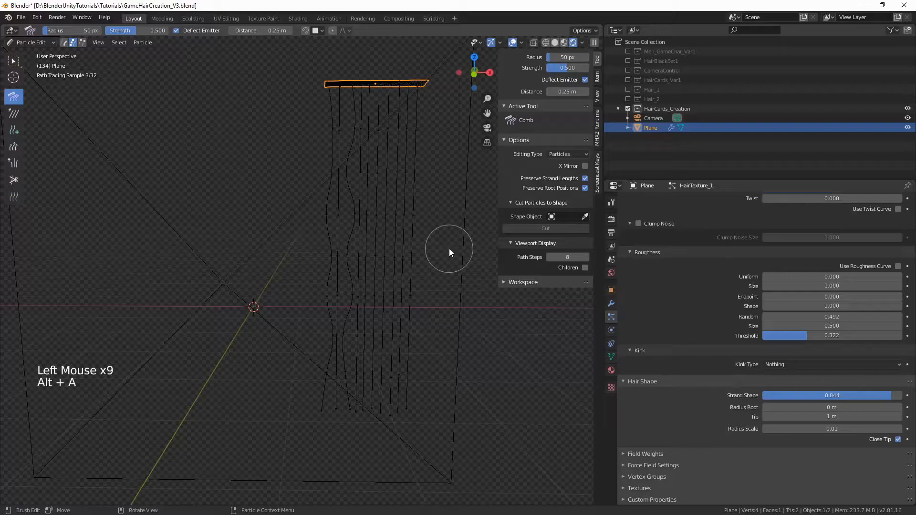
{"action": "scroll", "coordinate": [388, 211], "scroll_direction": "down", "scroll_amount": 1}
{"action": "key", "text": "ctrl+KP_Add"}
{"action": "key", "text": "ctrl+KP_Add"}
{"action": "key", "text": "ctrl+KP_Add"}
{"action": "key", "text": "ctrl+KP_Add"}
{"action": "key", "text": "ctrl+KP_Add"}
{"action": "key", "text": "ctrl+KP_Add"}
{"action": "key", "text": "ctrl+KP_Add"}
{"action": "key", "text": "ctrl+KP_Add"}
{"action": "key", "text": "ctrl+KP_Add"}
{"action": "key", "text": "ctrl+KP_Add"}
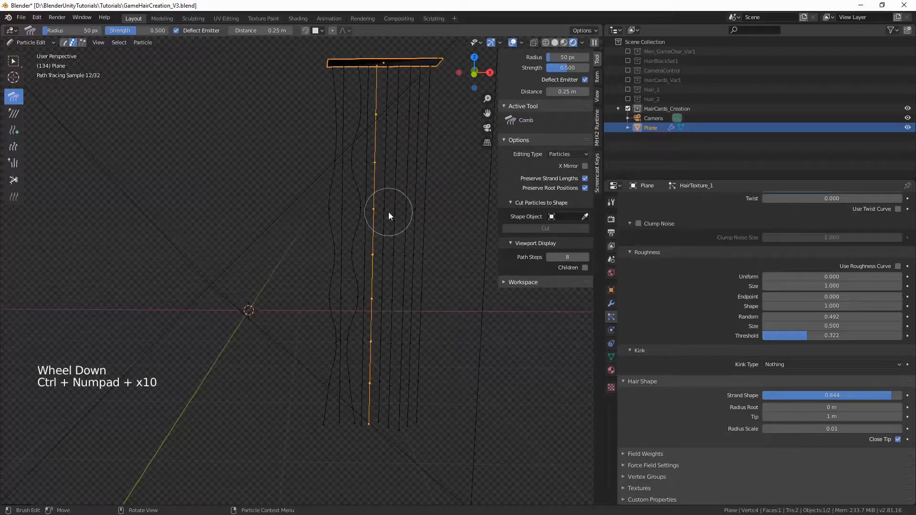
{"action": "mouse_move", "coordinate": [389, 212]}
{"action": "left_mouse_down"}
{"action": "mouse_move", "coordinate": [372, 248]}
{"action": "mouse_move", "coordinate": [368, 384]}
{"action": "left_mouse_up"}
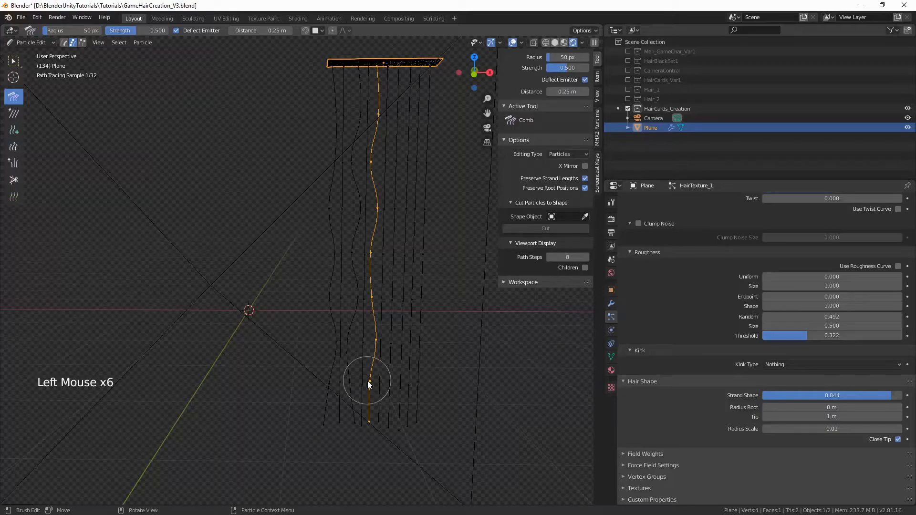
- Select the entire straight strand just past the middle of the plane and comb it into a wave down to the tip
{"action": "key", "text": "ctrl+KP_Add"}
{"action": "key", "text": "ctrl+KP_Add"}
{"action": "key", "text": "ctrl+KP_Add"}
{"action": "key", "text": "ctrl+KP_Add"}
{"action": "key", "text": "ctrl+KP_Add"}
{"action": "key", "text": "ctrl+KP_Add"}
{"action": "key", "text": "ctrl+KP_Add"}
{"action": "key", "text": "ctrl+KP_Add"}
{"action": "key", "text": "ctrl+KP_Add"}
{"action": "key", "text": "ctrl+KP_Add"}
{"action": "key", "text": "ctrl+KP_Add"}
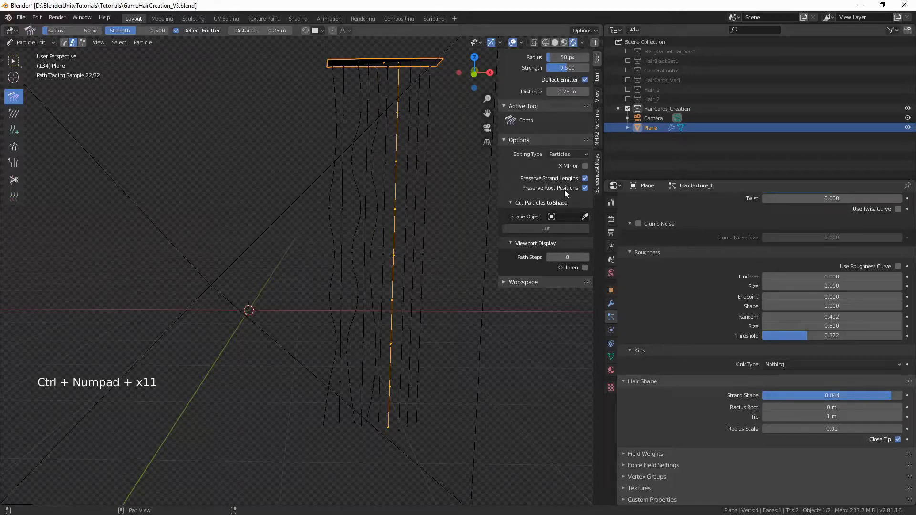
{"action": "left_click_drag", "start_coordinate": [394, 157], "coordinate": [390, 256]}
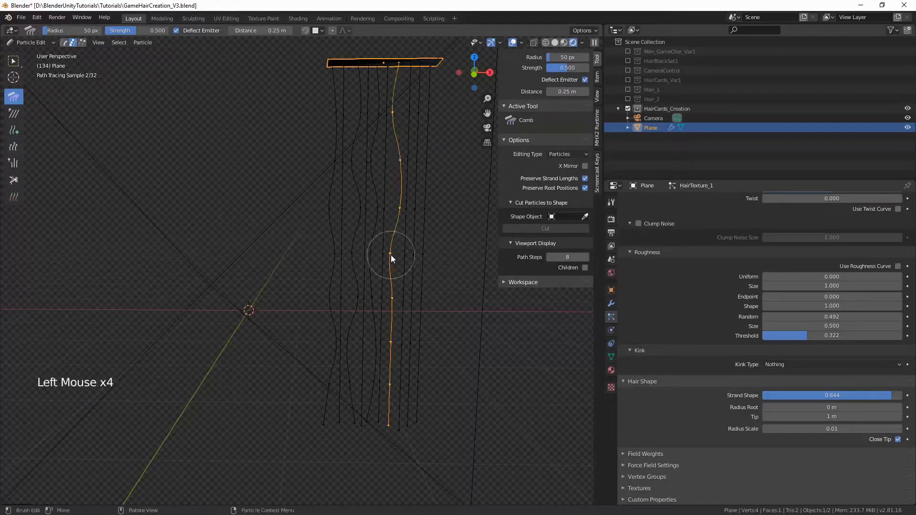
{"action": "left_click_drag", "start_coordinate": [391, 255], "coordinate": [389, 396]}
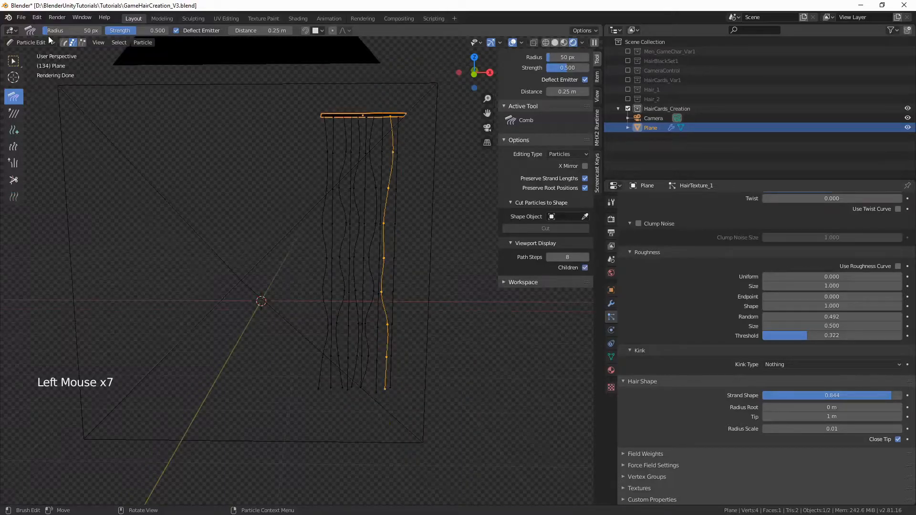
- Check the combed hair with its child strands in Object Mode and return to Particle Edit mode
{"action": "left_click", "coordinate": [43, 42]}
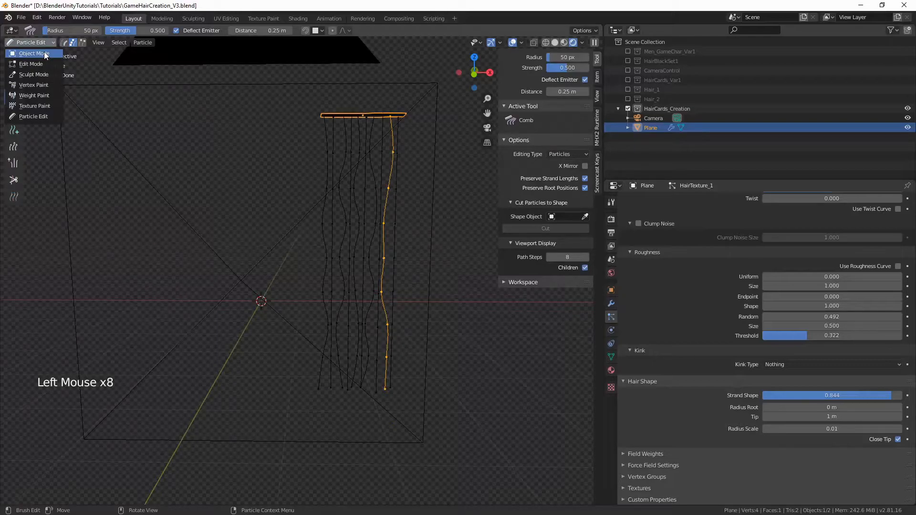
{"action": "left_click", "coordinate": [45, 54]}
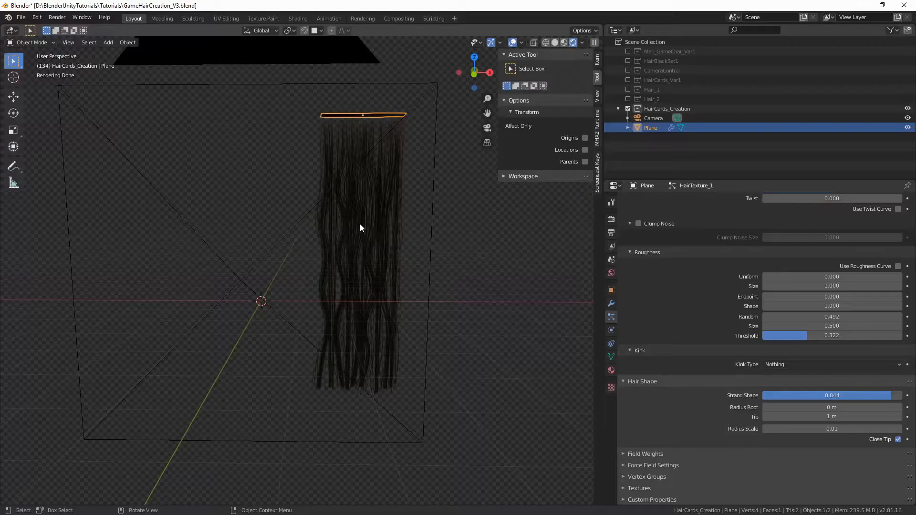
{"action": "left_click", "coordinate": [31, 42]}
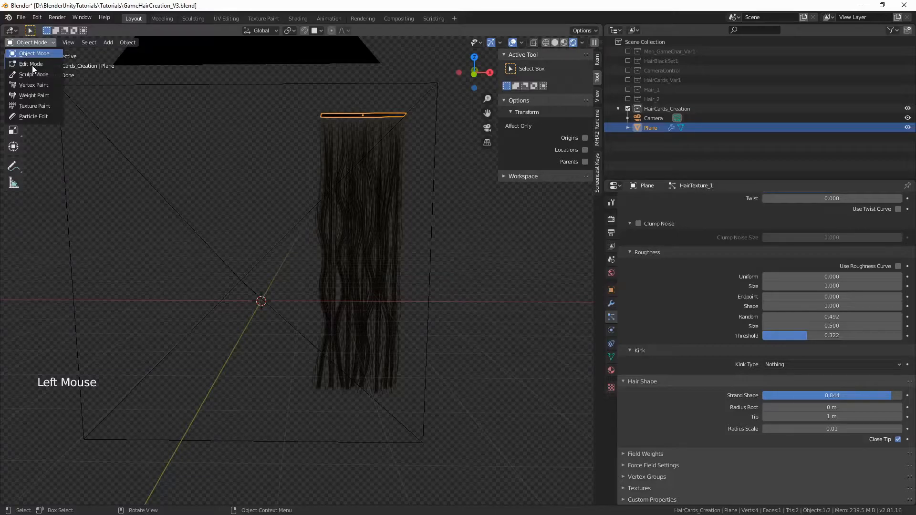
{"action": "left_click", "coordinate": [34, 116]}
- Select individual points on the middle strands and comb them slightly sideways to refine the waves, deselecting everything when finished
{"action": "scroll", "coordinate": [348, 167], "scroll_direction": "up", "scroll_amount": 1}
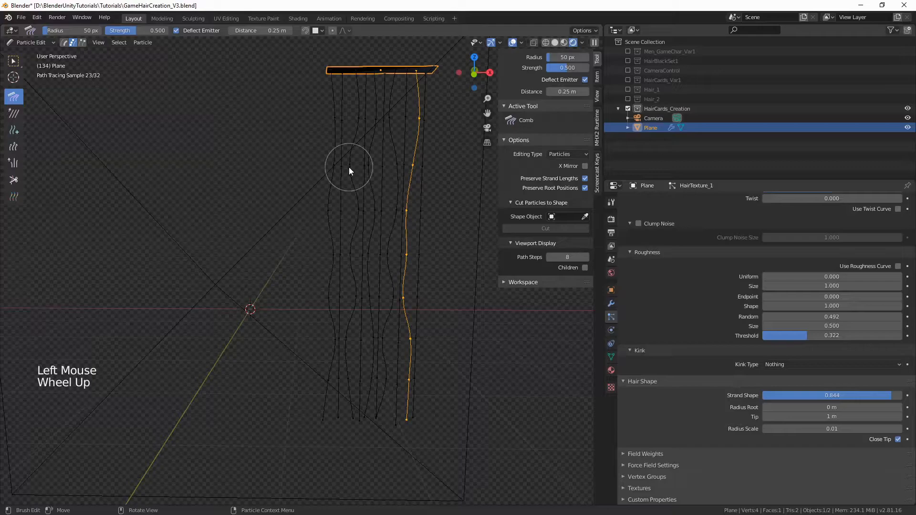
{"action": "left_click", "coordinate": [348, 167]}
{"action": "key", "text": "c"}
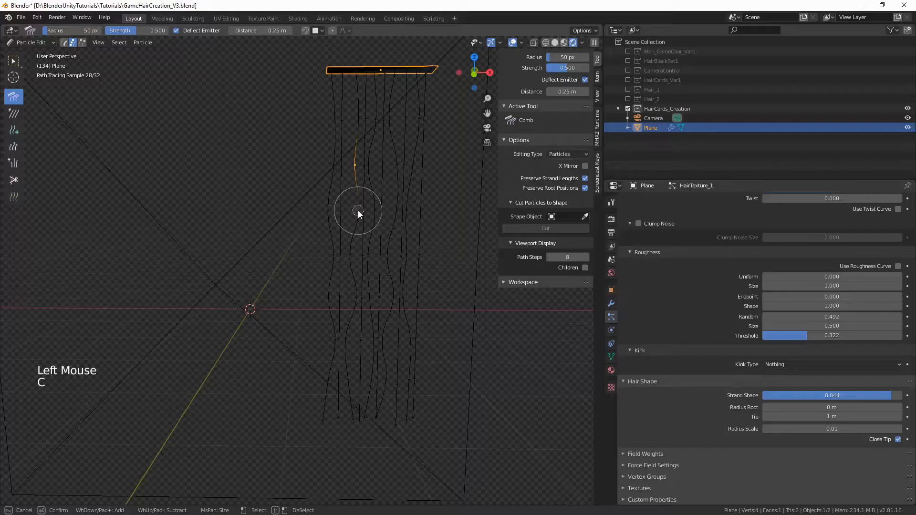
{"action": "key", "text": "alt+a"}
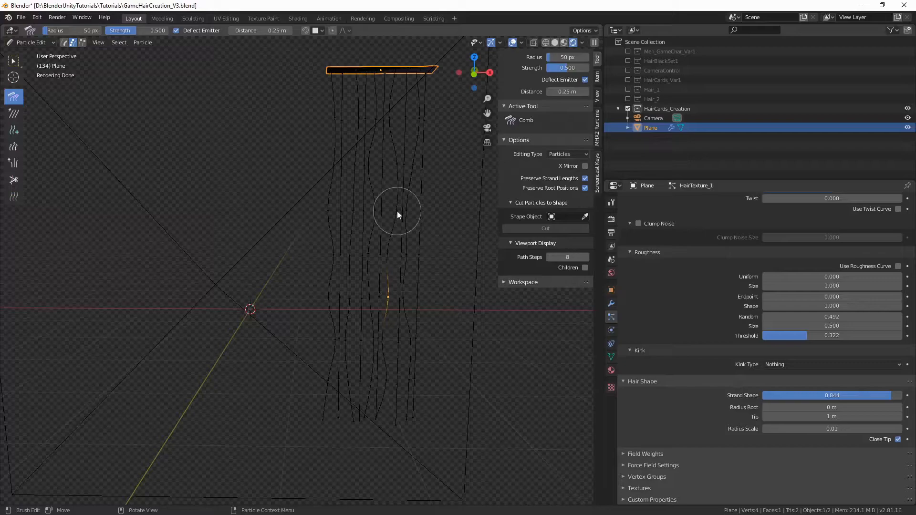
{"action": "key", "text": "c"}
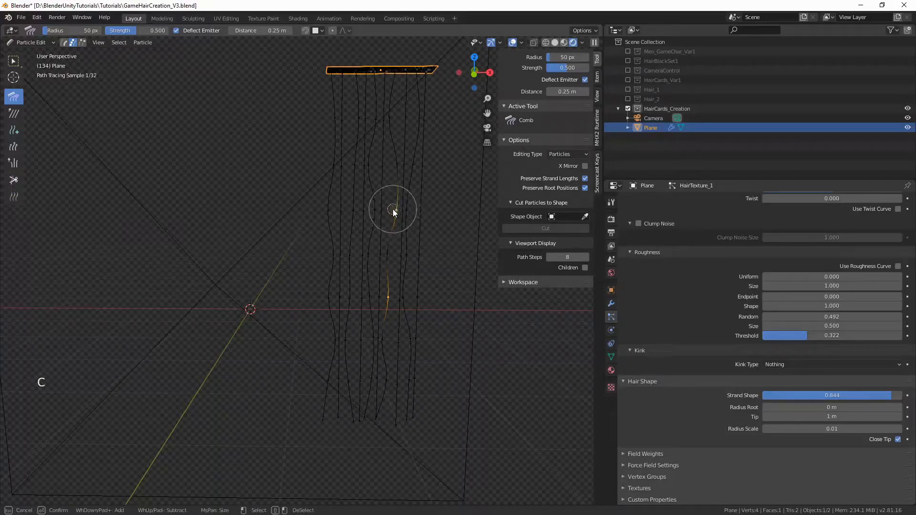
{"action": "left_click", "coordinate": [391, 208]}
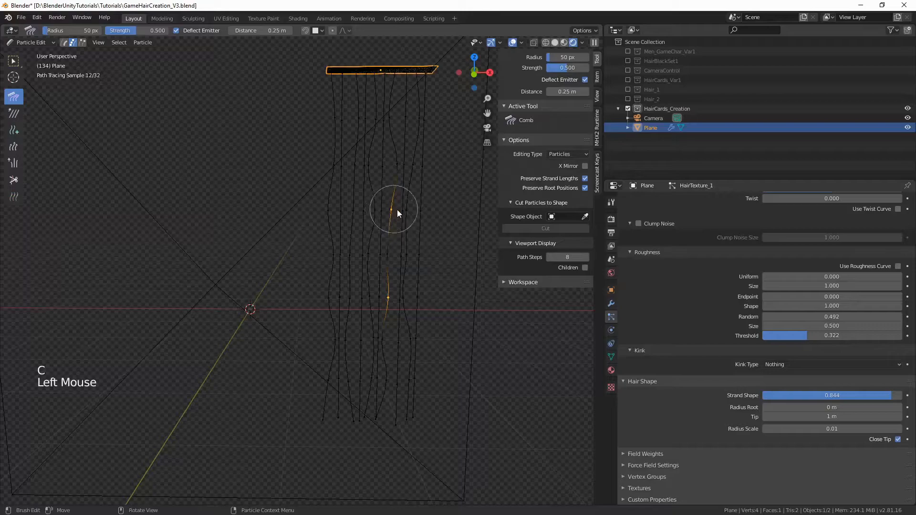
{"action": "key", "text": "alt+a"}
- Comb the upper points of two neighbouring strands sideways, deselect one of them and comb the other back to separate the strands
{"action": "key", "text": "c"}
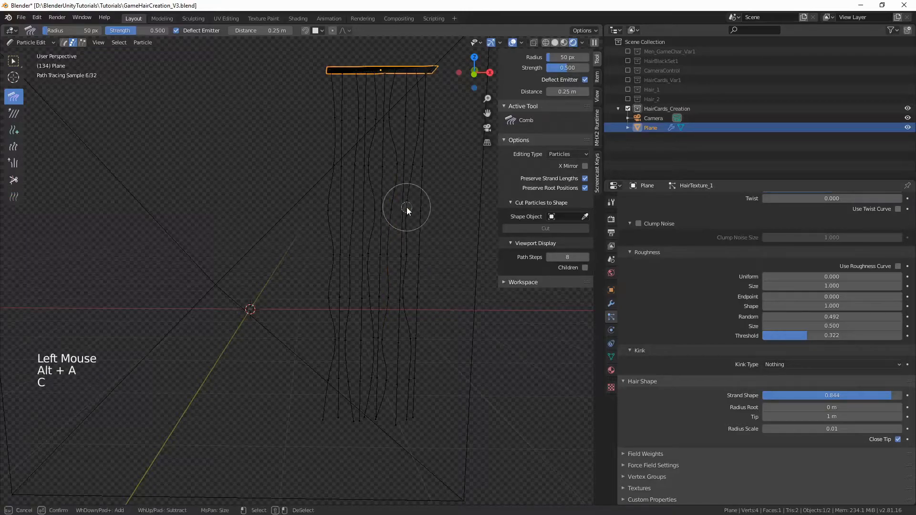
{"action": "left_click", "coordinate": [400, 212]}
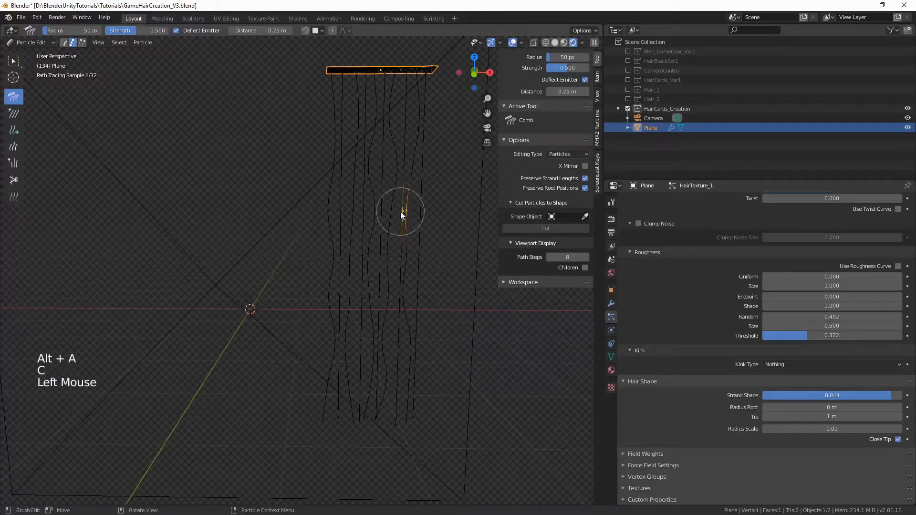
{"action": "left_click_drag", "start_coordinate": [401, 212], "coordinate": [415, 227]}
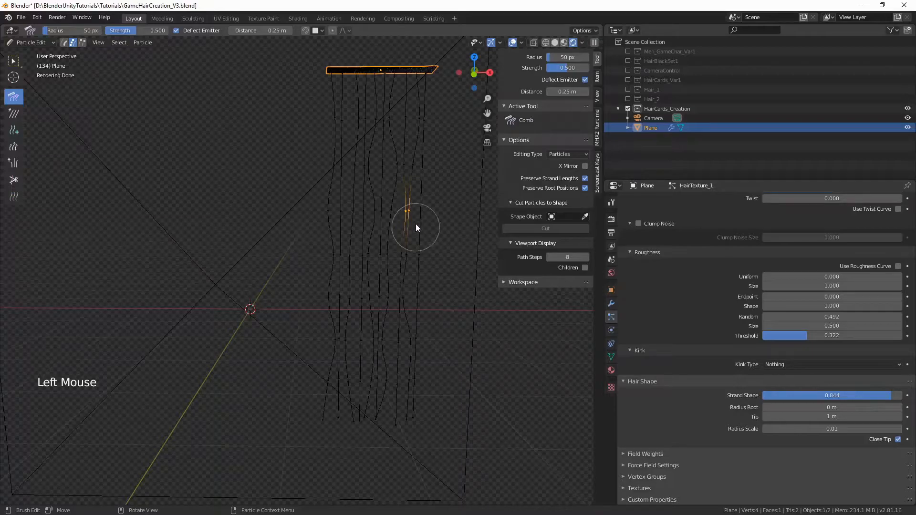
{"action": "key", "text": "c"}
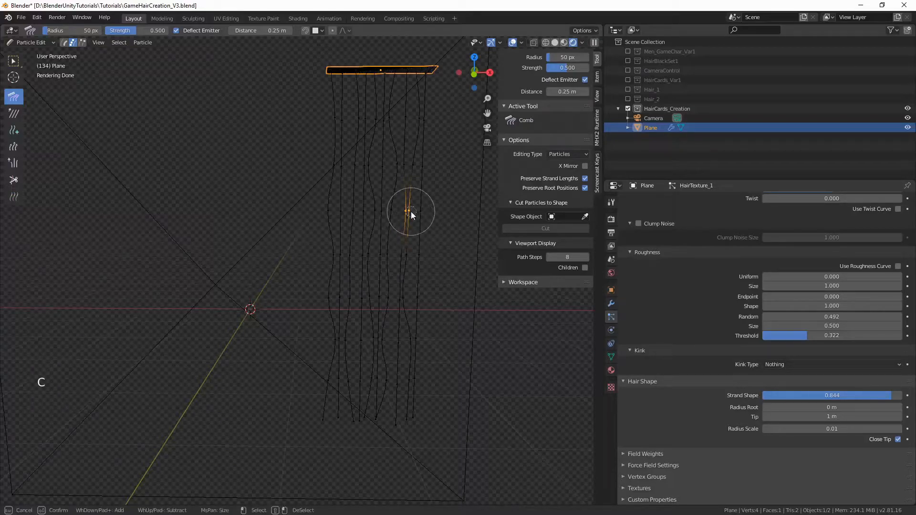
{"action": "left_click", "coordinate": [413, 210], "text": "shift"}
{"action": "key", "text": "Escape"}
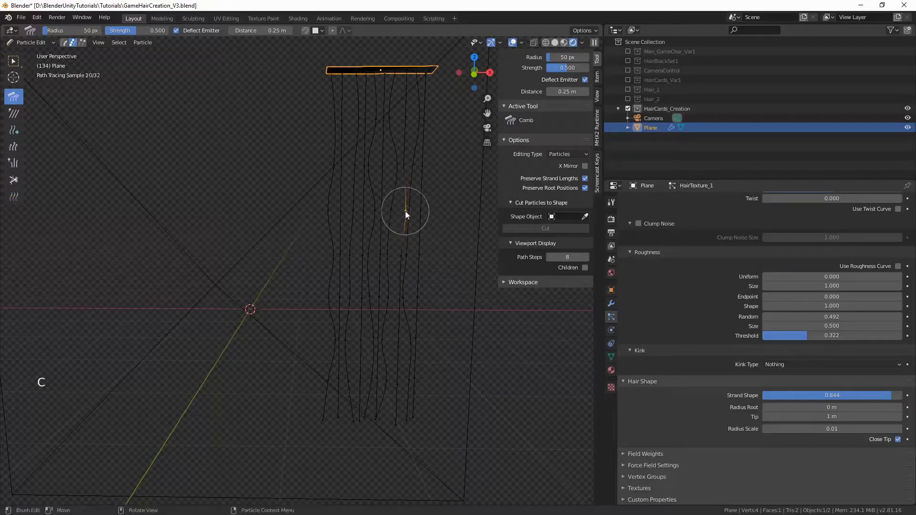
{"action": "left_click_drag", "start_coordinate": [404, 211], "coordinate": [398, 210]}
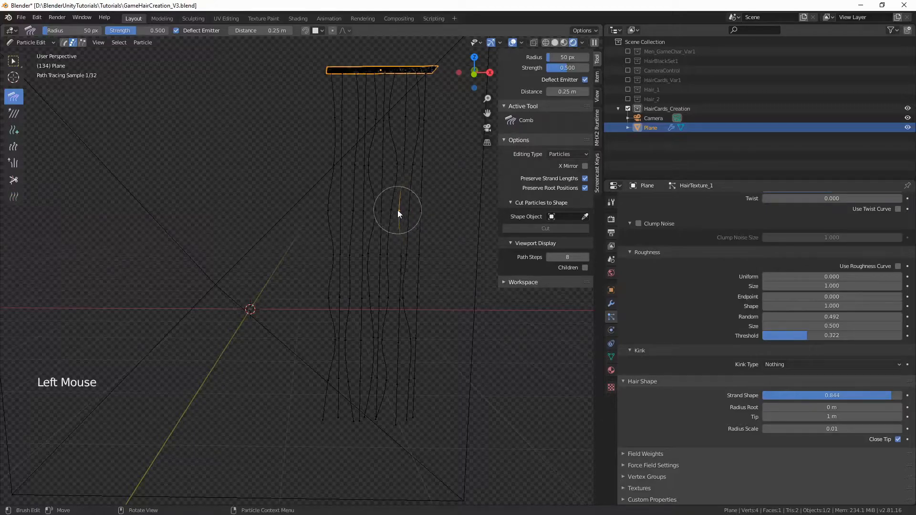
- Select only an upper point on the outermost strand farthest from the world origin and comb it slightly outward
{"action": "key", "text": "alt+a"}
{"action": "key", "text": "c"}
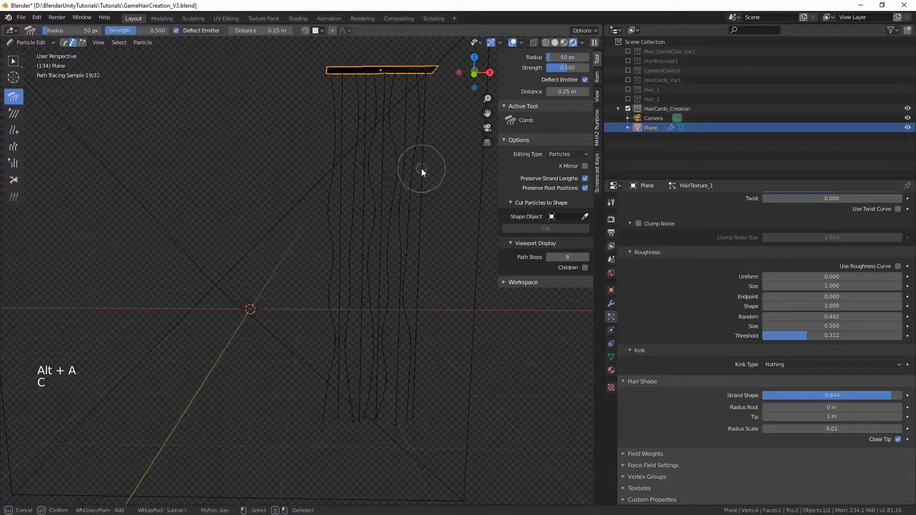
{"action": "left_click", "coordinate": [421, 171]}
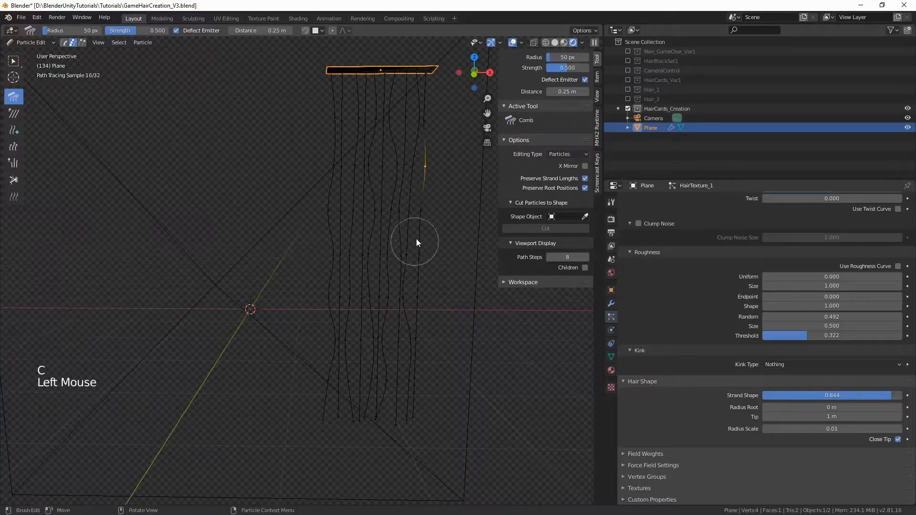
- Grow the selection along the entire outermost strand, then comb its lower section and tip slightly towards the world origin
{"action": "key", "text": "ctrl+KP_Add"}
{"action": "key", "text": "ctrl+KP_Add"}
{"action": "key", "text": "ctrl+KP_Add"}
{"action": "key", "text": "ctrl+KP_Add"}
{"action": "key", "text": "ctrl+KP_Add"}
{"action": "key", "text": "ctrl+KP_Add"}
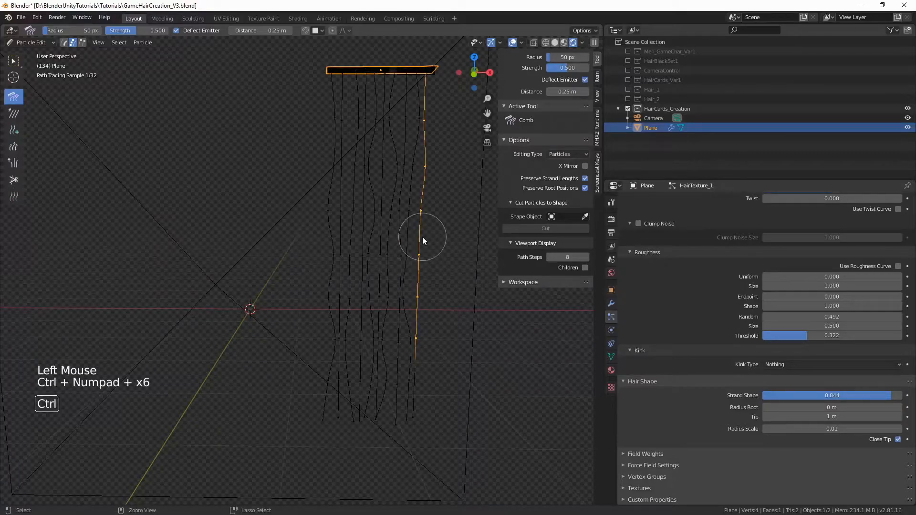
{"action": "key", "text": "ctrl+KP_Add"}
{"action": "key", "text": "ctrl+KP_Add"}
{"action": "key", "text": "ctrl+KP_Add"}
{"action": "key", "text": "ctrl+KP_Add"}
{"action": "key", "text": "ctrl+KP_Add"}
{"action": "left_click_drag", "start_coordinate": [423, 296], "coordinate": [416, 296]}
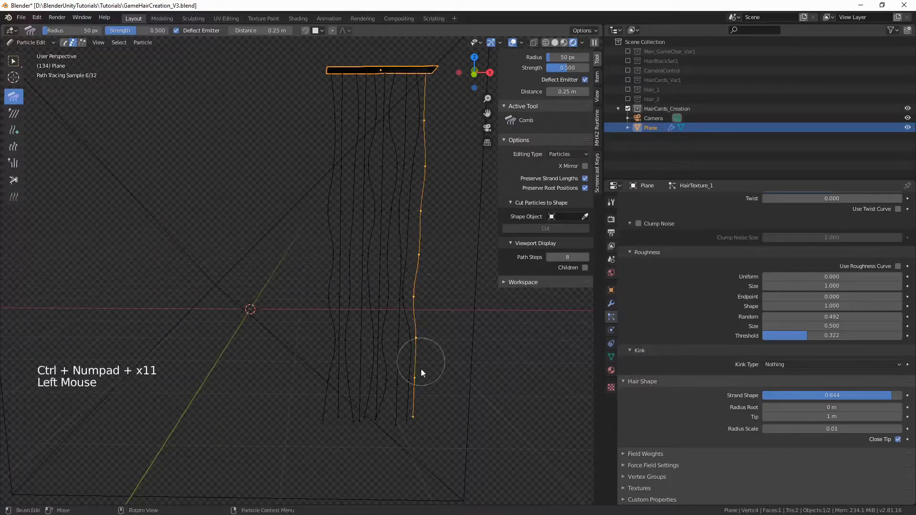
{"action": "left_click", "coordinate": [412, 406]}
- Deselect everything, select one point on a strand near the origin side, and comb it slightly towards the middle of the hair
{"action": "key", "text": "alt+a"}
{"action": "key", "text": "c"}
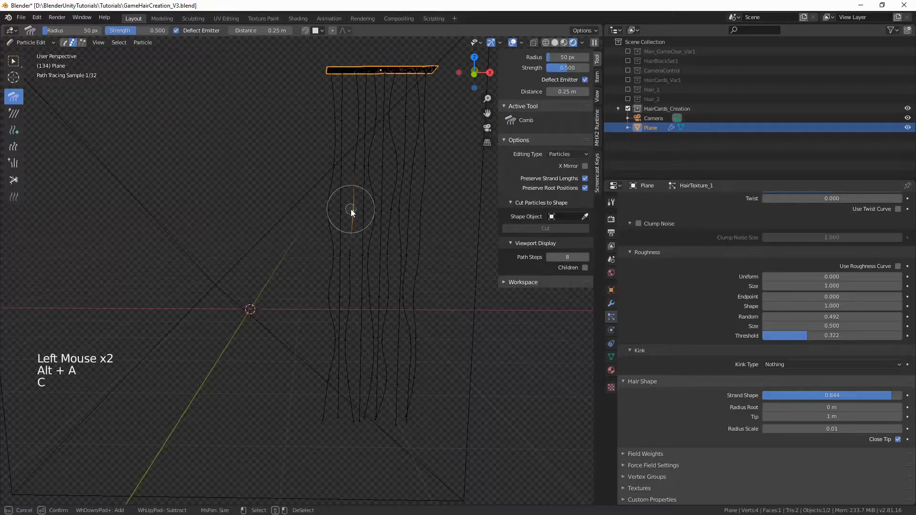
{"action": "left_click", "coordinate": [350, 210]}
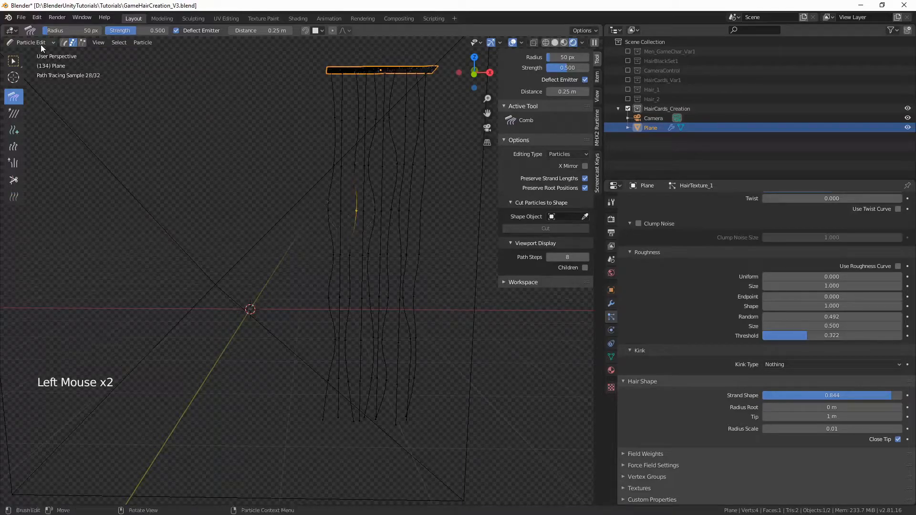
- Inspect the wavy hair with its child strands in Object Mode and return to Particle Edit mode
{"action": "left_click", "coordinate": [30, 42]}
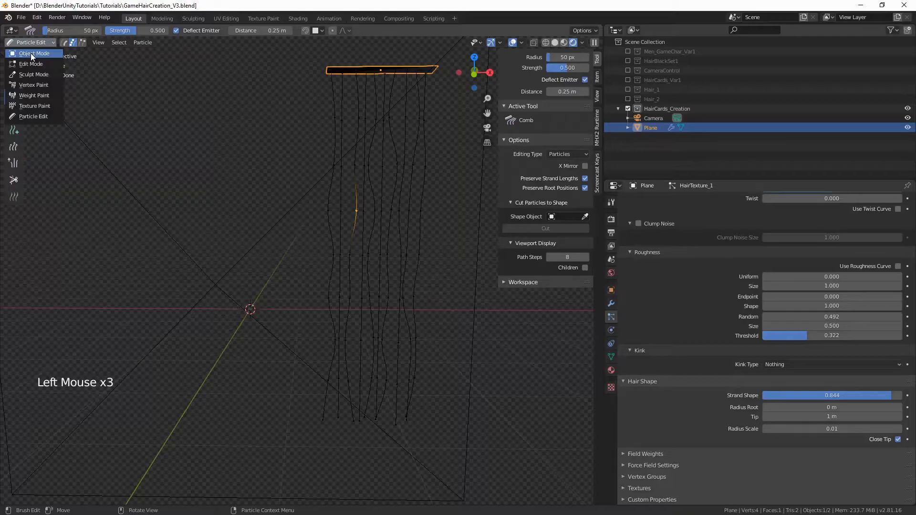
{"action": "left_click", "coordinate": [31, 53]}
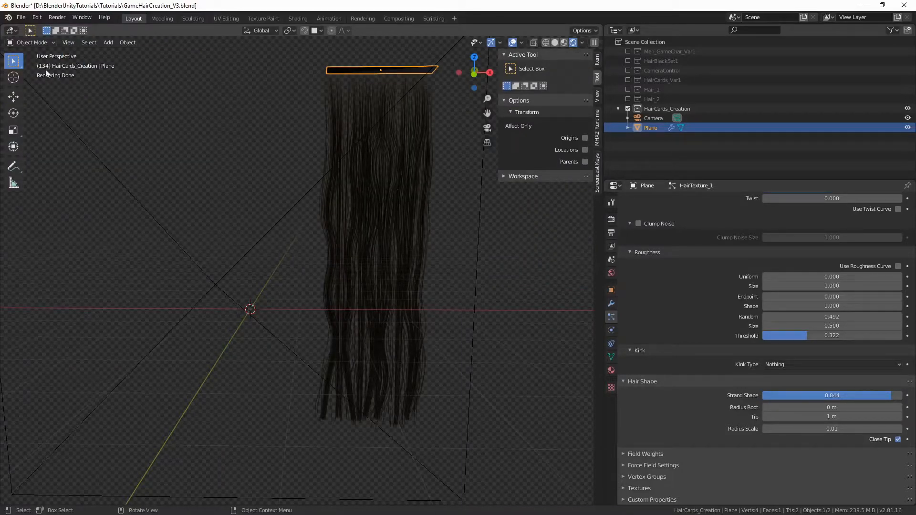
{"action": "left_click", "coordinate": [36, 42]}
{"action": "left_click", "coordinate": [38, 42]}
{"action": "left_click_drag", "start_coordinate": [36, 42], "coordinate": [38, 102]}
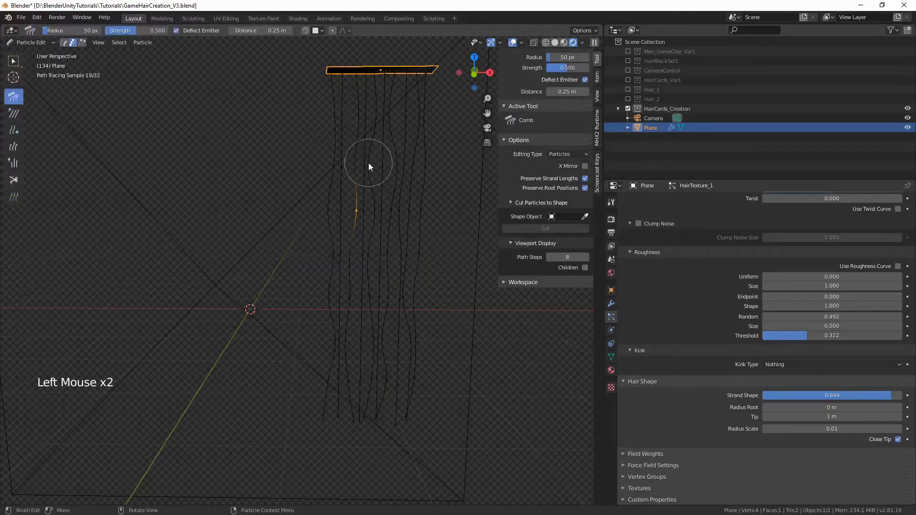
- Select the upper points of two close middle strands, deselect one, and comb the other away from the world origin
{"action": "key", "text": "alt+a"}
{"action": "key", "text": "c"}
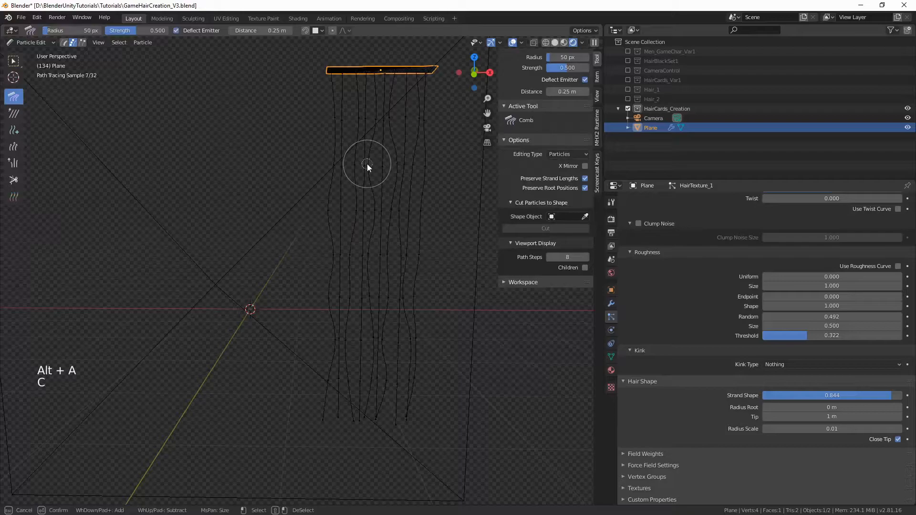
{"action": "left_click_drag", "start_coordinate": [368, 164], "coordinate": [362, 165]}
{"action": "key", "text": "c"}
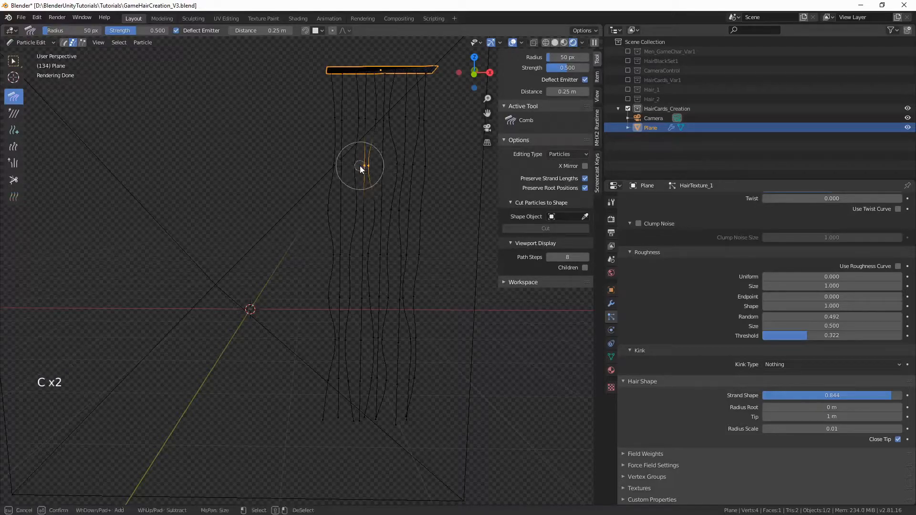
{"action": "right_click", "coordinate": [360, 165]}
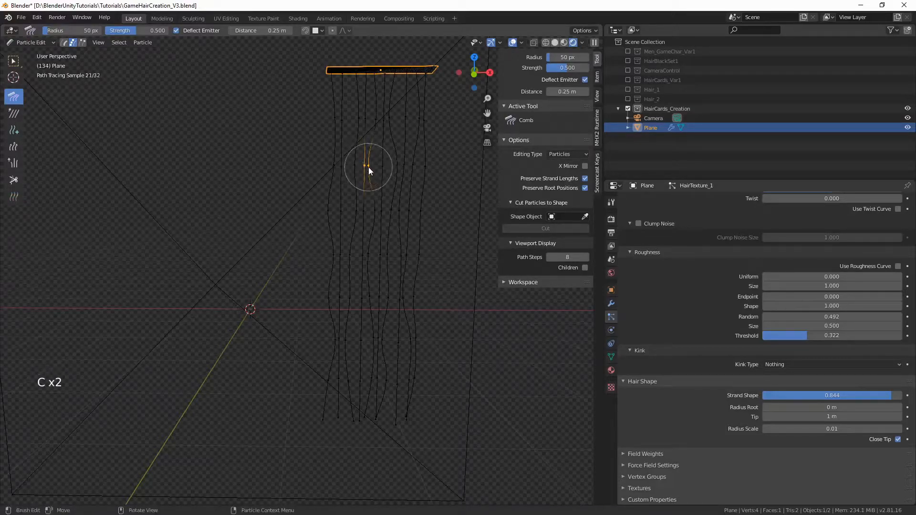
{"action": "key", "text": "c"}
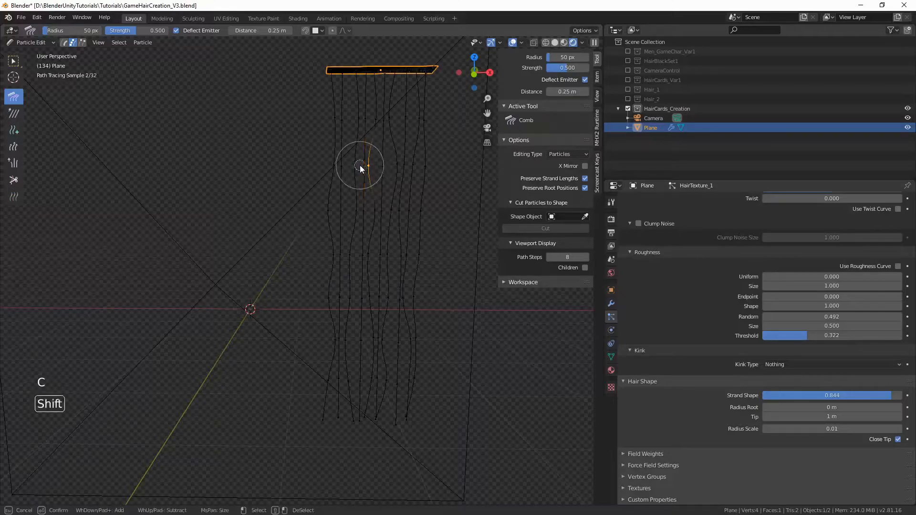
{"action": "left_click_drag", "start_coordinate": [367, 167], "coordinate": [375, 165]}
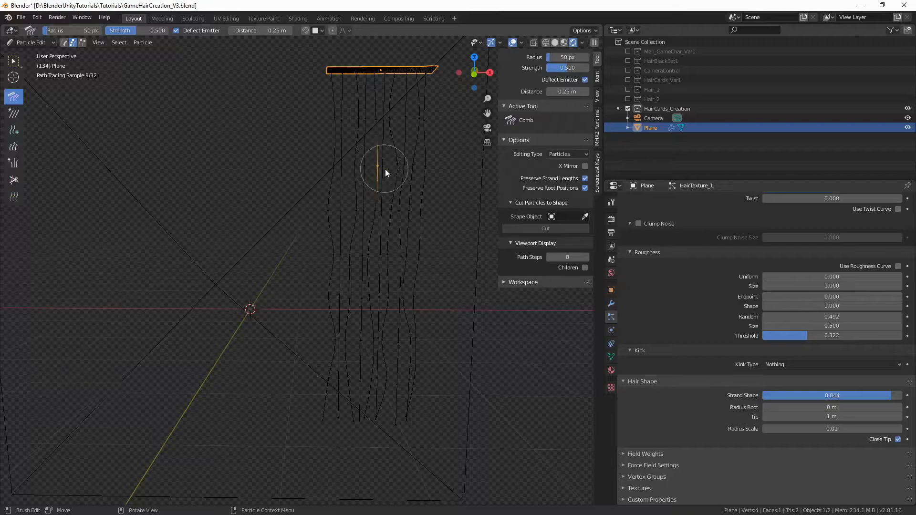
- Clear the selection, pick the points near the roots of two neighbouring middle strands, and comb them slightly
{"action": "key", "text": "alt+a"}
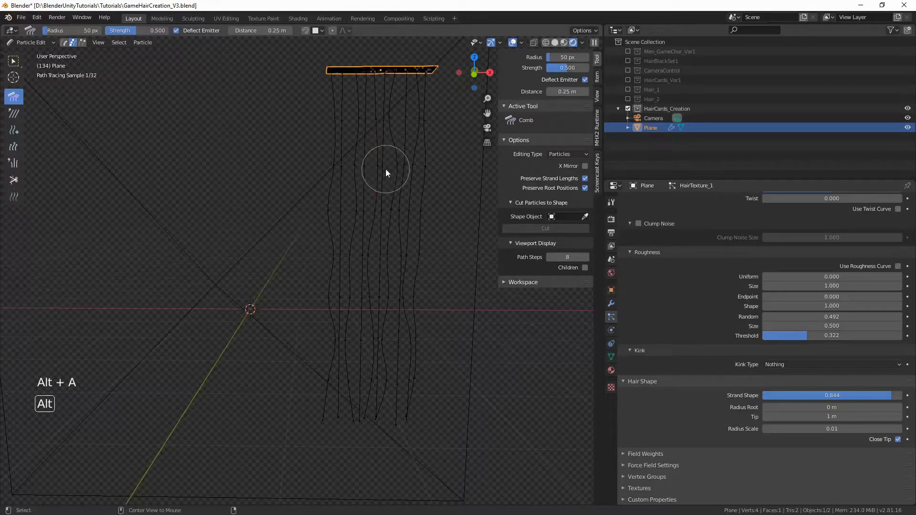
{"action": "key", "text": "c"}
{"action": "left_click", "coordinate": [399, 167]}
{"action": "left_click", "coordinate": [393, 156]}
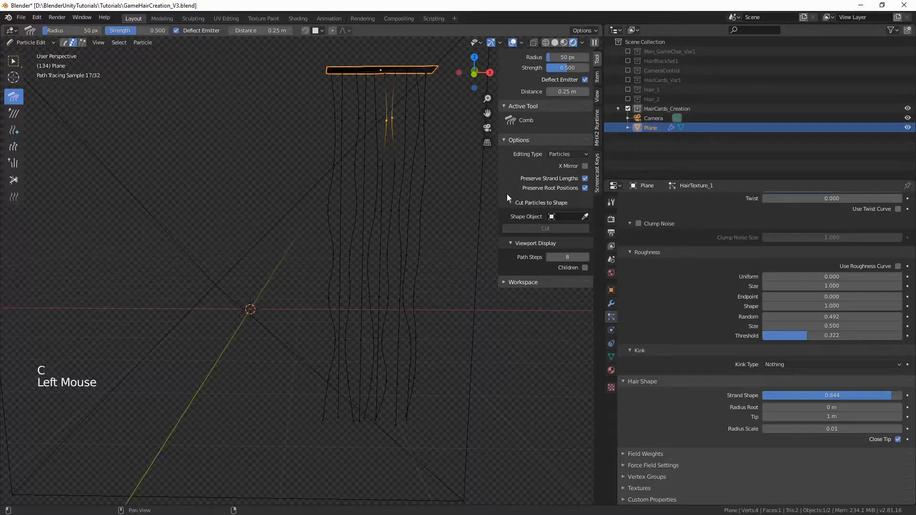
- Review the recombed middle strands together with their child hairs in Object Mode
{"action": "left_click", "coordinate": [33, 42]}
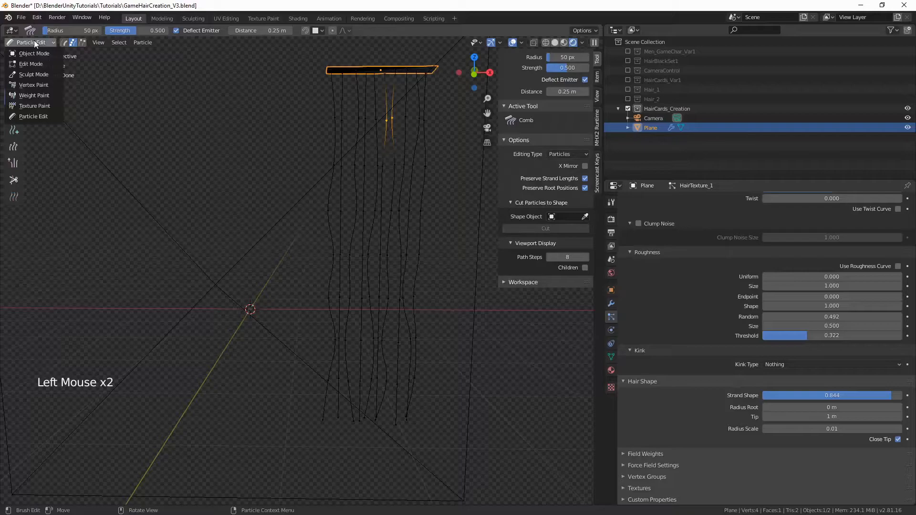
{"action": "left_click", "coordinate": [38, 53]}
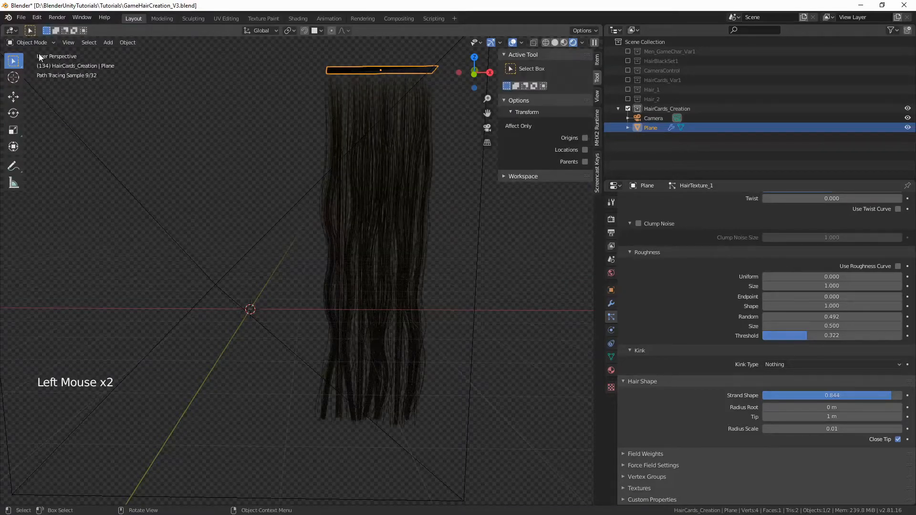
{"action": "left_click", "coordinate": [28, 43]}
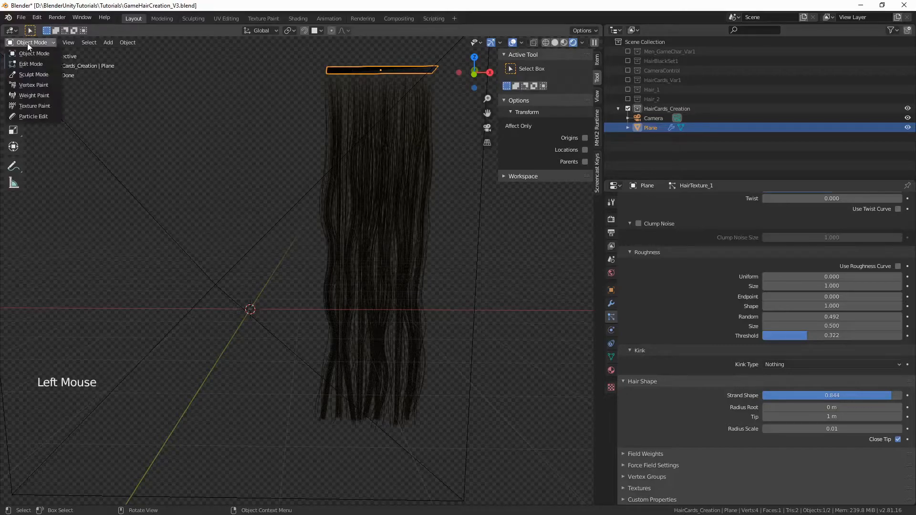
- Inspect the hair guides in Particle Edit mode by selecting a point on the leftmost strand, and return to Object Mode
{"action": "left_click", "coordinate": [32, 117]}
{"action": "key", "text": "alt+a"}
{"action": "key", "text": "c"}
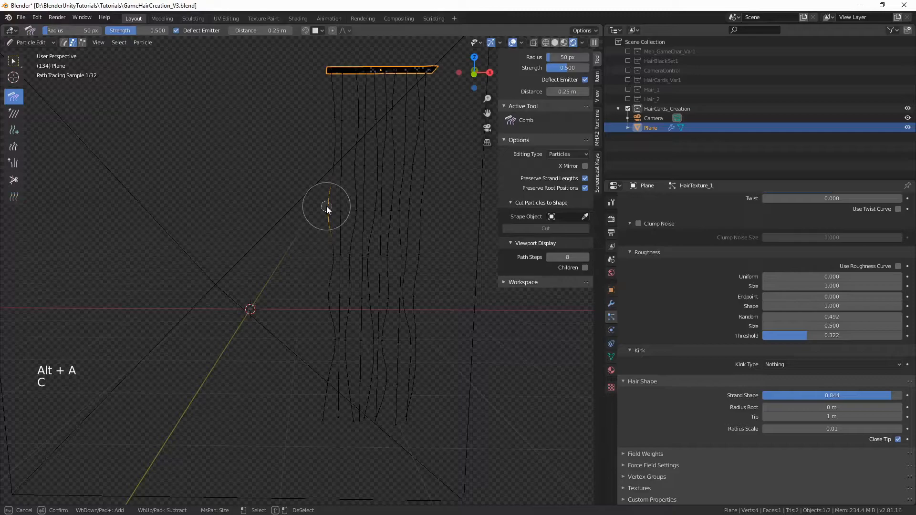
{"action": "left_click", "coordinate": [326, 210]}
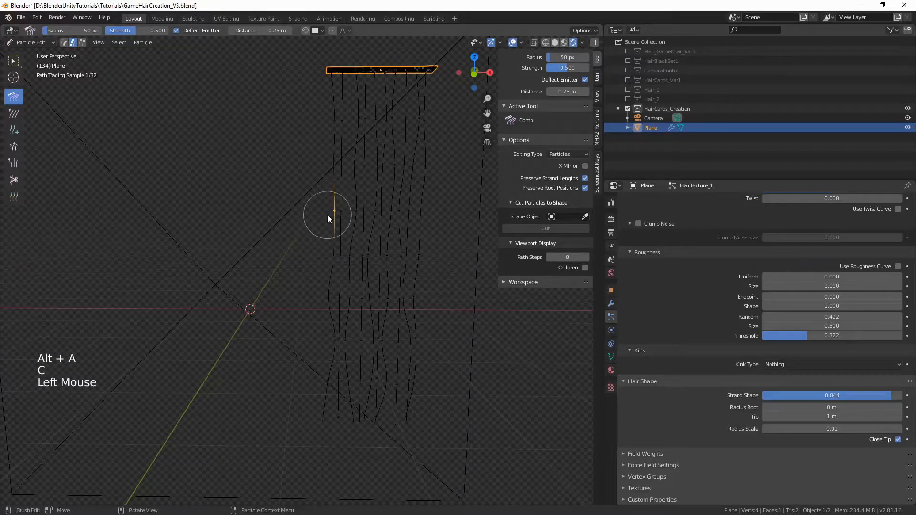
{"action": "left_click", "coordinate": [27, 43]}
{"action": "left_click", "coordinate": [36, 55]}
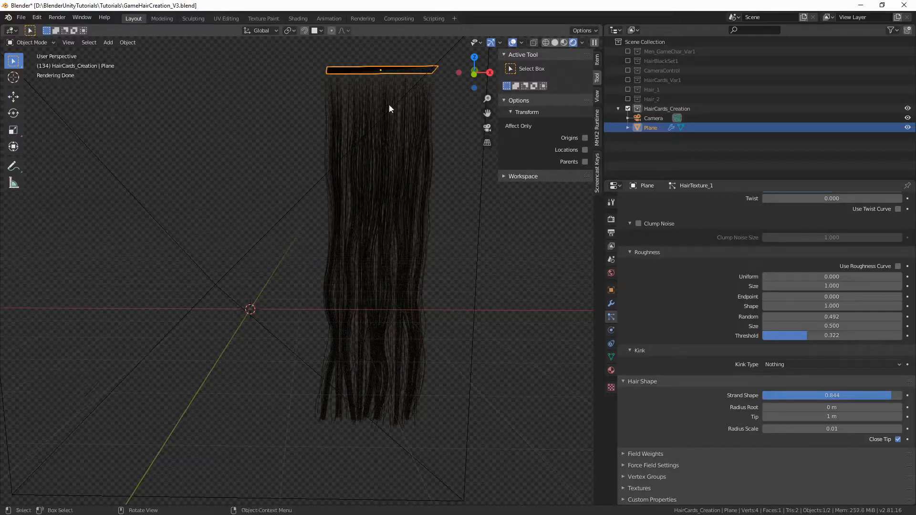
- Duplicate the hair emitter plane, switch to solid shading and move the copy along the negative X axis beside the original
{"action": "middle_click_drag", "start_coordinate": [381, 122], "coordinate": [394, 134], "text": "shift"}
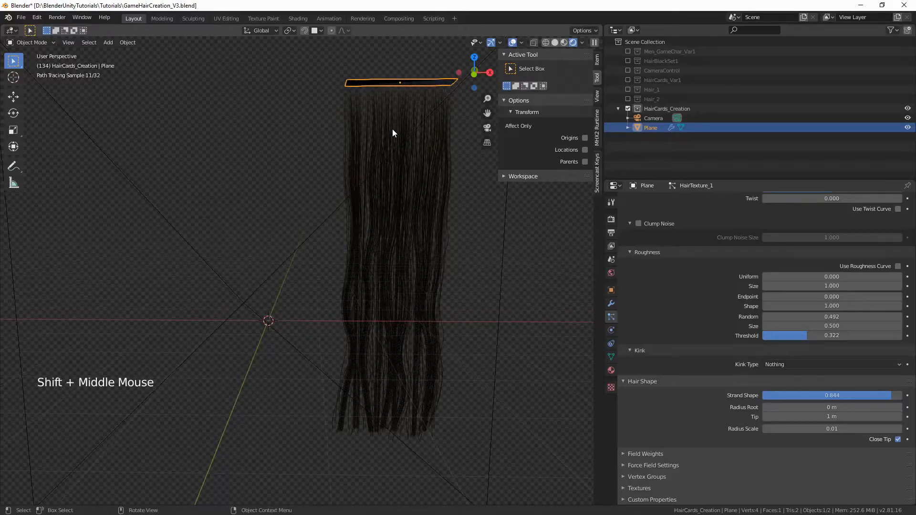
{"action": "scroll", "coordinate": [392, 132], "scroll_direction": "down", "scroll_amount": 2}
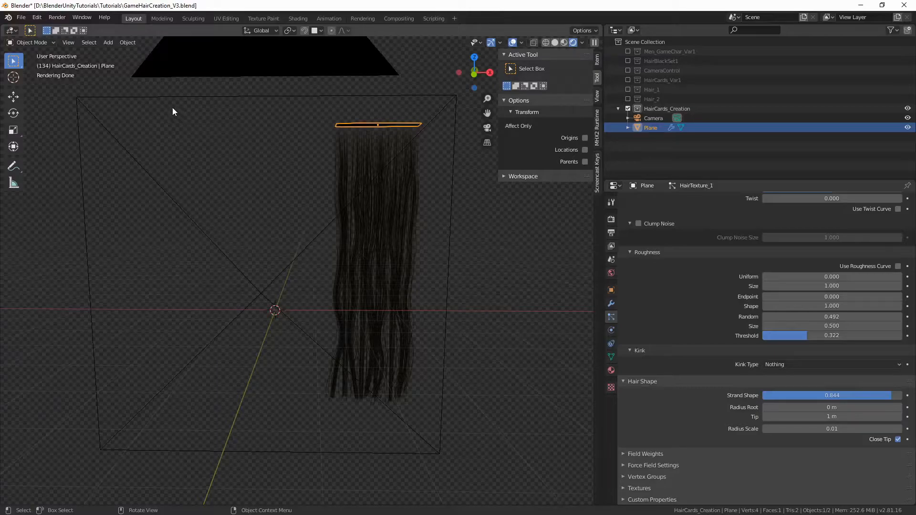
{"action": "left_click", "coordinate": [366, 126]}
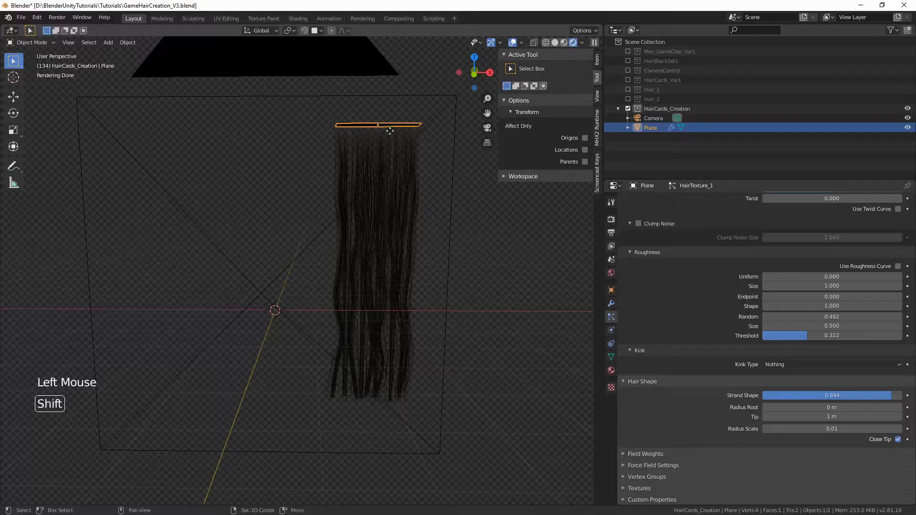
{"action": "key", "text": "shift+d"}
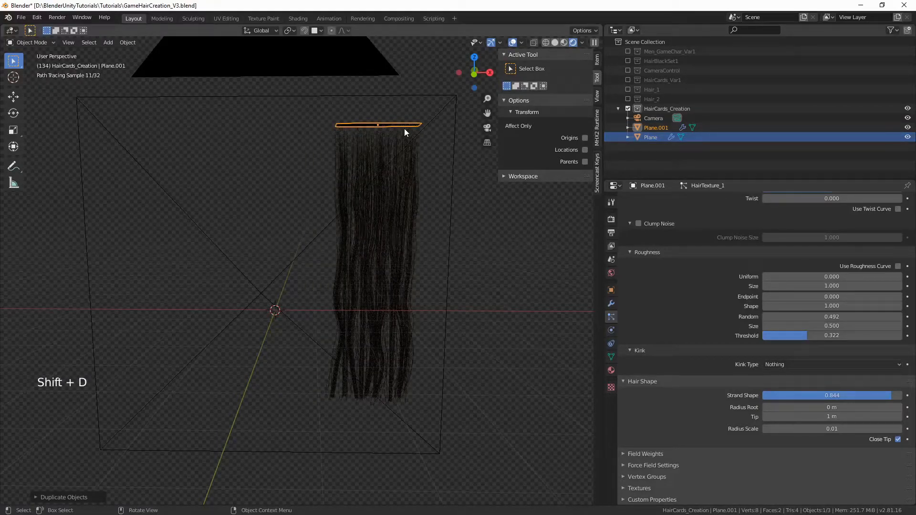
{"action": "key", "text": "z"}
{"action": "key", "text": "g"}
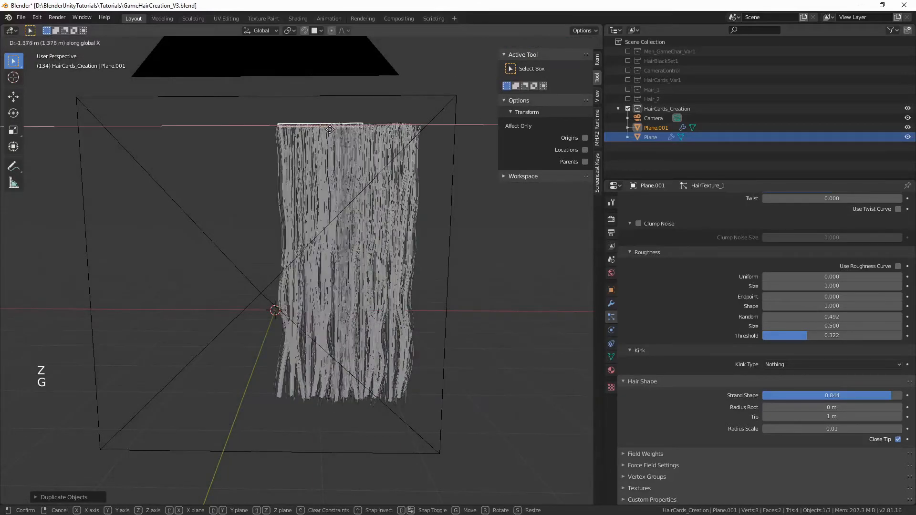
{"action": "left_click", "coordinate": [302, 127]}
- View the scene through the camera and delete the particle edit of the duplicated plane's hair
{"action": "key", "text": "KP_0"}
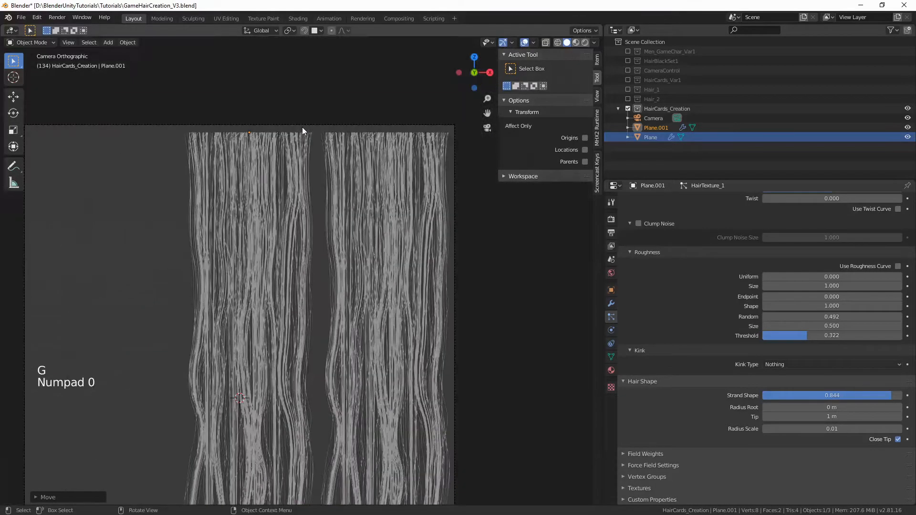
{"action": "scroll", "coordinate": [296, 129], "scroll_direction": "down", "scroll_amount": 2}
{"action": "scroll", "coordinate": [305, 154], "scroll_direction": "up", "scroll_amount": 1}
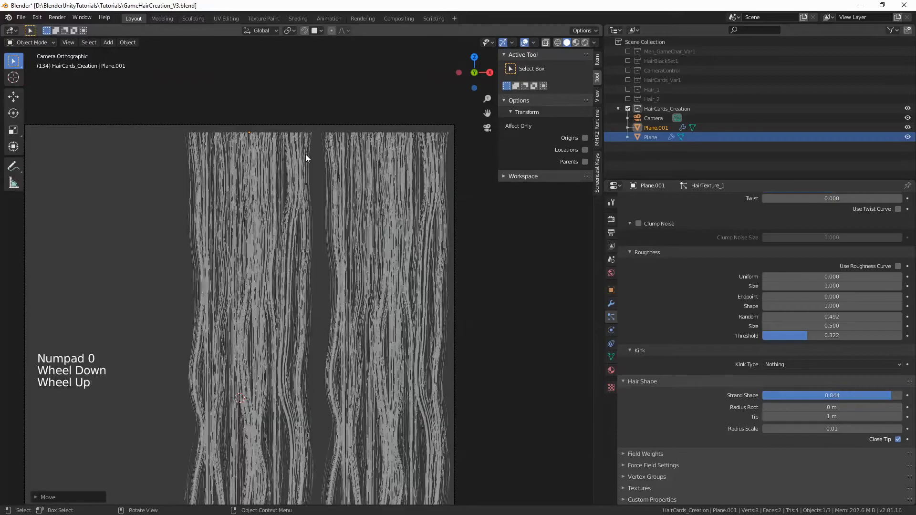
{"action": "left_click", "coordinate": [261, 137]}
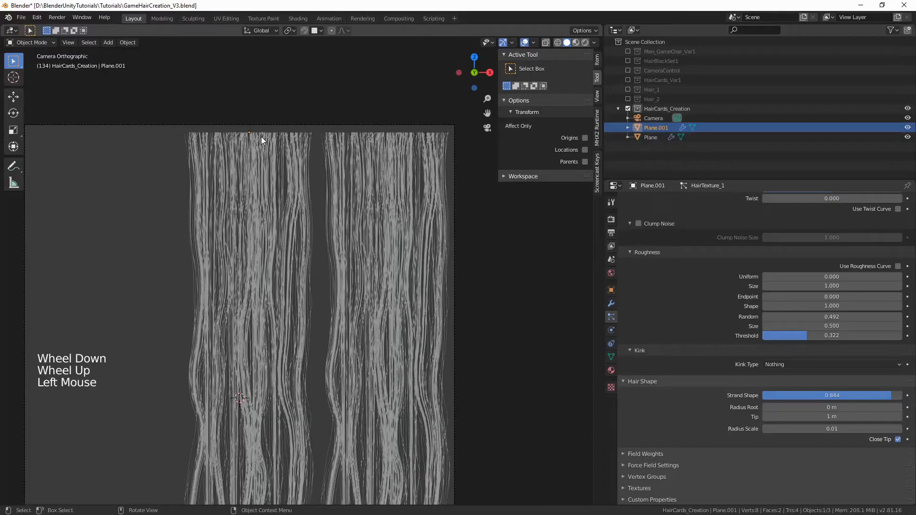
{"action": "left_click", "coordinate": [261, 136]}
{"action": "scroll", "coordinate": [735, 190], "scroll_direction": "up", "scroll_amount": 20}
{"action": "scroll", "coordinate": [746, 239], "scroll_direction": "up", "scroll_amount": 17}
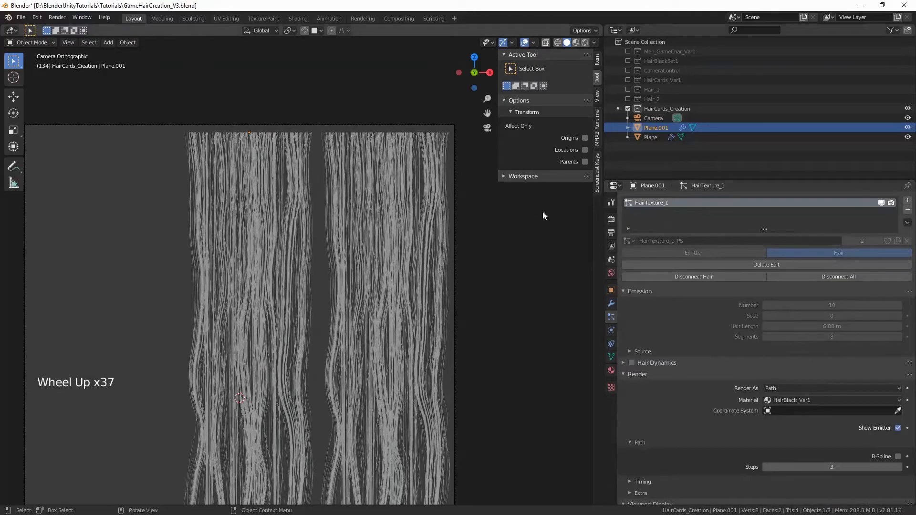
{"action": "left_click", "coordinate": [774, 264]}
{"action": "left_click", "coordinate": [766, 263]}
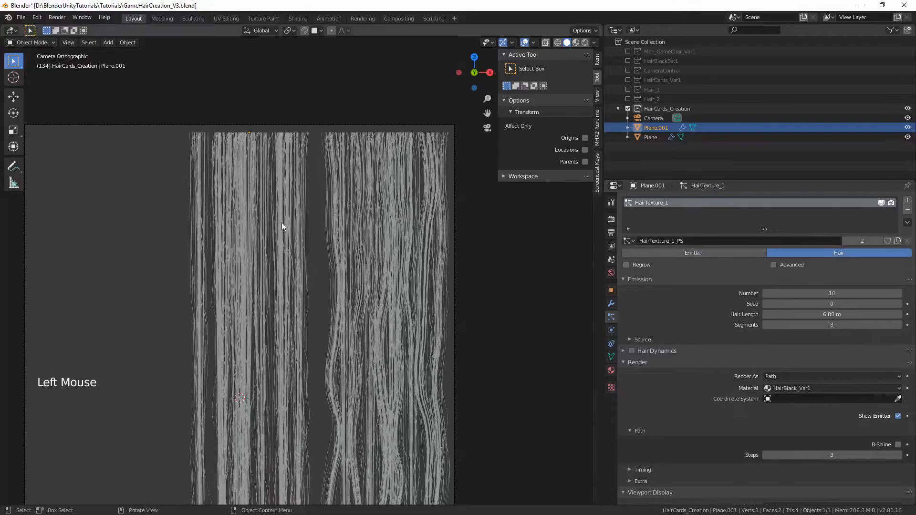
{"action": "scroll", "coordinate": [281, 222], "scroll_direction": "down", "scroll_amount": 3}
{"action": "scroll", "coordinate": [285, 226], "scroll_direction": "up", "scroll_amount": 3}
{"action": "scroll", "coordinate": [255, 215], "scroll_direction": "down", "scroll_amount": 2}
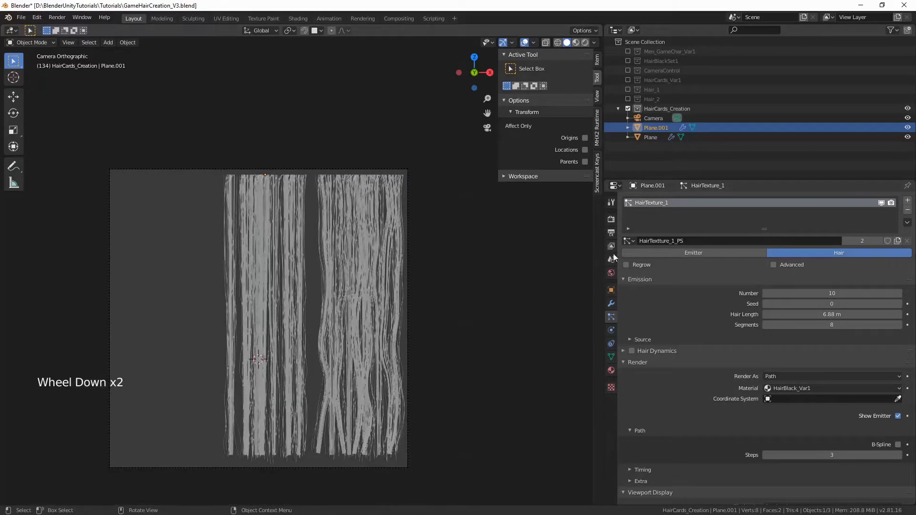
- Rename the duplicated plane's particle system to HairTexture_2
{"action": "triple_click", "coordinate": [683, 201]}
{"action": "key", "text": "BackSpace"}
{"action": "type", "text": "2"}
{"action": "key", "text": "Return"}
{"action": "left_click", "coordinate": [687, 240]}
{"action": "key", "text": "BackSpace"}
{"action": "type", "text": "1_"}
{"action": "key", "text": "Return"}
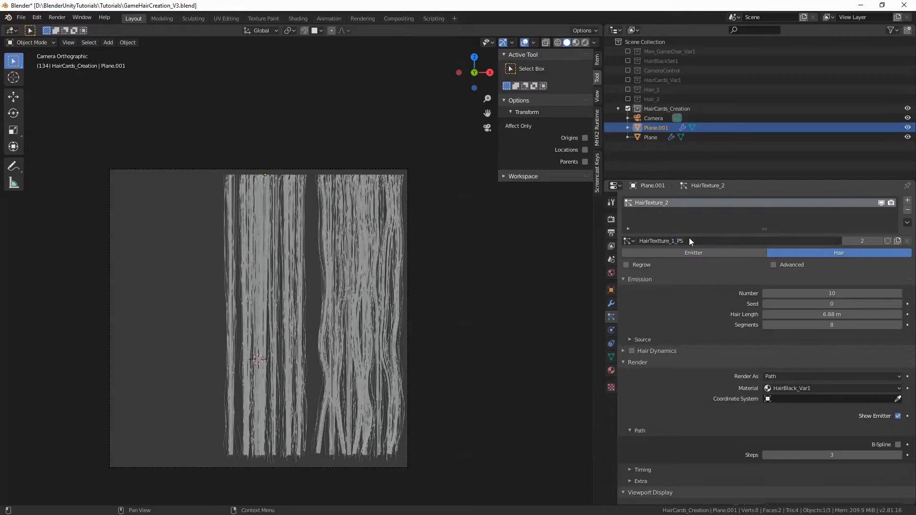
- Make the duplicated plane's shared particle settings a separate copy and name it HairTextture_2_PS
{"action": "left_click", "coordinate": [897, 242]}
{"action": "double_click", "coordinate": [724, 240]}
{"action": "left_click", "coordinate": [671, 241]}
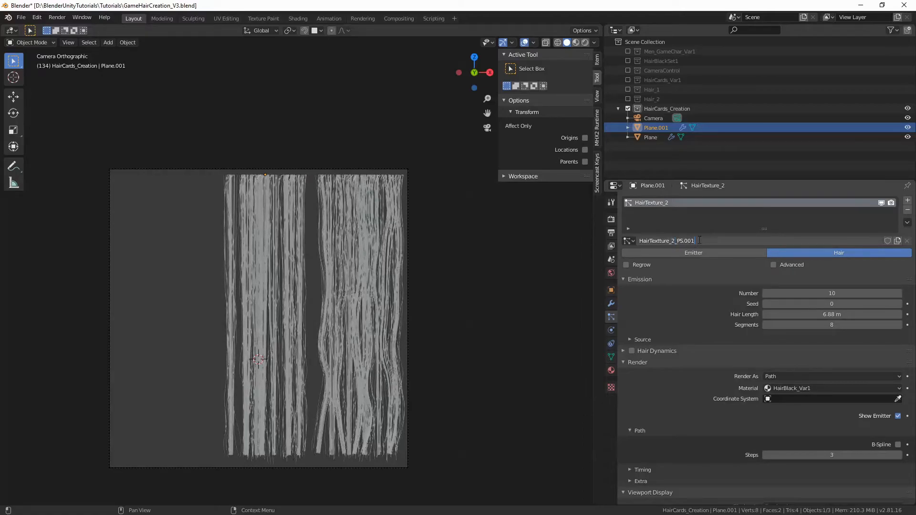
{"action": "key", "text": "BackSpace"}
{"action": "key", "text": "BackSpace"}
{"action": "key", "text": "BackSpace"}
{"action": "key", "text": "BackSpace"}
{"action": "key", "text": "Return"}
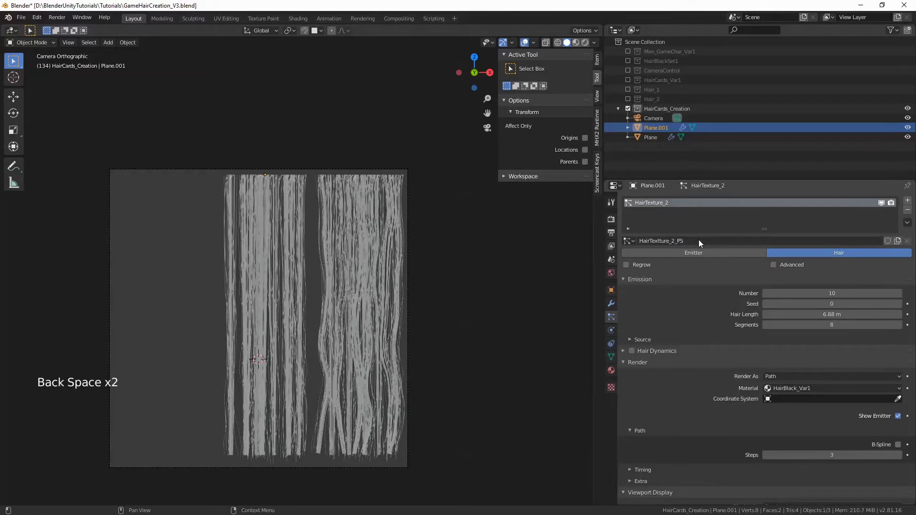
{"action": "left_click", "coordinate": [368, 181]}
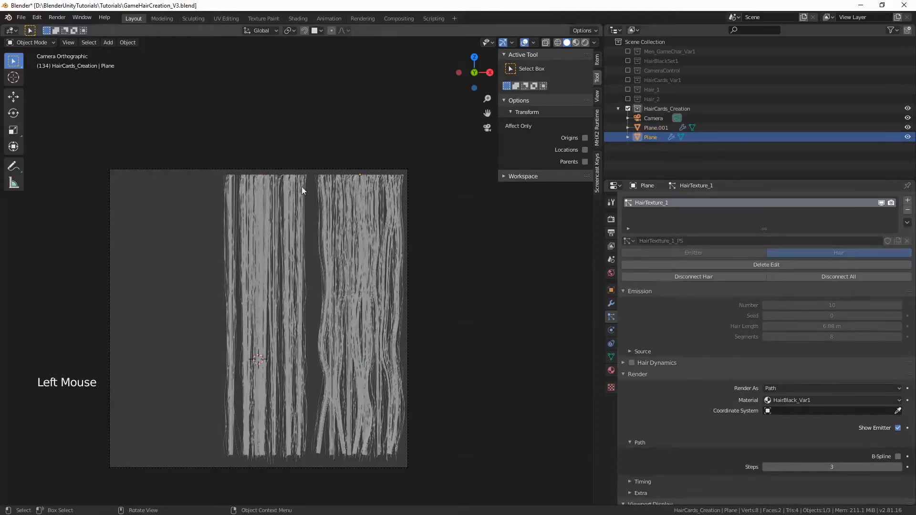
- On the duplicated plane's hair, set the children's Clump to about 0.603 and the random roughness to about 0.559
{"action": "left_click", "coordinate": [260, 182]}
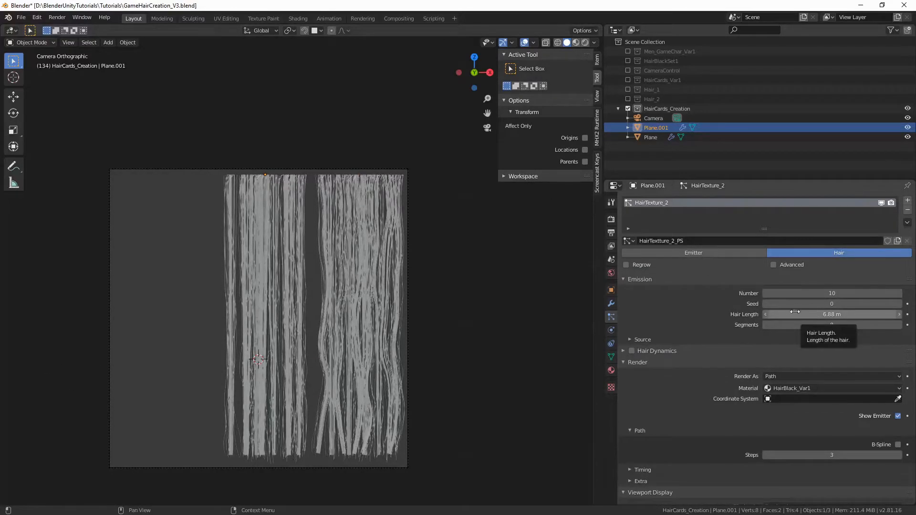
{"action": "scroll", "coordinate": [729, 293], "scroll_direction": "down", "scroll_amount": 14}
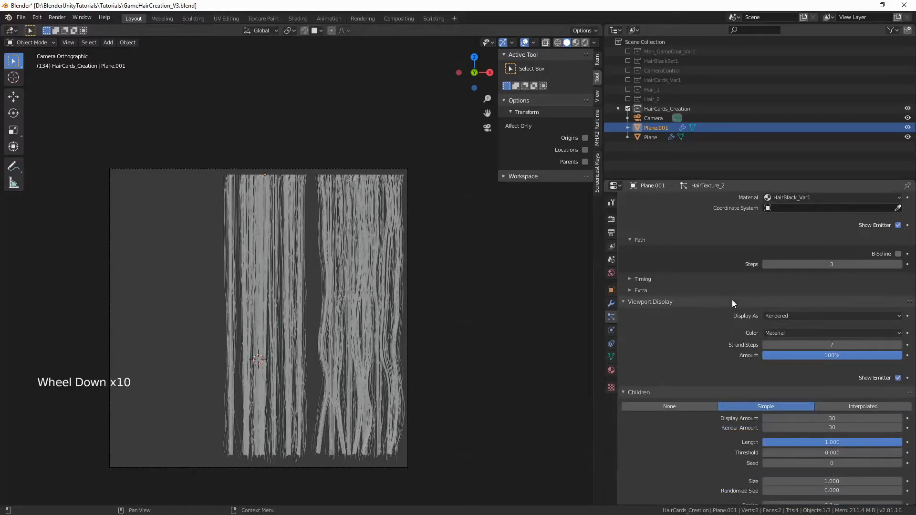
{"action": "scroll", "coordinate": [732, 301], "scroll_direction": "down", "scroll_amount": 6}
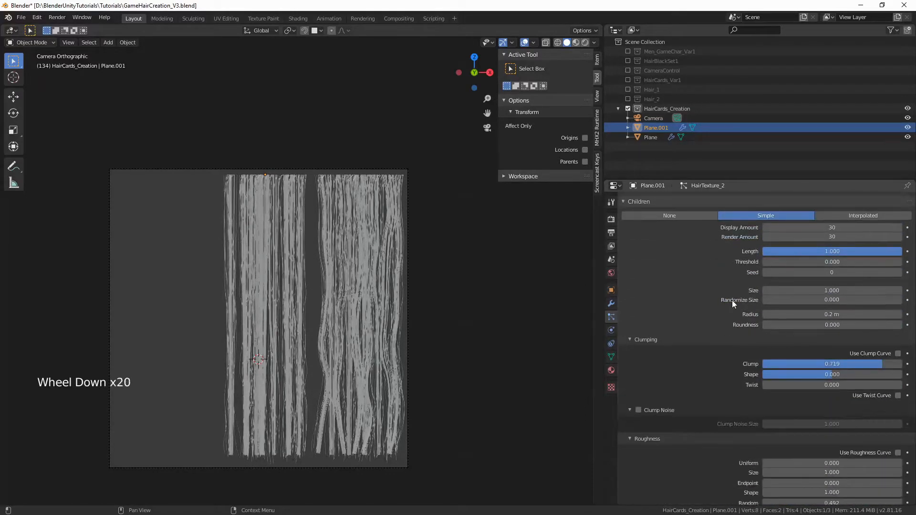
{"action": "scroll", "coordinate": [733, 303], "scroll_direction": "down", "scroll_amount": 5}
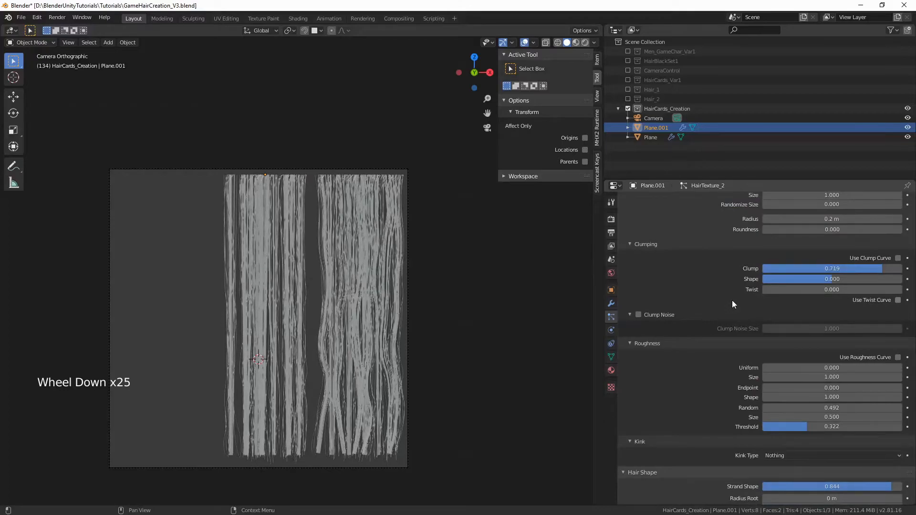
{"action": "scroll", "coordinate": [733, 304], "scroll_direction": "down", "scroll_amount": 1}
{"action": "left_click_drag", "start_coordinate": [856, 249], "coordinate": [841, 249]}
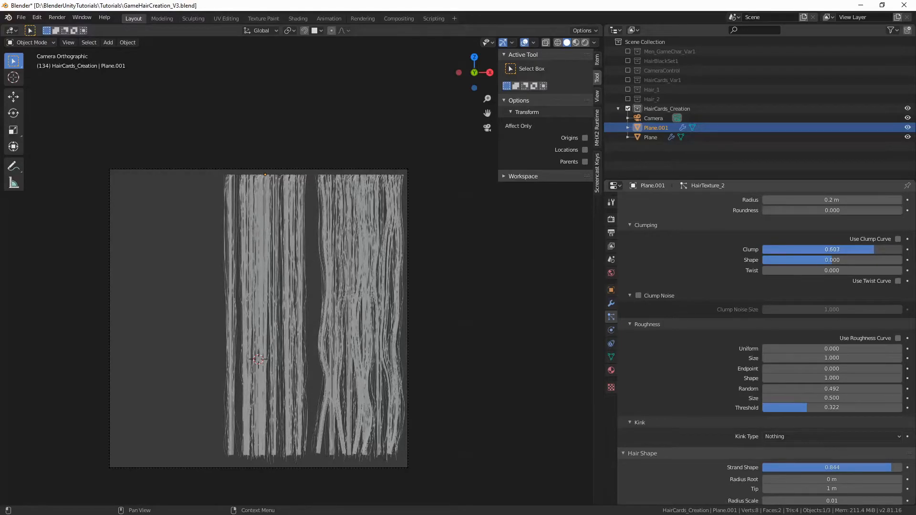
{"action": "scroll", "coordinate": [853, 334], "scroll_direction": "down", "scroll_amount": 6}
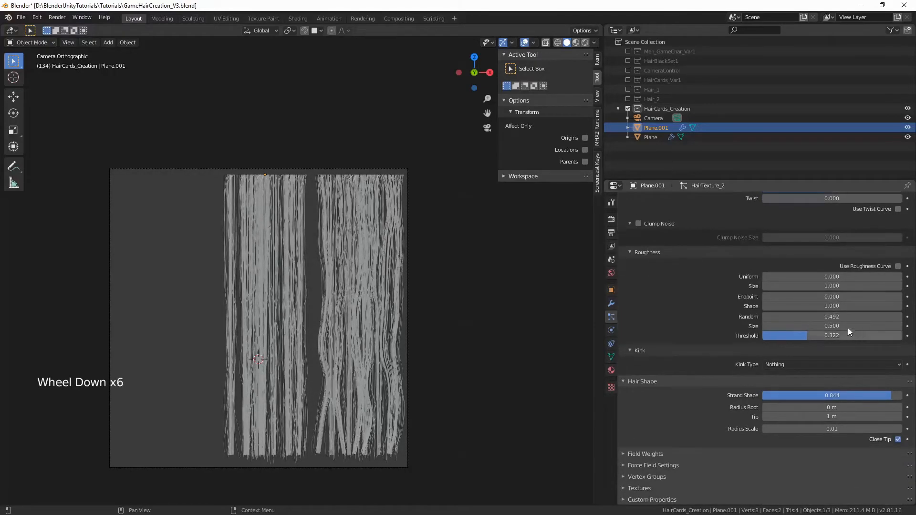
{"action": "left_click_drag", "start_coordinate": [818, 313], "coordinate": [850, 316]}
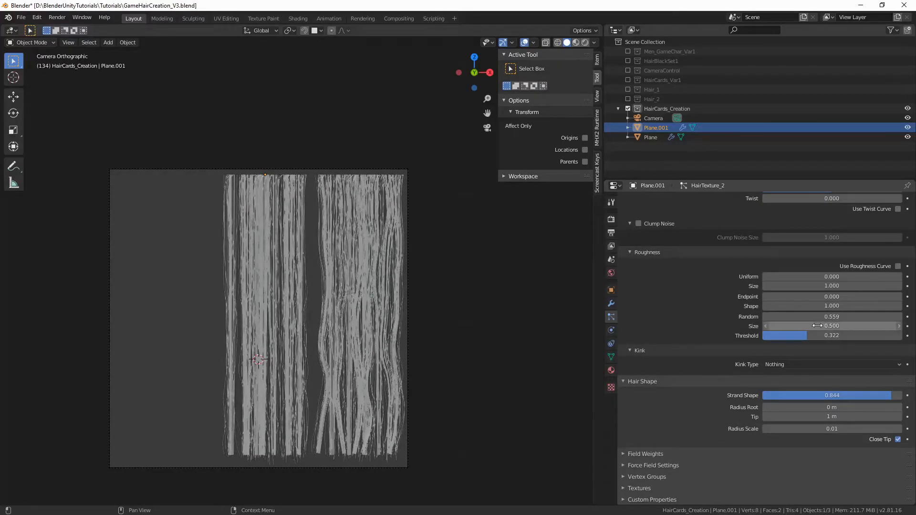
- Switch the duplicated plane to Particle Edit mode with its hair framed in the camera view
{"action": "scroll", "coordinate": [821, 339], "scroll_direction": "down", "scroll_amount": 4}
{"action": "scroll", "coordinate": [353, 286], "scroll_direction": "up", "scroll_amount": 2}
{"action": "middle_click_drag", "start_coordinate": [323, 286], "coordinate": [398, 183], "text": "shift"}
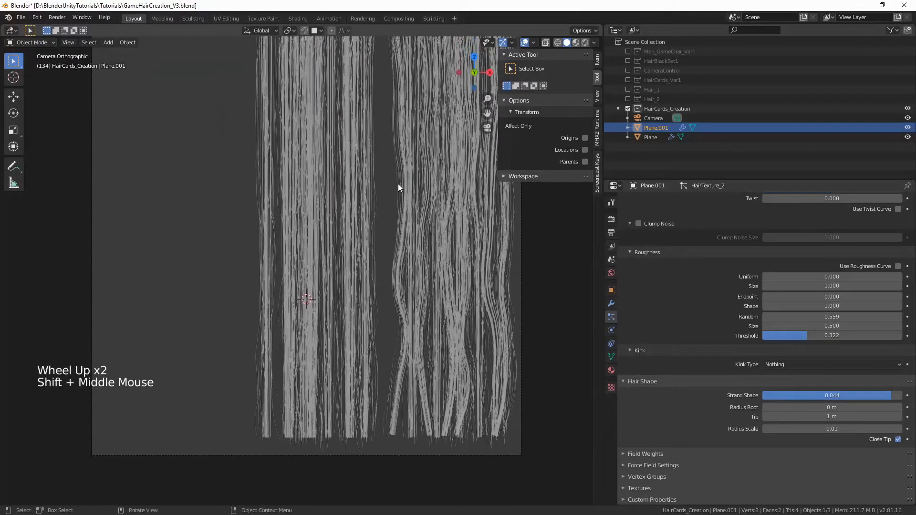
{"action": "middle_click_drag", "start_coordinate": [236, 93], "coordinate": [255, 123], "text": "shift"}
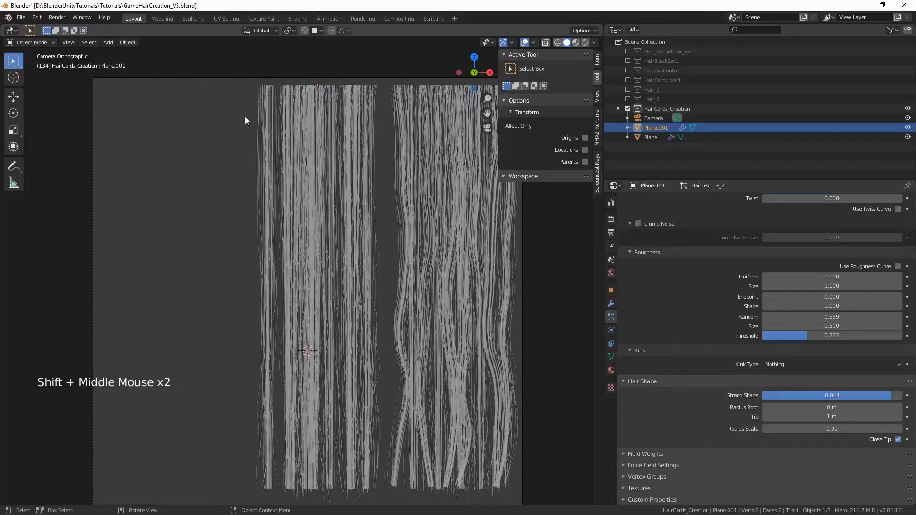
{"action": "left_click", "coordinate": [38, 42]}
{"action": "left_click", "coordinate": [33, 116]}
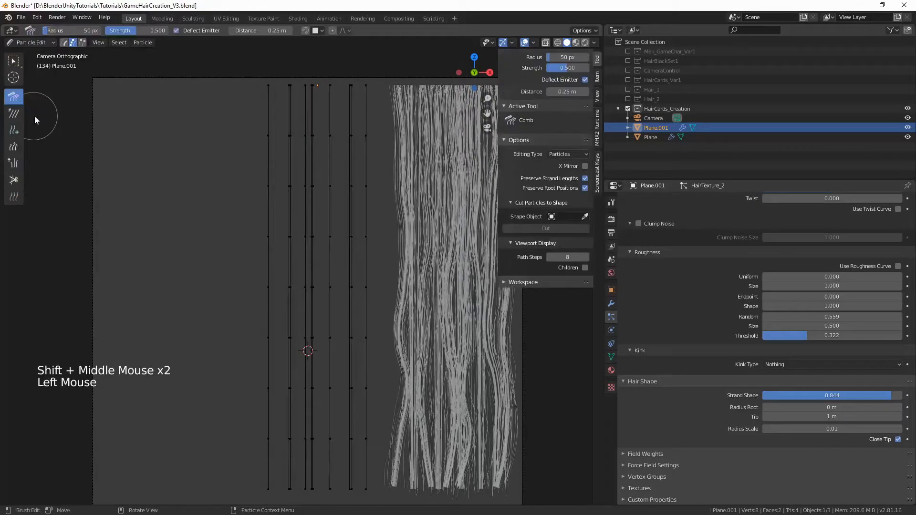
- Circle-select a point near the root of the second guide strand from the left and grow the selection to the whole strand
{"action": "key", "text": "c"}
{"action": "left_click", "coordinate": [287, 135]}
{"action": "right_click", "coordinate": [287, 134]}
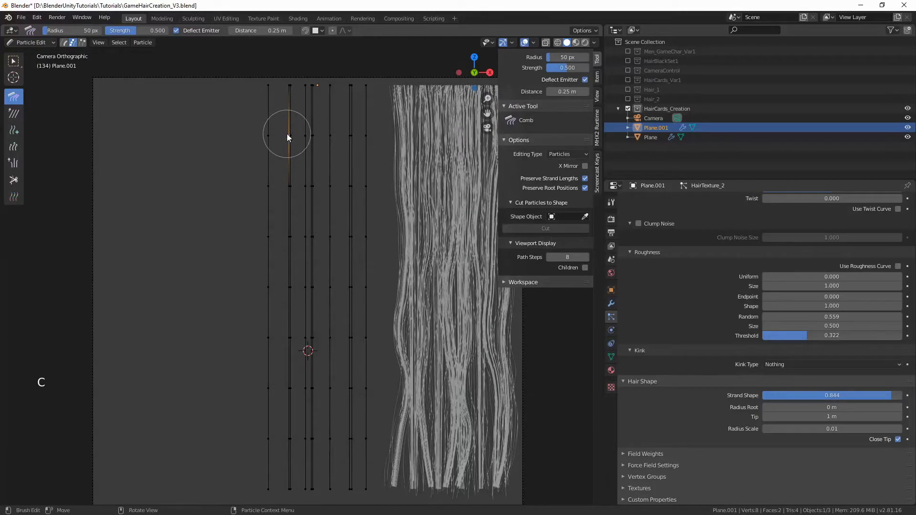
{"action": "key", "text": "ctrl+KP_Add"}
{"action": "key", "text": "ctrl+KP_Add"}
{"action": "key", "text": "ctrl+KP_Add"}
{"action": "key", "text": "ctrl+KP_Add"}
{"action": "key", "text": "ctrl+KP_Add"}
{"action": "key", "text": "ctrl+KP_Add"}
{"action": "key", "text": "ctrl+KP_Add"}
{"action": "key", "text": "ctrl+KP_Add"}
{"action": "key", "text": "ctrl+KP_Add"}
{"action": "key", "text": "ctrl+KP_Add"}
{"action": "key", "text": "ctrl+KP_Add"}
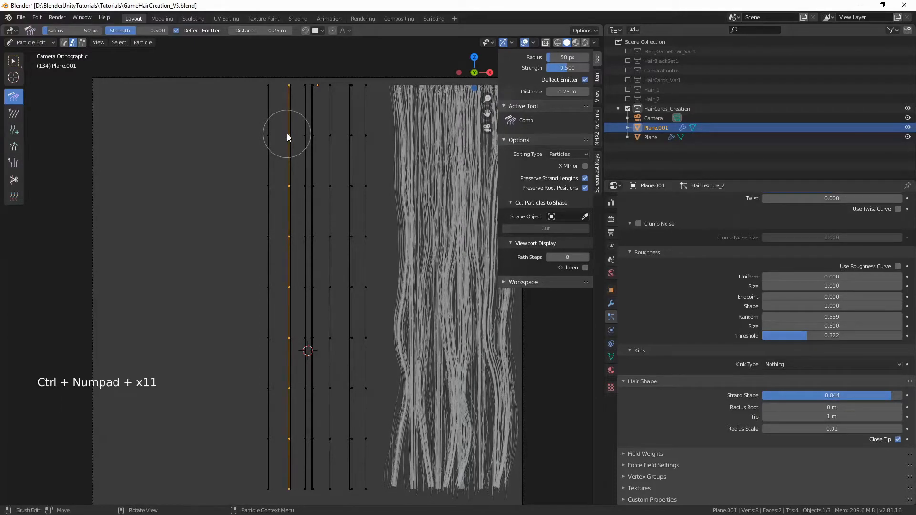
{"action": "key", "text": "g"}
{"action": "middle_click_drag", "start_coordinate": [286, 134], "coordinate": [284, 133]}
{"action": "right_click", "coordinate": [280, 132]}
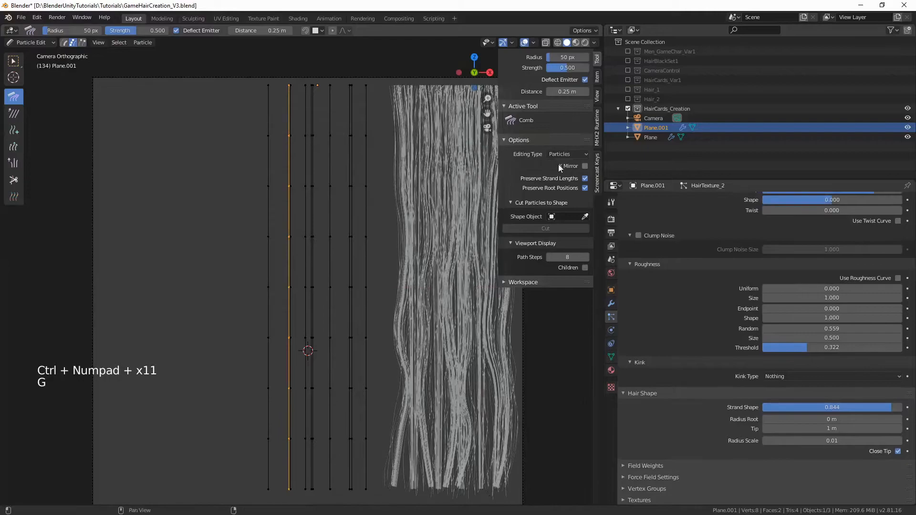
- Turn off Preserve Root Positions and move the selected guide strand slightly along the negative X axis
{"action": "left_click", "coordinate": [585, 187]}
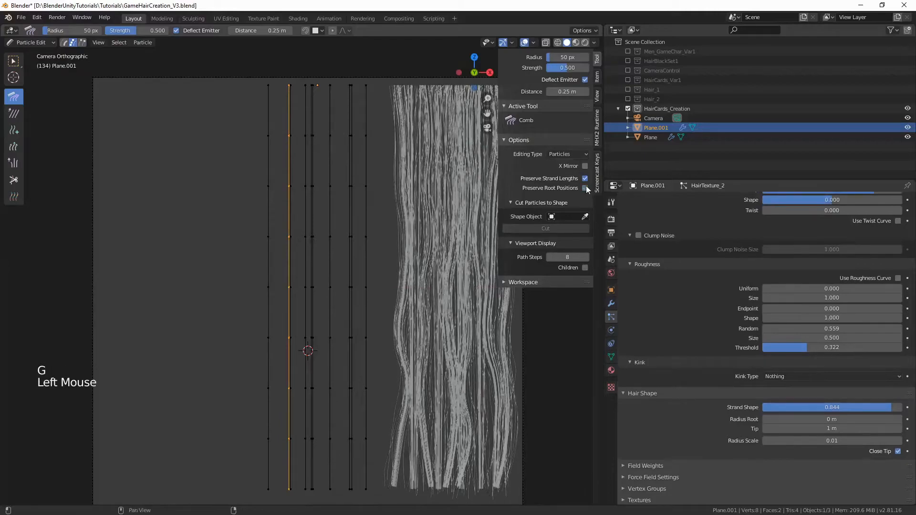
{"action": "key", "text": "g"}
{"action": "key", "text": "x"}
{"action": "left_click", "coordinate": [280, 139]}
{"action": "scroll", "coordinate": [311, 149], "scroll_direction": "down", "scroll_amount": 1}
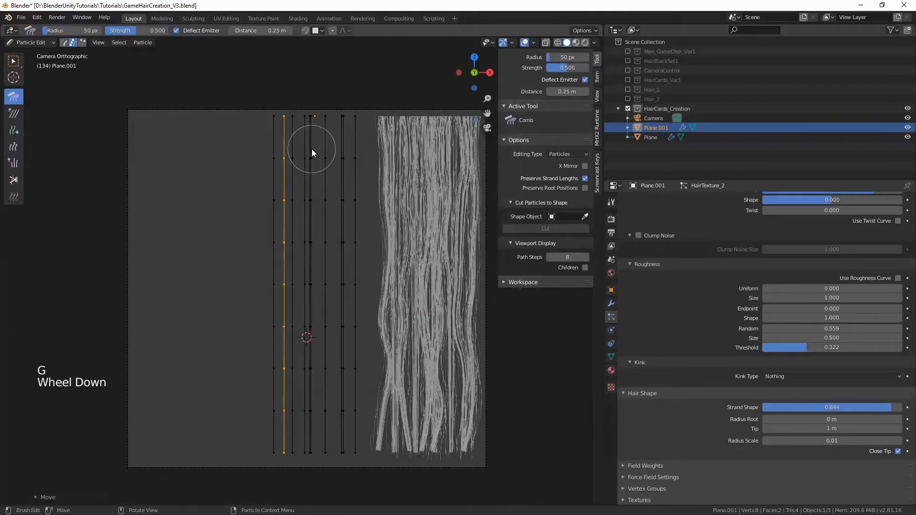
- Select the entire leftmost guide strand of the duplicated hair and move it slightly along the negative X axis
{"action": "right_click", "coordinate": [311, 148]}
{"action": "key", "text": "Escape"}
{"action": "middle_click_drag", "start_coordinate": [342, 138], "coordinate": [343, 156]}
{"action": "scroll", "coordinate": [343, 158], "scroll_direction": "down", "scroll_amount": 3}
{"action": "scroll", "coordinate": [334, 162], "scroll_direction": "up", "scroll_amount": 1}
{"action": "key", "text": "alt+a"}
{"action": "key", "text": "c"}
{"action": "left_click", "coordinate": [252, 144]}
{"action": "key", "text": "ctrl+KP_Add"}
{"action": "key", "text": "ctrl+KP_Add"}
{"action": "key", "text": "ctrl+KP_Add"}
{"action": "key", "text": "ctrl+KP_Add"}
{"action": "key", "text": "ctrl+KP_Add"}
{"action": "key", "text": "ctrl+KP_Add"}
{"action": "key", "text": "ctrl+KP_Add"}
{"action": "key", "text": "ctrl+KP_Add"}
{"action": "key", "text": "ctrl+KP_Add"}
{"action": "key", "text": "ctrl+KP_Add"}
{"action": "key", "text": "ctrl+KP_Add"}
{"action": "key", "text": "ctrl+KP_Add"}
{"action": "key", "text": "ctrl+KP_Add"}
{"action": "key", "text": "ctrl+KP_Add"}
{"action": "key", "text": "g"}
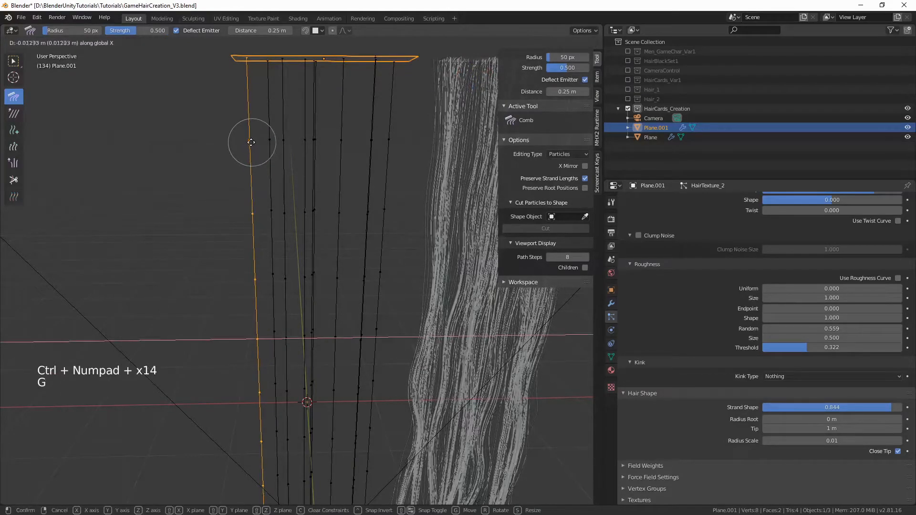
{"action": "left_click", "coordinate": [246, 141]}
- Select one of the overlapping guide strands near the plane's right edge along its whole length and move it slightly along negative X
{"action": "key", "text": "alt+a"}
{"action": "key", "text": "c"}
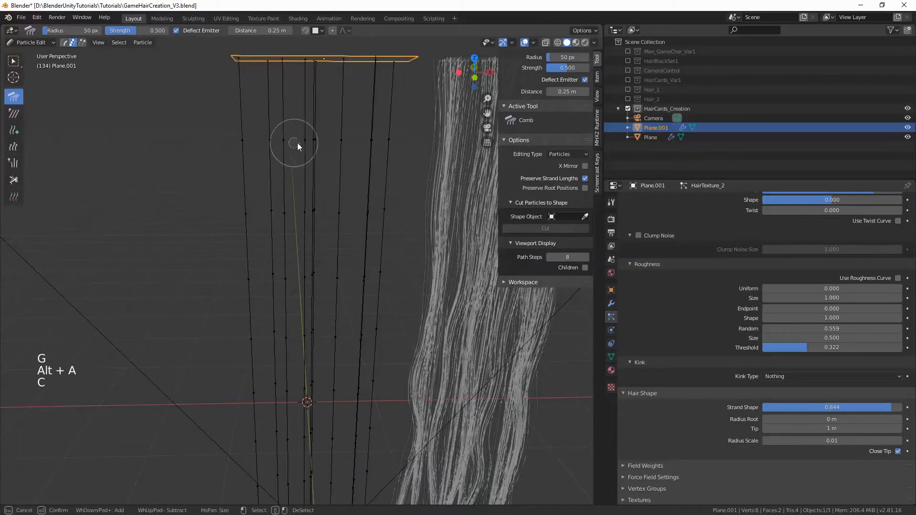
{"action": "left_click", "coordinate": [366, 139]}
{"action": "key", "text": "Escape"}
{"action": "key", "text": "ctrl+KP_Add"}
{"action": "key", "text": "ctrl+KP_Add"}
{"action": "key", "text": "ctrl+KP_Add"}
{"action": "key", "text": "ctrl+KP_Add"}
{"action": "key", "text": "ctrl+KP_Add"}
{"action": "key", "text": "ctrl+KP_Add"}
{"action": "key", "text": "ctrl+KP_Add"}
{"action": "key", "text": "ctrl+KP_Add"}
{"action": "key", "text": "ctrl+KP_Add"}
{"action": "key", "text": "ctrl+KP_Add"}
{"action": "key", "text": "ctrl+KP_Add"}
{"action": "key", "text": "ctrl+KP_Add"}
{"action": "key", "text": "ctrl+KP_Add"}
{"action": "key", "text": "ctrl+KP_Add"}
{"action": "key", "text": "ctrl+KP_Add"}
{"action": "key", "text": "ctrl+KP_Add"}
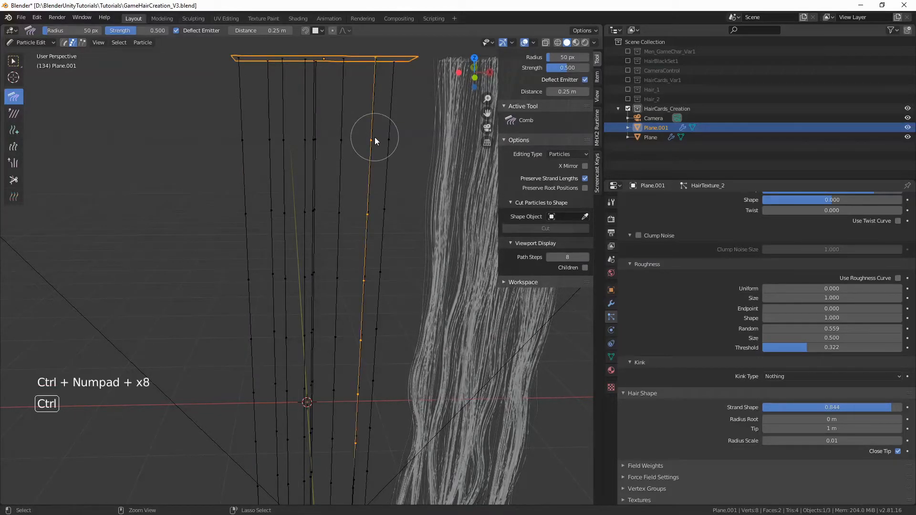
{"action": "key", "text": "g"}
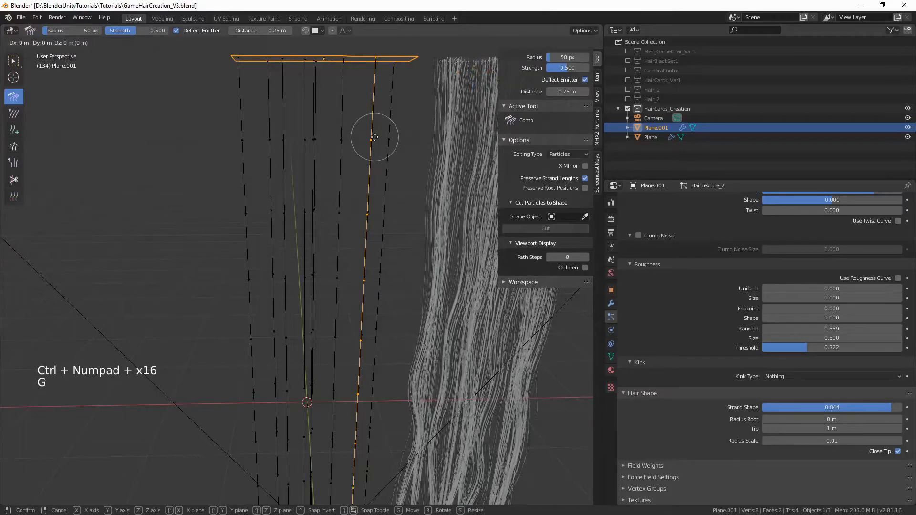
{"action": "key", "text": "g"}
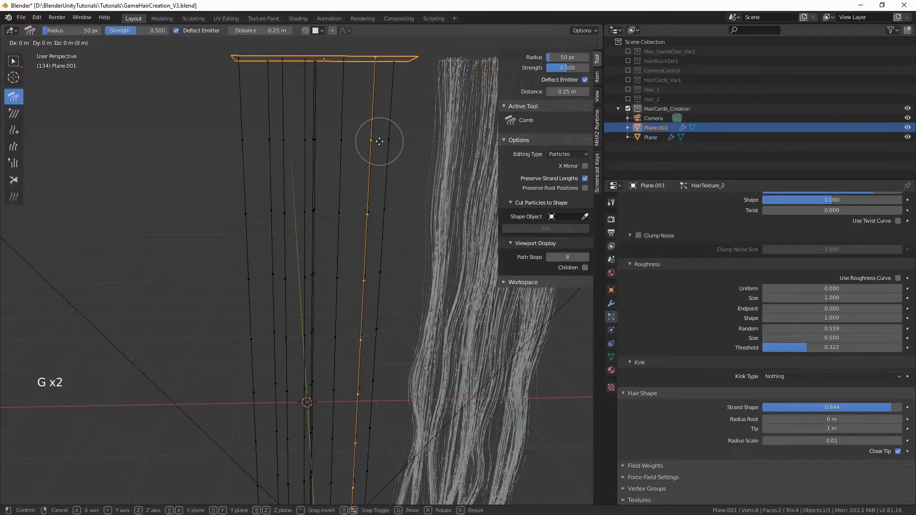
{"action": "left_click", "coordinate": [368, 141]}
{"action": "scroll", "coordinate": [381, 167], "scroll_direction": "down", "scroll_amount": 2}
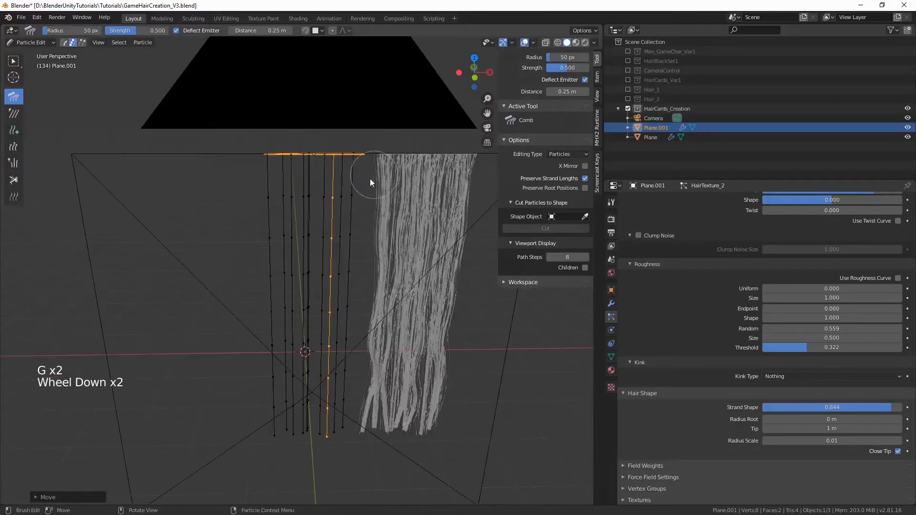
- Select the whole right-hand strand of the closely overlapping middle guide strands and move it slightly along the positive X axis
{"action": "scroll", "coordinate": [353, 188], "scroll_direction": "up", "scroll_amount": 2}
{"action": "key", "text": "alt+a"}
{"action": "key", "text": "c"}
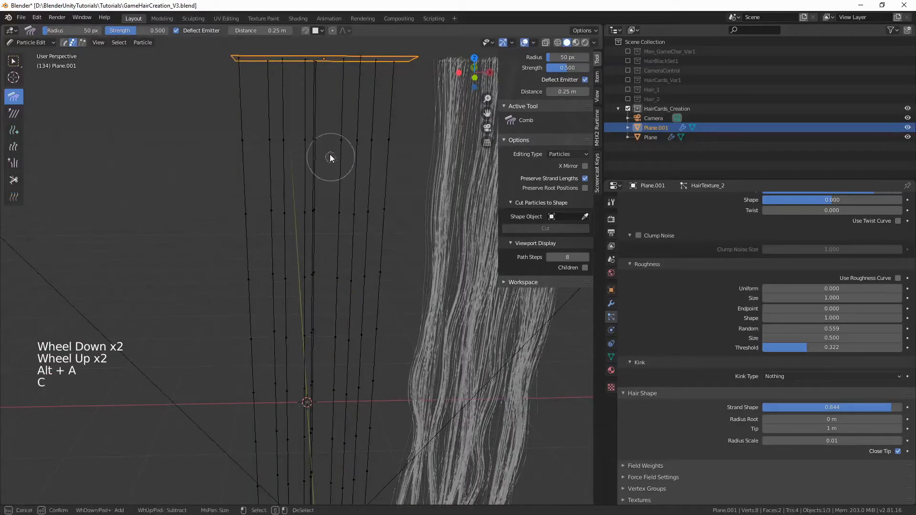
{"action": "left_click", "coordinate": [319, 141]}
{"action": "key", "text": "ctrl+KP_Add"}
{"action": "key", "text": "ctrl+KP_Add"}
{"action": "key", "text": "ctrl+KP_Add"}
{"action": "key", "text": "ctrl+KP_Add"}
{"action": "key", "text": "ctrl+KP_Add"}
{"action": "key", "text": "ctrl+KP_Add"}
{"action": "key", "text": "ctrl+KP_Add"}
{"action": "key", "text": "ctrl+KP_Add"}
{"action": "key", "text": "ctrl+KP_Add"}
{"action": "key", "text": "ctrl+KP_Add"}
{"action": "key", "text": "ctrl+KP_Add"}
{"action": "key", "text": "ctrl+KP_Add"}
{"action": "key", "text": "ctrl+KP_Add"}
{"action": "key", "text": "ctrl+KP_Add"}
{"action": "key", "text": "ctrl+KP_Add"}
{"action": "key", "text": "ctrl+KP_Add"}
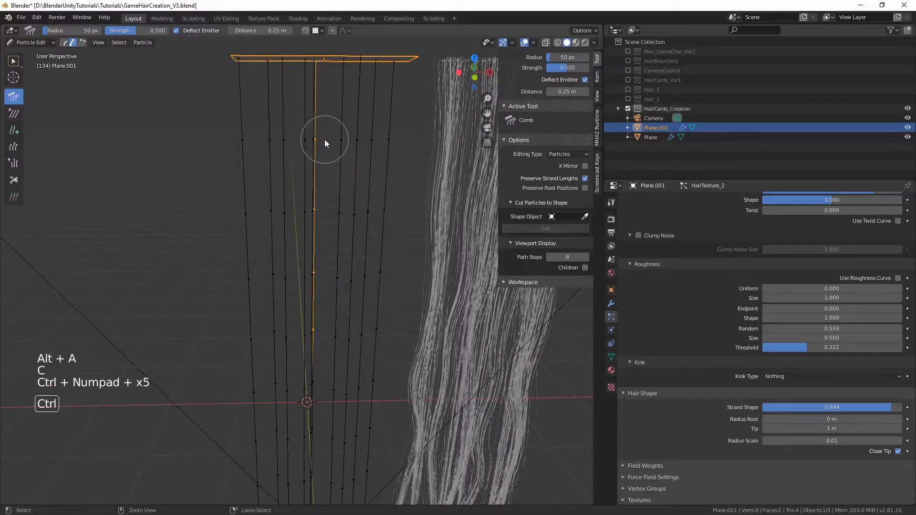
{"action": "key", "text": "g"}
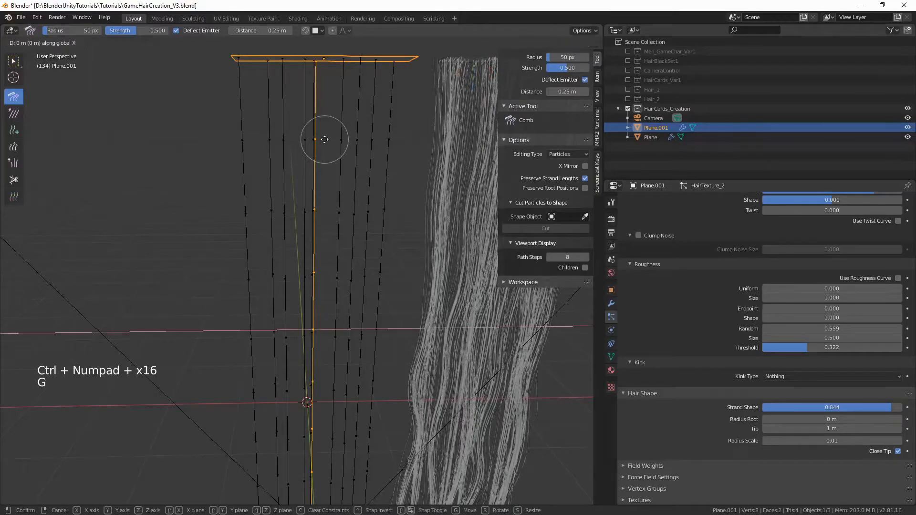
{"action": "left_click", "coordinate": [334, 142]}
- Select the entire fourth guide strand from the left and move it slightly along the negative X axis
{"action": "key", "text": "alt+a"}
{"action": "key", "text": "c"}
{"action": "left_click", "coordinate": [303, 139]}
{"action": "key", "text": "ctrl+KP_Add"}
{"action": "key", "text": "ctrl+KP_Add"}
{"action": "key", "text": "ctrl+KP_Add"}
{"action": "key", "text": "ctrl+KP_Add"}
{"action": "key", "text": "ctrl+KP_Add"}
{"action": "key", "text": "ctrl+KP_Add"}
{"action": "key", "text": "ctrl+KP_Add"}
{"action": "key", "text": "ctrl+KP_Add"}
{"action": "key", "text": "ctrl+KP_Add"}
{"action": "key", "text": "ctrl+KP_Add"}
{"action": "key", "text": "ctrl+KP_Add"}
{"action": "key", "text": "ctrl+KP_Add"}
{"action": "key", "text": "ctrl+KP_Add"}
{"action": "key", "text": "ctrl+KP_Add"}
{"action": "key", "text": "ctrl+KP_Add"}
{"action": "key", "text": "ctrl+KP_Add"}
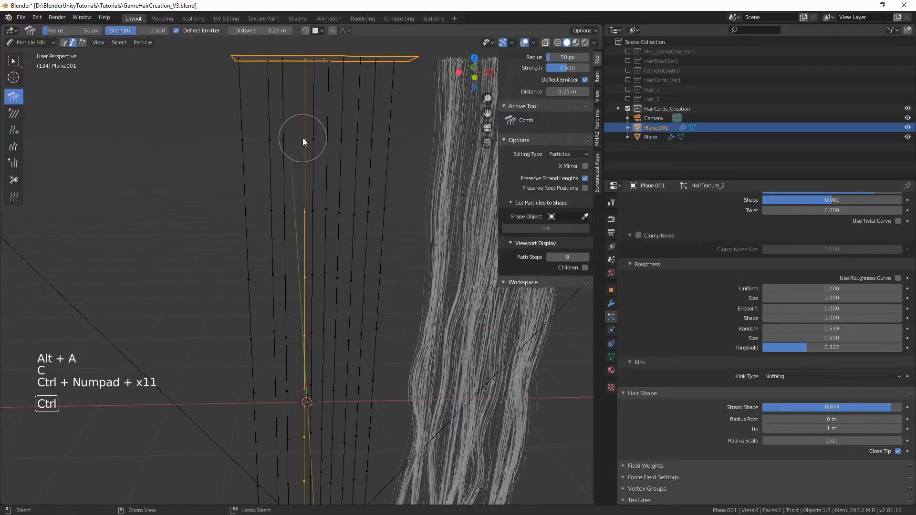
{"action": "key", "text": "g"}
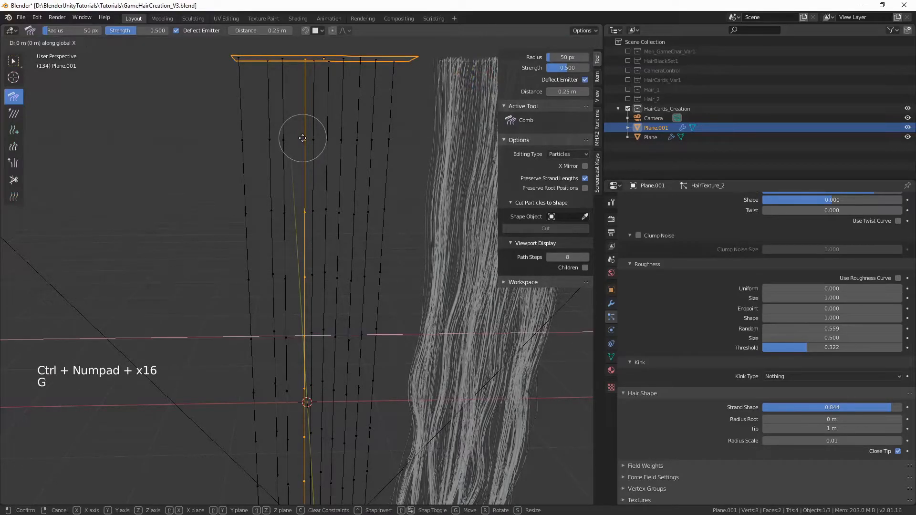
{"action": "left_click", "coordinate": [297, 137]}
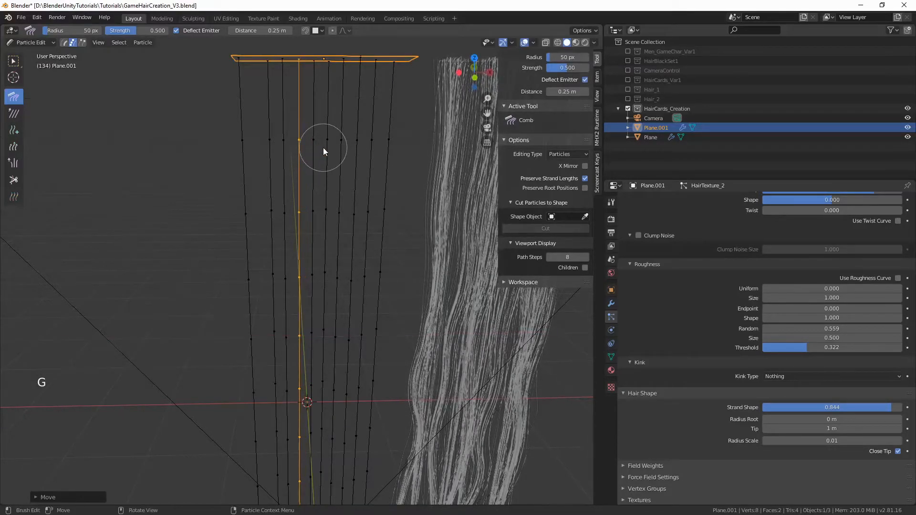
- Examine the spacing of the guide strands in the perspective view and in the camera view
{"action": "scroll", "coordinate": [324, 150], "scroll_direction": "down", "scroll_amount": 1}
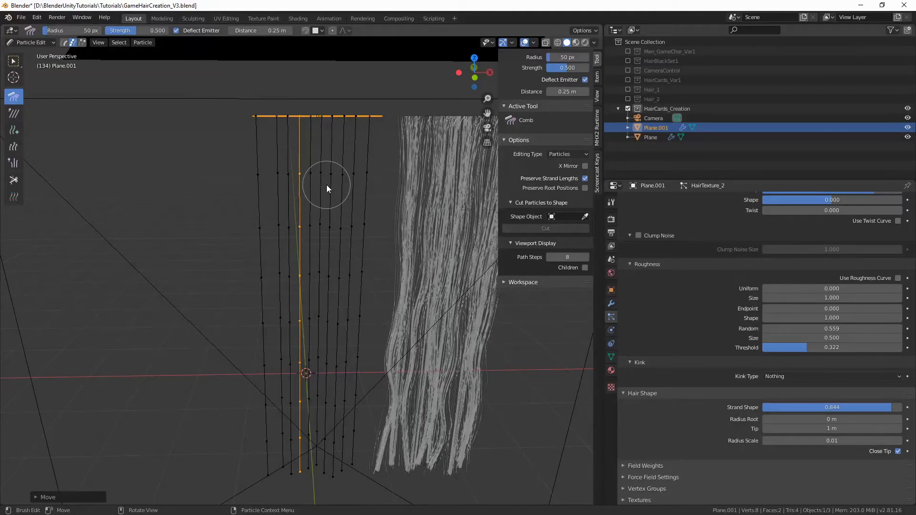
{"action": "scroll", "coordinate": [330, 176], "scroll_direction": "up", "scroll_amount": 2}
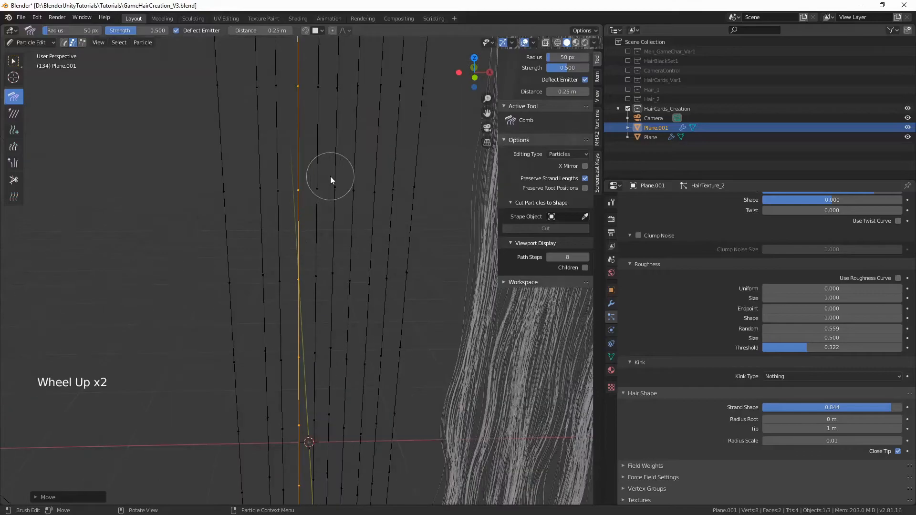
{"action": "scroll", "coordinate": [330, 176], "scroll_direction": "down", "scroll_amount": 2}
{"action": "scroll", "coordinate": [330, 176], "scroll_direction": "down", "scroll_amount": 2}
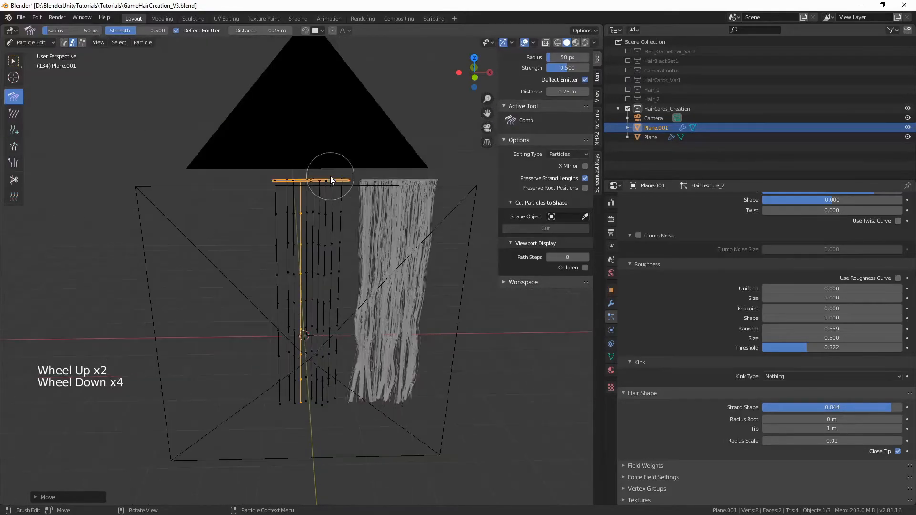
{"action": "scroll", "coordinate": [334, 182], "scroll_direction": "up", "scroll_amount": 2}
{"action": "key", "text": "KP_0"}
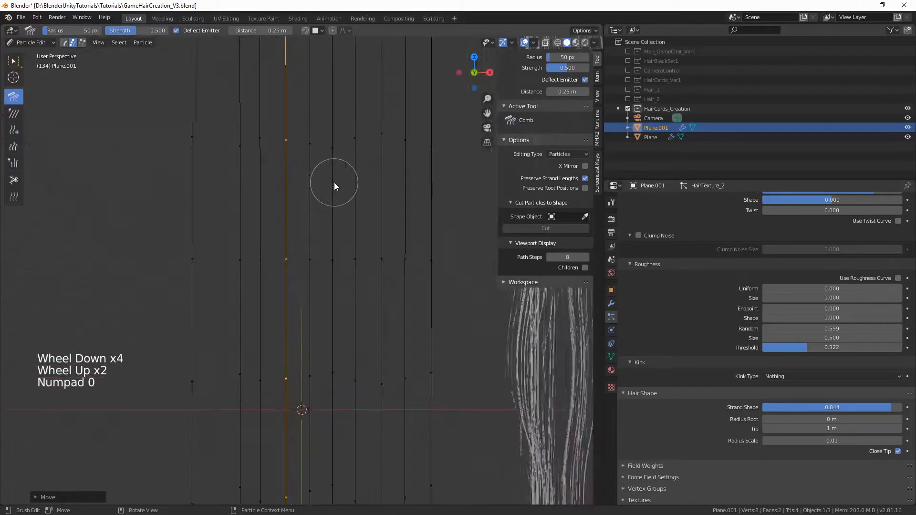
{"action": "scroll", "coordinate": [335, 183], "scroll_direction": "down", "scroll_amount": 1}
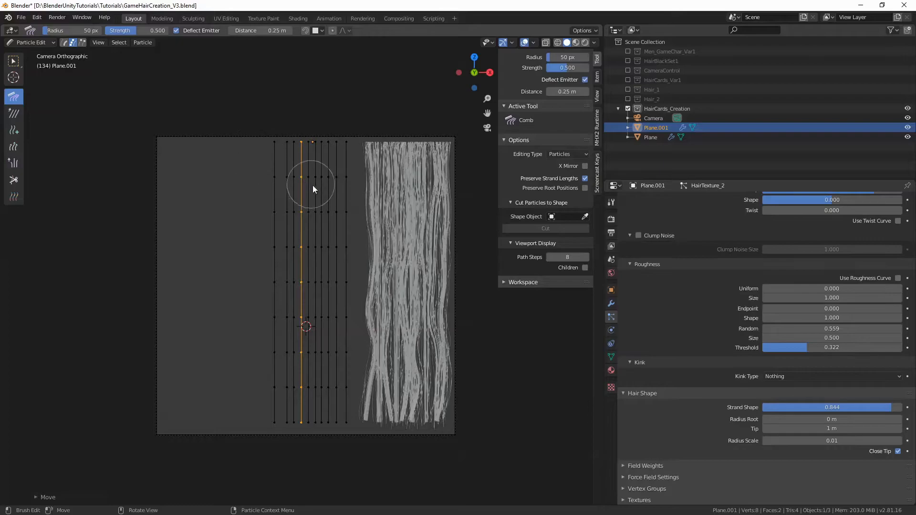
{"action": "scroll", "coordinate": [314, 185], "scroll_direction": "up", "scroll_amount": 1}
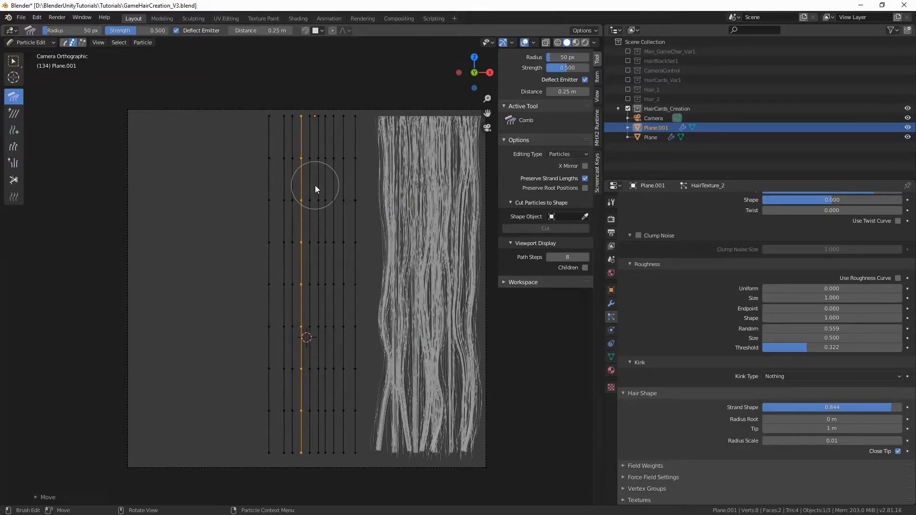
{"action": "scroll", "coordinate": [315, 185], "scroll_direction": "up", "scroll_amount": 1}
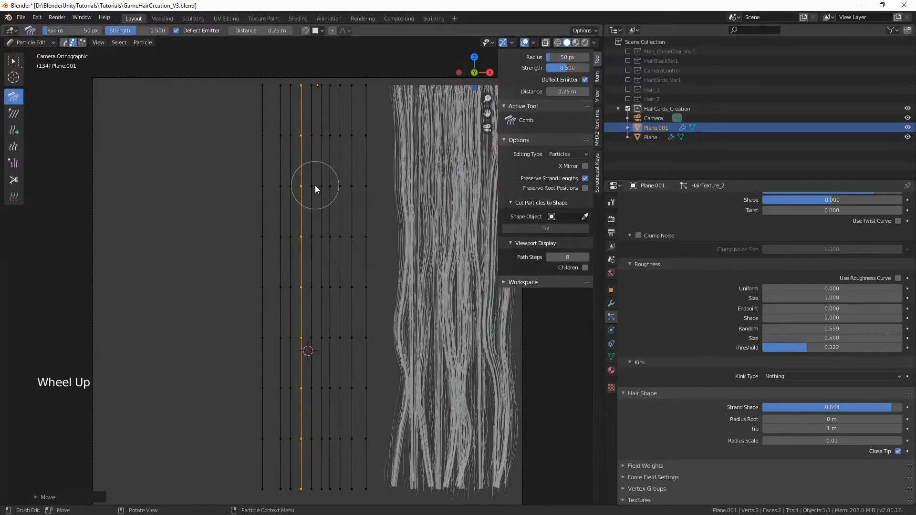
- Select the entire second guide strand from the left in the camera view and shift it slightly along negative X
{"action": "key", "text": "alt+a"}
{"action": "key", "text": "c"}
{"action": "left_click", "coordinate": [279, 136]}
{"action": "right_click", "coordinate": [278, 136]}
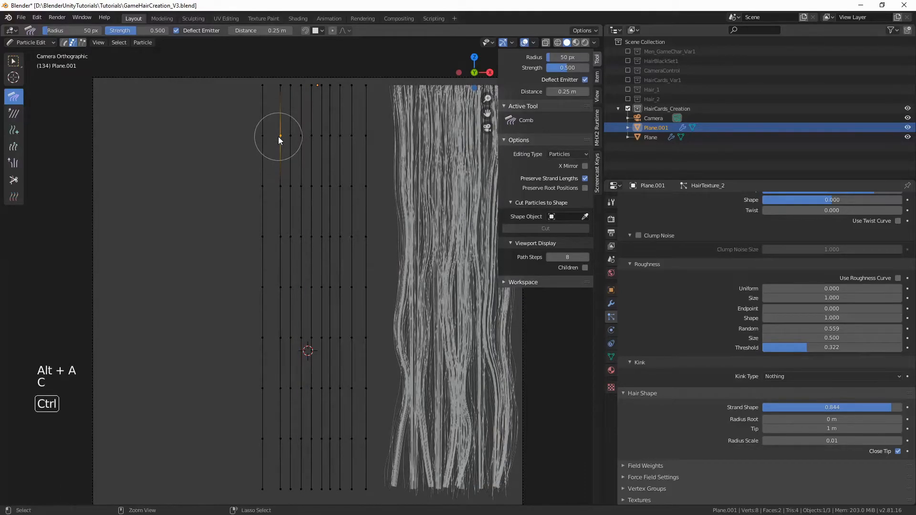
{"action": "key", "text": "ctrl+KP_Add"}
{"action": "key", "text": "ctrl+KP_Add"}
{"action": "key", "text": "ctrl+KP_Add"}
{"action": "key", "text": "ctrl+KP_Add"}
{"action": "key", "text": "ctrl+KP_Add"}
{"action": "key", "text": "ctrl+KP_Add"}
{"action": "key", "text": "ctrl+KP_Add"}
{"action": "key", "text": "ctrl+KP_Add"}
{"action": "key", "text": "ctrl+KP_Add"}
{"action": "key", "text": "ctrl+KP_Add"}
{"action": "key", "text": "ctrl+KP_Add"}
{"action": "key", "text": "g"}
{"action": "key", "text": "x"}
{"action": "right_click", "coordinate": [278, 137]}
{"action": "key", "text": "alt+a"}
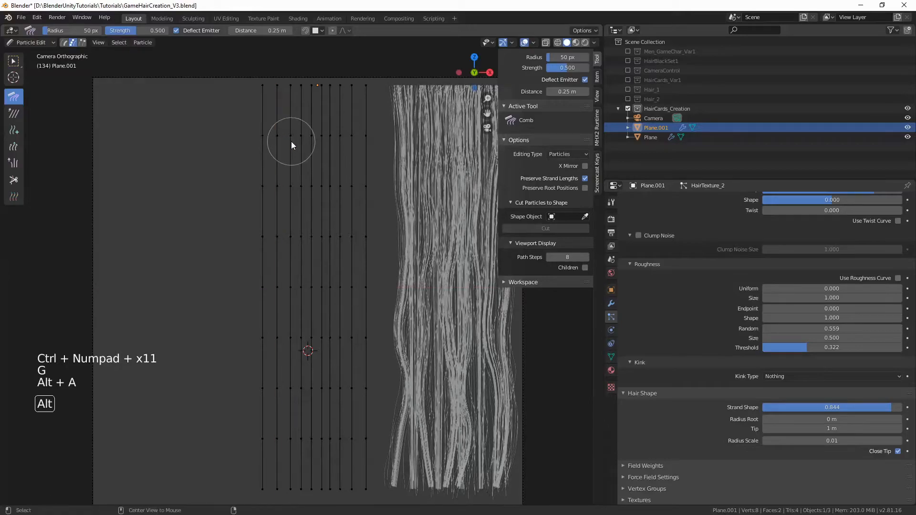
- Select the entire second guide strand from the right and move it slightly along the positive X axis
{"action": "key", "text": "c"}
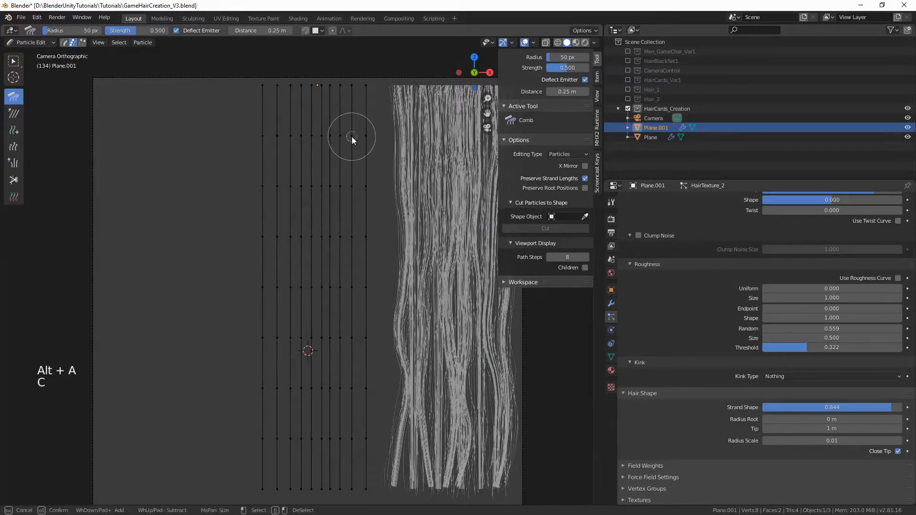
{"action": "left_click", "coordinate": [352, 136]}
{"action": "right_click", "coordinate": [353, 135]}
{"action": "key", "text": "ctrl+KP_Add"}
{"action": "key", "text": "ctrl+KP_Add"}
{"action": "key", "text": "ctrl+KP_Add"}
{"action": "key", "text": "ctrl+KP_Add"}
{"action": "key", "text": "ctrl+KP_Add"}
{"action": "key", "text": "ctrl+KP_Add"}
{"action": "key", "text": "ctrl+KP_Add"}
{"action": "key", "text": "ctrl+KP_Add"}
{"action": "key", "text": "ctrl+KP_Add"}
{"action": "key", "text": "ctrl+KP_Add"}
{"action": "key", "text": "ctrl+KP_Add"}
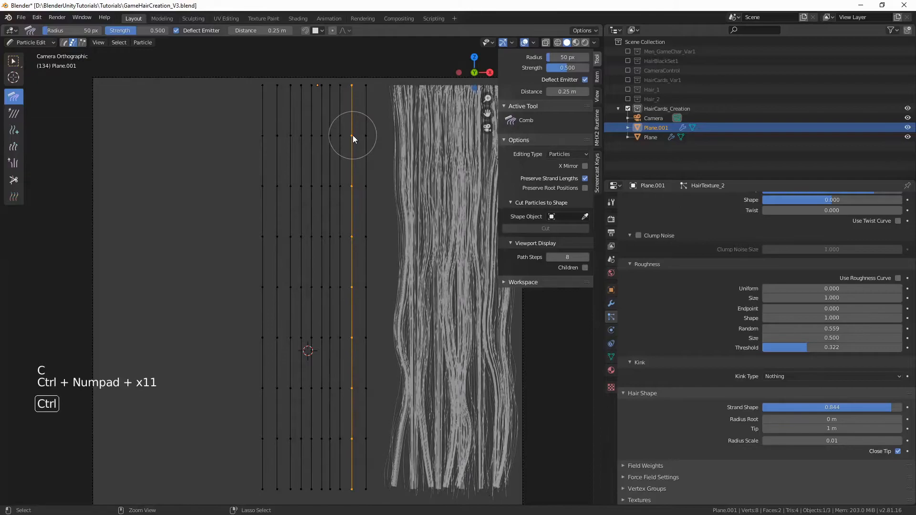
{"action": "key", "text": "g"}
{"action": "key", "text": "x"}
{"action": "left_click", "coordinate": [356, 135]}
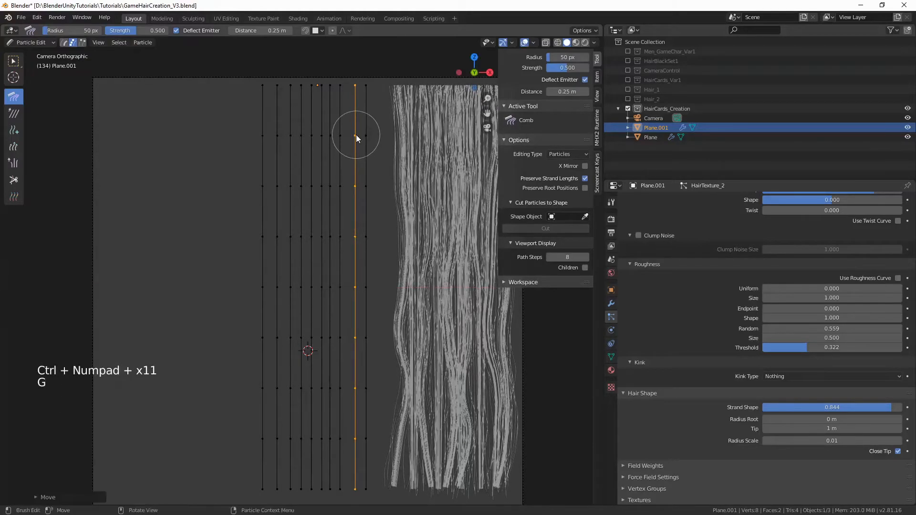
- Select the entire third guide strand from the right and move it slightly along the positive X axis
{"action": "key", "text": "alt+a"}
{"action": "key", "text": "c"}
{"action": "right_click", "coordinate": [345, 134]}
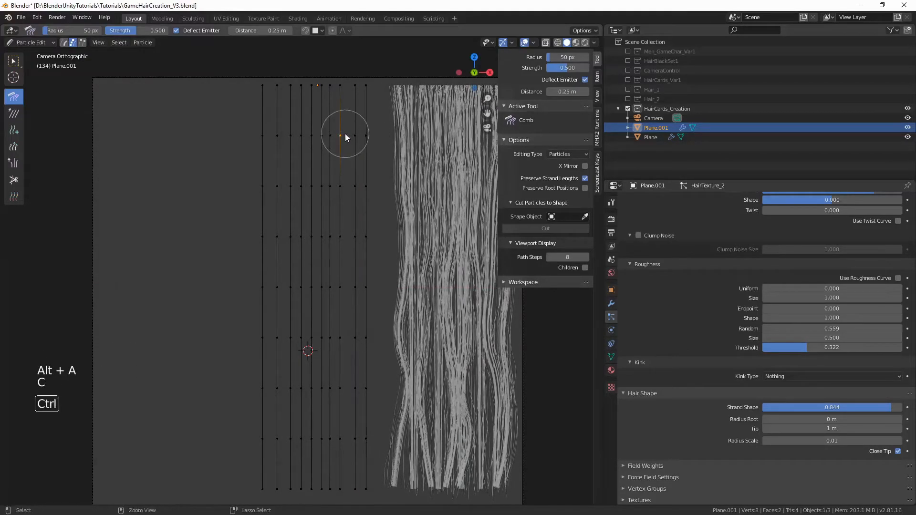
{"action": "key", "text": "ctrl+KP_Add"}
{"action": "key", "text": "ctrl+KP_Add"}
{"action": "key", "text": "ctrl+KP_Add"}
{"action": "key", "text": "ctrl+KP_Add"}
{"action": "key", "text": "ctrl+KP_Add"}
{"action": "key", "text": "ctrl+KP_Add"}
{"action": "key", "text": "ctrl+KP_Add"}
{"action": "key", "text": "ctrl+KP_Add"}
{"action": "key", "text": "ctrl+KP_Add"}
{"action": "key", "text": "ctrl+KP_Add"}
{"action": "key", "text": "ctrl+KP_Add"}
{"action": "key", "text": "ctrl+KP_Add"}
{"action": "key", "text": "ctrl+KP_Add"}
{"action": "key", "text": "g"}
{"action": "key", "text": "x"}
{"action": "left_click", "coordinate": [352, 134]}
- Select the entire fourth guide strand from the right, move it slightly along the positive X axis and clear the selection
{"action": "key", "text": "alt+a"}
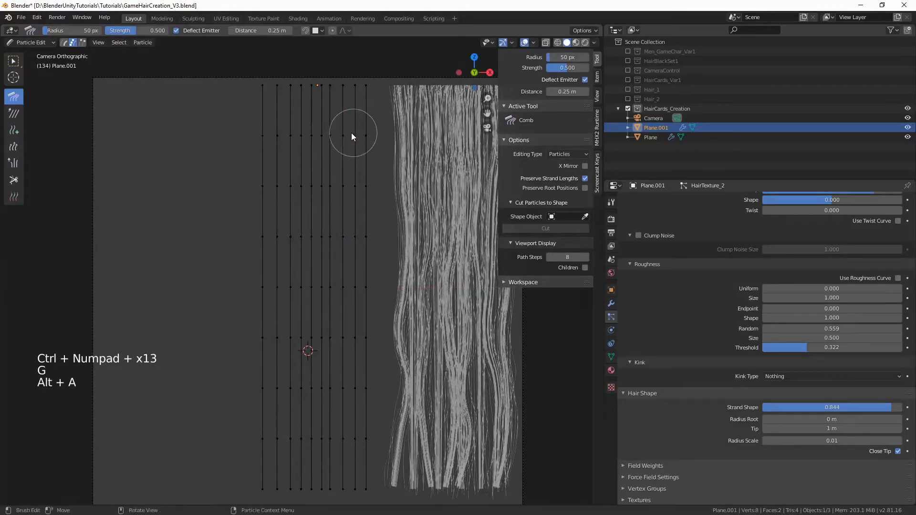
{"action": "key", "text": "c"}
{"action": "left_click", "coordinate": [329, 135]}
{"action": "right_click", "coordinate": [336, 133]}
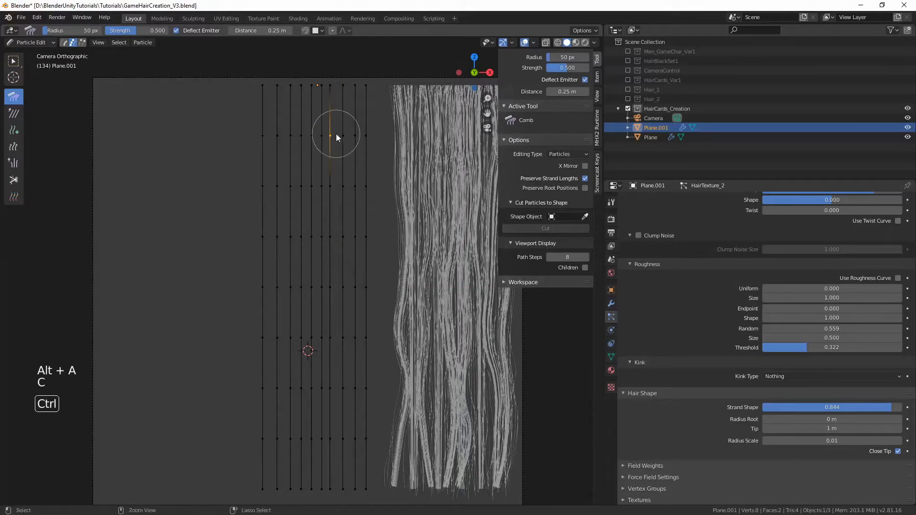
{"action": "key", "text": "ctrl+KP_Add"}
{"action": "key", "text": "ctrl+KP_Add"}
{"action": "key", "text": "ctrl+KP_Add"}
{"action": "key", "text": "ctrl+KP_Add"}
{"action": "key", "text": "ctrl+KP_Add"}
{"action": "key", "text": "ctrl+KP_Add"}
{"action": "key", "text": "ctrl+KP_Add"}
{"action": "key", "text": "ctrl+KP_Add"}
{"action": "key", "text": "ctrl+KP_Add"}
{"action": "key", "text": "ctrl+KP_Add"}
{"action": "key", "text": "ctrl+KP_Add"}
{"action": "key", "text": "ctrl+KP_Add"}
{"action": "key", "text": "ctrl+KP_Add"}
{"action": "key", "text": "g"}
{"action": "key", "text": "x"}
{"action": "left_click", "coordinate": [339, 134]}
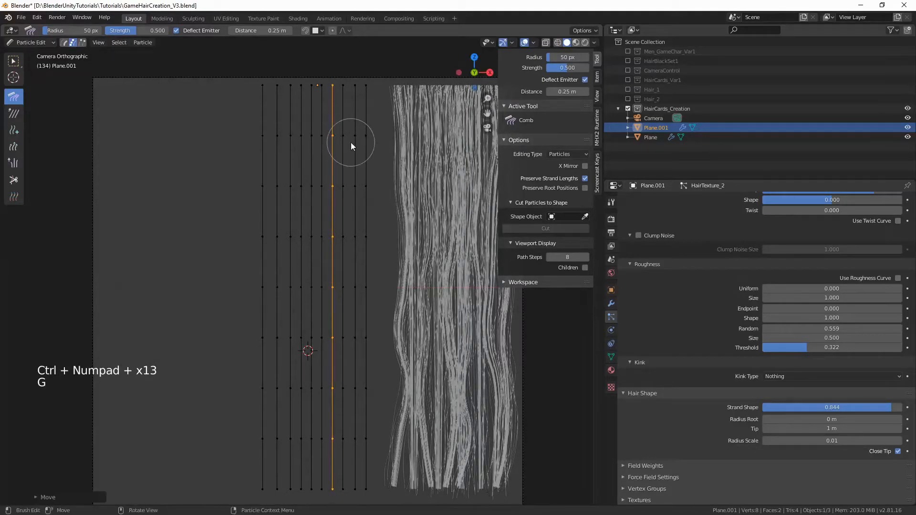
{"action": "key", "text": "alt+a"}
- Check the guide strand spacing in the perspective and camera views and bring the particle system's emission and render settings into view
{"action": "scroll", "coordinate": [351, 146], "scroll_direction": "down", "scroll_amount": 1}
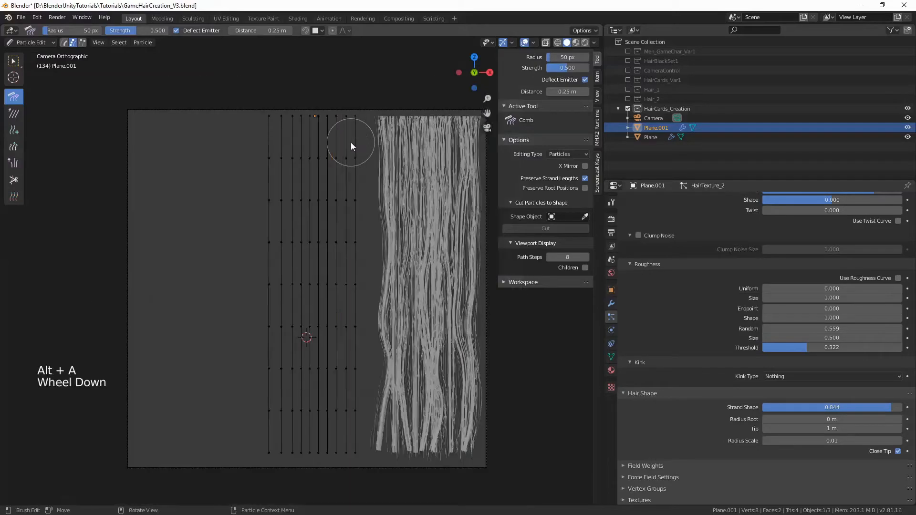
{"action": "key", "text": "KP_0"}
{"action": "key", "text": "KP_0"}
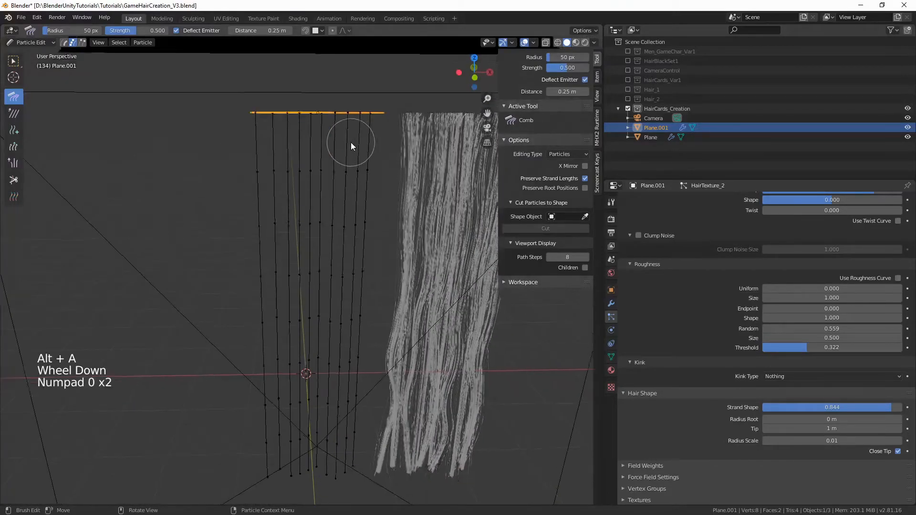
{"action": "scroll", "coordinate": [332, 182], "scroll_direction": "up", "scroll_amount": 1}
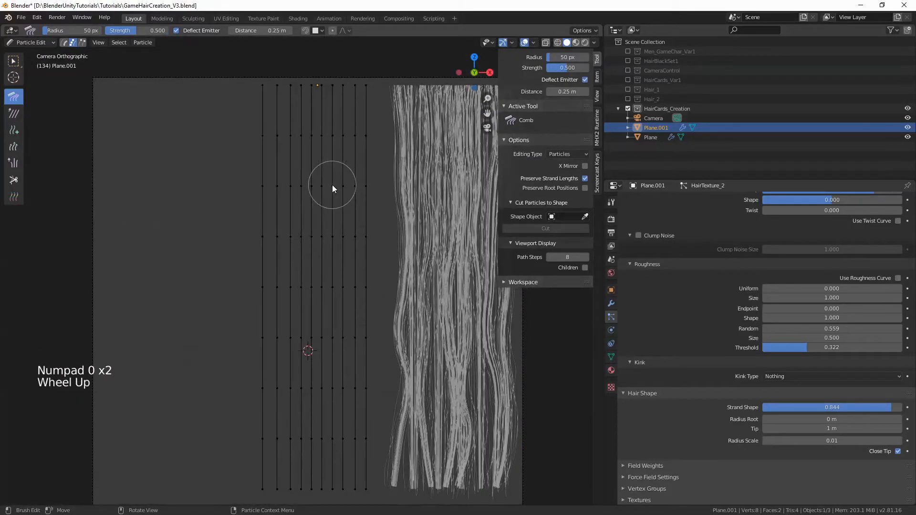
{"action": "scroll", "coordinate": [727, 235], "scroll_direction": "up", "scroll_amount": 20}
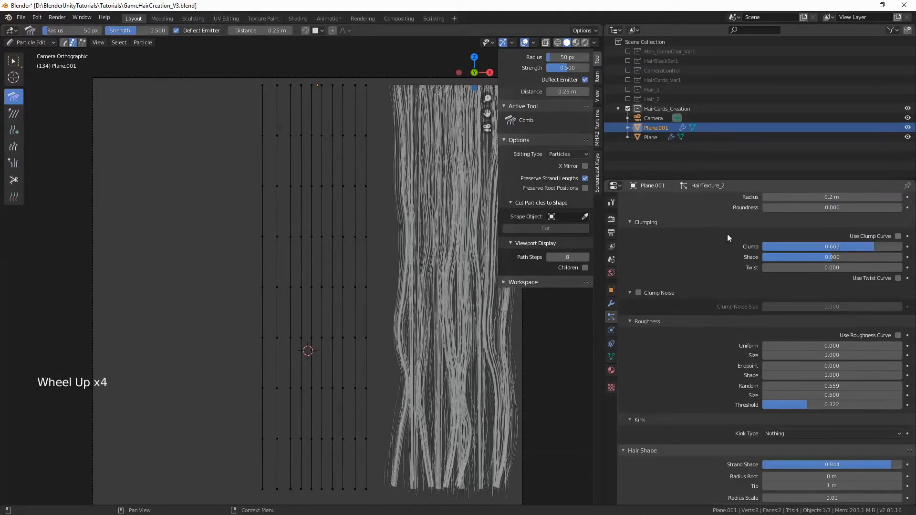
{"action": "scroll", "coordinate": [727, 233], "scroll_direction": "up", "scroll_amount": 5}
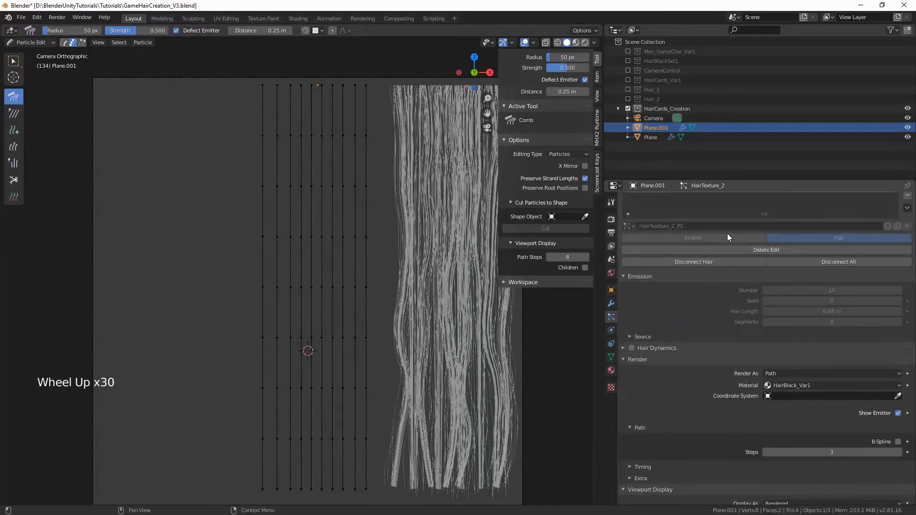
- Return the plane to Object Mode and set the children's roughness to Random 0.690, Threshold 0.339 and Endpoint 0.103
{"action": "scroll", "coordinate": [758, 280], "scroll_direction": "down", "scroll_amount": 10}
{"action": "scroll", "coordinate": [757, 279], "scroll_direction": "down", "scroll_amount": 14}
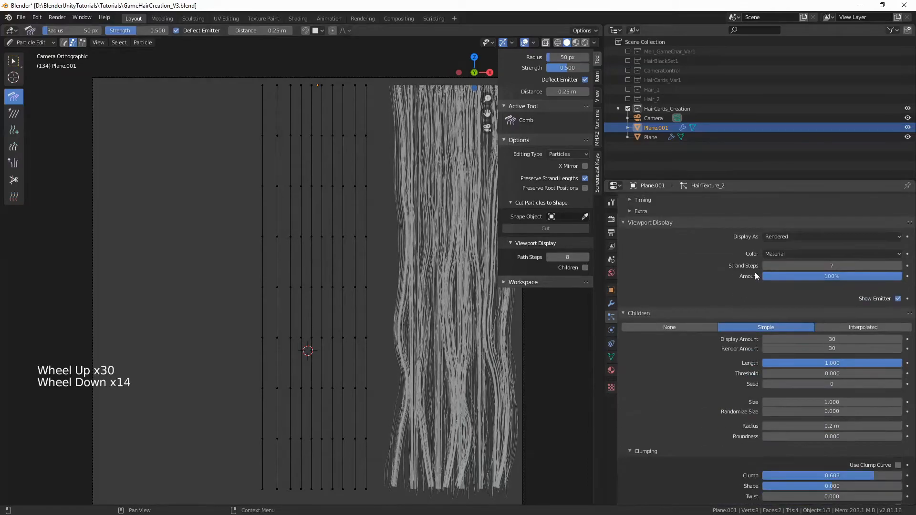
{"action": "scroll", "coordinate": [755, 271], "scroll_direction": "down", "scroll_amount": 1}
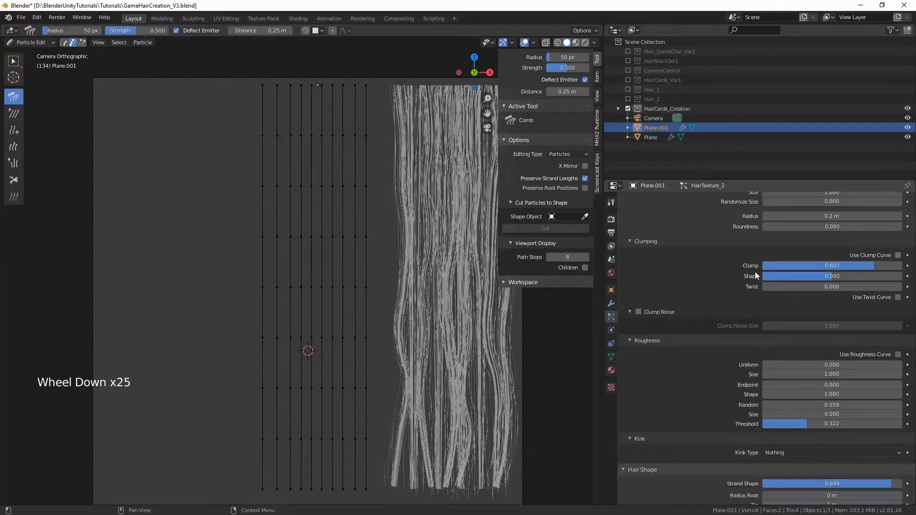
{"action": "left_click", "coordinate": [22, 44]}
{"action": "left_click", "coordinate": [22, 53]}
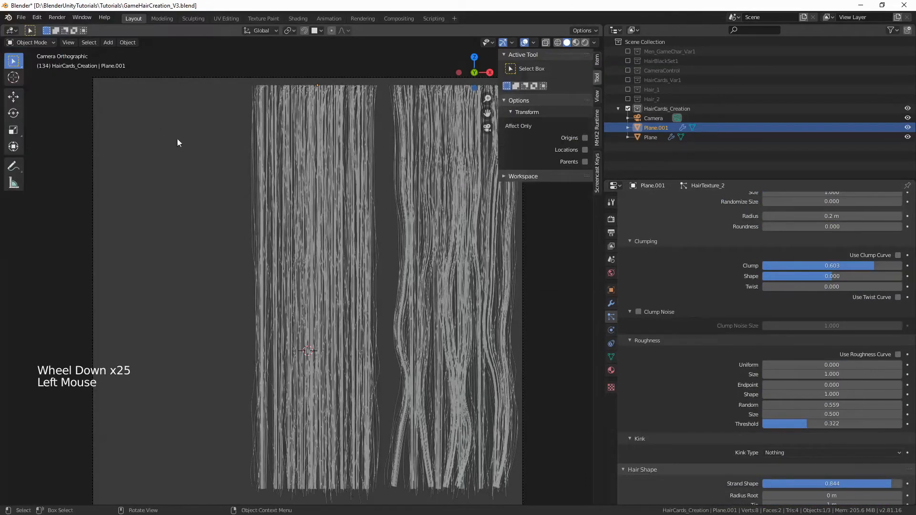
{"action": "scroll", "coordinate": [729, 319], "scroll_direction": "down", "scroll_amount": 5}
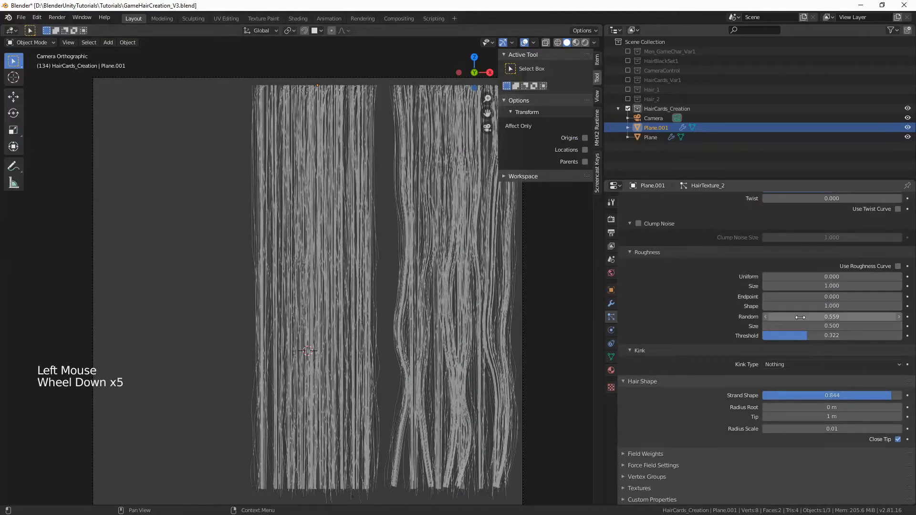
{"action": "left_click_drag", "start_coordinate": [811, 317], "coordinate": [861, 317]}
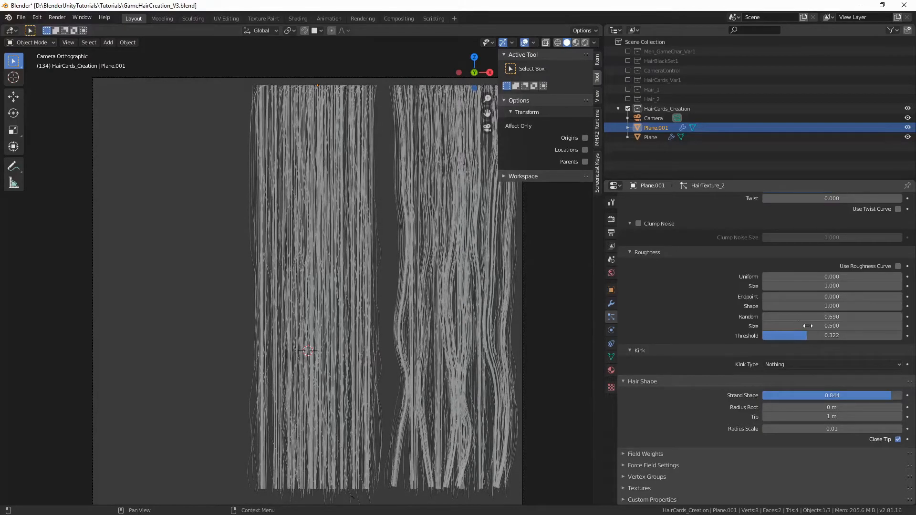
{"action": "left_click_drag", "start_coordinate": [805, 335], "coordinate": [809, 335]}
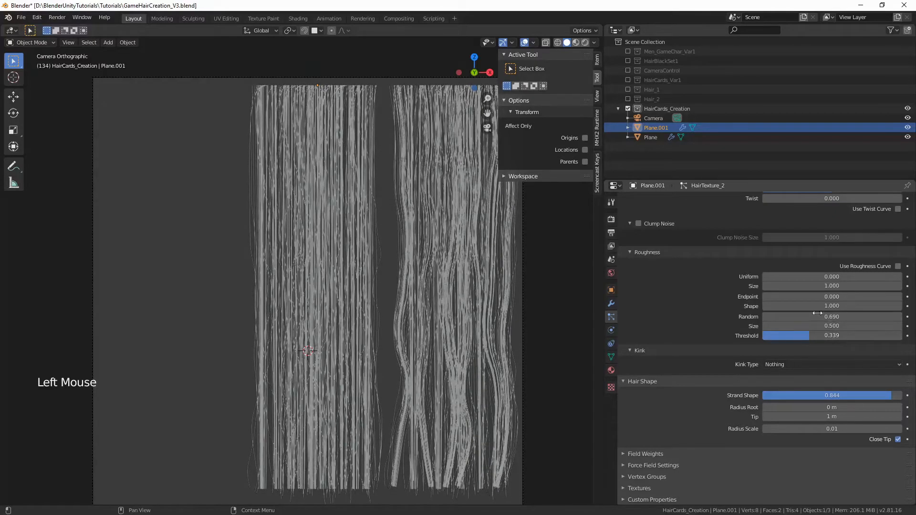
{"action": "mouse_move", "coordinate": [811, 297]}
{"action": "left_mouse_down"}
{"action": "mouse_move", "coordinate": [845, 296]}
{"action": "mouse_move", "coordinate": [821, 296]}
{"action": "left_mouse_up"}
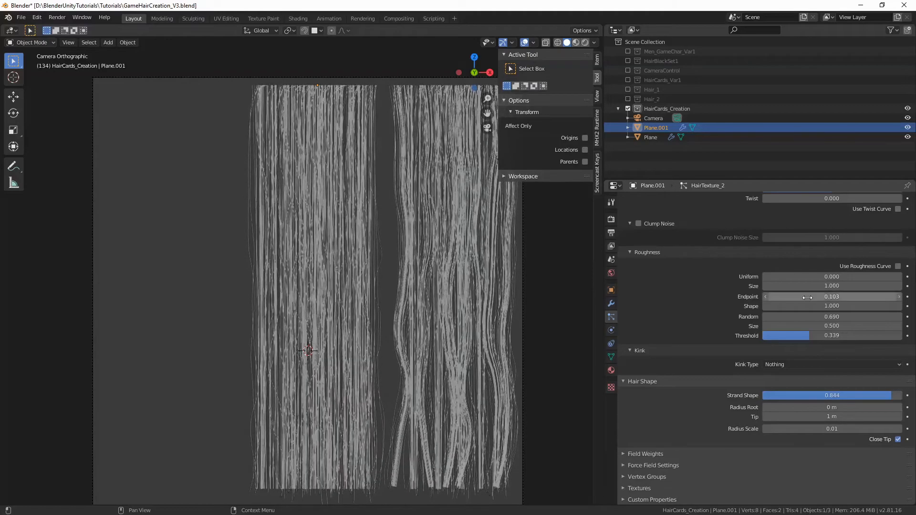
- Preview both hair textures in the camera view with rendered shading
{"action": "scroll", "coordinate": [810, 316], "scroll_direction": "down", "scroll_amount": 2}
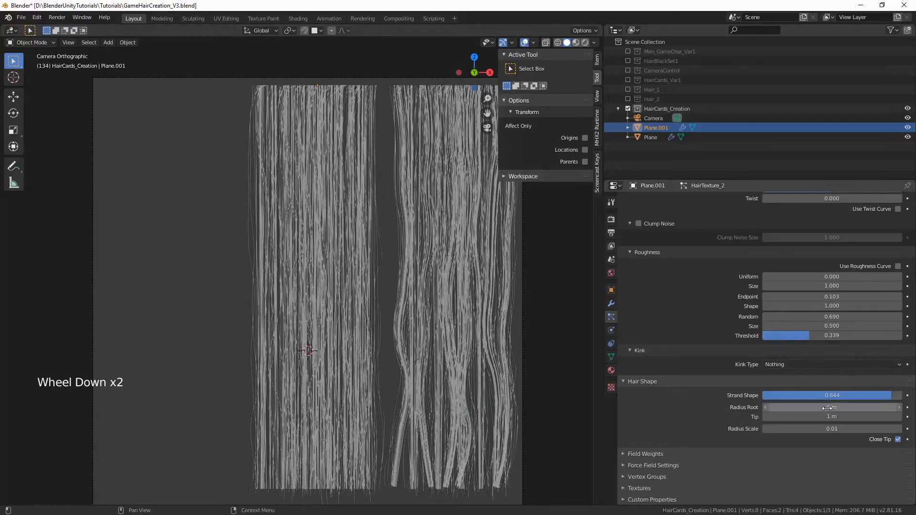
{"action": "scroll", "coordinate": [744, 400], "scroll_direction": "up", "scroll_amount": 2}
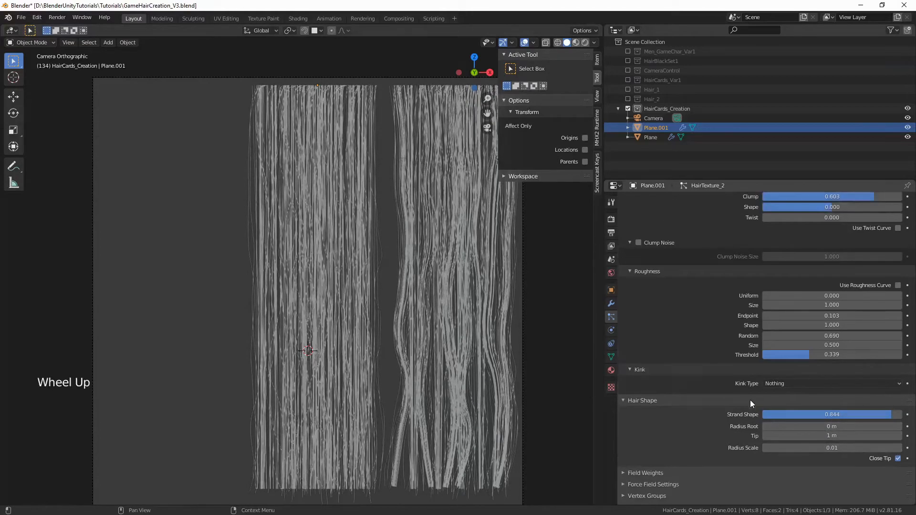
{"action": "scroll", "coordinate": [336, 209], "scroll_direction": "down", "scroll_amount": 1}
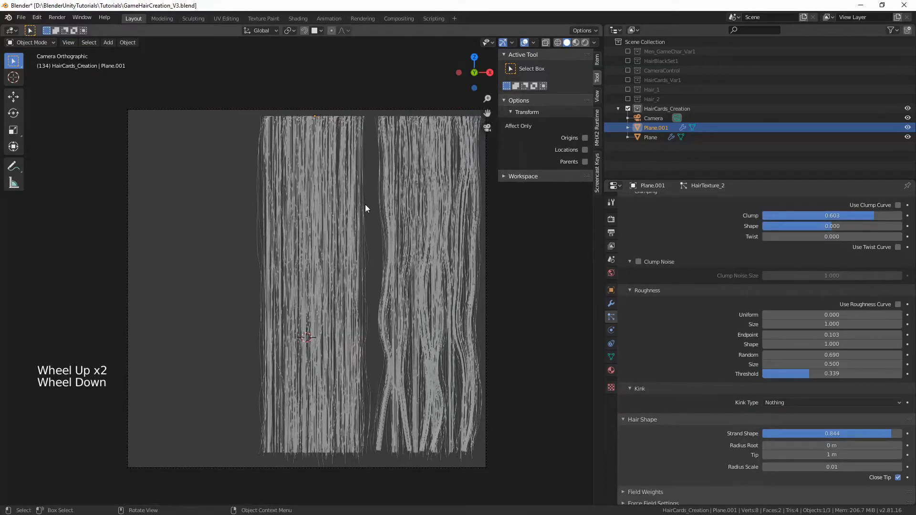
{"action": "key", "text": "z"}
{"action": "left_click", "coordinate": [368, 149]}
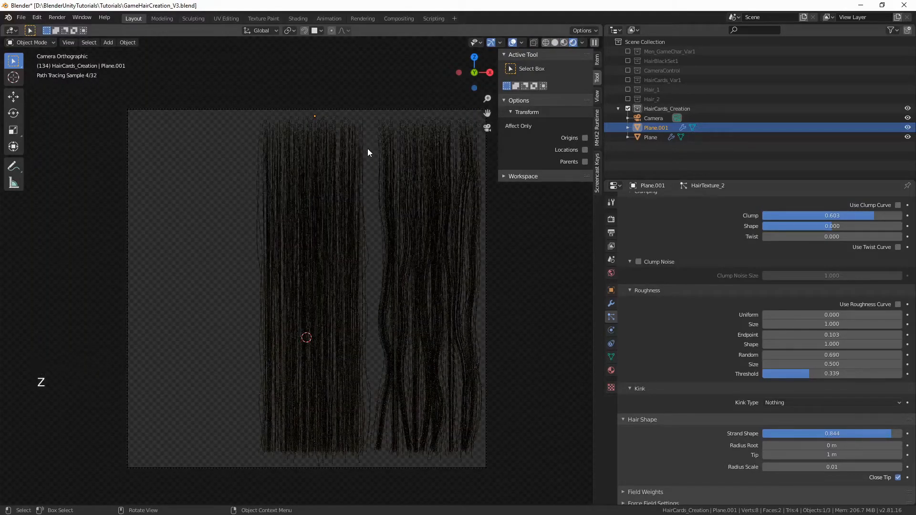
{"action": "scroll", "coordinate": [367, 148], "scroll_direction": "up", "scroll_amount": 1}
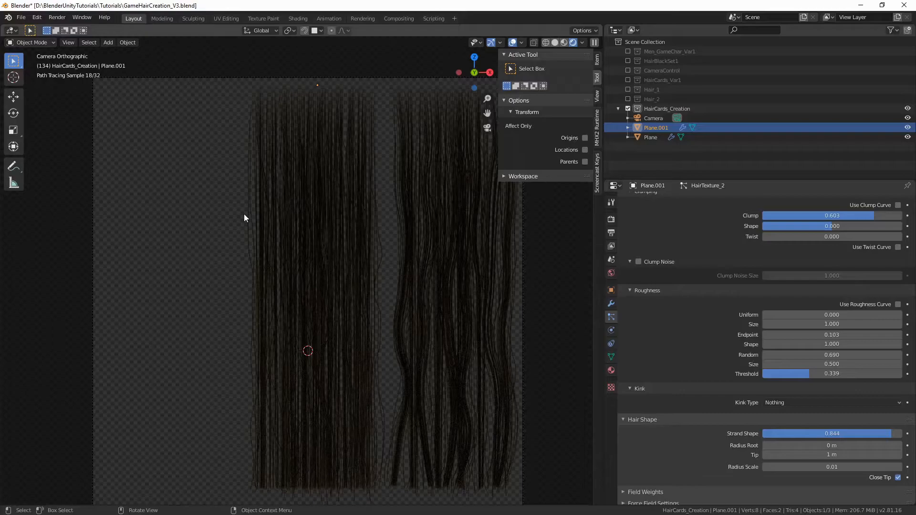
- Enter Particle Edit mode, select the entire leftmost guide strand and comb its middle and tip toward the neighbouring strands
{"action": "key", "text": "ctrl+Tab"}
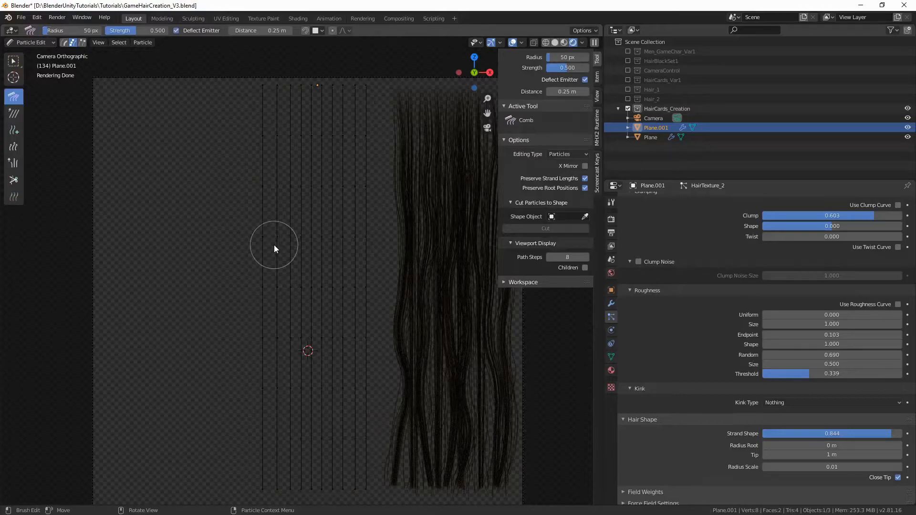
{"action": "key", "text": "c"}
{"action": "left_click", "coordinate": [272, 234]}
{"action": "key", "text": "ctrl+KP_Add"}
{"action": "key", "text": "ctrl+KP_Add"}
{"action": "key", "text": "ctrl+KP_Add"}
{"action": "key", "text": "ctrl+KP_Add"}
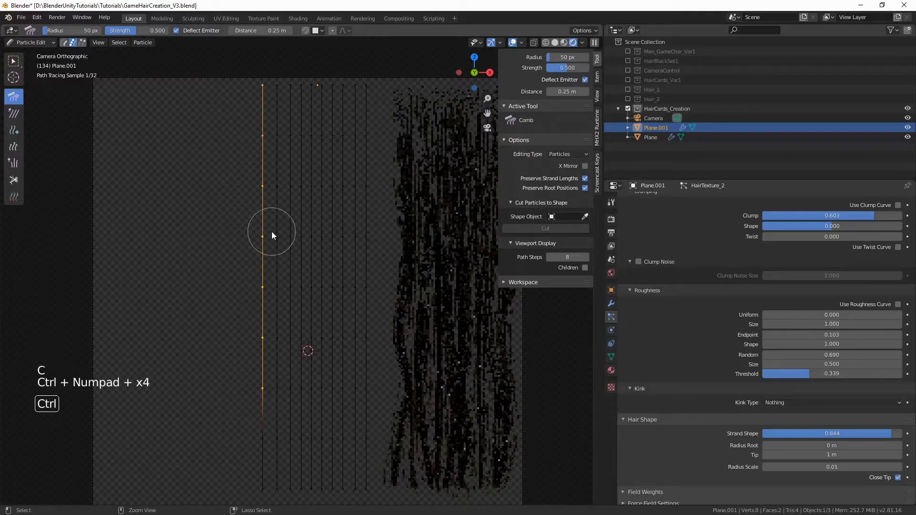
{"action": "left_click_drag", "start_coordinate": [271, 231], "coordinate": [276, 286]}
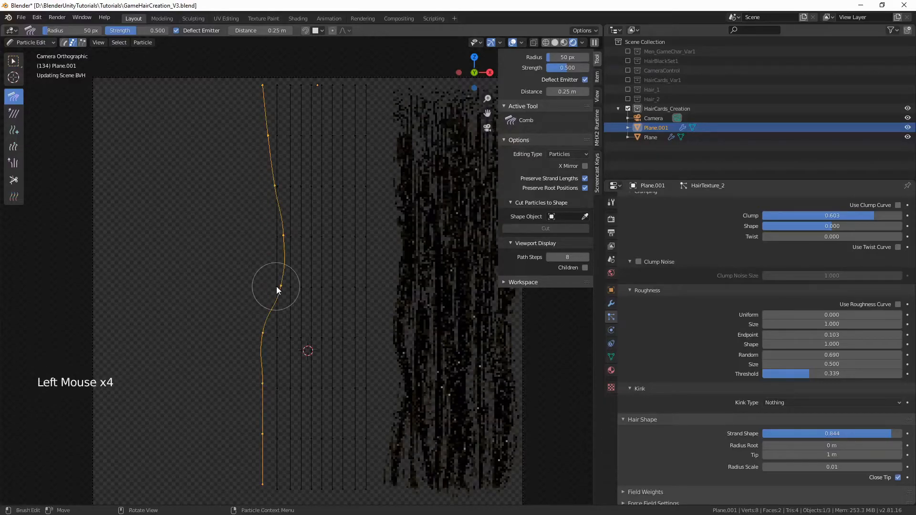
{"action": "left_click_drag", "start_coordinate": [266, 453], "coordinate": [294, 479]}
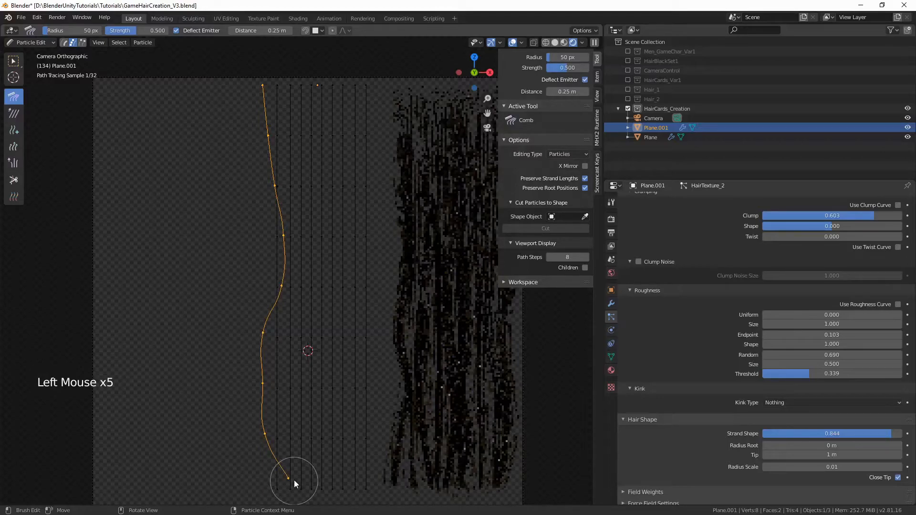
- Select the entire fourth guide strand from the left, nudge it sideways and comb a gentle wave into it
{"action": "key", "text": "ctrl+KP_Add"}
{"action": "key", "text": "ctrl+KP_Add"}
{"action": "key", "text": "ctrl+KP_Add"}
{"action": "key", "text": "ctrl+KP_Add"}
{"action": "key", "text": "ctrl+KP_Add"}
{"action": "key", "text": "ctrl+KP_Add"}
{"action": "key", "text": "ctrl+KP_Add"}
{"action": "key", "text": "ctrl+KP_Add"}
{"action": "key", "text": "ctrl+KP_Add"}
{"action": "key", "text": "g"}
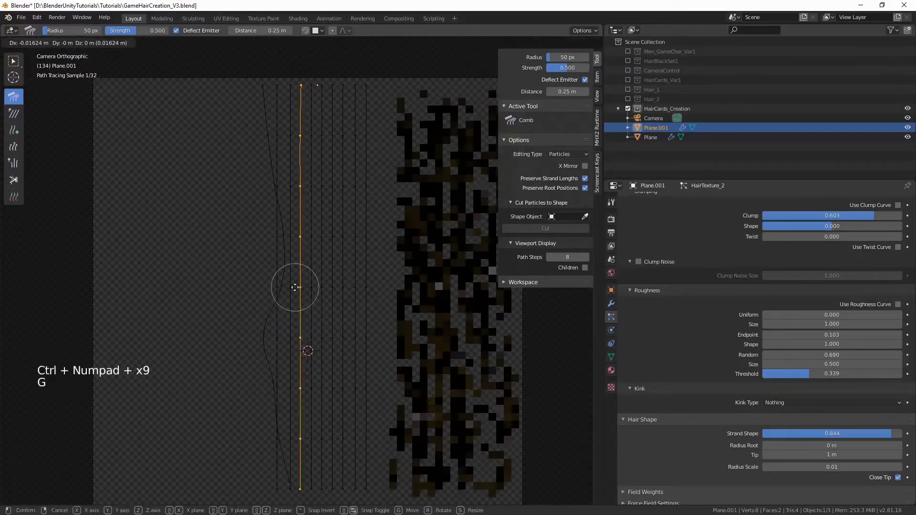
{"action": "left_click", "coordinate": [299, 288]}
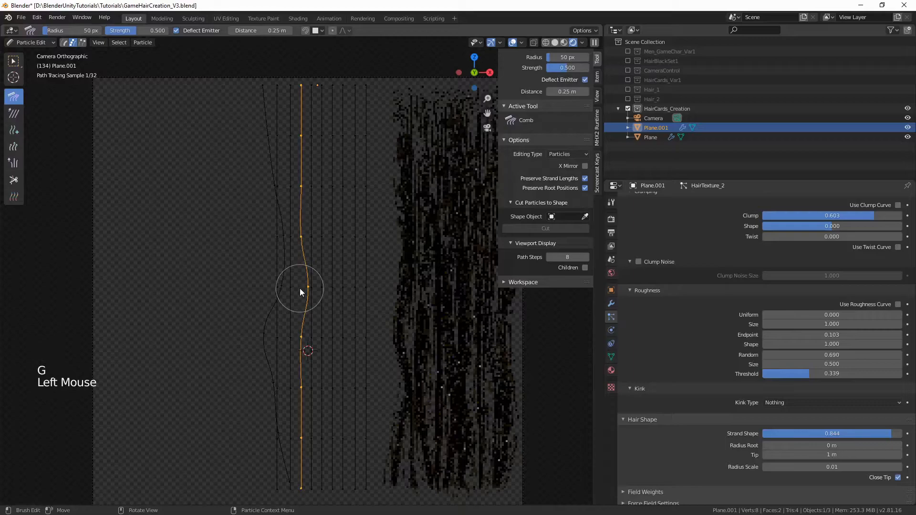
- Select the entire third guide strand from the left and nudge it slightly along the positive X axis
{"action": "left_click", "coordinate": [292, 237]}
{"action": "key", "text": "ctrl+KP_Add"}
{"action": "key", "text": "ctrl+KP_Add"}
{"action": "key", "text": "ctrl+KP_Add"}
{"action": "key", "text": "ctrl+KP_Add"}
{"action": "key", "text": "ctrl+KP_Add"}
{"action": "key", "text": "ctrl+KP_Add"}
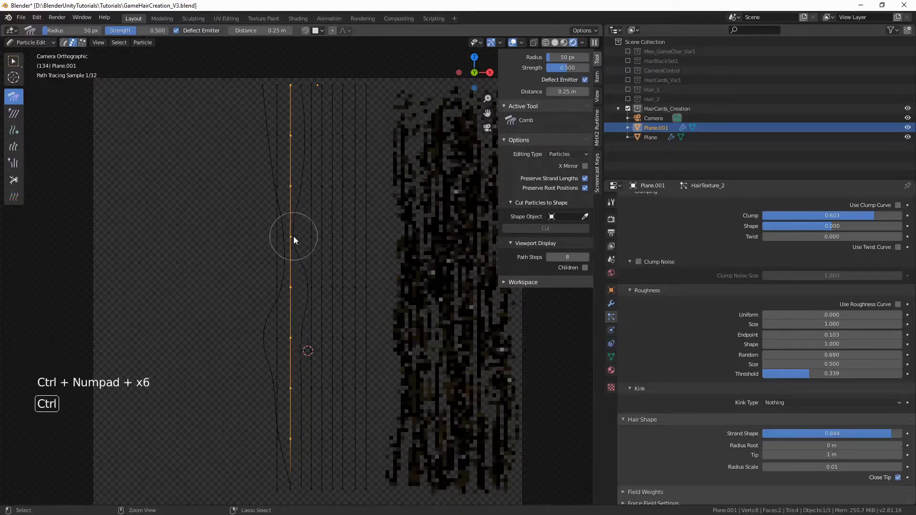
{"action": "key", "text": "ctrl+KP_Add"}
{"action": "key", "text": "ctrl+KP_Add"}
{"action": "key", "text": "ctrl+KP_Add"}
{"action": "key", "text": "ctrl+KP_Add"}
{"action": "key", "text": "ctrl+KP_Add"}
{"action": "key", "text": "g"}
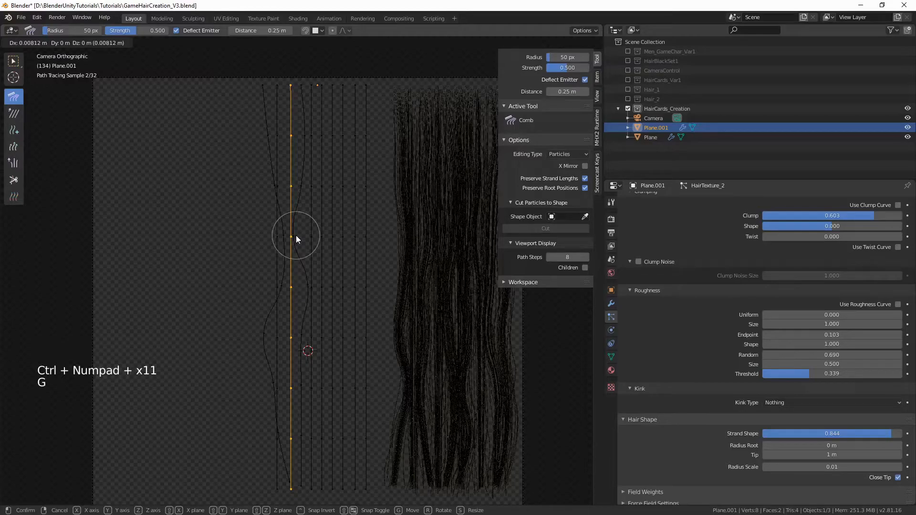
{"action": "left_click", "coordinate": [296, 236]}
- Comb the third guide strand from the left into soft waves, with its tip bent toward the first strand
{"action": "left_click_drag", "start_coordinate": [274, 485], "coordinate": [299, 390]}
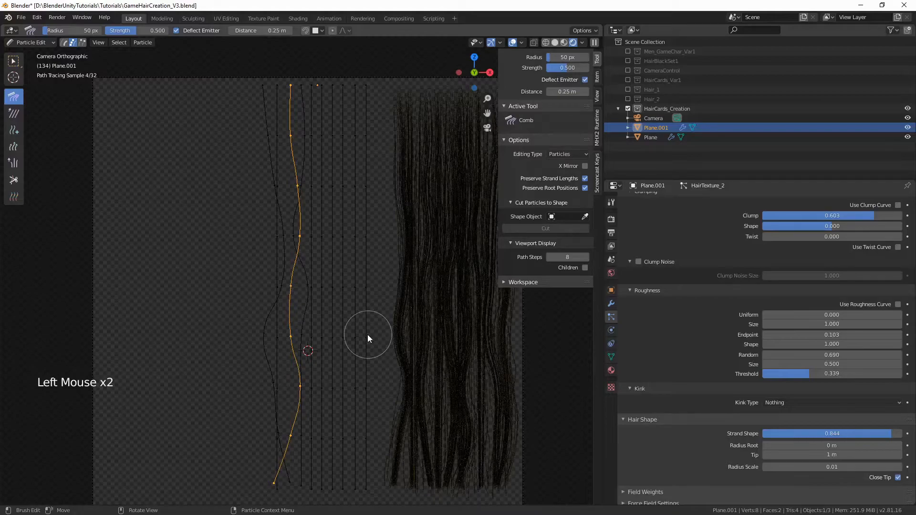
{"action": "left_click_drag", "start_coordinate": [305, 386], "coordinate": [288, 385]}
{"action": "left_click_drag", "start_coordinate": [289, 337], "coordinate": [296, 336]}
{"action": "left_click_drag", "start_coordinate": [290, 292], "coordinate": [286, 293]}
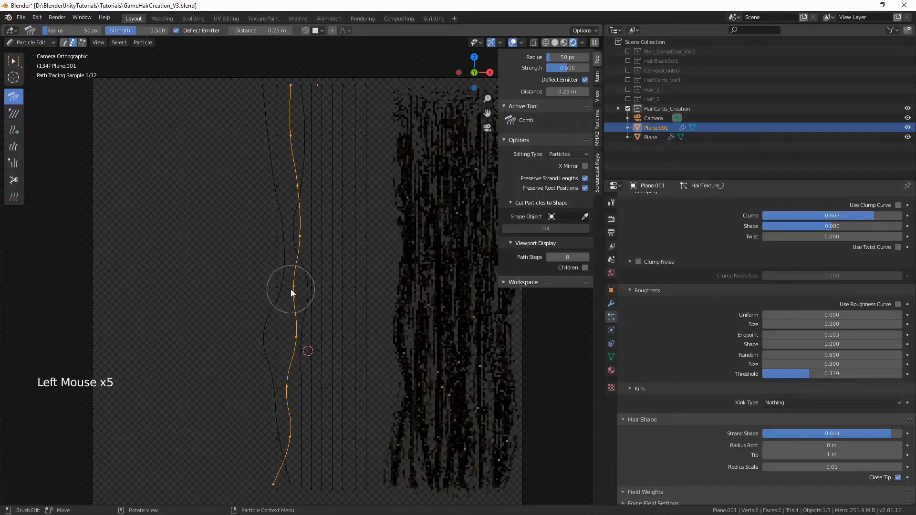
- Clear the selection, select the entire sixth guide strand from the left and comb it into a gentle wave
{"action": "key", "text": "alt+a"}
{"action": "key", "text": "c"}
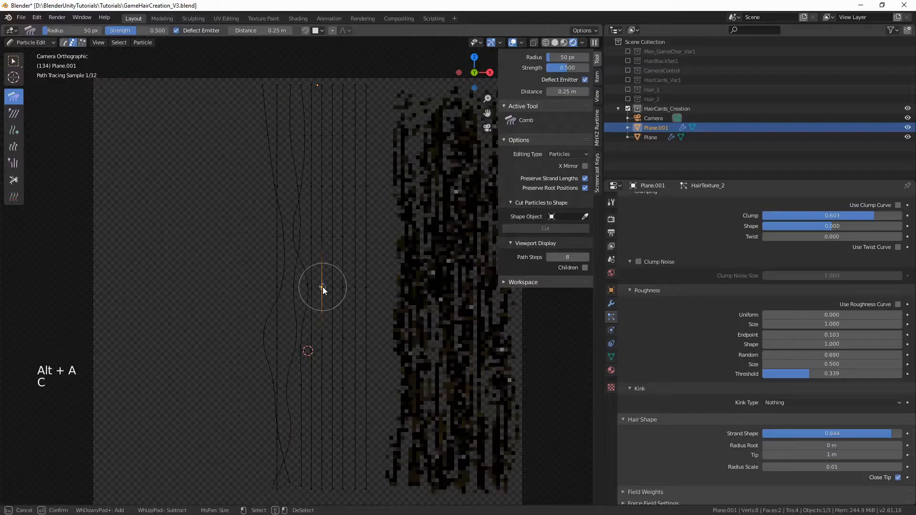
{"action": "left_click_drag", "start_coordinate": [322, 289], "coordinate": [312, 184]}
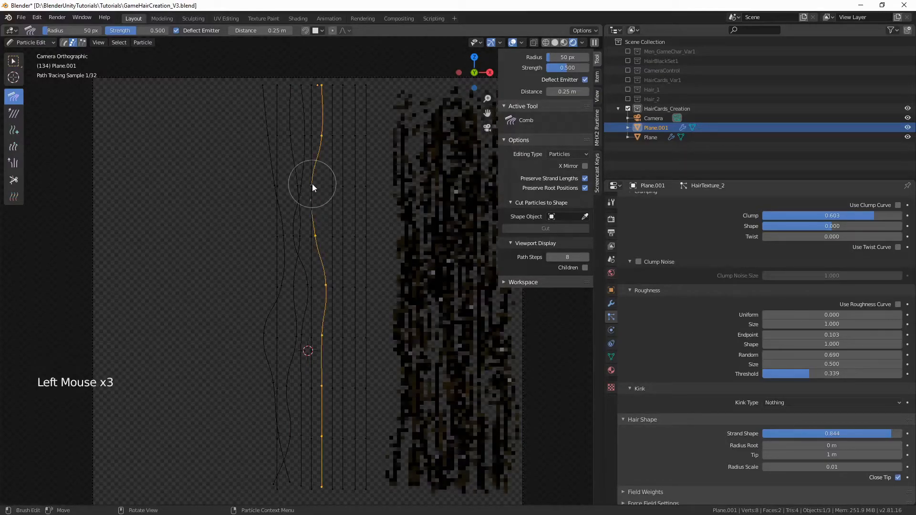
{"action": "left_click_drag", "start_coordinate": [312, 184], "coordinate": [316, 114]}
{"action": "left_click_drag", "start_coordinate": [322, 391], "coordinate": [329, 446]}
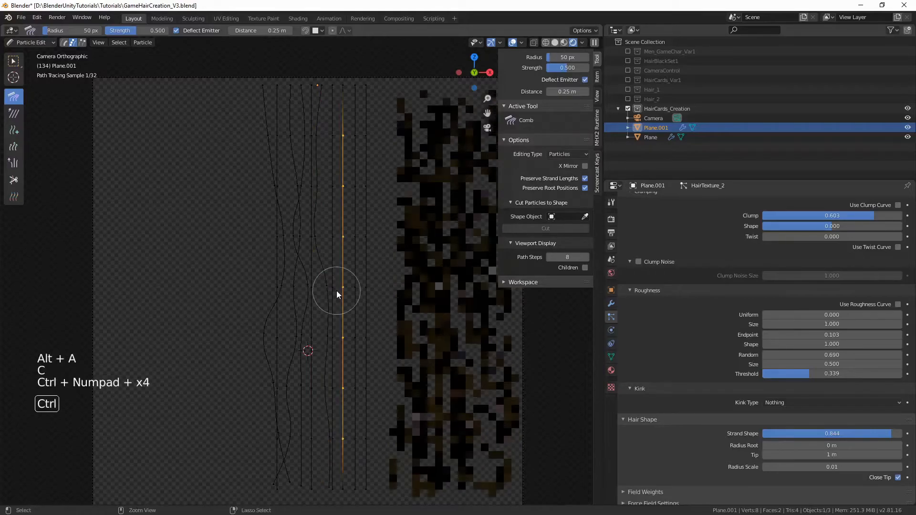
- Comb the eighth guide strand from the left into several waves and return to Object Mode to view the rendered hair
{"action": "left_click_drag", "start_coordinate": [336, 291], "coordinate": [339, 193]}
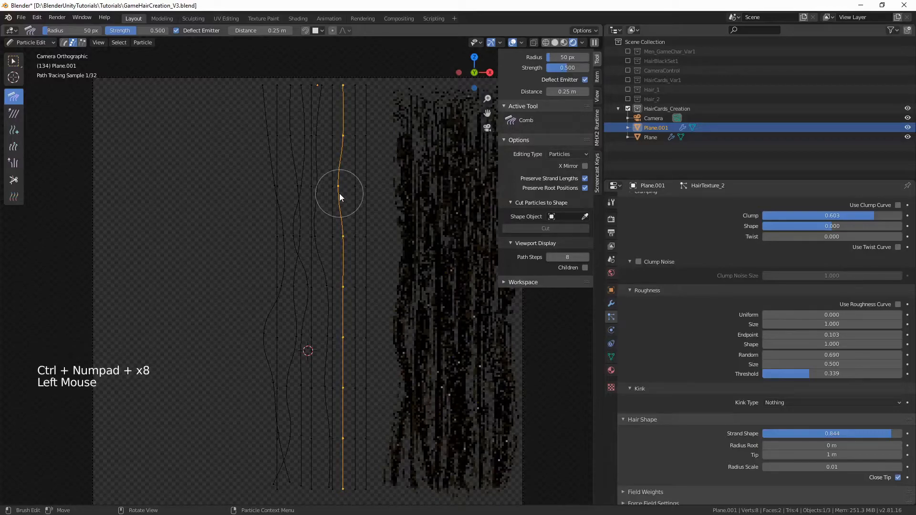
{"action": "mouse_move", "coordinate": [339, 193]}
{"action": "left_mouse_down"}
{"action": "mouse_move", "coordinate": [336, 384]}
{"action": "mouse_move", "coordinate": [320, 382]}
{"action": "left_mouse_up"}
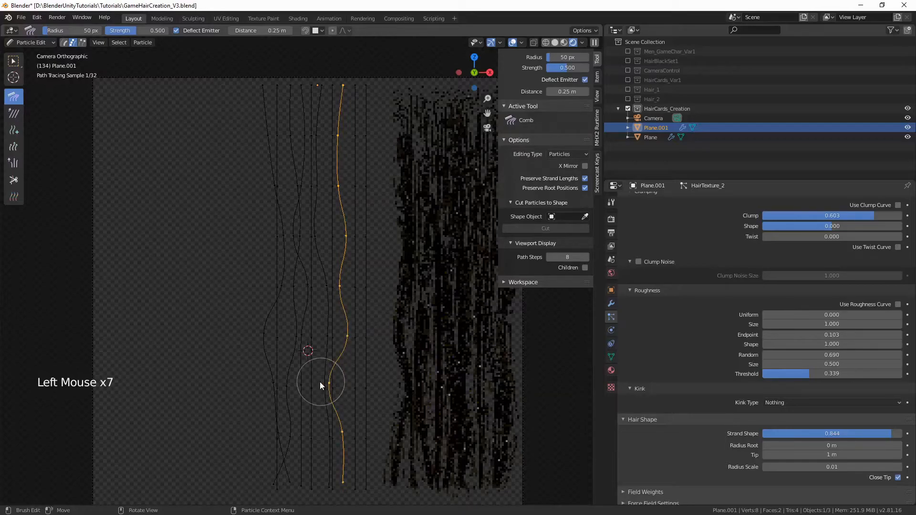
{"action": "left_click", "coordinate": [31, 42]}
{"action": "left_click", "coordinate": [54, 67]}
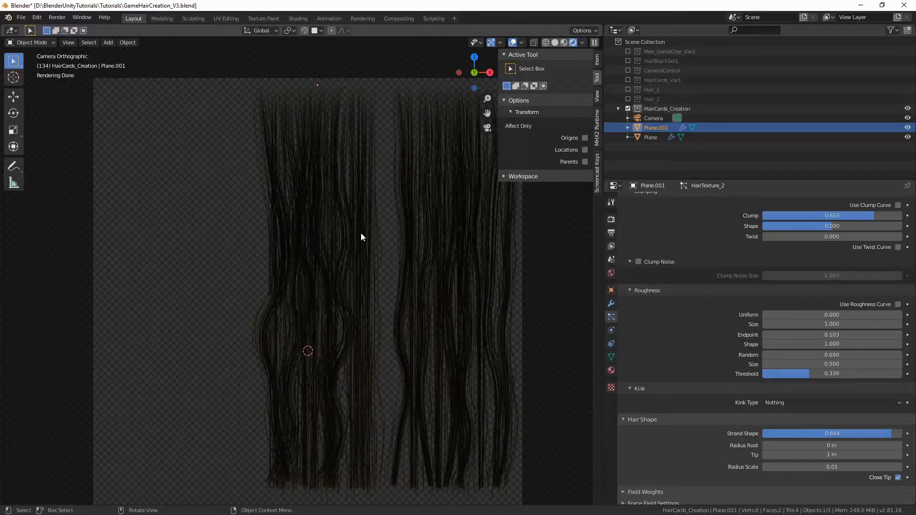
- Re-enter Particle Edit mode, clear the selection and select the entire fifth guide strand from the left
{"action": "left_click", "coordinate": [36, 43]}
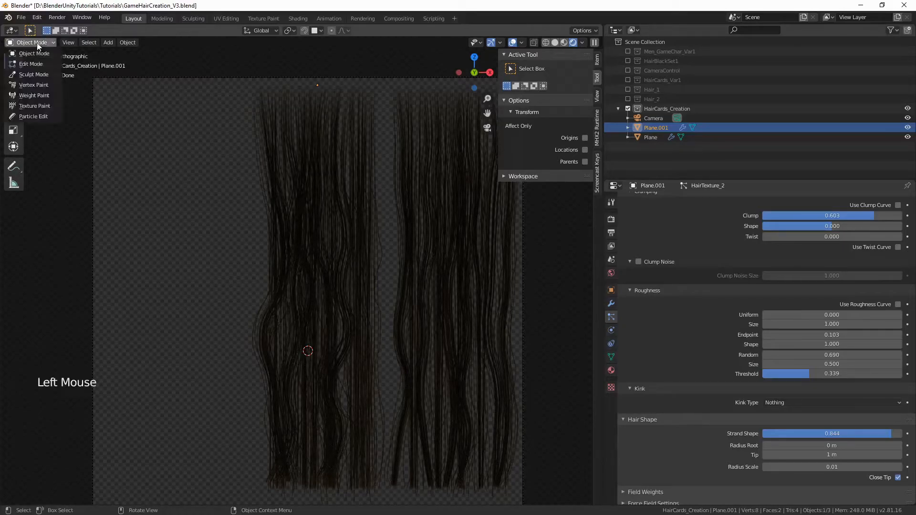
{"action": "left_click", "coordinate": [32, 116]}
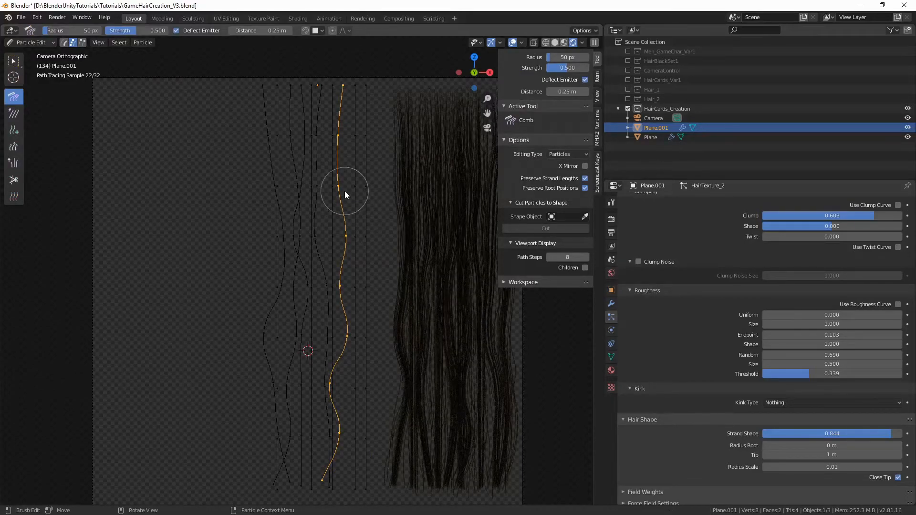
{"action": "key", "text": "alt"}
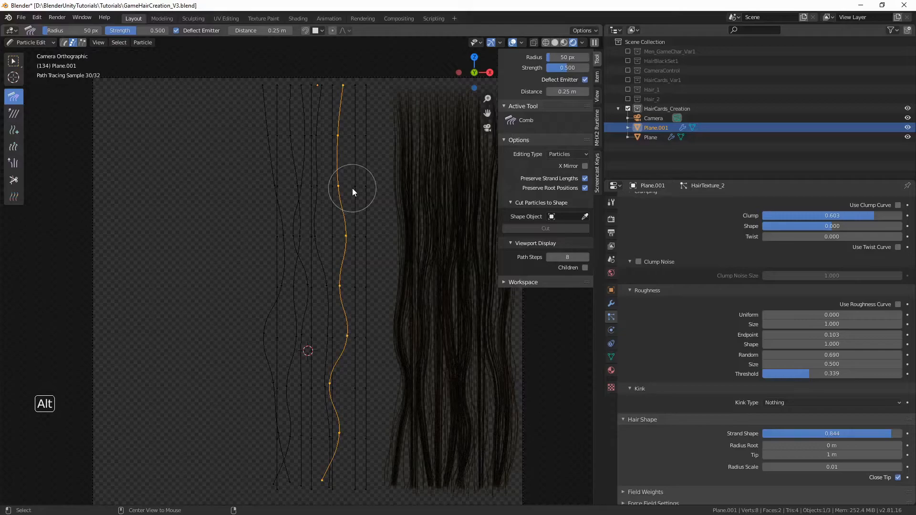
{"action": "key", "text": "alt+a"}
{"action": "key", "text": "c"}
{"action": "left_click", "coordinate": [313, 181]}
{"action": "key", "text": "ctrl+KP_Add"}
{"action": "key", "text": "ctrl+KP_Add"}
{"action": "key", "text": "ctrl+KP_Add"}
{"action": "key", "text": "ctrl+KP_Add"}
{"action": "key", "text": "ctrl+KP_Add"}
{"action": "key", "text": "ctrl+KP_Add"}
{"action": "key", "text": "ctrl+KP_Add"}
{"action": "key", "text": "ctrl+KP_Add"}
{"action": "key", "text": "ctrl+KP_Add"}
{"action": "key", "text": "ctrl+KP_Add"}
- Comb alternating bends into the fifth guide strand's middle and sweep its lower end toward the sixth strand
{"action": "left_click_drag", "start_coordinate": [311, 336], "coordinate": [315, 340]}
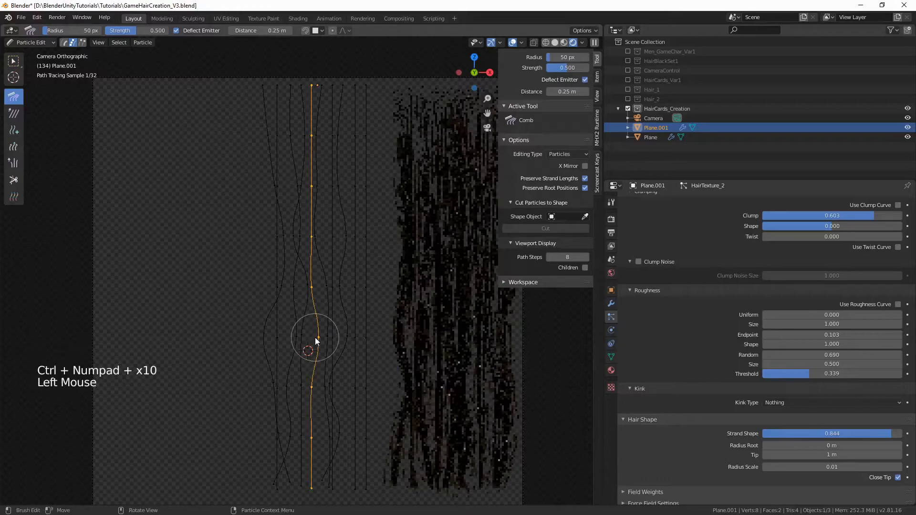
{"action": "left_click_drag", "start_coordinate": [315, 337], "coordinate": [308, 338]}
{"action": "left_click_drag", "start_coordinate": [313, 385], "coordinate": [308, 387]}
{"action": "mouse_move", "coordinate": [316, 441]}
{"action": "left_mouse_down"}
{"action": "mouse_move", "coordinate": [334, 445]}
{"action": "mouse_move", "coordinate": [329, 438]}
{"action": "left_mouse_up"}
{"action": "left_click_drag", "start_coordinate": [329, 438], "coordinate": [325, 431]}
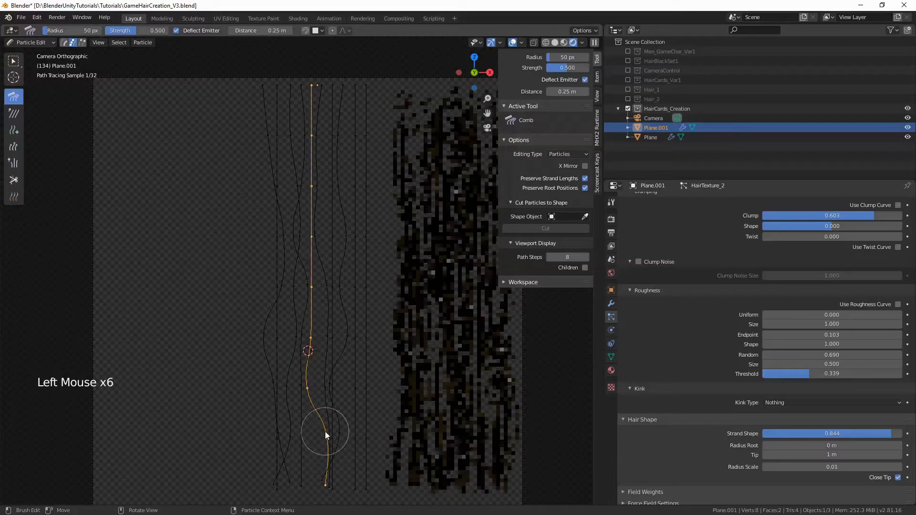
{"action": "left_click_drag", "start_coordinate": [308, 387], "coordinate": [315, 385]}
{"action": "left_click_drag", "start_coordinate": [312, 335], "coordinate": [302, 333]}
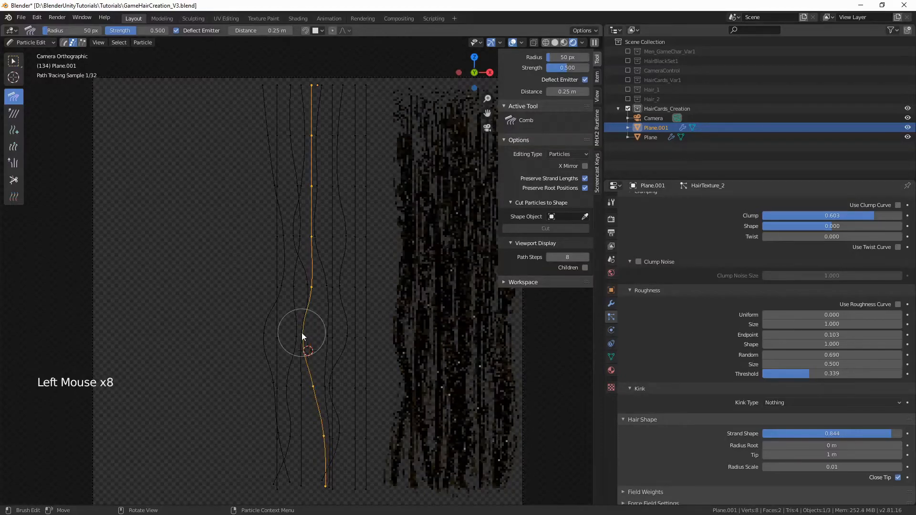
{"action": "left_click_drag", "start_coordinate": [314, 228], "coordinate": [321, 225]}
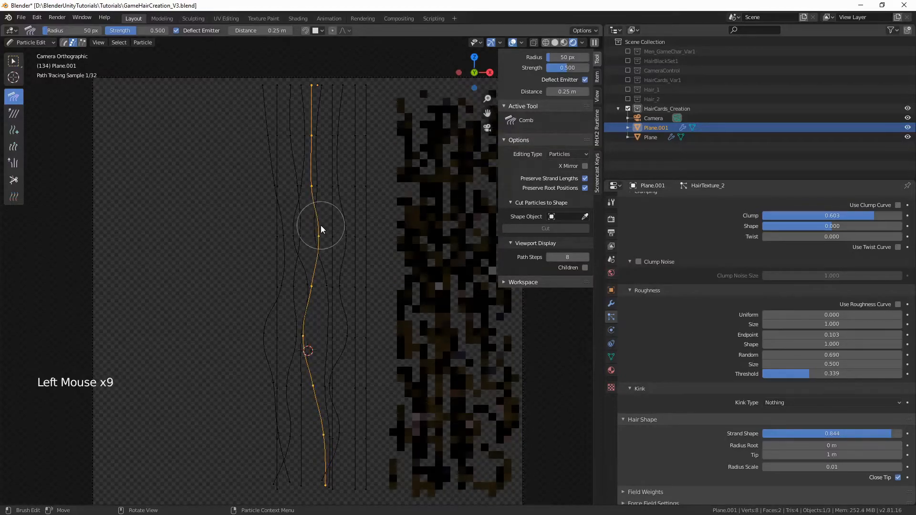
- Comb a slight bend into the upper part of the fifth guide strand and select the entire second-to-last guide strand instead
{"action": "left_click_drag", "start_coordinate": [311, 138], "coordinate": [307, 136]}
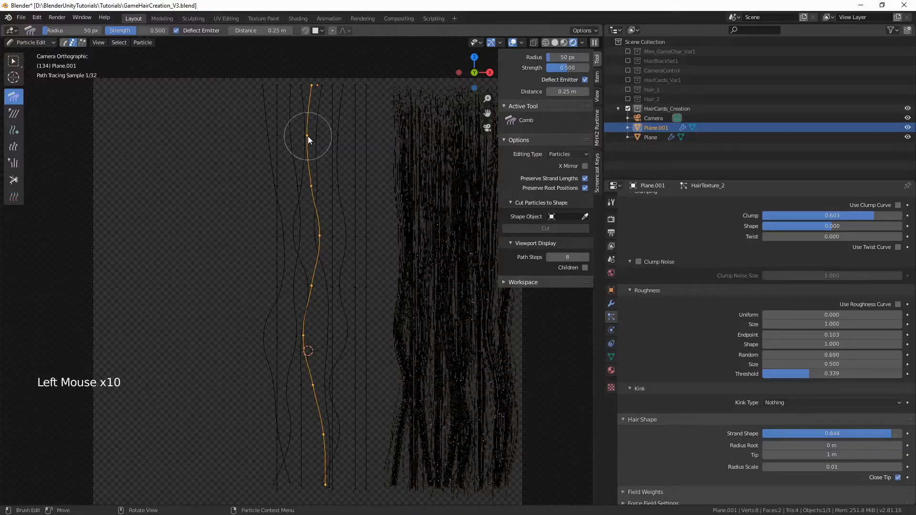
{"action": "key", "text": "alt+a"}
{"action": "key", "text": "c"}
{"action": "left_click", "coordinate": [355, 136]}
{"action": "key", "text": "ctrl+KP_Add"}
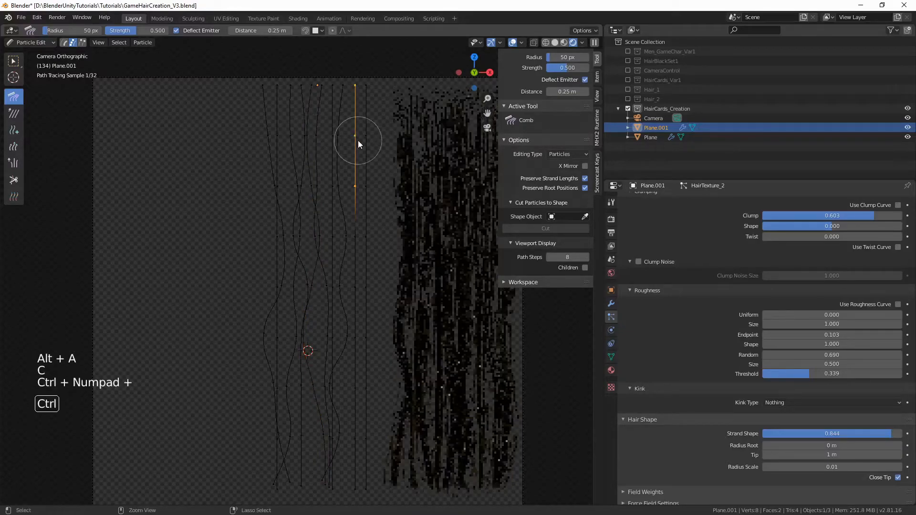
{"action": "key", "text": "ctrl+KP_Add"}
{"action": "key", "text": "ctrl+KP_Add"}
{"action": "key", "text": "ctrl+KP_Add"}
{"action": "key", "text": "ctrl+KP_Add"}
{"action": "key", "text": "ctrl+KP_Add"}
{"action": "key", "text": "ctrl+KP_Add"}
{"action": "key", "text": "ctrl+KP_Add"}
{"action": "key", "text": "ctrl+KP_Add"}
{"action": "key", "text": "ctrl+KP_Add"}
{"action": "key", "text": "ctrl+KP_Add"}
{"action": "key", "text": "ctrl+KP_Add"}
{"action": "key", "text": "ctrl+KP_Add"}
- Comb alternating bends along the second-to-last guide strand and sweep its tip inward toward the neighbouring strands
{"action": "mouse_move", "coordinate": [358, 140]}
{"action": "left_mouse_down"}
{"action": "mouse_move", "coordinate": [353, 184]}
{"action": "mouse_move", "coordinate": [353, 141]}
{"action": "left_mouse_up"}
{"action": "left_click_drag", "start_coordinate": [352, 288], "coordinate": [355, 291]}
{"action": "left_click_drag", "start_coordinate": [359, 339], "coordinate": [354, 436]}
{"action": "left_click_drag", "start_coordinate": [357, 476], "coordinate": [336, 482]}
{"action": "mouse_move", "coordinate": [345, 205]}
{"action": "left_mouse_down"}
{"action": "mouse_move", "coordinate": [352, 139]}
{"action": "mouse_move", "coordinate": [357, 182]}
{"action": "left_mouse_up"}
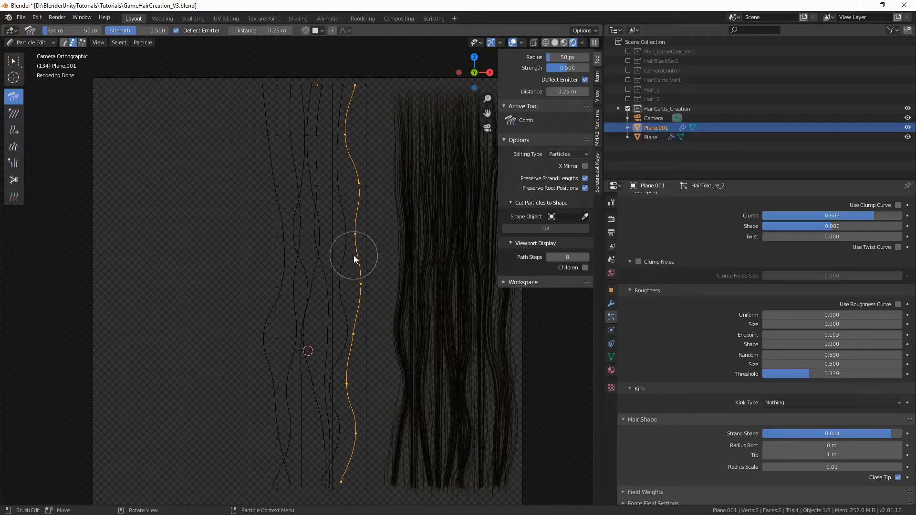
- Clear the selection and select the entire outermost guide strand beside the rendered hair
{"action": "key", "text": "alt+a"}
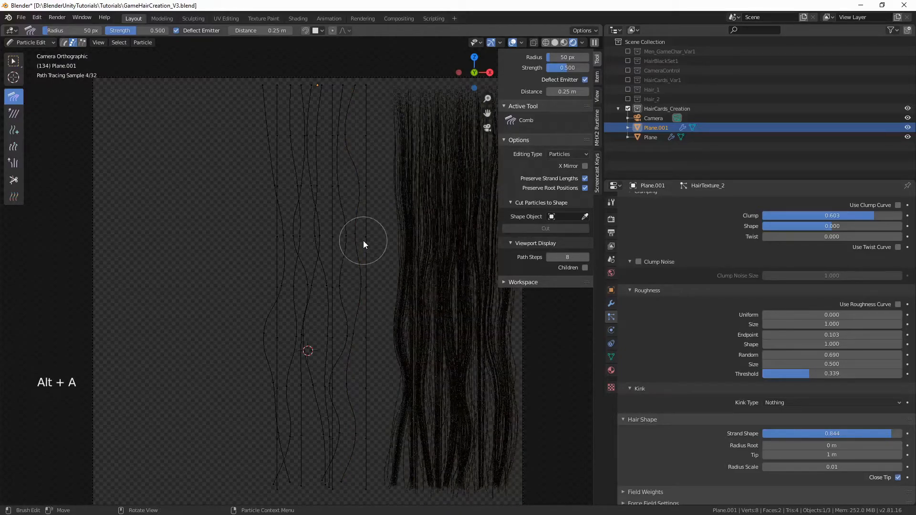
{"action": "key", "text": "c"}
{"action": "left_click", "coordinate": [365, 239]}
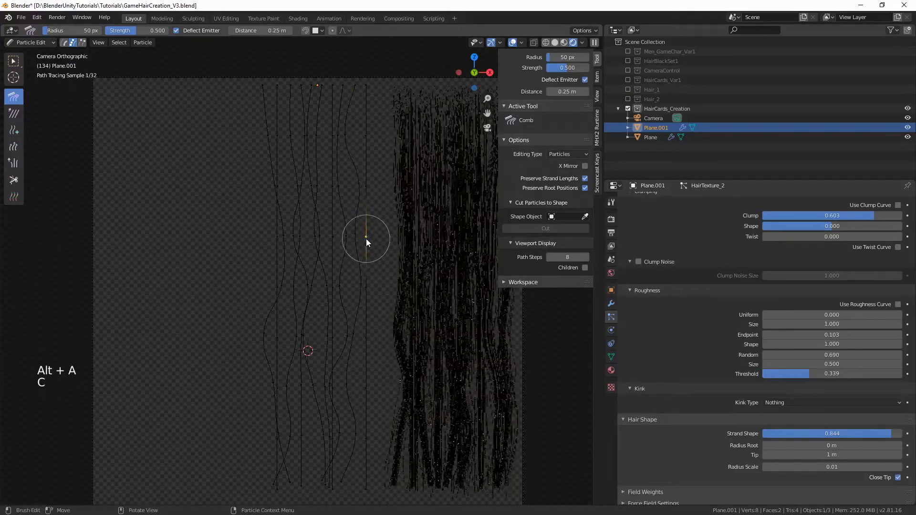
{"action": "key", "text": "ctrl+KP_Add"}
{"action": "key", "text": "ctrl+KP_Add"}
{"action": "key", "text": "ctrl+KP_Add"}
{"action": "key", "text": "ctrl+KP_Add"}
{"action": "key", "text": "ctrl+KP_Add"}
{"action": "key", "text": "ctrl+KP_Add"}
{"action": "key", "text": "ctrl+KP_Add"}
{"action": "key", "text": "ctrl+KP_Add"}
- Comb the outermost guide strand into gentle waves with its tip swept inward and return to Object Mode
{"action": "mouse_move", "coordinate": [373, 239]}
{"action": "left_mouse_down"}
{"action": "mouse_move", "coordinate": [359, 237]}
{"action": "mouse_move", "coordinate": [354, 188]}
{"action": "mouse_move", "coordinate": [366, 135]}
{"action": "mouse_move", "coordinate": [358, 155]}
{"action": "left_mouse_up"}
{"action": "left_click_drag", "start_coordinate": [362, 253], "coordinate": [364, 237]}
{"action": "left_click_drag", "start_coordinate": [366, 286], "coordinate": [350, 283]}
{"action": "left_click_drag", "start_coordinate": [377, 331], "coordinate": [363, 332]}
{"action": "left_click_drag", "start_coordinate": [371, 364], "coordinate": [362, 377]}
{"action": "mouse_move", "coordinate": [374, 438]}
{"action": "left_mouse_down"}
{"action": "mouse_move", "coordinate": [377, 468]}
{"action": "mouse_move", "coordinate": [350, 480]}
{"action": "left_mouse_up"}
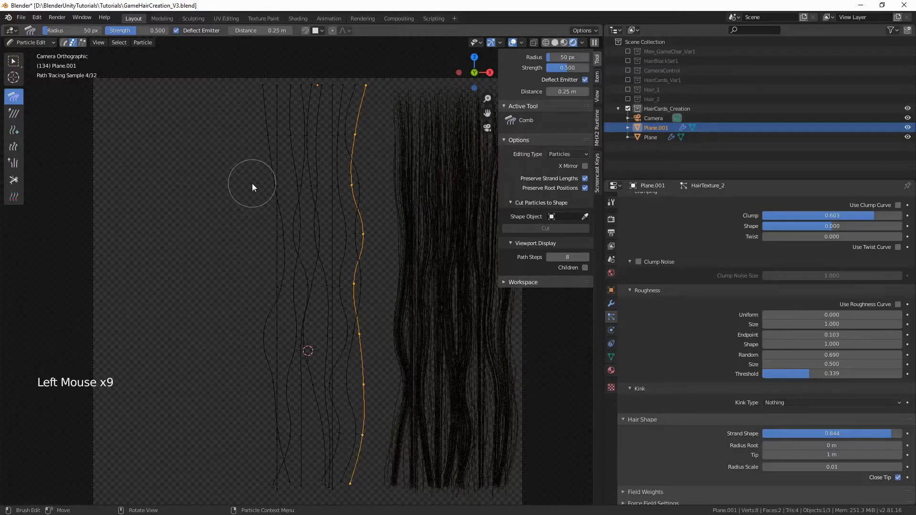
{"action": "left_click", "coordinate": [31, 42]}
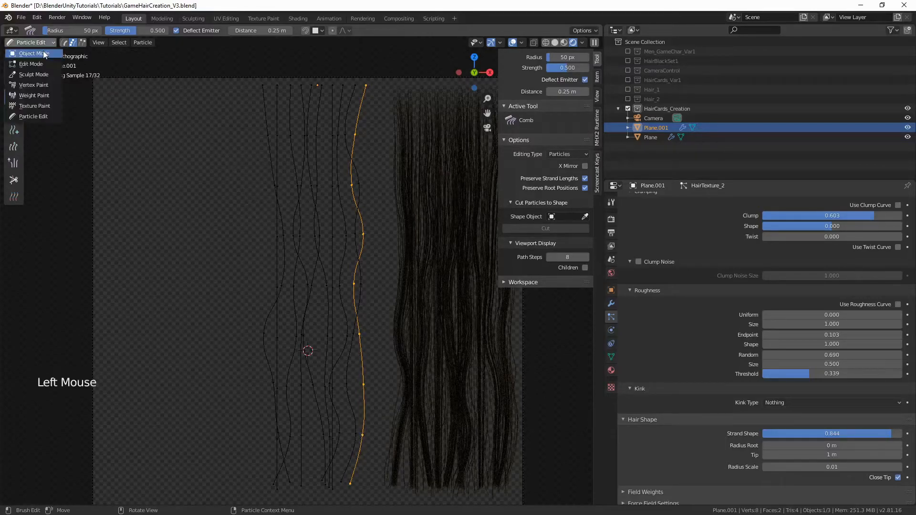
{"action": "left_click", "coordinate": [29, 49]}
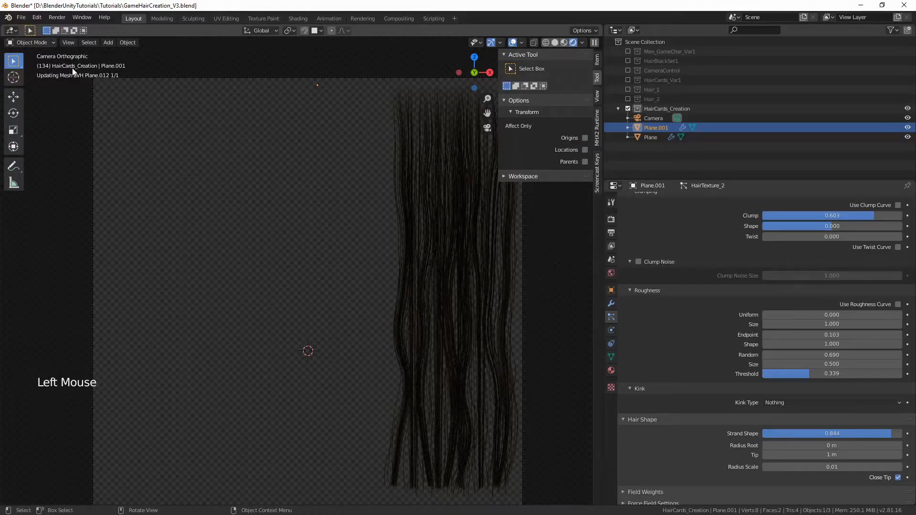
- Back in Particle Edit mode, clear the selection, select the straight second guide strand from the left and comb bends into it
{"action": "key", "text": "alt+a"}
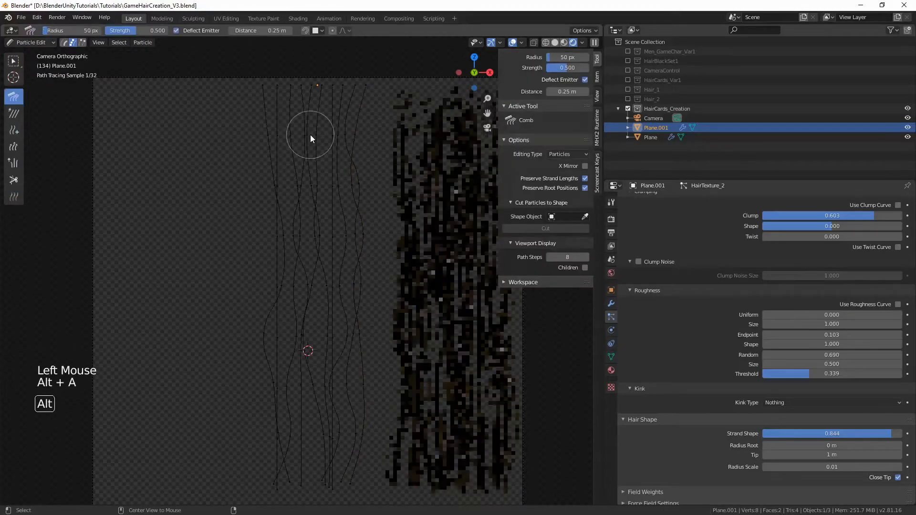
{"action": "key", "text": "c"}
{"action": "left_click", "coordinate": [284, 136]}
{"action": "key", "text": "ctrl+KP_Add"}
{"action": "key", "text": "ctrl+KP_Add"}
{"action": "key", "text": "ctrl+KP_Add"}
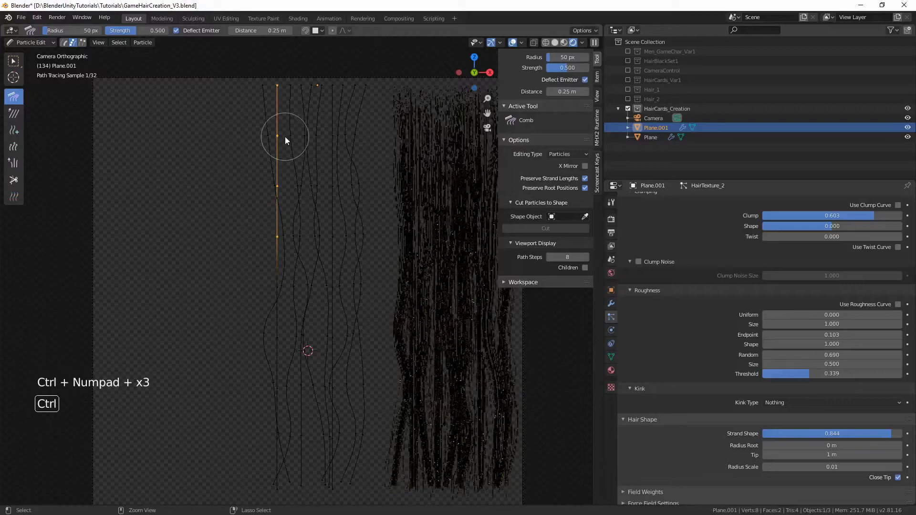
{"action": "mouse_move", "coordinate": [285, 136]}
{"action": "left_mouse_down"}
{"action": "mouse_move", "coordinate": [295, 181]}
{"action": "mouse_move", "coordinate": [286, 303]}
{"action": "left_mouse_up"}
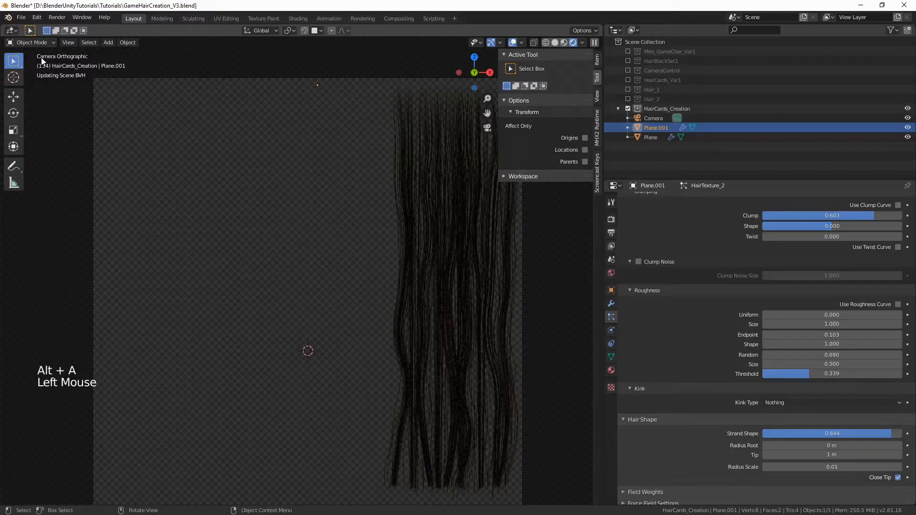
- Lower the particle hair's render path Steps to 2 and raise them back to 9
{"action": "scroll", "coordinate": [317, 140], "scroll_direction": "down", "scroll_amount": 4}
{"action": "scroll", "coordinate": [318, 140], "scroll_direction": "up", "scroll_amount": 3}
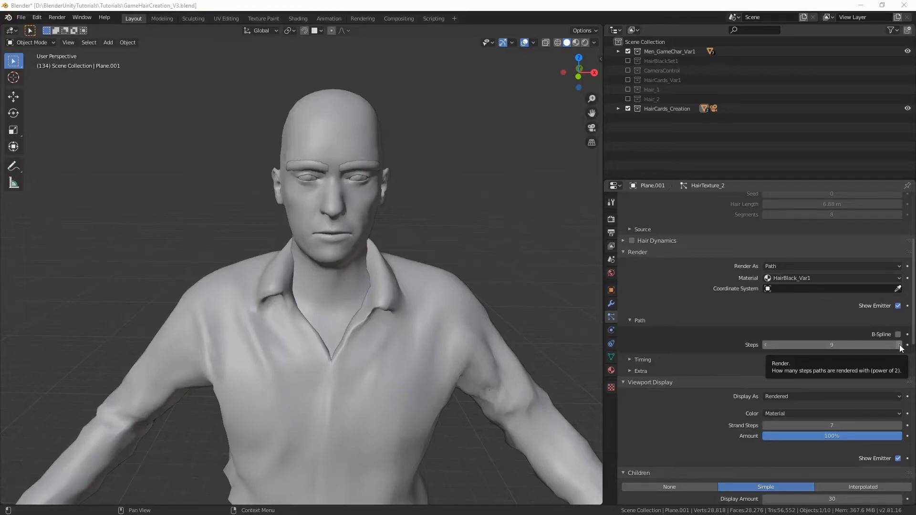
{"action": "left_click", "coordinate": [765, 345]}
{"action": "left_click", "coordinate": [764, 345]}
{"action": "left_click", "coordinate": [765, 345]}
{"action": "left_click", "coordinate": [765, 345]}
{"action": "left_click", "coordinate": [764, 345]}
{"action": "left_click", "coordinate": [765, 345]}
{"action": "left_click", "coordinate": [765, 344]}
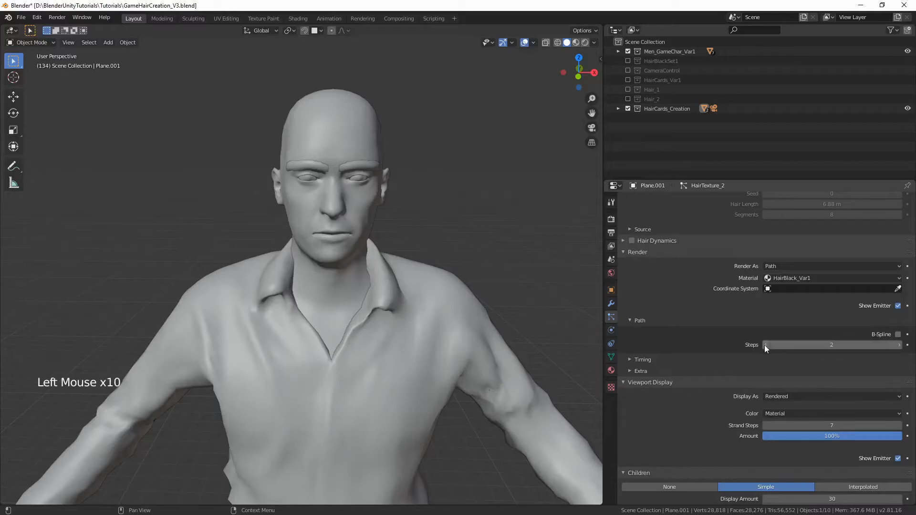
{"action": "left_click", "coordinate": [899, 345]}
{"action": "left_click", "coordinate": [900, 345]}
{"action": "left_click", "coordinate": [899, 345]}
{"action": "left_click", "coordinate": [900, 345]}
{"action": "left_click", "coordinate": [900, 344]}
{"action": "left_click", "coordinate": [899, 345]}
{"action": "left_click", "coordinate": [900, 345]}
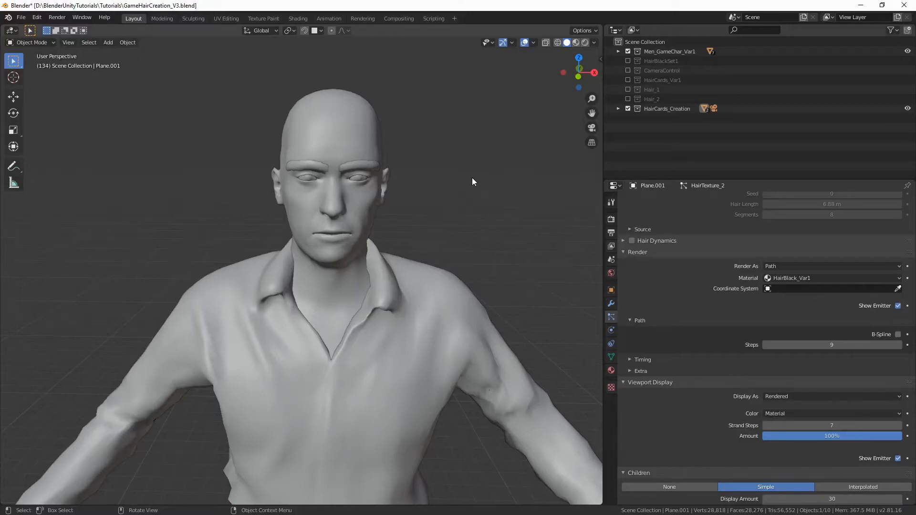
- Exclude the HairCards_Creation collection and hide the Eyebrow009.002 and High-poly.002 objects in the Men_GameChar_Var1 collection
{"action": "left_click", "coordinate": [628, 108]}
{"action": "mouse_move", "coordinate": [468, 163]}
{"action": "middle_mouse_down", "text": "shift"}
{"action": "mouse_move", "coordinate": [494, 190]}
{"action": "mouse_move", "coordinate": [459, 165]}
{"action": "middle_mouse_up", "text": "shift"}
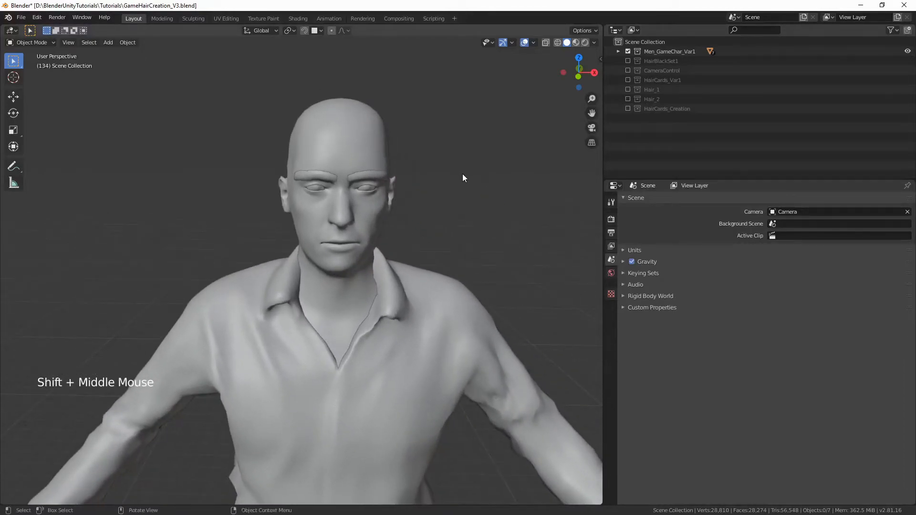
{"action": "left_click", "coordinate": [618, 51]}
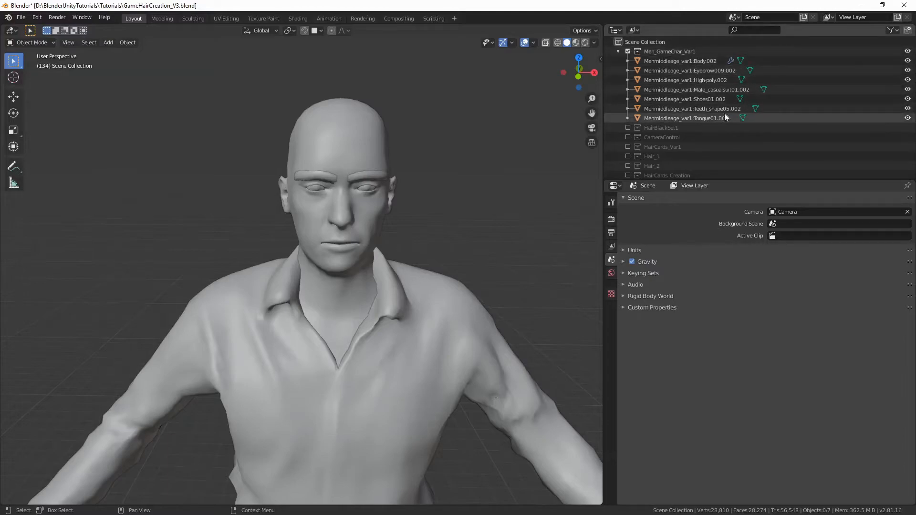
{"action": "left_click", "coordinate": [908, 71]}
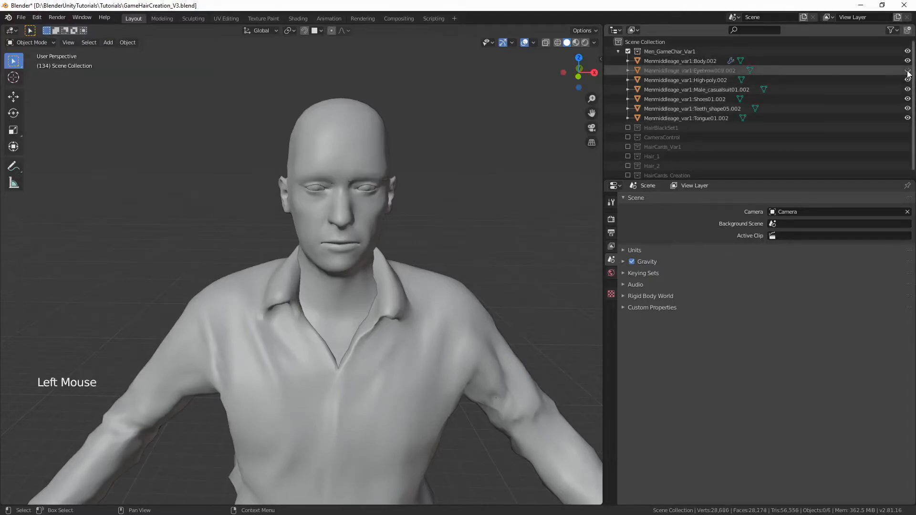
{"action": "left_click", "coordinate": [908, 80]}
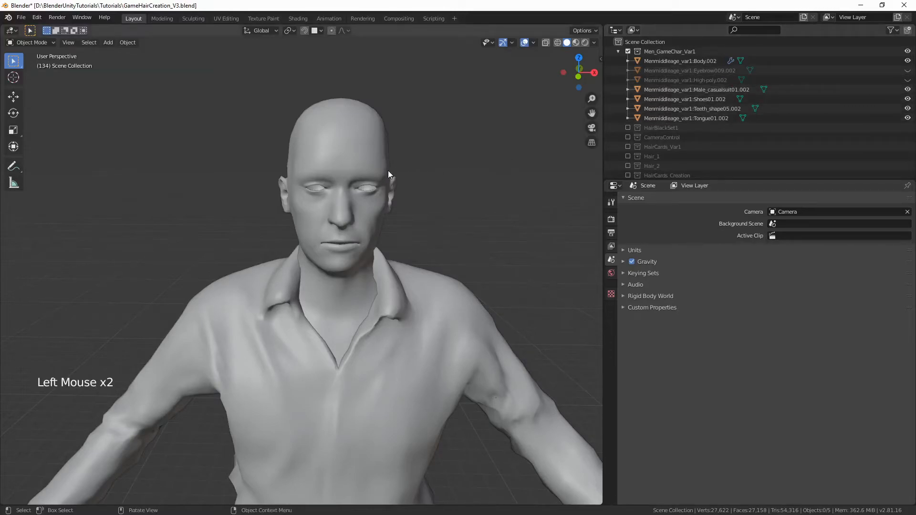
- Select the character's body mesh and review its Multires modifier, its particle settings and the whole figure
{"action": "left_click", "coordinate": [336, 136]}
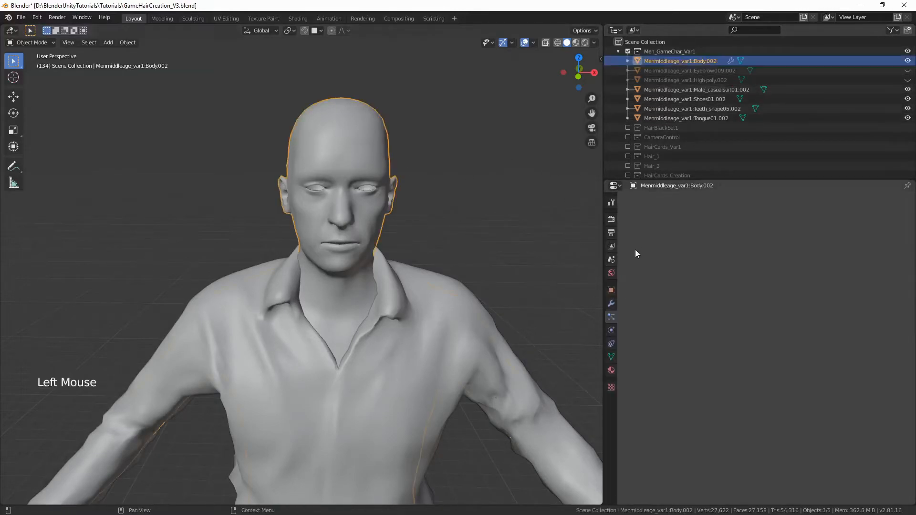
{"action": "left_click", "coordinate": [611, 304]}
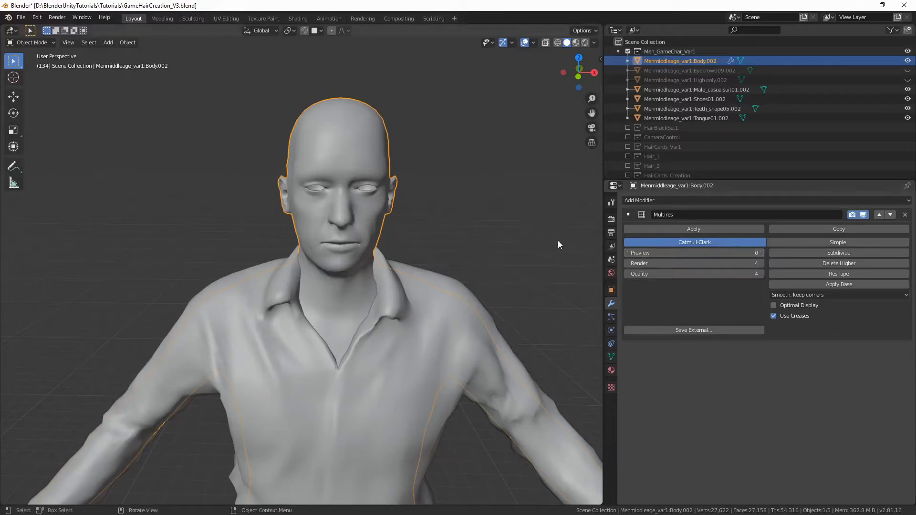
{"action": "middle_click_drag", "start_coordinate": [465, 238], "coordinate": [465, 251]}
{"action": "middle_click_drag", "start_coordinate": [443, 280], "coordinate": [430, 333]}
{"action": "middle_click_drag", "start_coordinate": [405, 364], "coordinate": [439, 314], "text": "shift"}
{"action": "scroll", "coordinate": [422, 324], "scroll_direction": "up", "scroll_amount": 1}
{"action": "scroll", "coordinate": [424, 319], "scroll_direction": "down", "scroll_amount": 5}
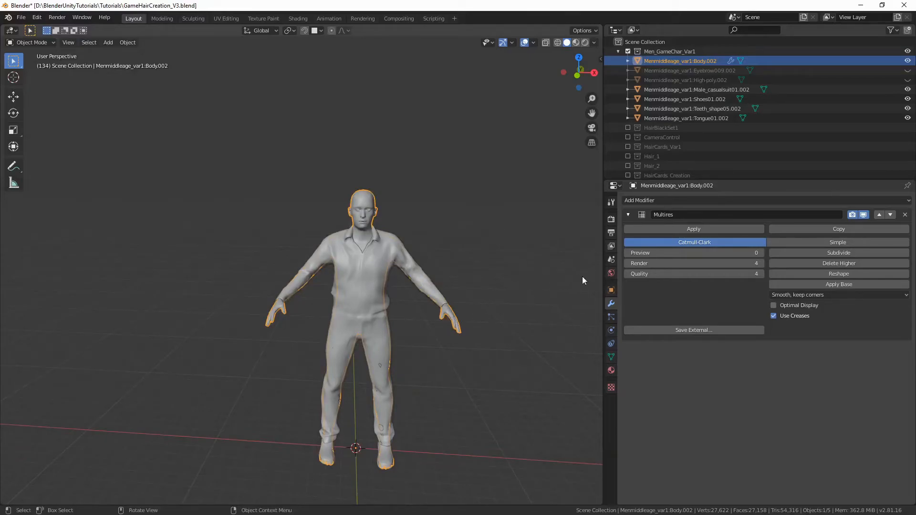
{"action": "left_click", "coordinate": [611, 317]}
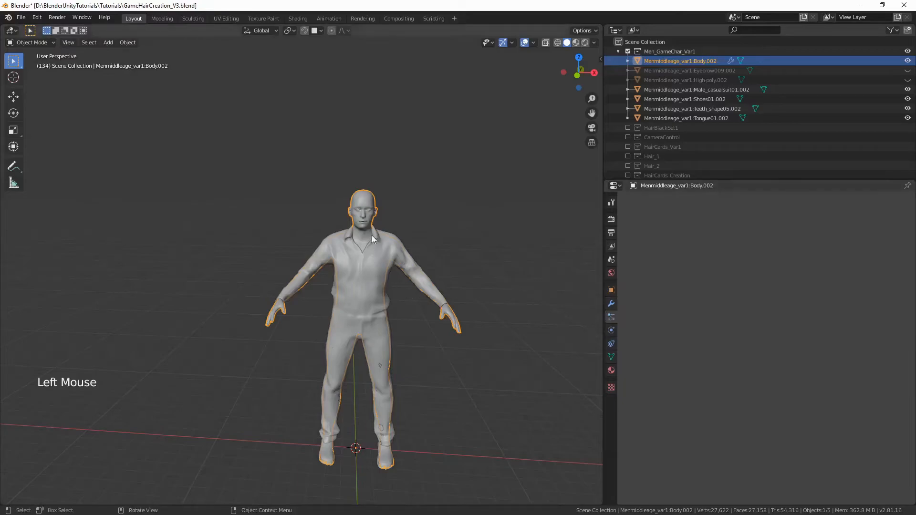
{"action": "scroll", "coordinate": [400, 234], "scroll_direction": "up", "scroll_amount": 2}
{"action": "middle_click_drag", "start_coordinate": [433, 262], "coordinate": [416, 217]}
{"action": "scroll", "coordinate": [402, 227], "scroll_direction": "up", "scroll_amount": 3}
{"action": "scroll", "coordinate": [417, 229], "scroll_direction": "down", "scroll_amount": 3}
{"action": "middle_click_drag", "start_coordinate": [395, 299], "coordinate": [389, 268], "text": "shift"}
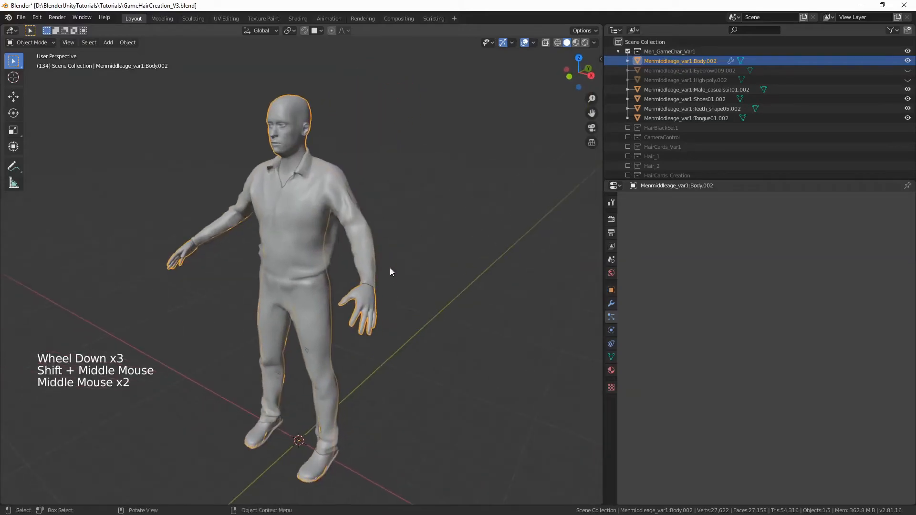
- Place the 3D cursor on top of the character's head at X 0 m, Y -0.5 m, Z 17.8 m
{"action": "key", "text": "n"}
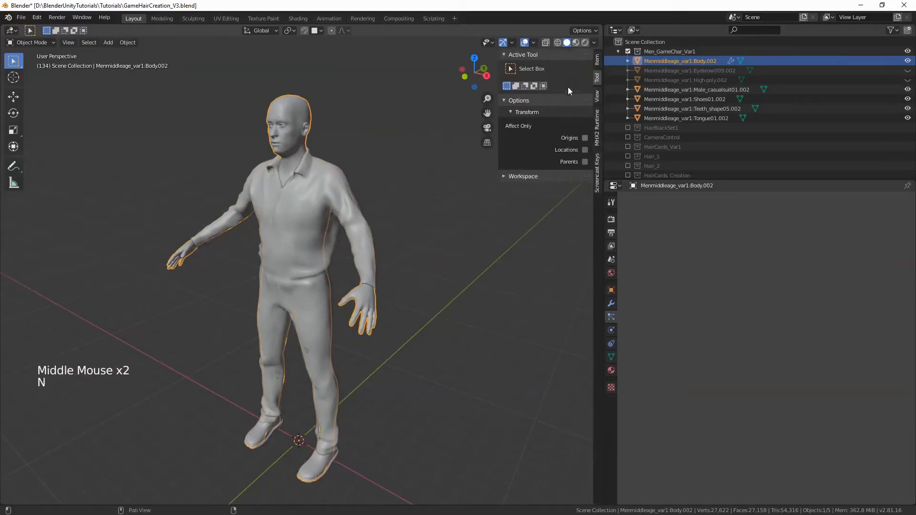
{"action": "left_click", "coordinate": [598, 58]}
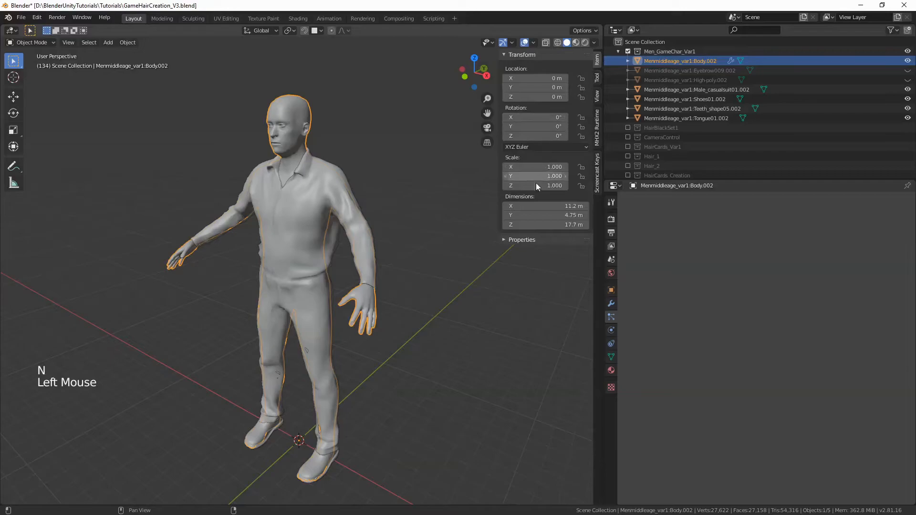
{"action": "double_click", "coordinate": [596, 96]}
{"action": "middle_click_drag", "start_coordinate": [353, 210], "coordinate": [394, 221]}
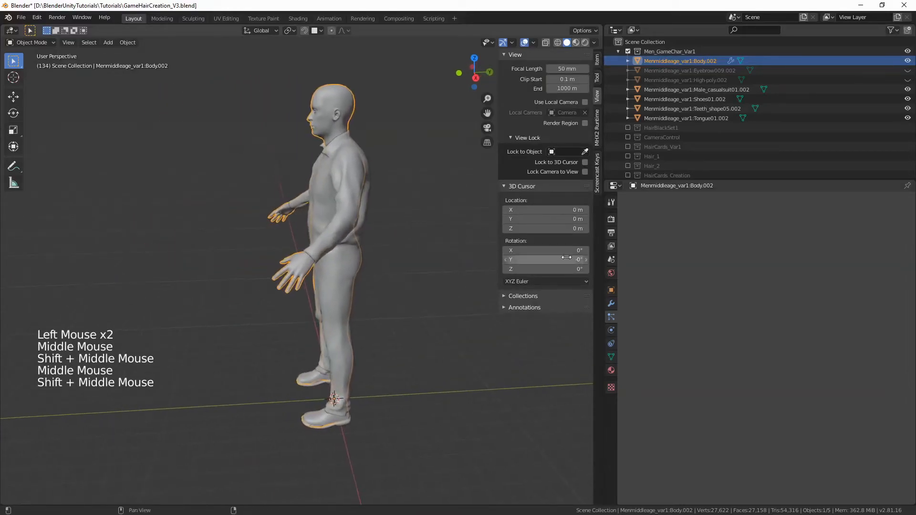
{"action": "left_click_drag", "start_coordinate": [533, 210], "coordinate": [513, 210]}
{"action": "left_click", "coordinate": [554, 209]}
{"action": "type", "text": "0"}
{"action": "key", "text": "Return"}
{"action": "mouse_move", "coordinate": [535, 225]}
{"action": "left_mouse_down"}
{"action": "mouse_move", "coordinate": [570, 228]}
{"action": "mouse_move", "coordinate": [542, 218]}
{"action": "left_mouse_up"}
{"action": "middle_click_drag", "start_coordinate": [443, 201], "coordinate": [404, 319]}
{"action": "scroll", "coordinate": [389, 266], "scroll_direction": "up", "scroll_amount": 2}
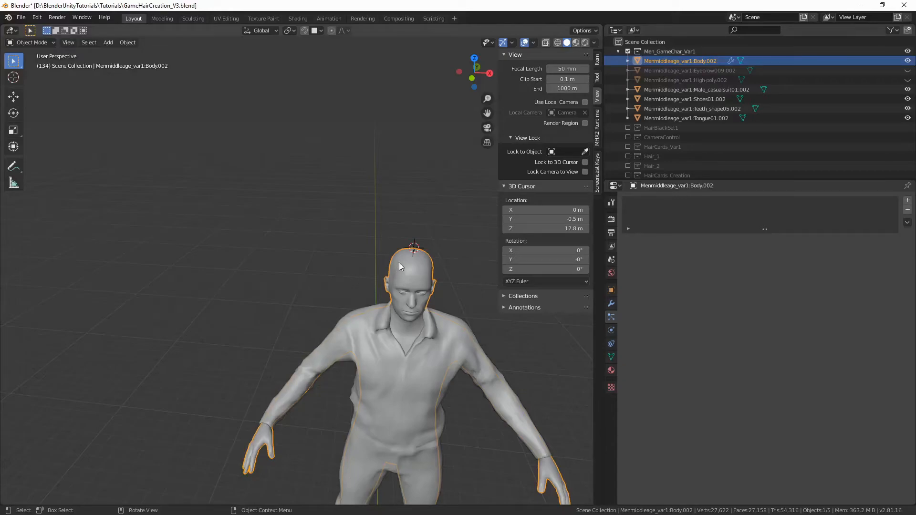
- Add a Bezier curve at the 3D cursor and move it sideways away from the head to about X -8.37 m
{"action": "key", "text": "shift"}
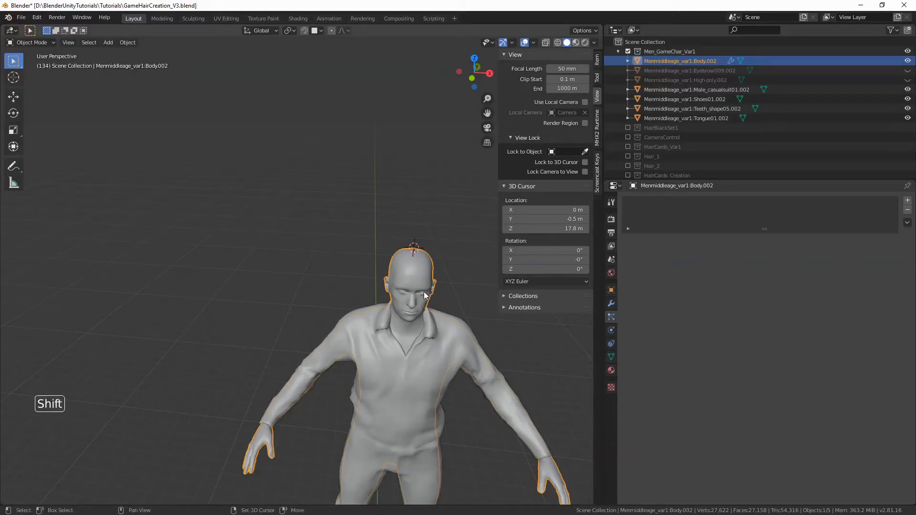
{"action": "middle_click_drag", "start_coordinate": [419, 281], "coordinate": [413, 302], "text": "shift"}
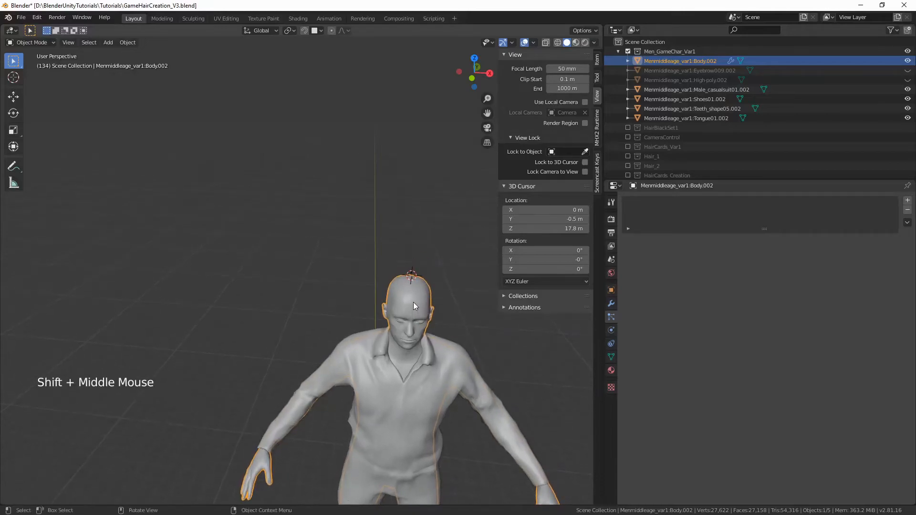
{"action": "key", "text": "shift+a"}
{"action": "mouse_move", "coordinate": [420, 302]}
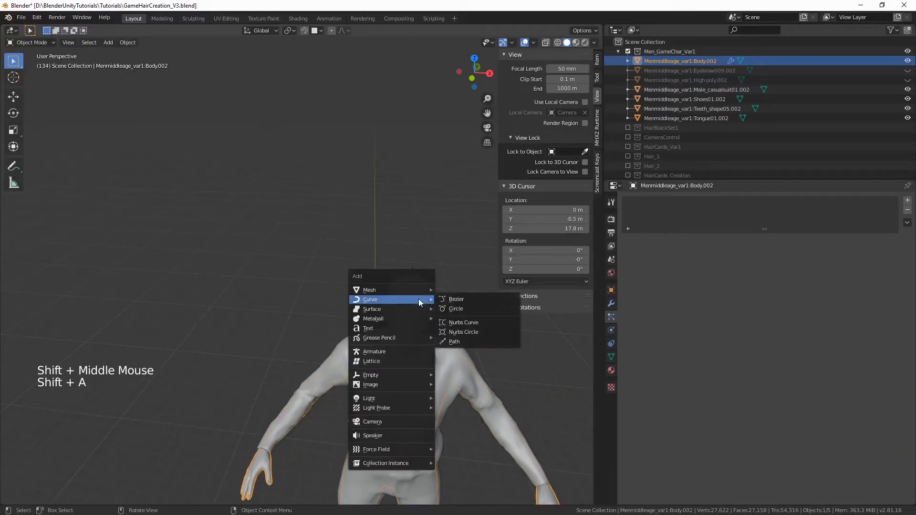
{"action": "left_click", "coordinate": [457, 299]}
{"action": "key", "text": "g"}
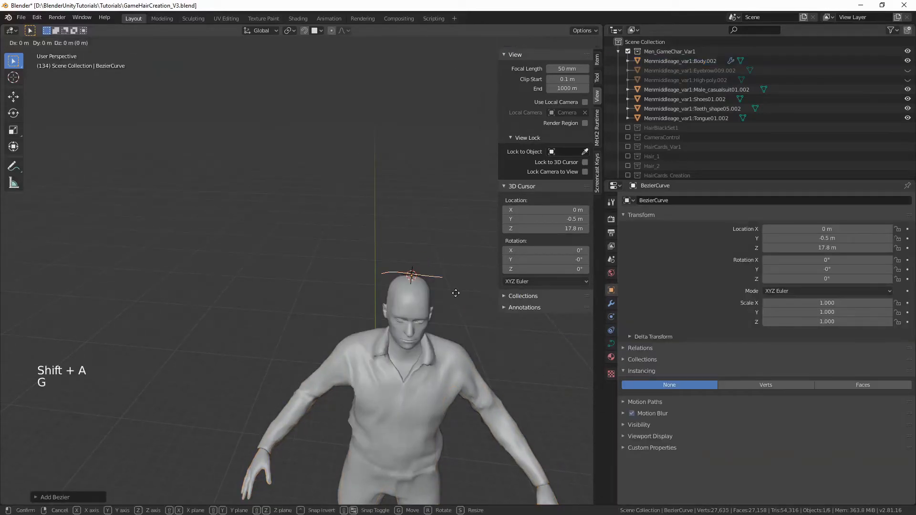
{"action": "left_click", "coordinate": [222, 284]}
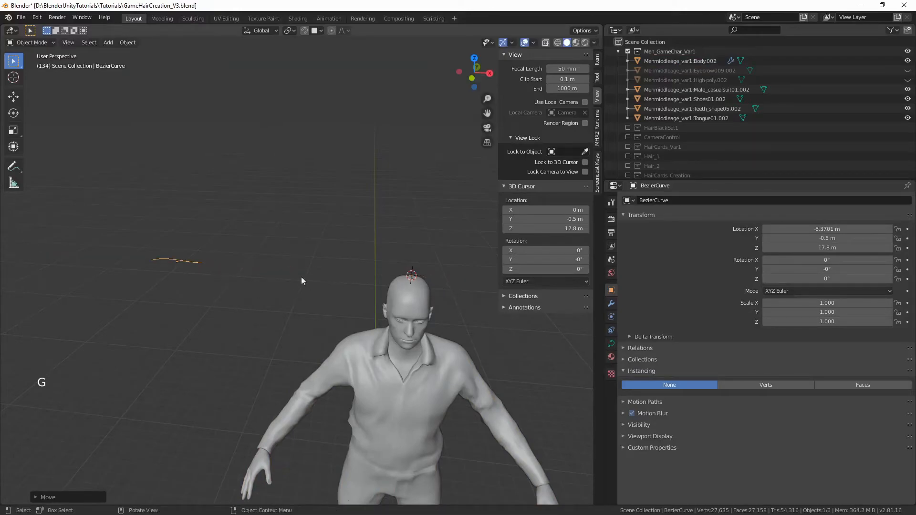
- Duplicate the Bezier curve, place the copy in front of the original at about Y -2.77 m, and keep the copy selected
{"action": "key", "text": "shift+d"}
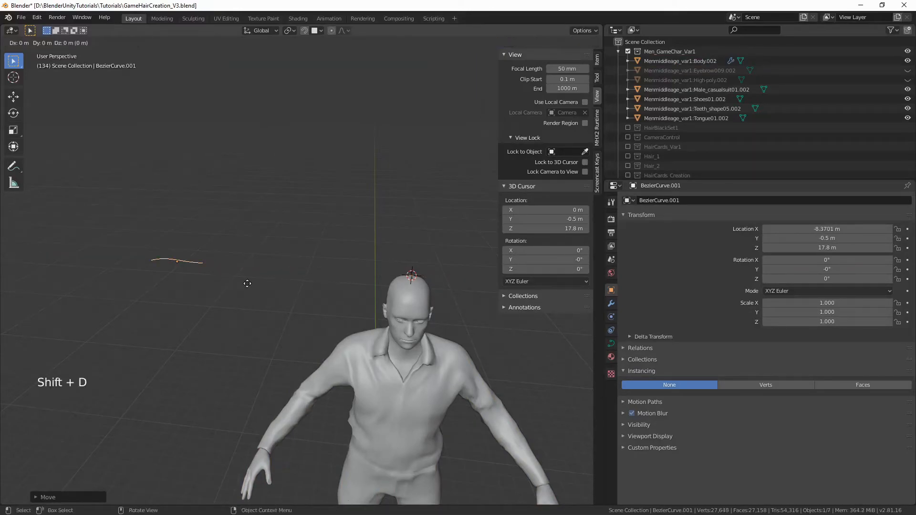
{"action": "left_click", "coordinate": [222, 316]}
{"action": "middle_click_drag", "start_coordinate": [222, 316], "coordinate": [324, 317], "text": "shift"}
{"action": "scroll", "coordinate": [320, 319], "scroll_direction": "up", "scroll_amount": 1}
{"action": "left_click", "coordinate": [292, 319]}
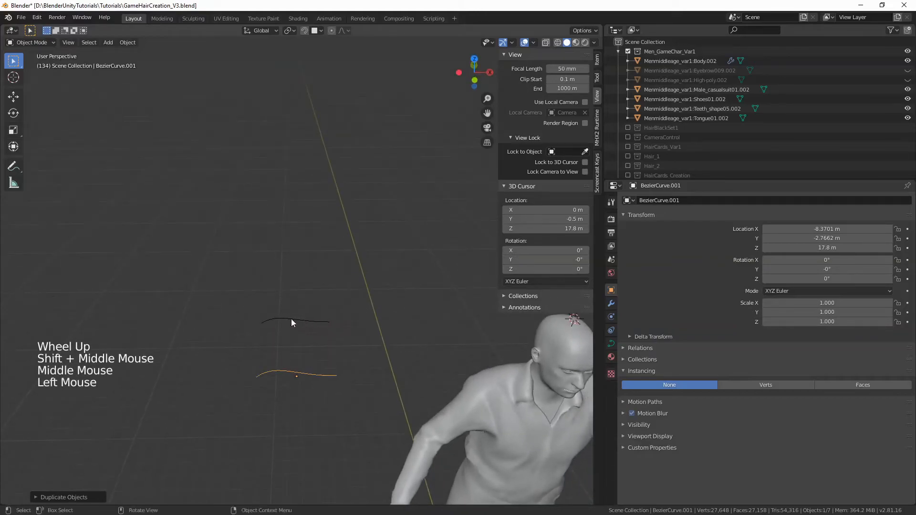
{"action": "left_click", "coordinate": [294, 372]}
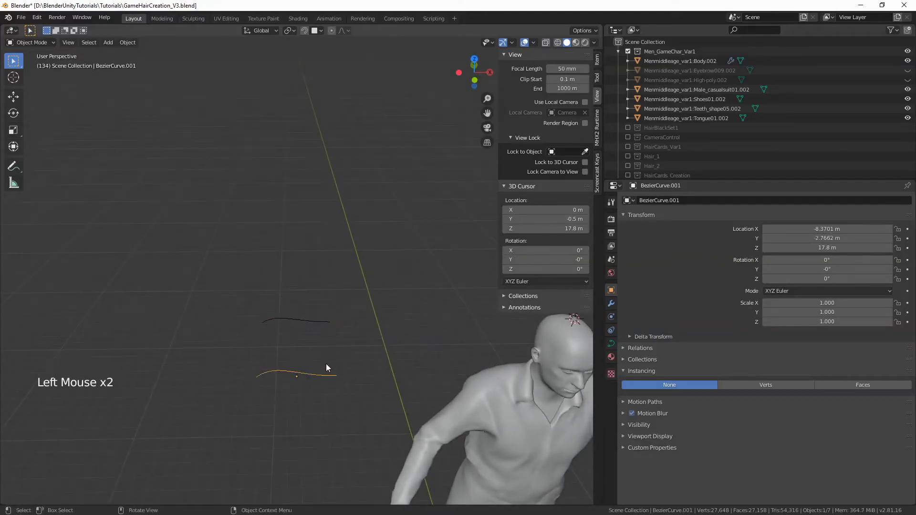
- In top view, move the inner handle of the copied Bezier curve's right end point upward to arch that side
{"action": "scroll", "coordinate": [326, 363], "scroll_direction": "up", "scroll_amount": 1}
{"action": "key", "text": "Tab"}
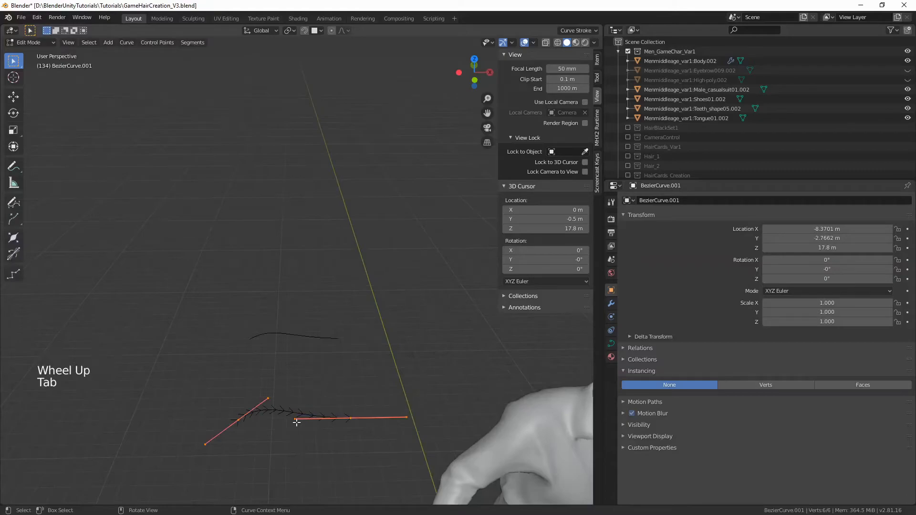
{"action": "key", "text": "KP_7"}
{"action": "middle_click_drag", "start_coordinate": [302, 419], "coordinate": [331, 191], "text": "shift"}
{"action": "left_click", "coordinate": [321, 270]}
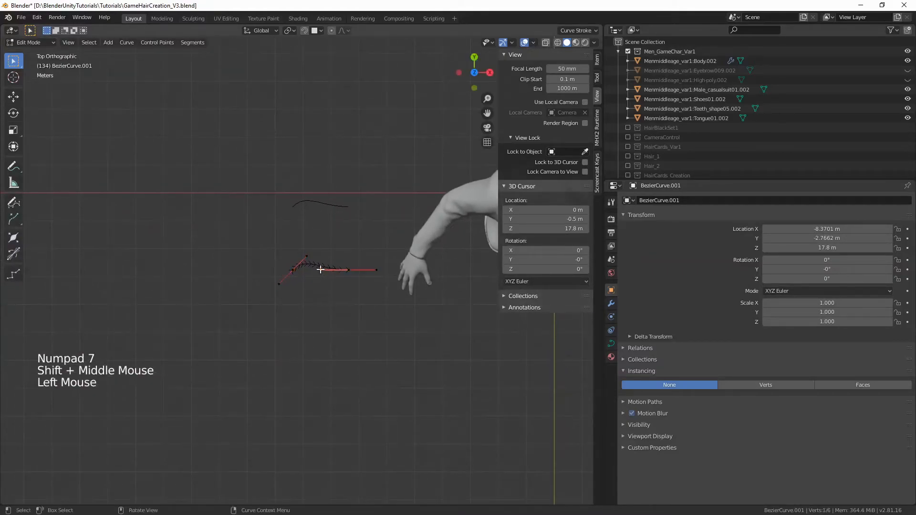
{"action": "key", "text": "g"}
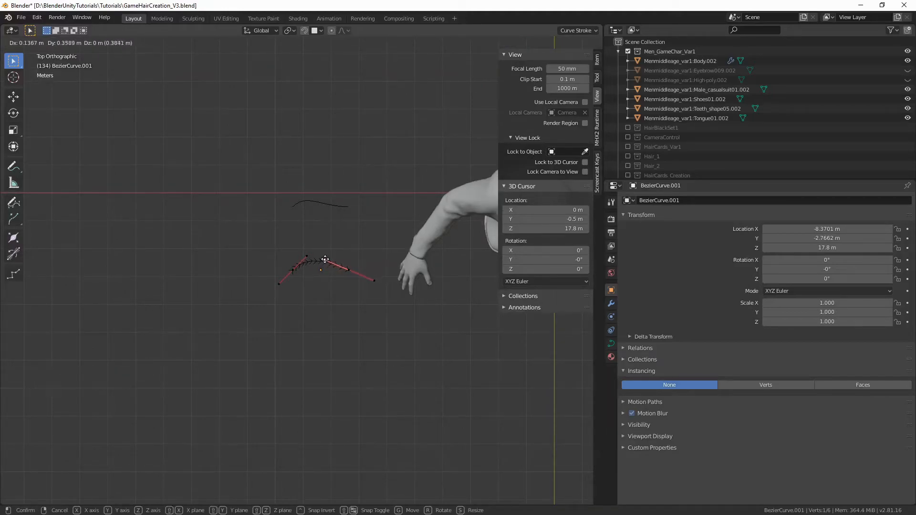
{"action": "left_click", "coordinate": [329, 259]}
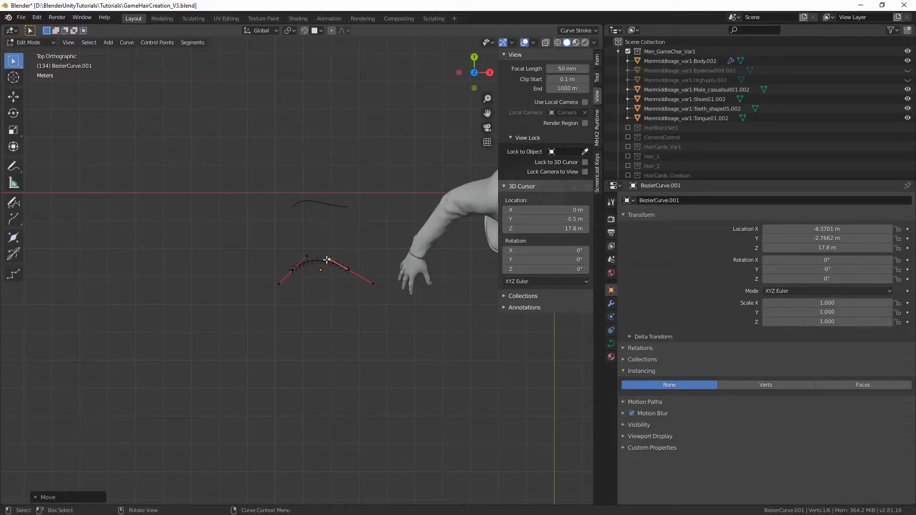
- Adjust both inner handles of the copied curve so it forms a smooth, symmetrical arc, and finish editing it
{"action": "left_click", "coordinate": [308, 256]}
{"action": "key", "text": "g"}
{"action": "left_click", "coordinate": [308, 259]}
{"action": "left_click", "coordinate": [327, 260]}
{"action": "key", "text": "g"}
{"action": "left_click", "coordinate": [329, 260]}
{"action": "key", "text": "Tab"}
- Enable Use UV for mapping in the original Bezier curve's texture space settings
{"action": "left_click", "coordinate": [336, 206]}
{"action": "left_click", "coordinate": [611, 343]}
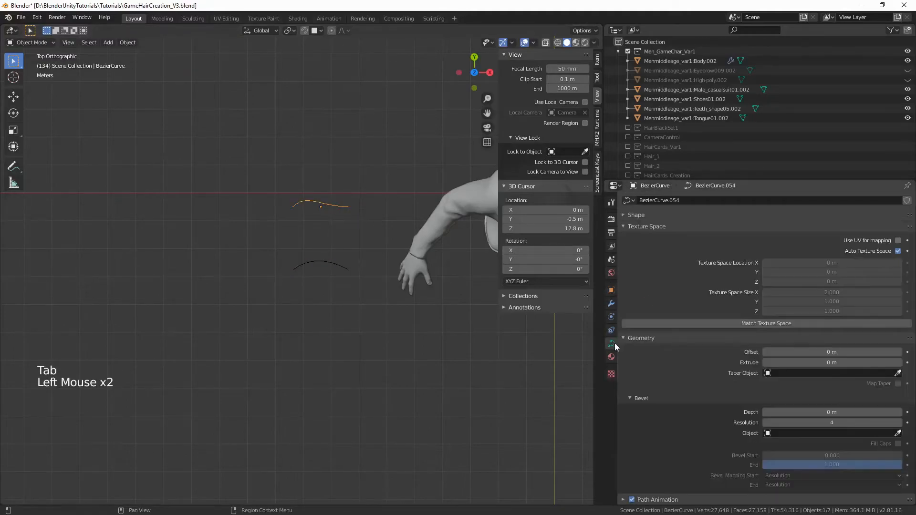
{"action": "scroll", "coordinate": [782, 281], "scroll_direction": "down", "scroll_amount": 5}
{"action": "scroll", "coordinate": [831, 273], "scroll_direction": "up", "scroll_amount": 6}
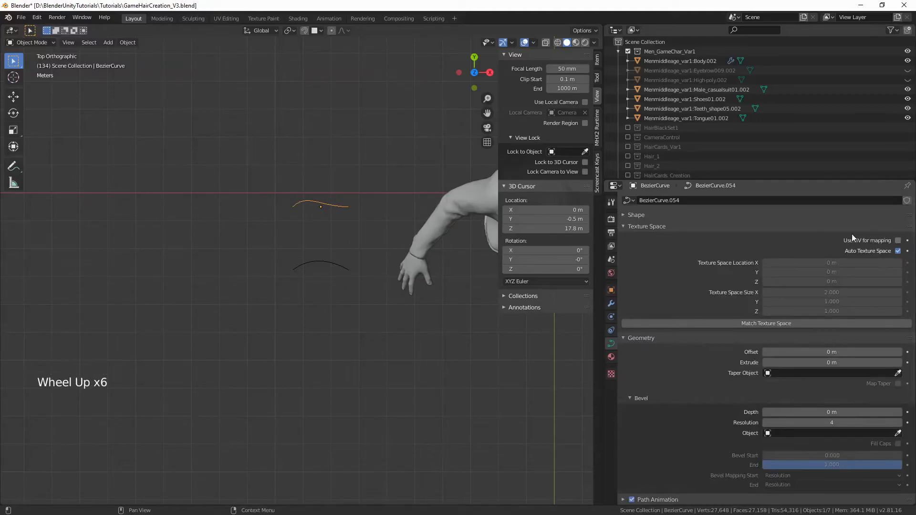
{"action": "left_click", "coordinate": [898, 241]}
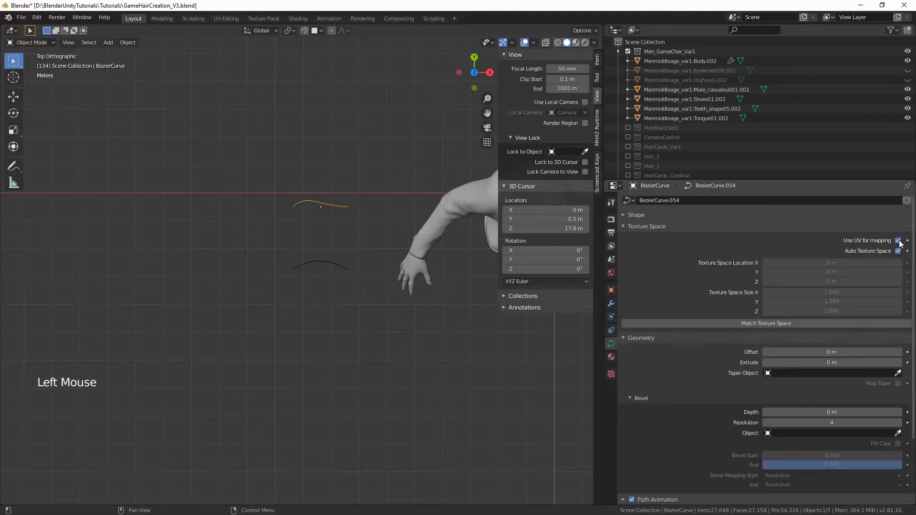
- Set BezierCurve.001 as the bevel object of the original curve and inspect the resulting strip beside the head
{"action": "scroll", "coordinate": [900, 265], "scroll_direction": "down", "scroll_amount": 7}
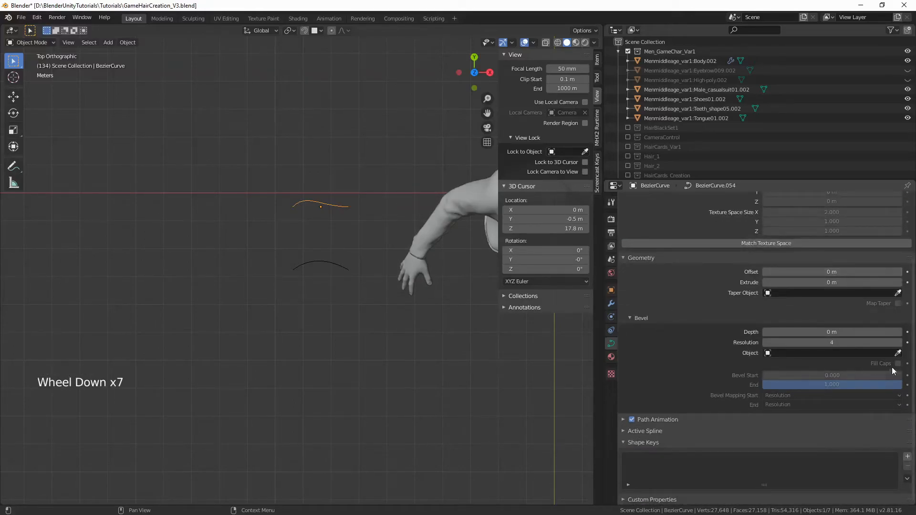
{"action": "left_click", "coordinate": [897, 353]}
{"action": "left_click", "coordinate": [332, 262]}
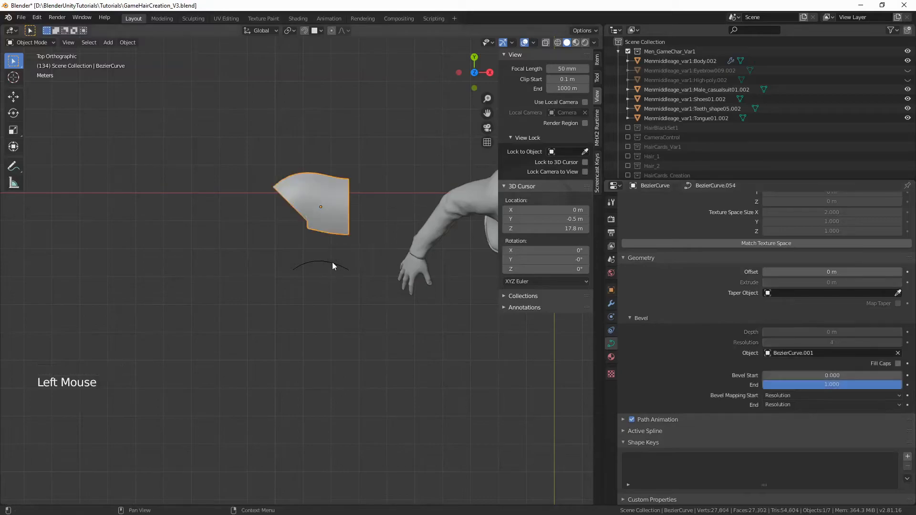
{"action": "scroll", "coordinate": [337, 208], "scroll_direction": "up", "scroll_amount": 2}
{"action": "scroll", "coordinate": [339, 200], "scroll_direction": "up", "scroll_amount": 1}
{"action": "middle_click_drag", "start_coordinate": [342, 185], "coordinate": [177, 202]}
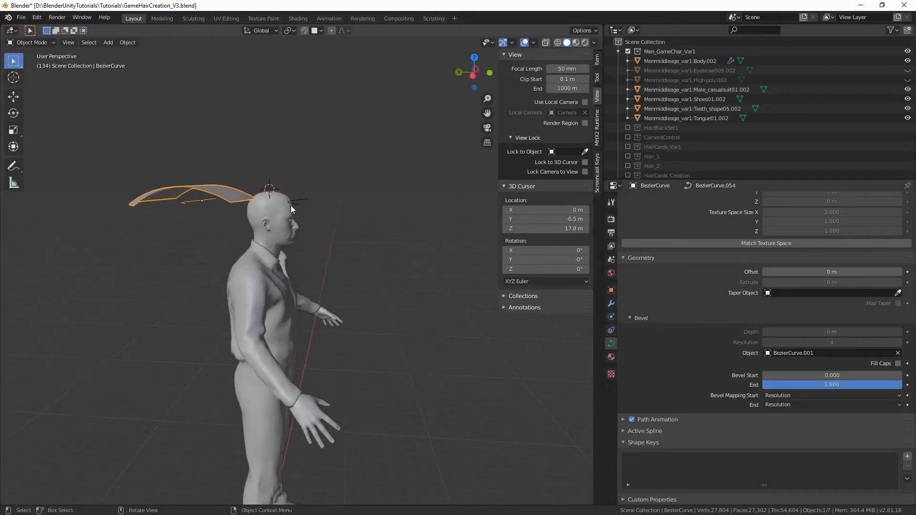
{"action": "middle_click_drag", "start_coordinate": [352, 190], "coordinate": [370, 146]}
- Scale the first control point's handles into line with the rest of the path to straighten the strip
{"action": "left_click", "coordinate": [394, 165]}
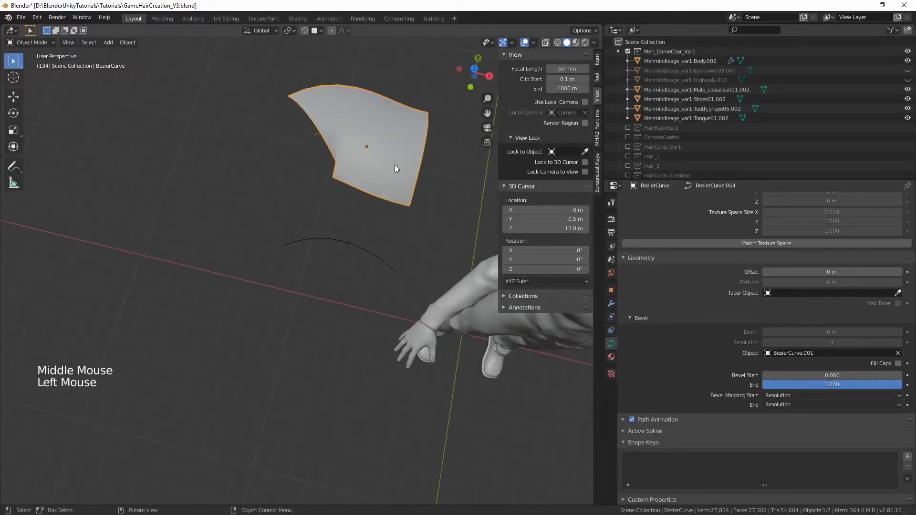
{"action": "key", "text": "Tab"}
{"action": "left_click", "coordinate": [363, 138]}
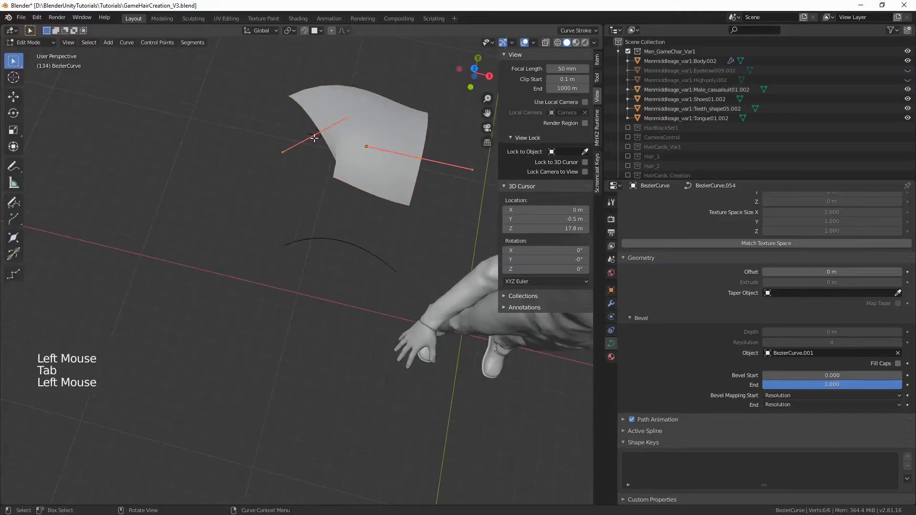
{"action": "key", "text": "s"}
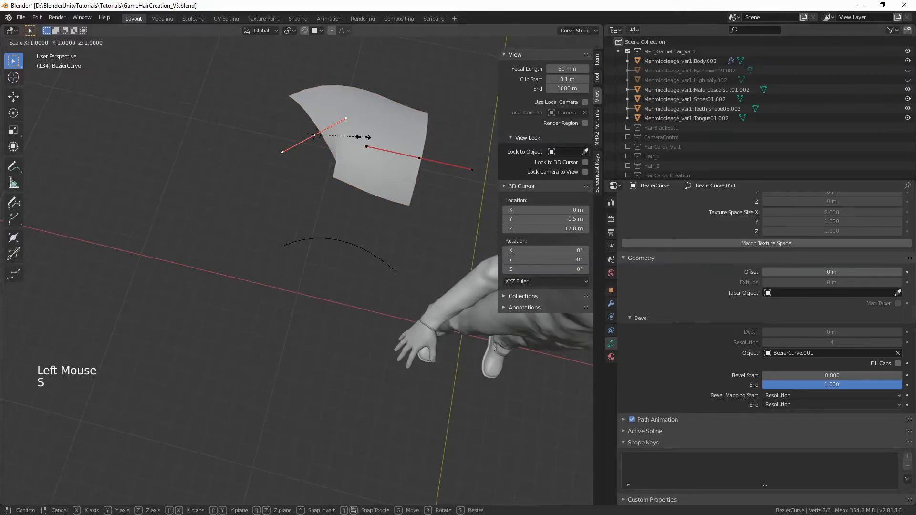
{"action": "left_click", "coordinate": [364, 137]}
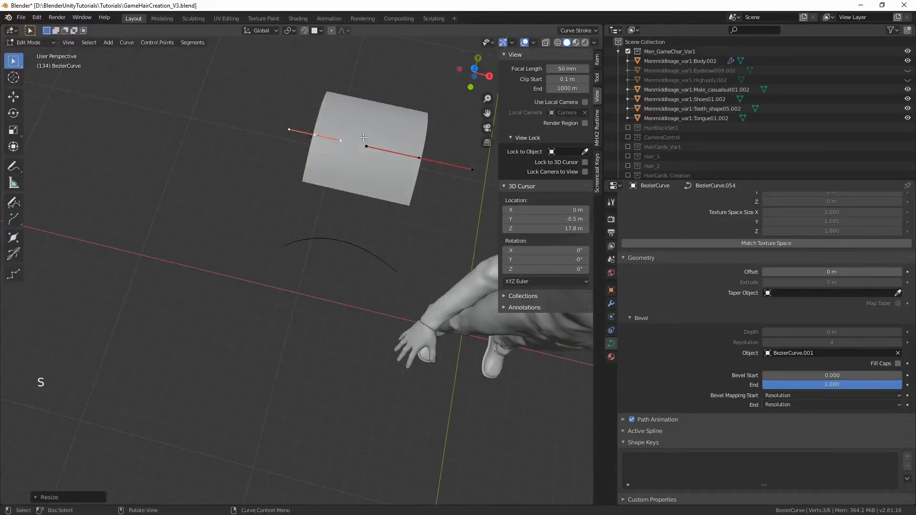
{"action": "middle_click_drag", "start_coordinate": [364, 137], "coordinate": [363, 137]}
{"action": "key", "text": "Tab"}
- Scale the arc-shaped profile curve to about 0.7 along X and shrink it uniformly to about 0.4
{"action": "left_click", "coordinate": [349, 238]}
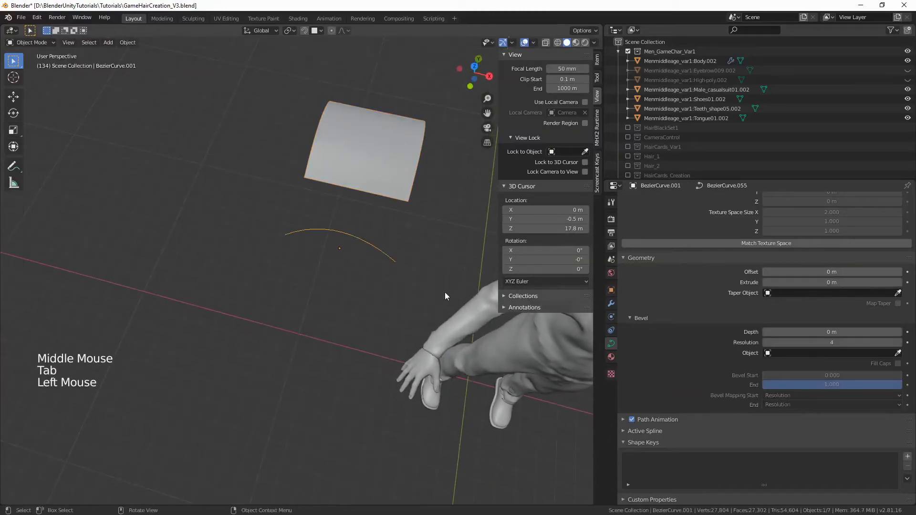
{"action": "key", "text": "s"}
{"action": "key", "text": "s"}
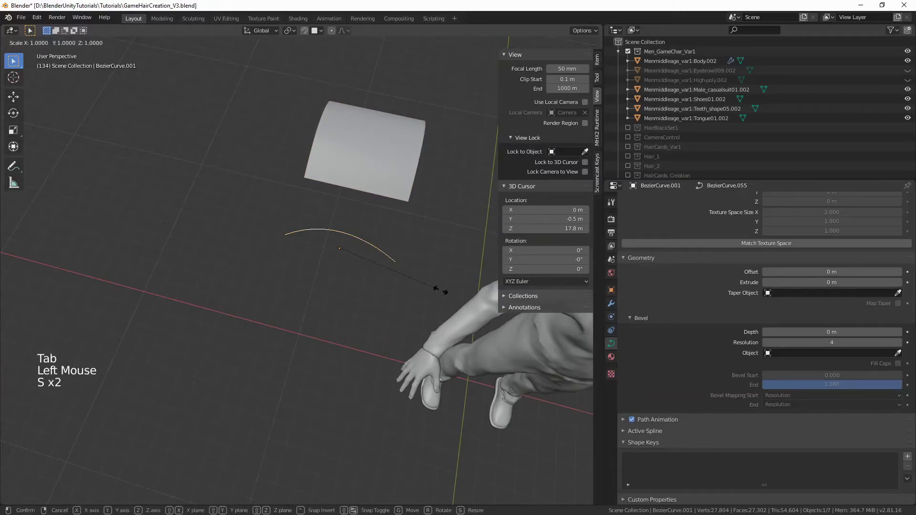
{"action": "key", "text": "x"}
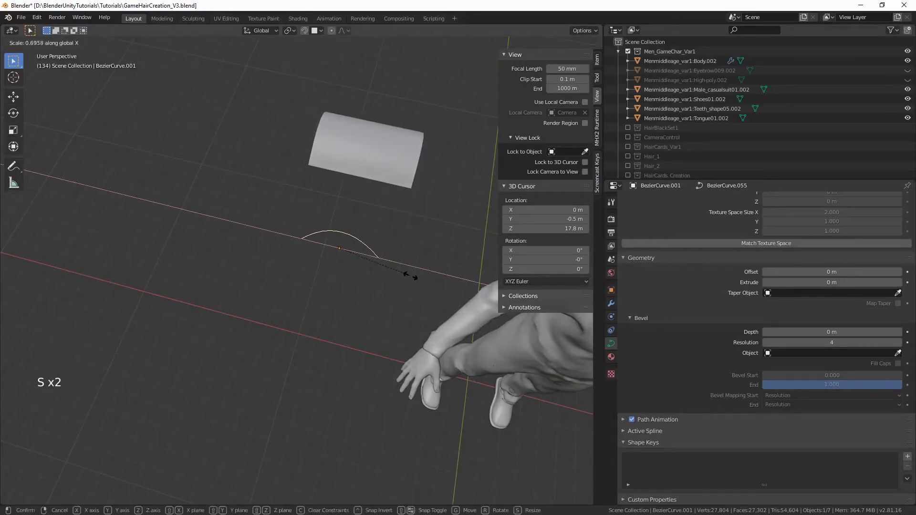
{"action": "left_click", "coordinate": [404, 277]}
{"action": "key", "text": "s"}
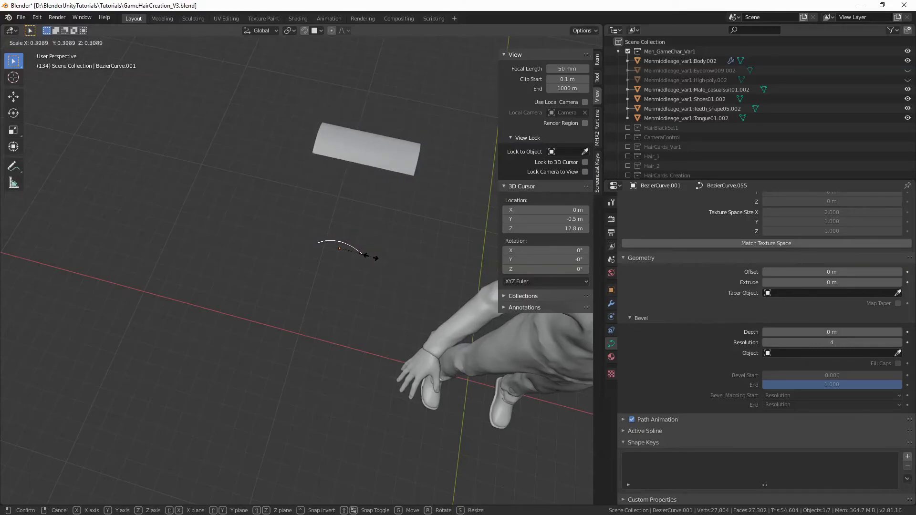
{"action": "left_click", "coordinate": [366, 256]}
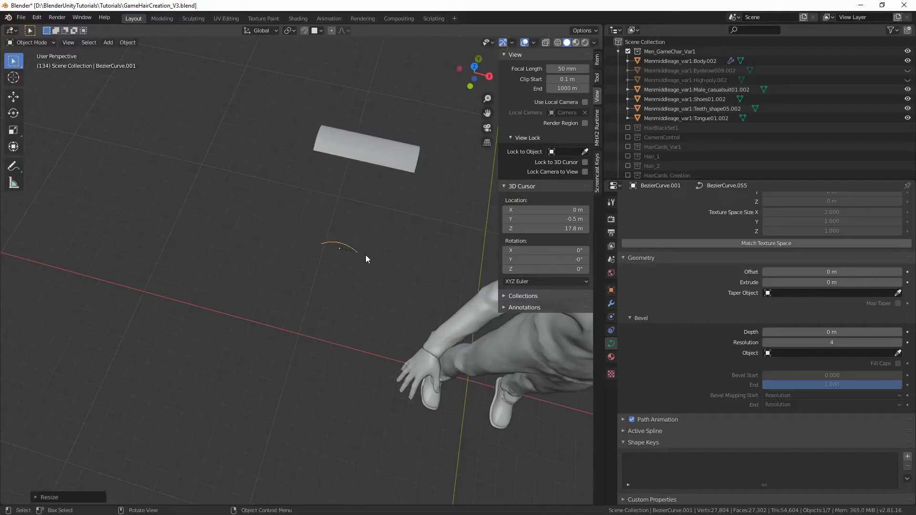
- Scale the hair strip curve down along the global X axis to shorten it
{"action": "middle_click_drag", "start_coordinate": [407, 208], "coordinate": [350, 292], "text": "shift"}
{"action": "left_click", "coordinate": [327, 250]}
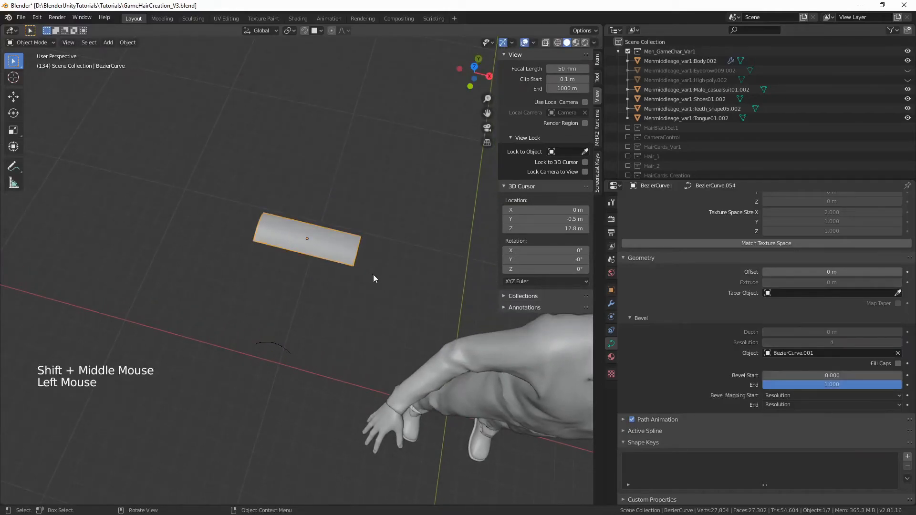
{"action": "key", "text": "s"}
{"action": "key", "text": "x"}
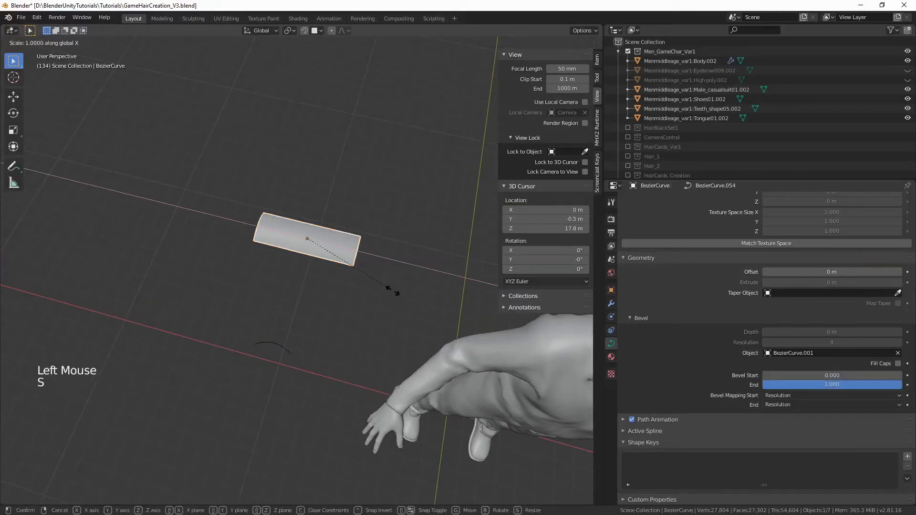
{"action": "left_click", "coordinate": [360, 273]}
{"action": "middle_click_drag", "start_coordinate": [360, 273], "coordinate": [376, 269]}
- Scale the arc-shaped profile curve down slightly to narrow the hair strip
{"action": "left_click", "coordinate": [298, 341]}
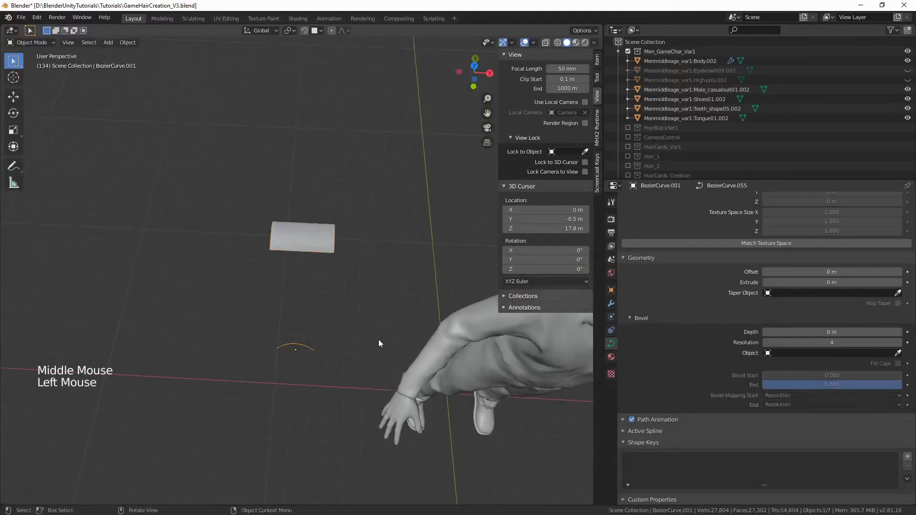
{"action": "key", "text": "s"}
{"action": "left_click", "coordinate": [362, 332]}
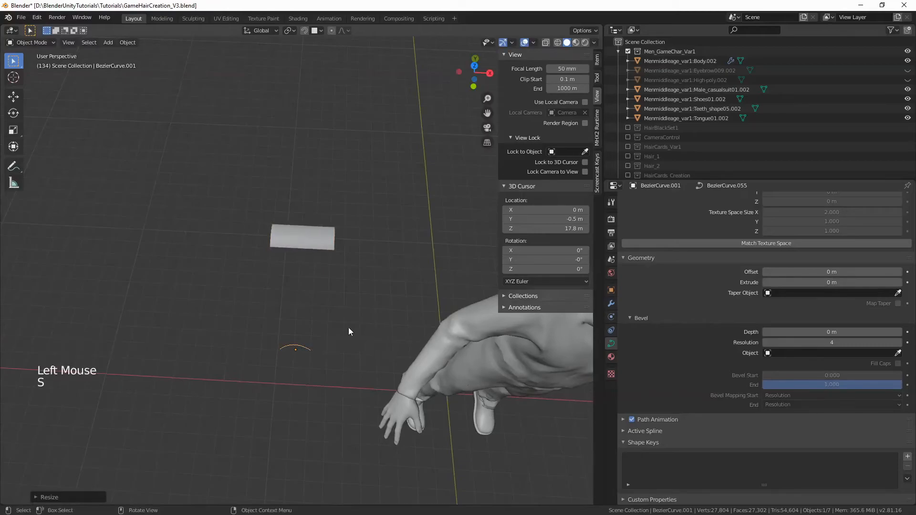
- Raise the inner handle of the strip's left control point about 0.19 m along Z to bend the strip
{"action": "scroll", "coordinate": [347, 313], "scroll_direction": "up", "scroll_amount": 1}
{"action": "scroll", "coordinate": [346, 314], "scroll_direction": "up", "scroll_amount": 1, "text": "shift"}
{"action": "middle_click_drag", "start_coordinate": [346, 314], "coordinate": [328, 232], "text": "shift"}
{"action": "scroll", "coordinate": [332, 341], "scroll_direction": "up", "scroll_amount": 1}
{"action": "scroll", "coordinate": [353, 287], "scroll_direction": "up", "scroll_amount": 1}
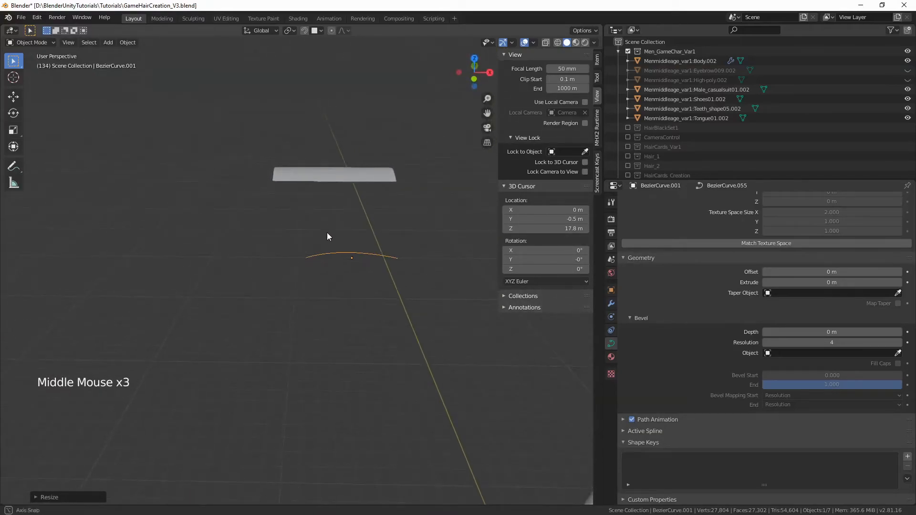
{"action": "left_click", "coordinate": [333, 175]}
{"action": "key", "text": "Tab"}
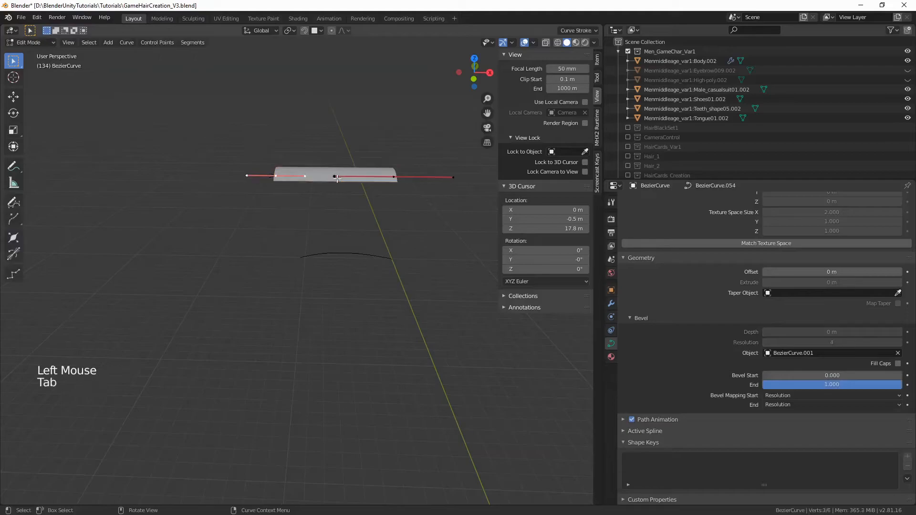
{"action": "left_click", "coordinate": [313, 175]}
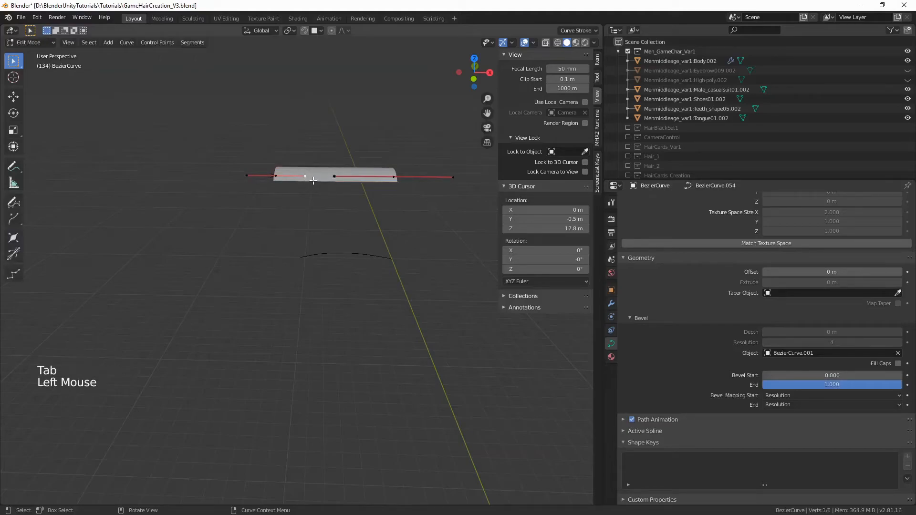
{"action": "key", "text": "g"}
{"action": "key", "text": "z"}
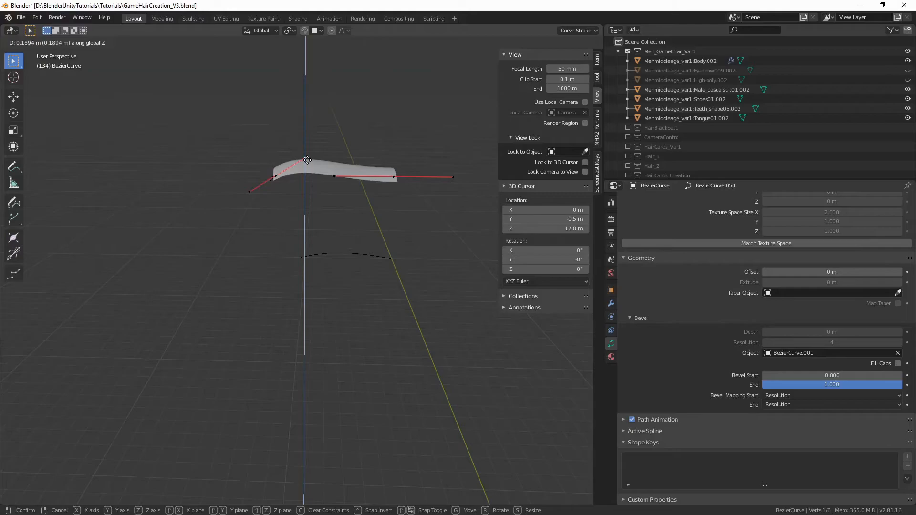
{"action": "left_click", "coordinate": [307, 161]}
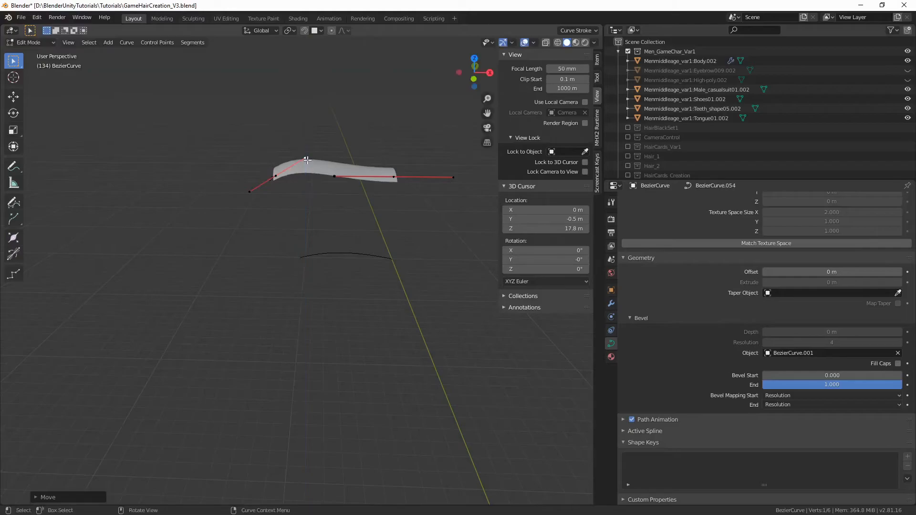
- Raise the inner handle of the strip's right control point about 0.05 m along Z and finish editing
{"action": "left_click", "coordinate": [336, 176]}
{"action": "key", "text": "g"}
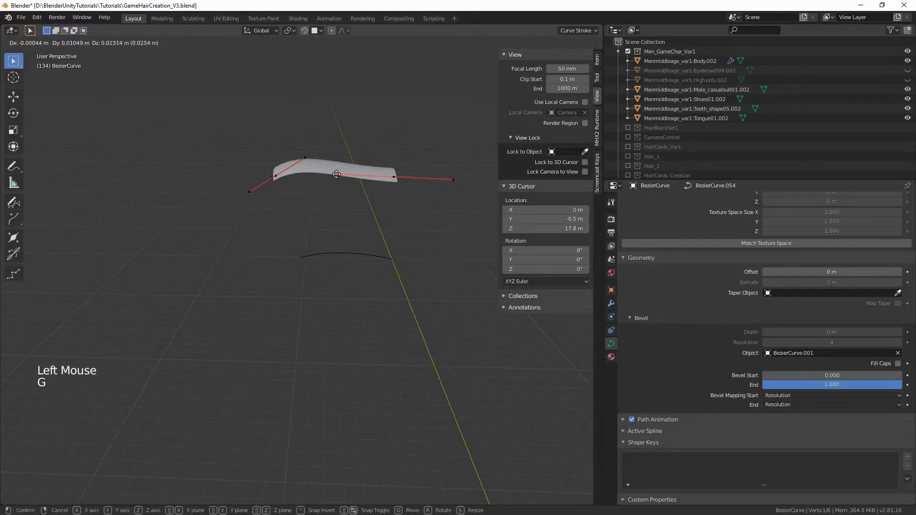
{"action": "right_click", "coordinate": [337, 175]}
{"action": "key", "text": "g"}
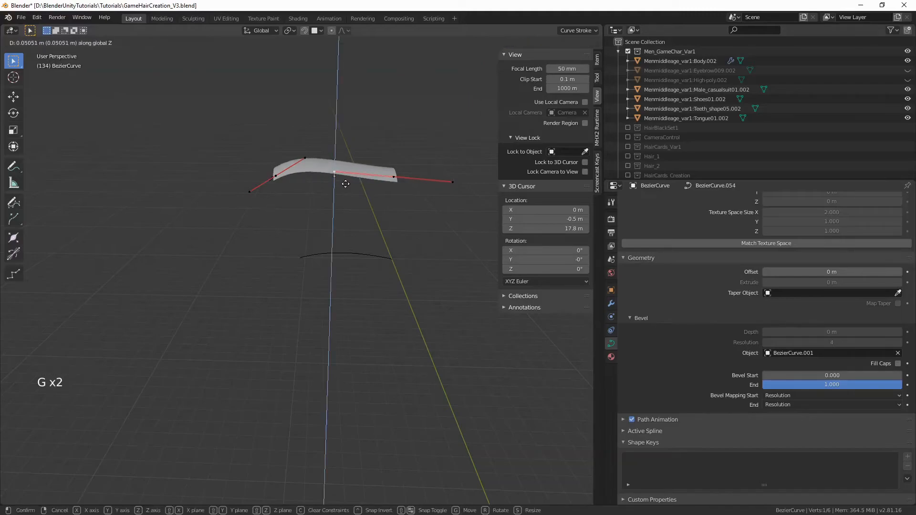
{"action": "left_click", "coordinate": [344, 186]}
{"action": "key", "text": "Tab"}
- Move all the strip's control points about 0.63 m along X so the curve starts at its origin
{"action": "scroll", "coordinate": [348, 197], "scroll_direction": "up", "scroll_amount": 2}
{"action": "middle_click_drag", "start_coordinate": [348, 199], "coordinate": [365, 225], "text": "shift"}
{"action": "key", "text": "Tab"}
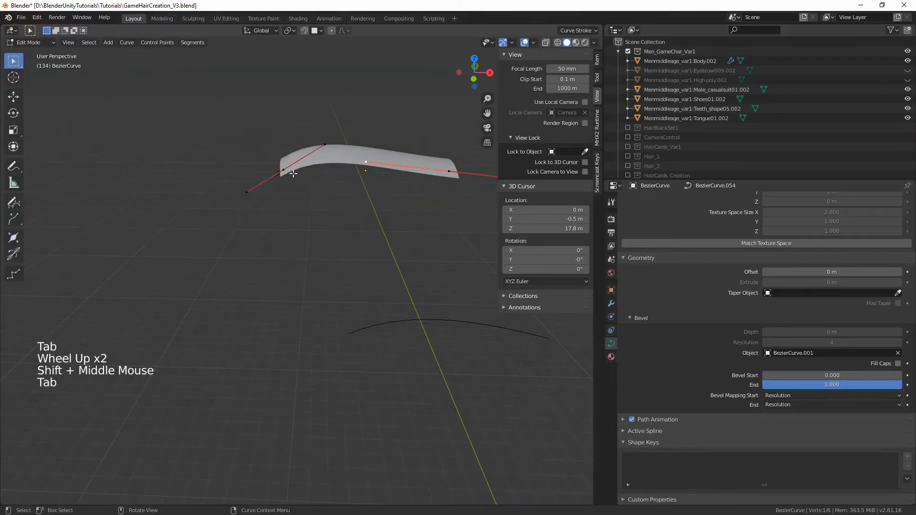
{"action": "key", "text": "a"}
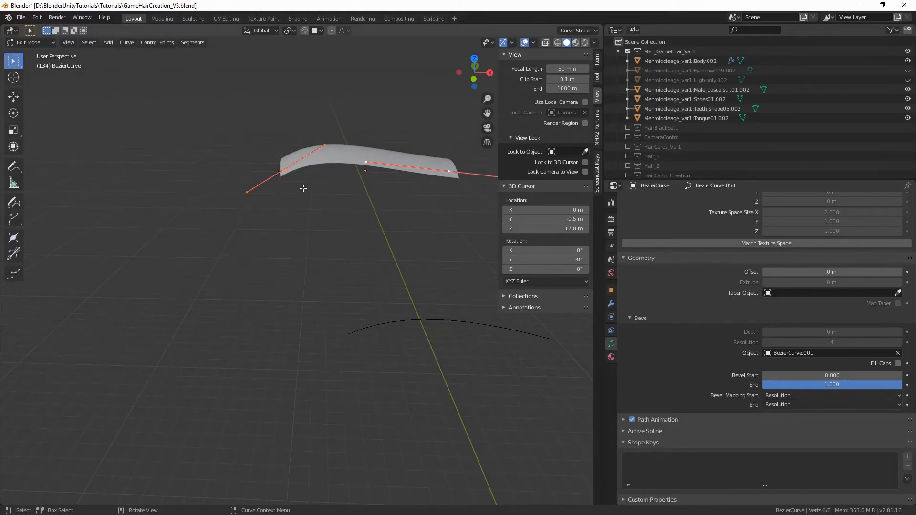
{"action": "key", "text": "g"}
{"action": "key", "text": "x"}
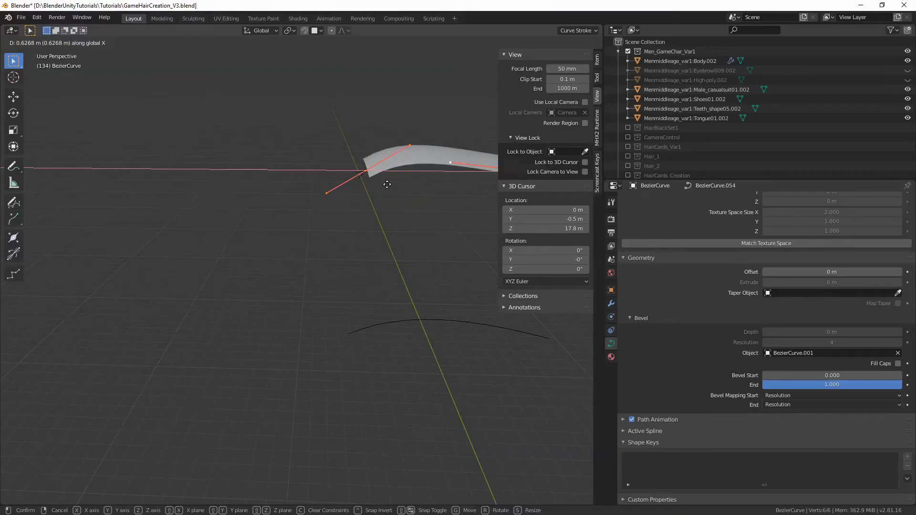
{"action": "left_click", "coordinate": [387, 184]}
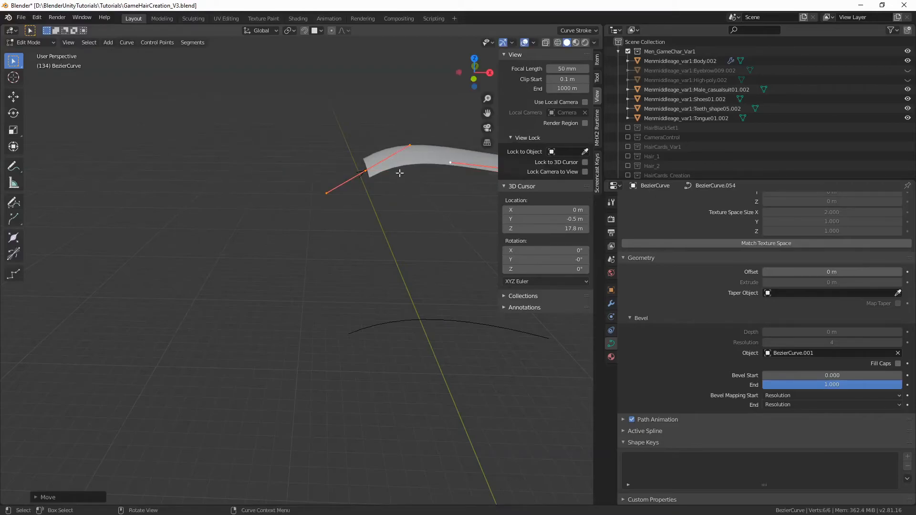
{"action": "left_click", "coordinate": [316, 31]}
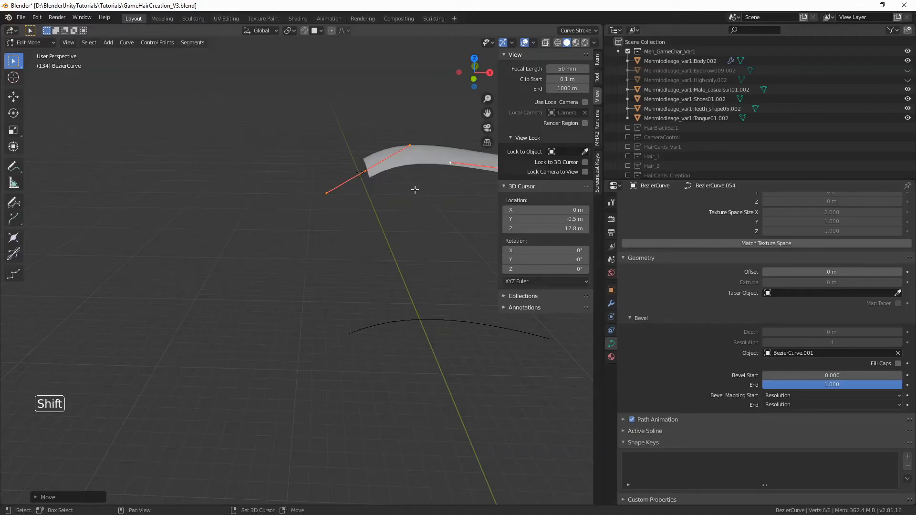
- Check the bent hair strip from several angles and leave curve editing
{"action": "middle_click_drag", "start_coordinate": [419, 190], "coordinate": [316, 215], "text": "shift"}
{"action": "scroll", "coordinate": [364, 227], "scroll_direction": "down", "scroll_amount": 4}
{"action": "middle_click_drag", "start_coordinate": [399, 261], "coordinate": [379, 264]}
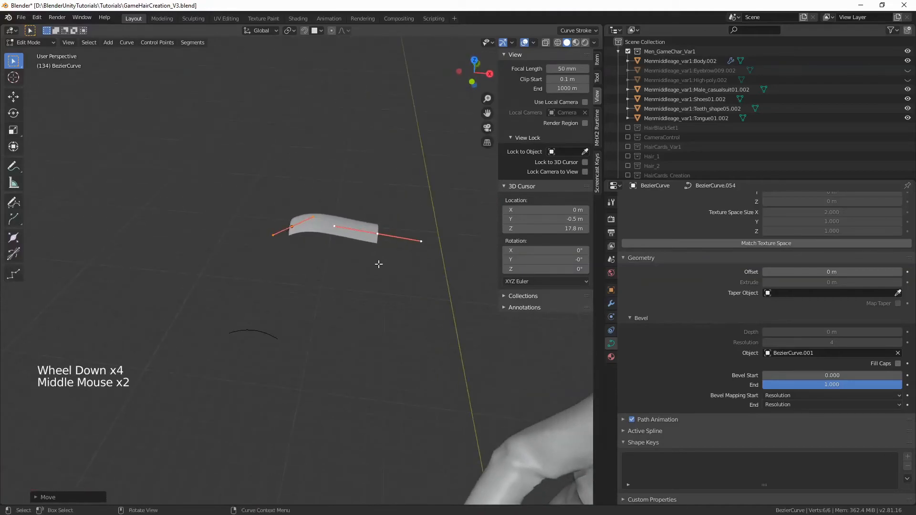
{"action": "scroll", "coordinate": [350, 192], "scroll_direction": "up", "scroll_amount": 1}
{"action": "scroll", "coordinate": [350, 192], "scroll_direction": "up", "scroll_amount": 1}
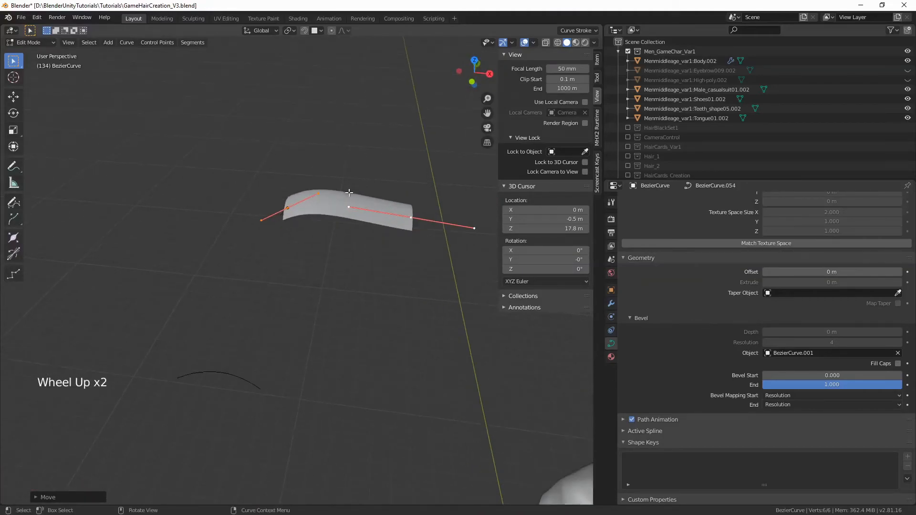
{"action": "middle_click_drag", "start_coordinate": [349, 196], "coordinate": [353, 183]}
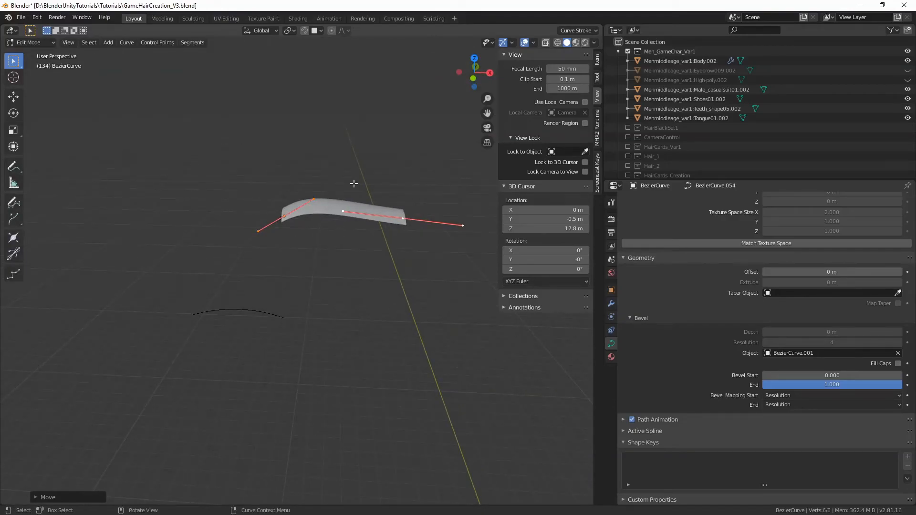
{"action": "key", "text": "Tab"}
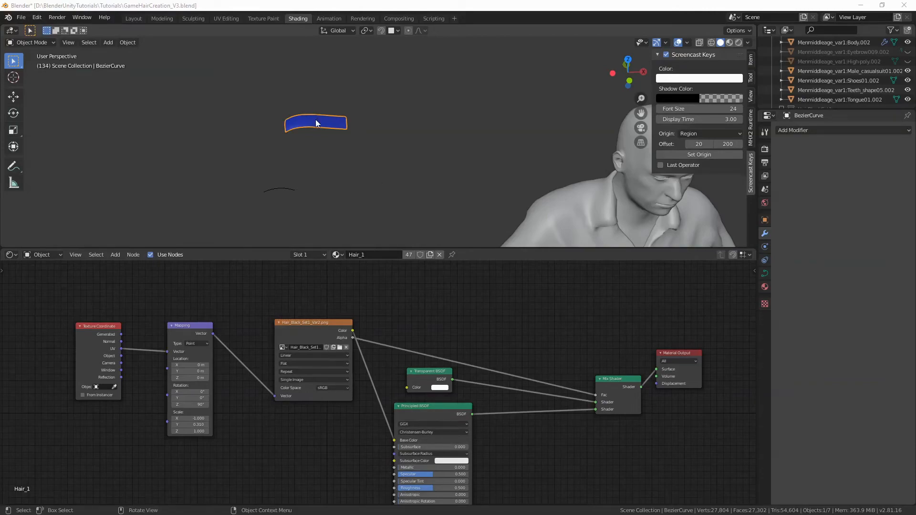
- Rearrange the Hair_1 material's image texture, Transparent BSDF, Principled BSDF, Mix Shader and Material Output nodes into a clearer layout
{"action": "left_click", "coordinate": [320, 323]}
{"action": "left_click_drag", "start_coordinate": [319, 321], "coordinate": [294, 320]}
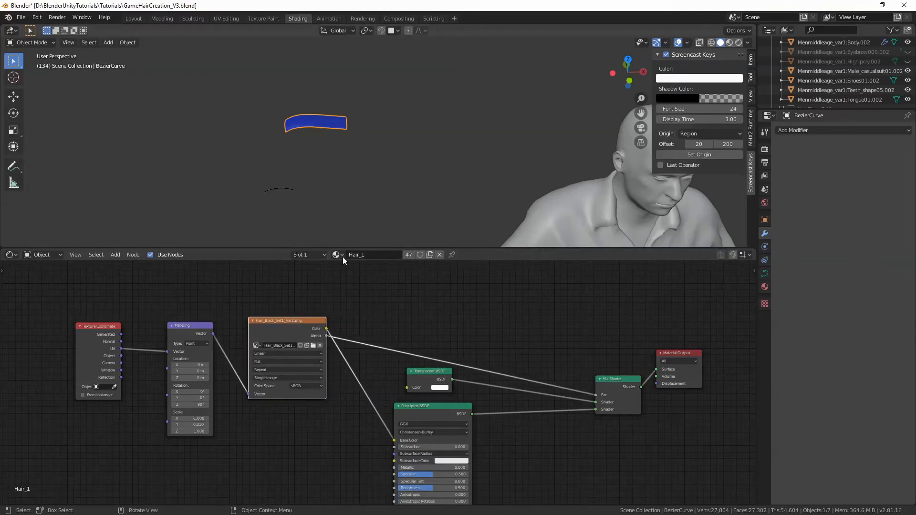
{"action": "left_click_drag", "start_coordinate": [431, 369], "coordinate": [415, 289]}
{"action": "left_click_drag", "start_coordinate": [419, 402], "coordinate": [409, 375]}
{"action": "left_click_drag", "start_coordinate": [619, 379], "coordinate": [592, 313]}
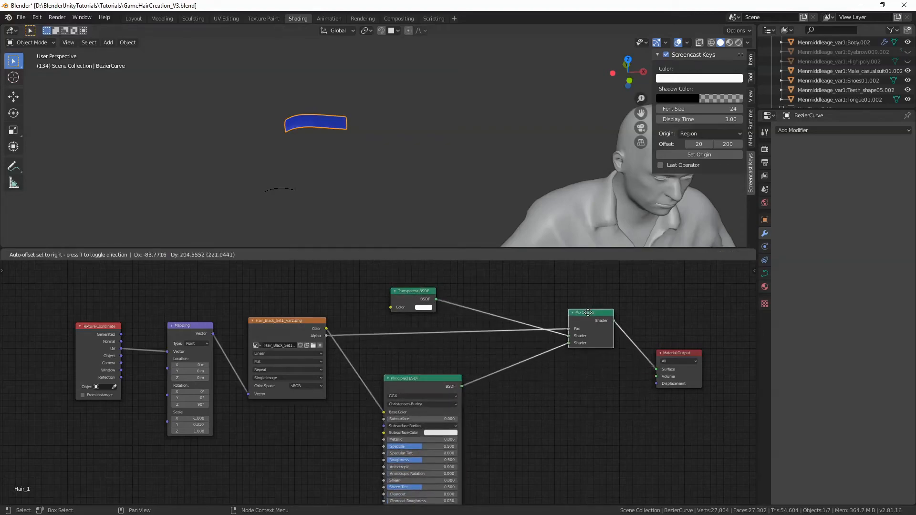
{"action": "left_click", "coordinate": [687, 353]}
{"action": "left_click_drag", "start_coordinate": [688, 351], "coordinate": [686, 307]}
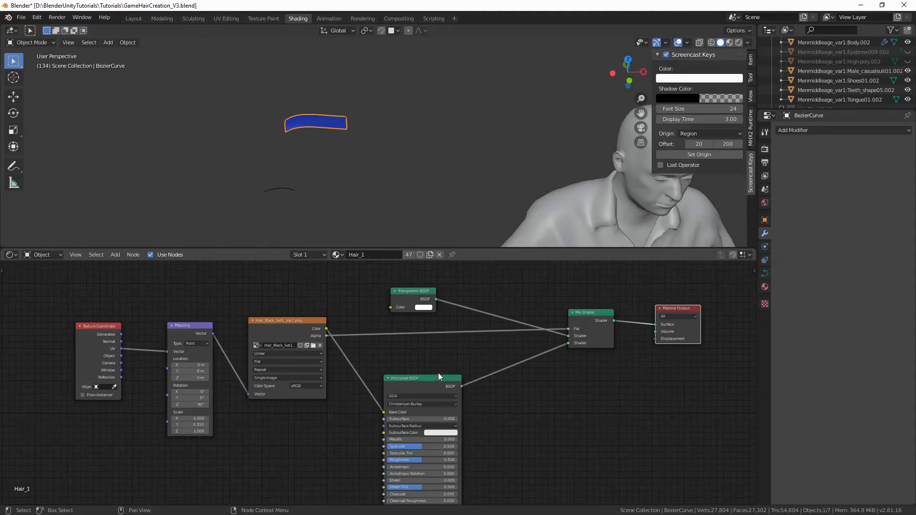
{"action": "left_click_drag", "start_coordinate": [434, 377], "coordinate": [432, 356]}
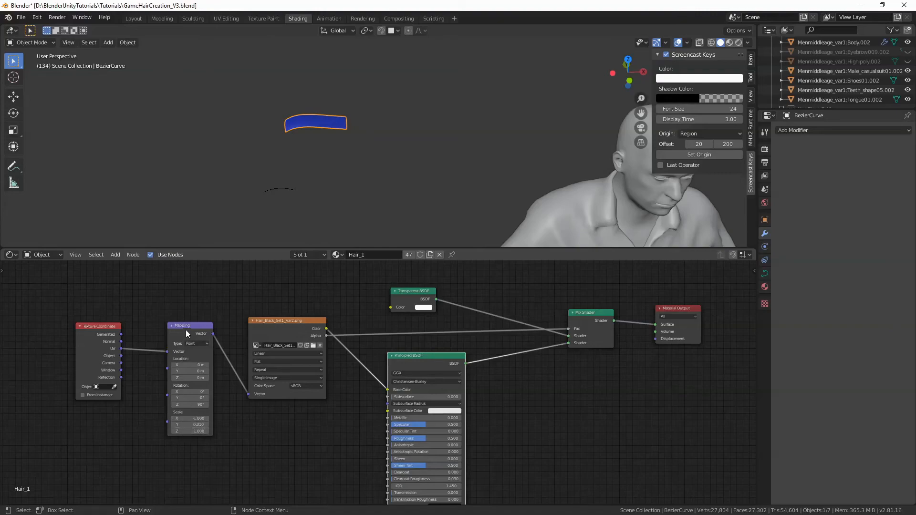
- Display the viewport in rendered shading and view the textured hair strip up close
{"action": "mouse_move", "coordinate": [328, 182]}
{"action": "middle_mouse_down", "text": "shift"}
{"action": "mouse_move", "coordinate": [341, 178]}
{"action": "mouse_move", "coordinate": [341, 195]}
{"action": "middle_mouse_up", "text": "shift"}
{"action": "key", "text": "z"}
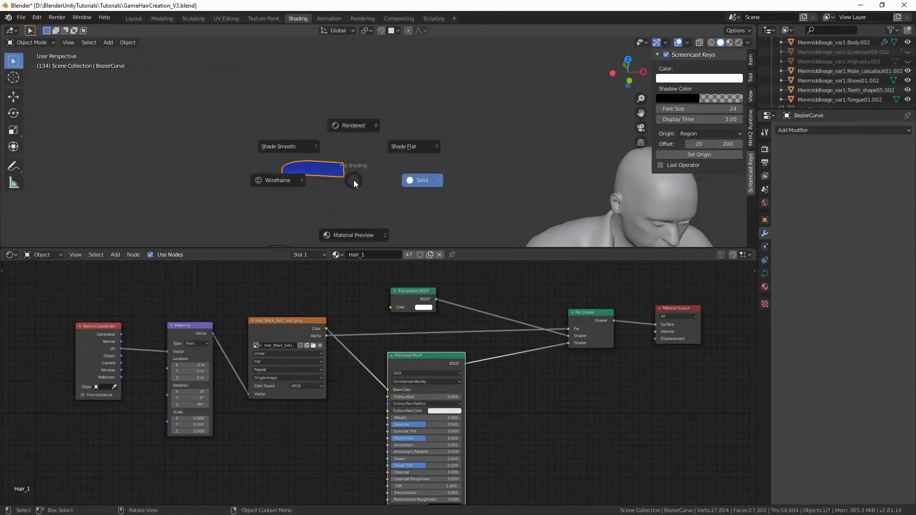
{"action": "left_click", "coordinate": [351, 131]}
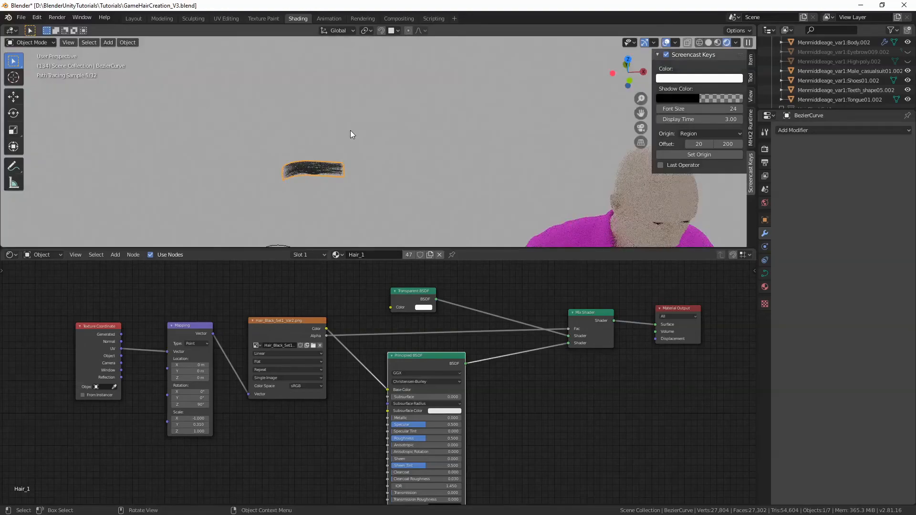
{"action": "mouse_move", "coordinate": [341, 179]}
{"action": "middle_mouse_down"}
{"action": "mouse_move", "coordinate": [360, 175]}
{"action": "mouse_move", "coordinate": [346, 205]}
{"action": "middle_mouse_up"}
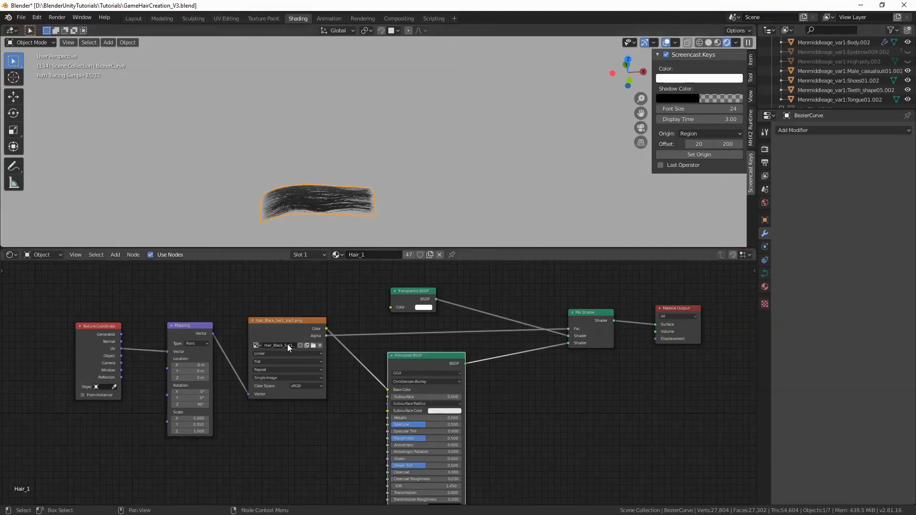
- Load Hair_Black_Set1.png into the Hair_1 image texture node and inspect it on the strip
{"action": "left_click", "coordinate": [313, 346]}
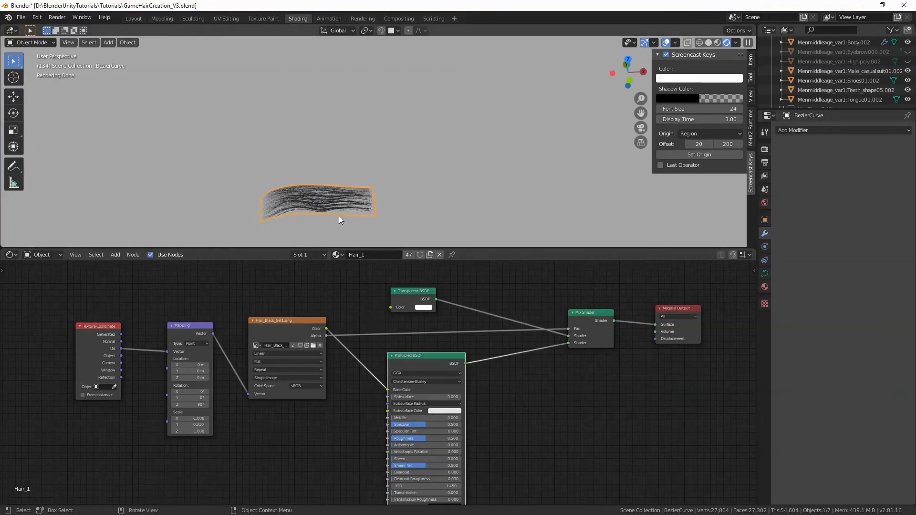
{"action": "scroll", "coordinate": [344, 221], "scroll_direction": "up", "scroll_amount": 2}
{"action": "middle_click_drag", "start_coordinate": [344, 224], "coordinate": [373, 167], "text": "shift"}
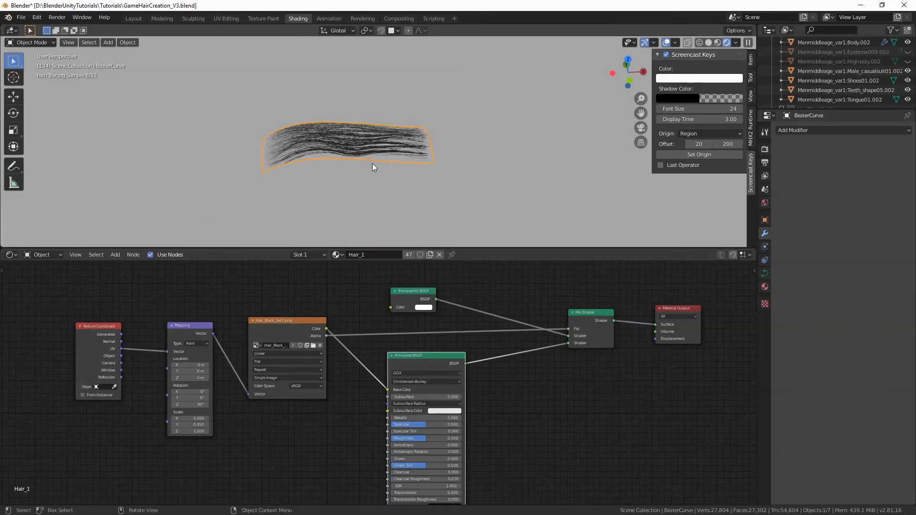
{"action": "scroll", "coordinate": [371, 179], "scroll_direction": "down", "scroll_amount": 3}
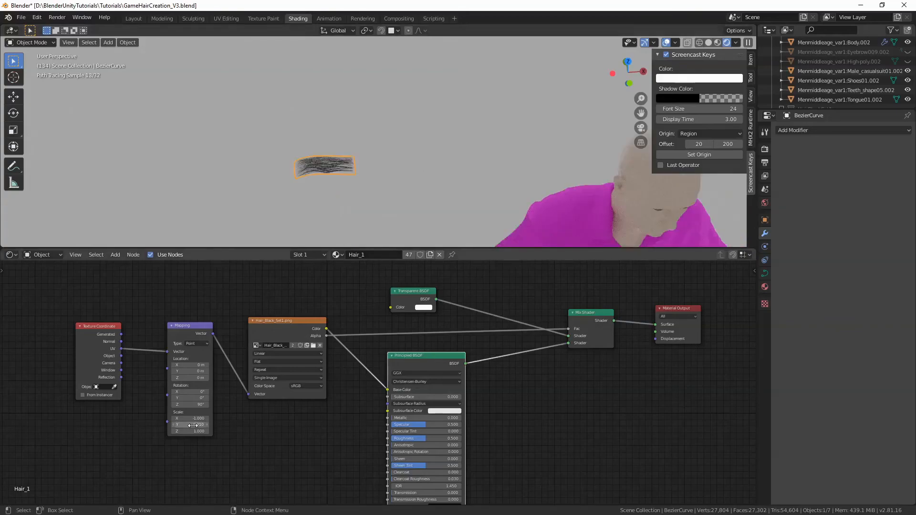
- Try different Y scale and X location values in the Mapping node to shift the hair texture on the strip
{"action": "mouse_move", "coordinate": [192, 425]}
{"action": "left_mouse_down"}
{"action": "mouse_move", "coordinate": [209, 425]}
{"action": "mouse_move", "coordinate": [192, 425]}
{"action": "left_mouse_up"}
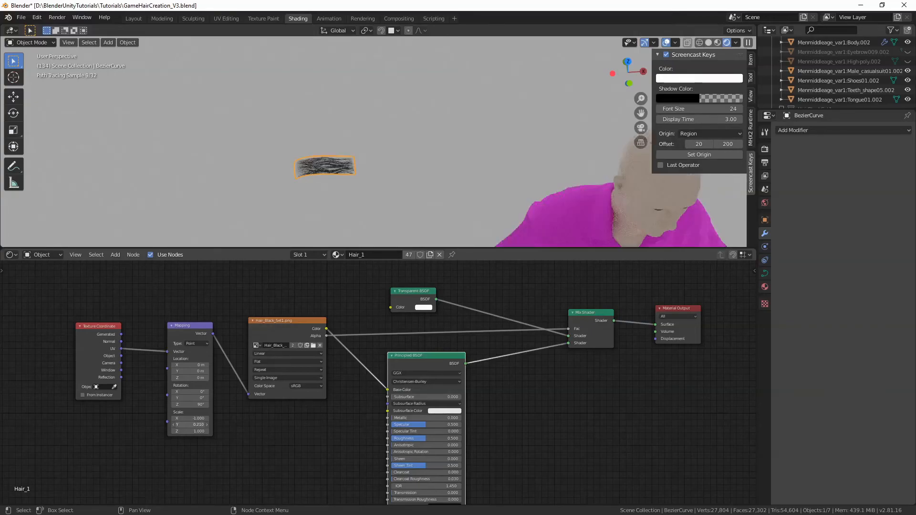
{"action": "left_click_drag", "start_coordinate": [191, 425], "coordinate": [193, 425]}
{"action": "left_click_drag", "start_coordinate": [189, 365], "coordinate": [191, 365]}
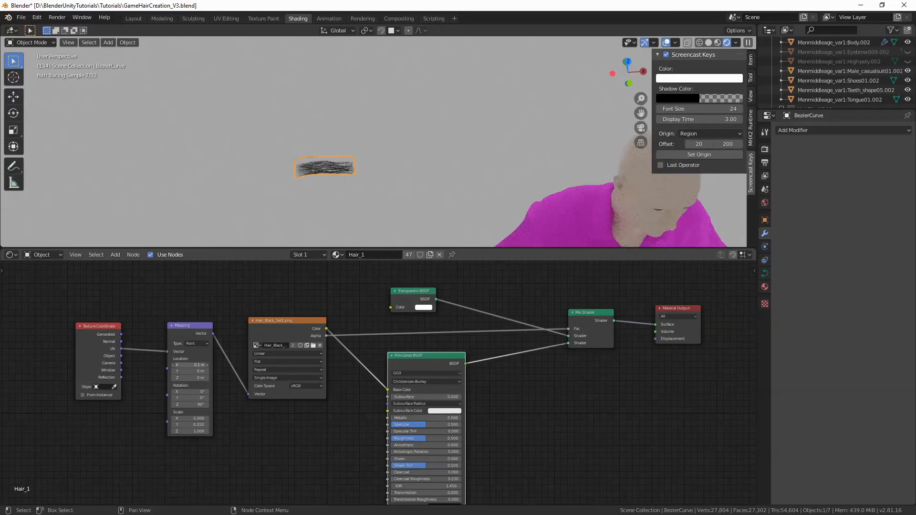
{"action": "left_click_drag", "start_coordinate": [191, 365], "coordinate": [192, 365]}
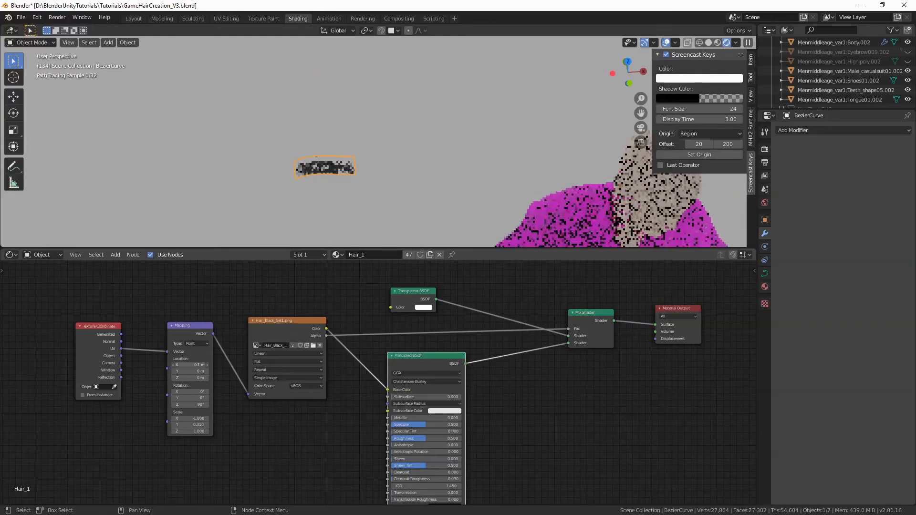
{"action": "left_click_drag", "start_coordinate": [191, 365], "coordinate": [190, 365]}
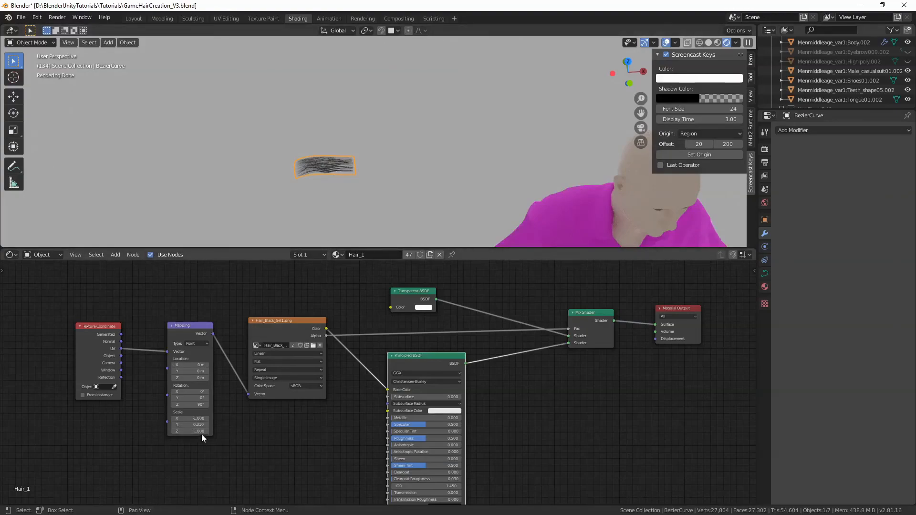
{"action": "left_click_drag", "start_coordinate": [198, 405], "coordinate": [205, 405], "text": "ctrl"}
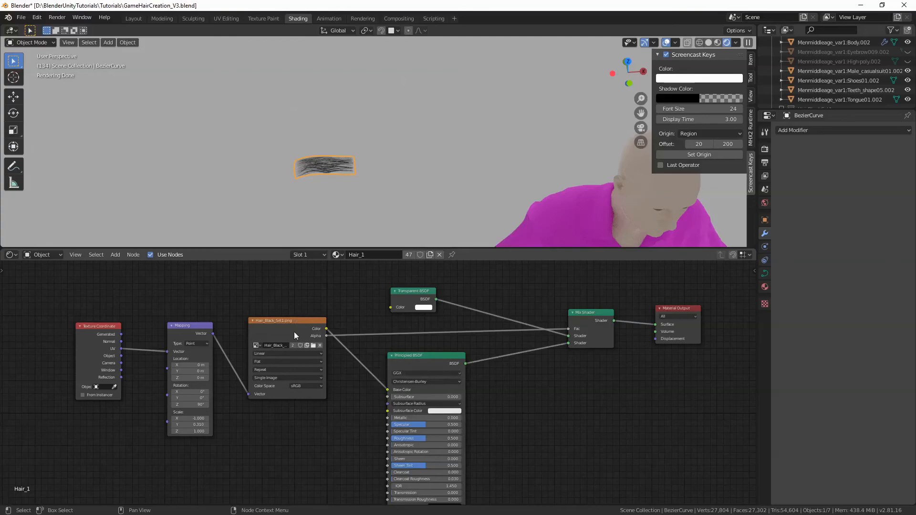
- Nudge the image texture and Principled BSDF nodes slightly and return the viewport to solid shading
{"action": "left_click_drag", "start_coordinate": [284, 319], "coordinate": [288, 317]}
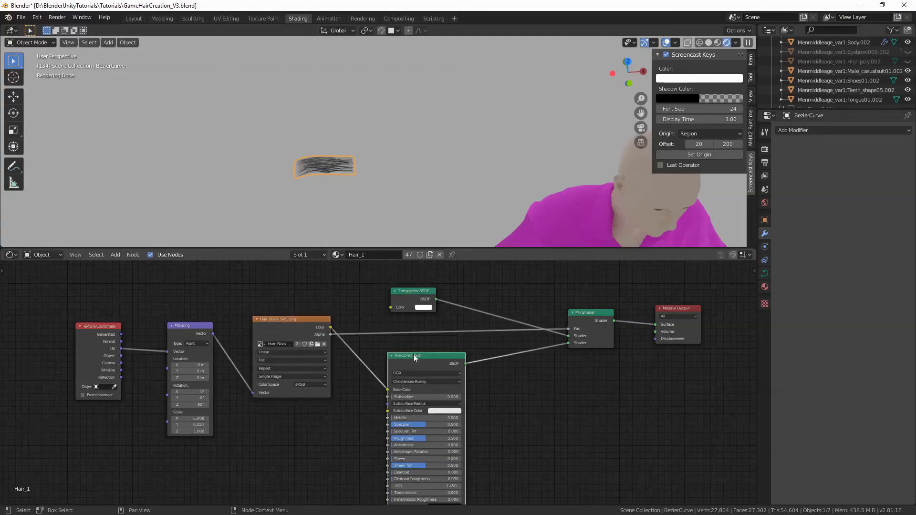
{"action": "left_click_drag", "start_coordinate": [414, 354], "coordinate": [410, 349]}
{"action": "middle_click_drag", "start_coordinate": [492, 191], "coordinate": [414, 165]}
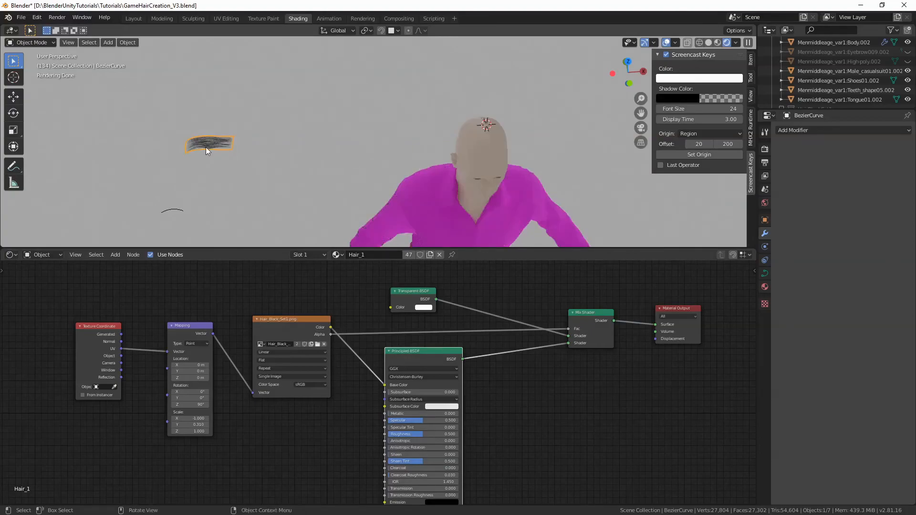
{"action": "key", "text": "z"}
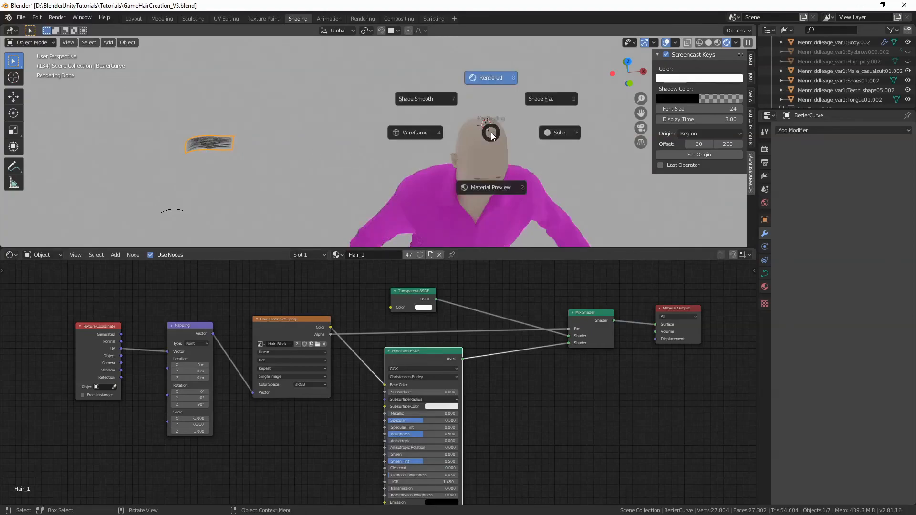
{"action": "left_click", "coordinate": [560, 136]}
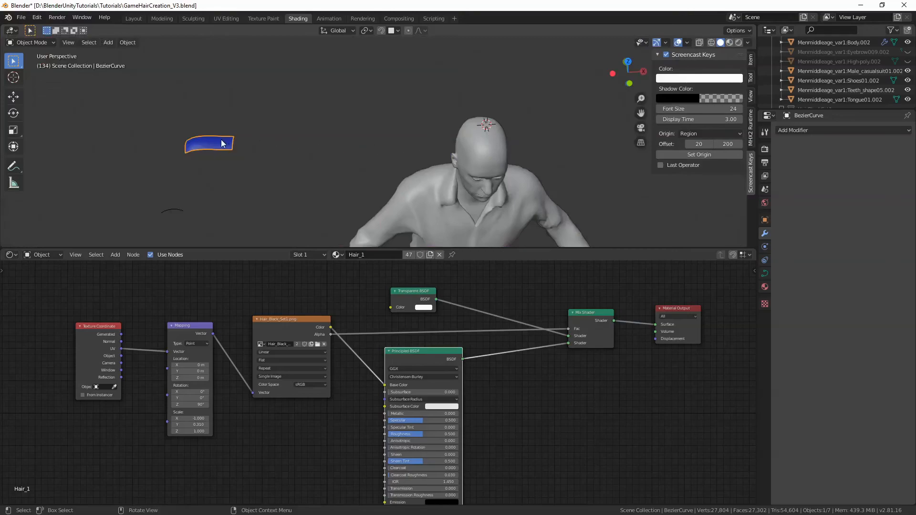
- Duplicate the hair strip, place the copy between the original and the head, and show its material settings
{"action": "key", "text": "shift+d"}
{"action": "left_click", "coordinate": [340, 133]}
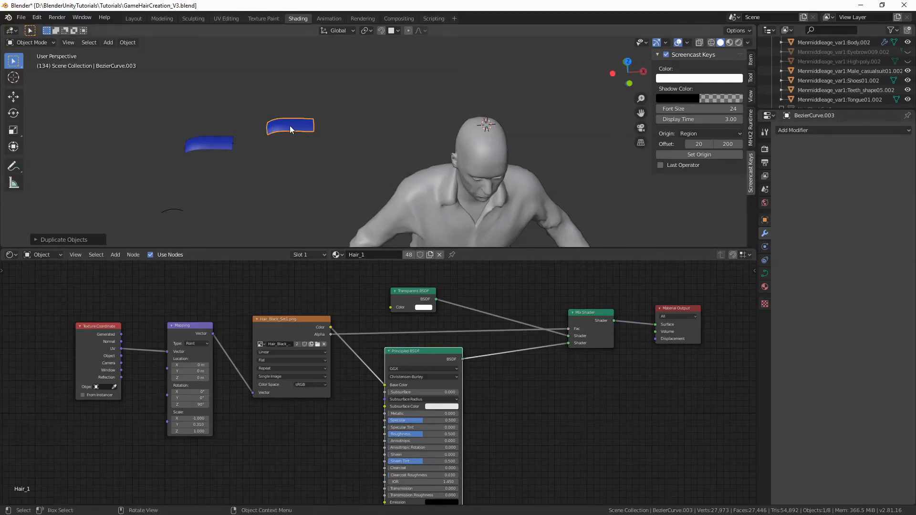
{"action": "left_click", "coordinate": [765, 304]}
{"action": "left_click", "coordinate": [765, 288]}
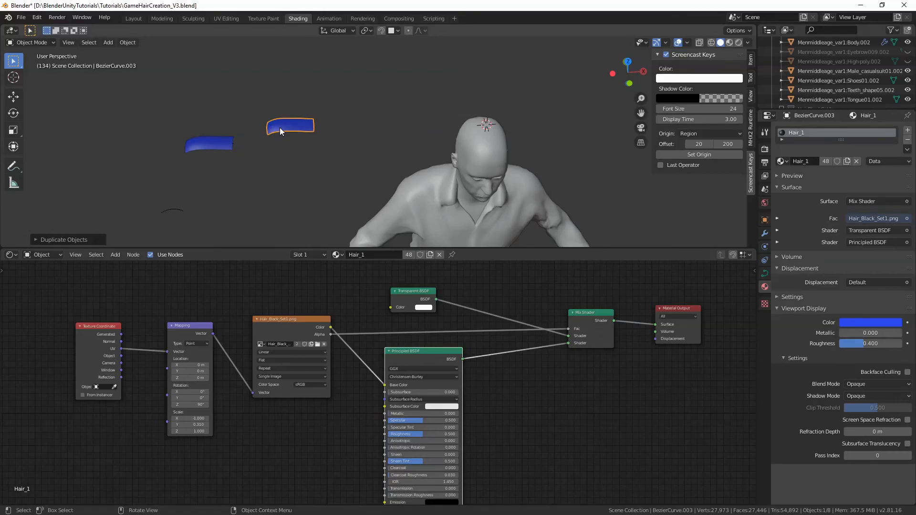
- Snap the duplicated hair strip to the 3D cursor on top of the character's head
{"action": "key", "text": "shift+s"}
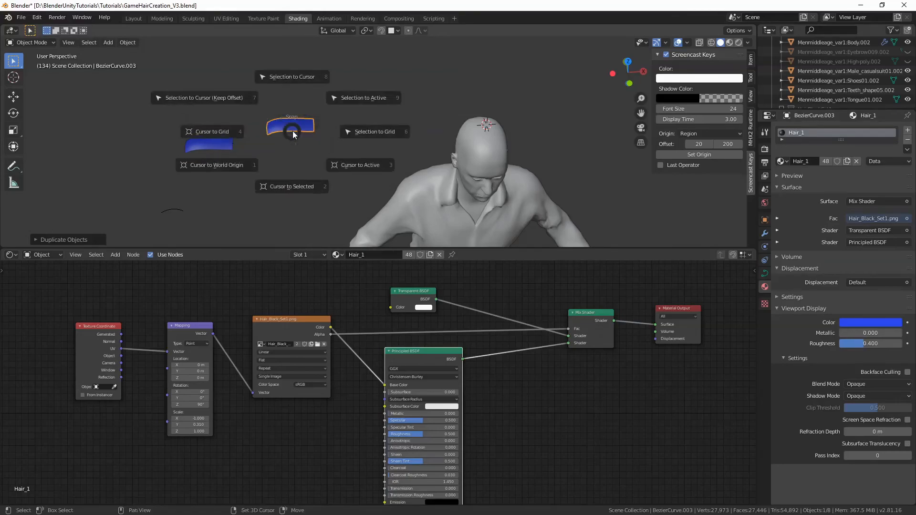
{"action": "left_click", "coordinate": [292, 77]}
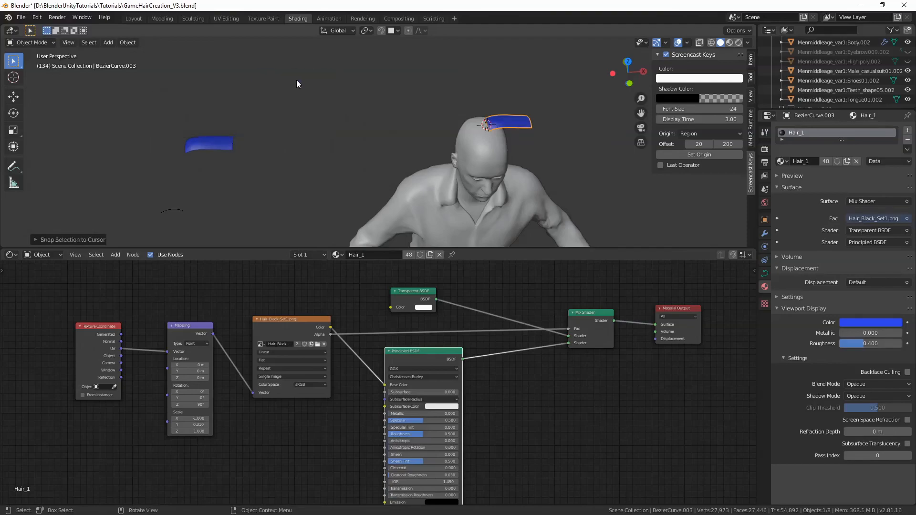
{"action": "middle_click_drag", "start_coordinate": [535, 148], "coordinate": [398, 114]}
{"action": "scroll", "coordinate": [400, 161], "scroll_direction": "up", "scroll_amount": 2}
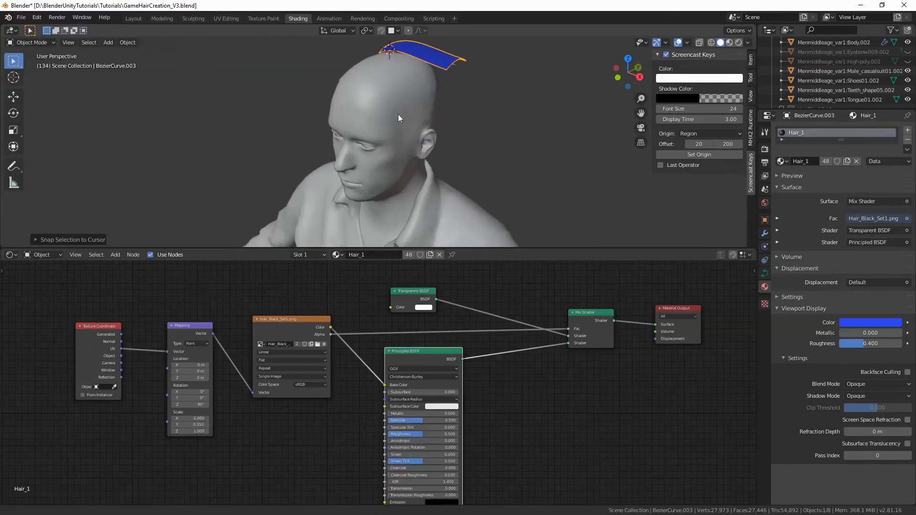
{"action": "scroll", "coordinate": [402, 106], "scroll_direction": "down", "scroll_amount": 2}
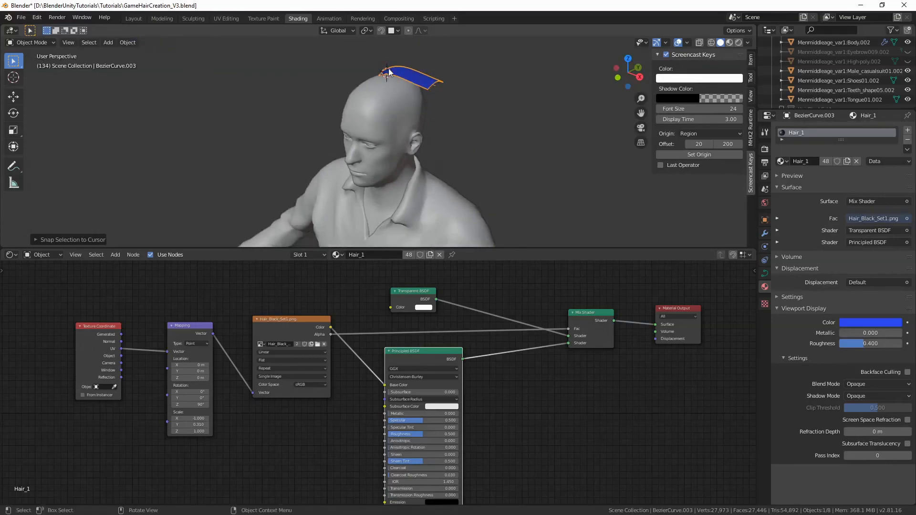
- Move the duplicated strip with snapping onto the side of the head so it hangs down in front of the ear
{"action": "left_click", "coordinate": [395, 32]}
{"action": "key", "text": "g"}
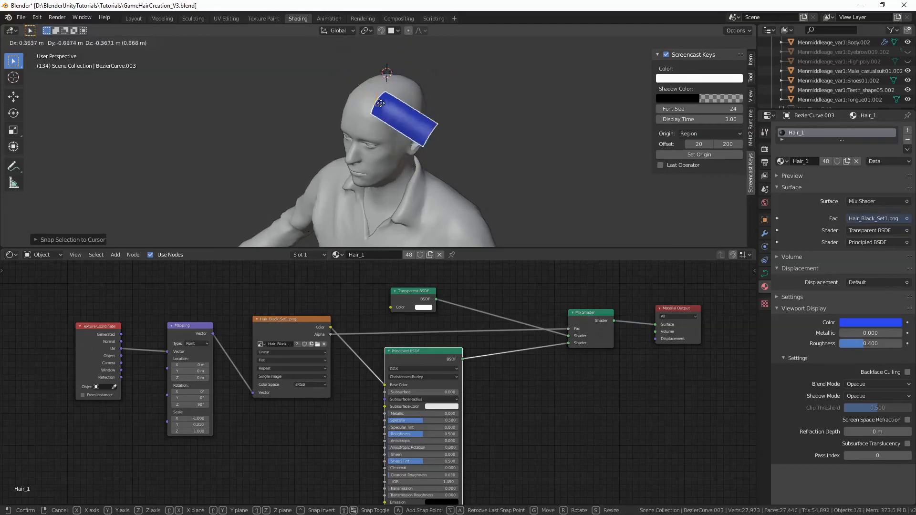
{"action": "left_click", "coordinate": [403, 122]}
{"action": "middle_click_drag", "start_coordinate": [460, 135], "coordinate": [418, 122]}
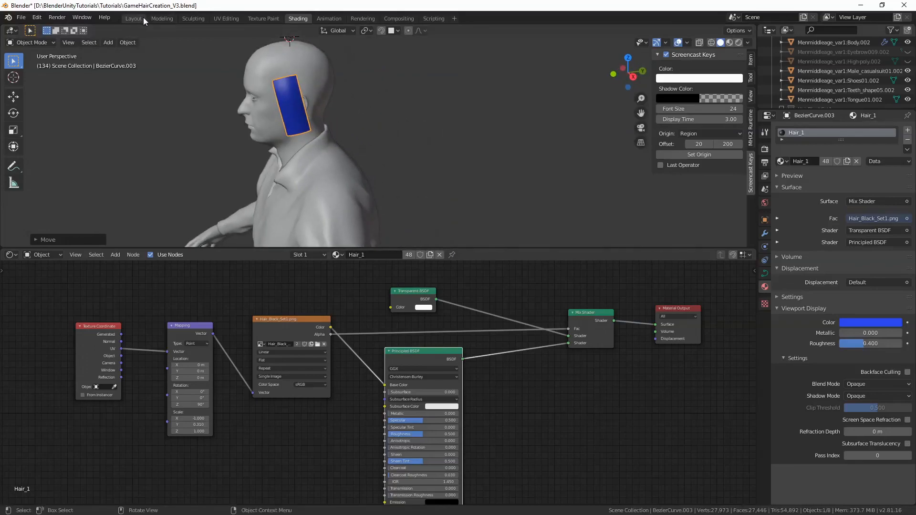
- Switch to the Layout workspace and frame the head and its hair strip from the side
{"action": "left_click", "coordinate": [142, 18]}
{"action": "scroll", "coordinate": [493, 196], "scroll_direction": "down", "scroll_amount": 4}
{"action": "middle_click_drag", "start_coordinate": [494, 196], "coordinate": [124, 125], "text": "shift"}
{"action": "middle_click_drag", "start_coordinate": [346, 196], "coordinate": [256, 178]}
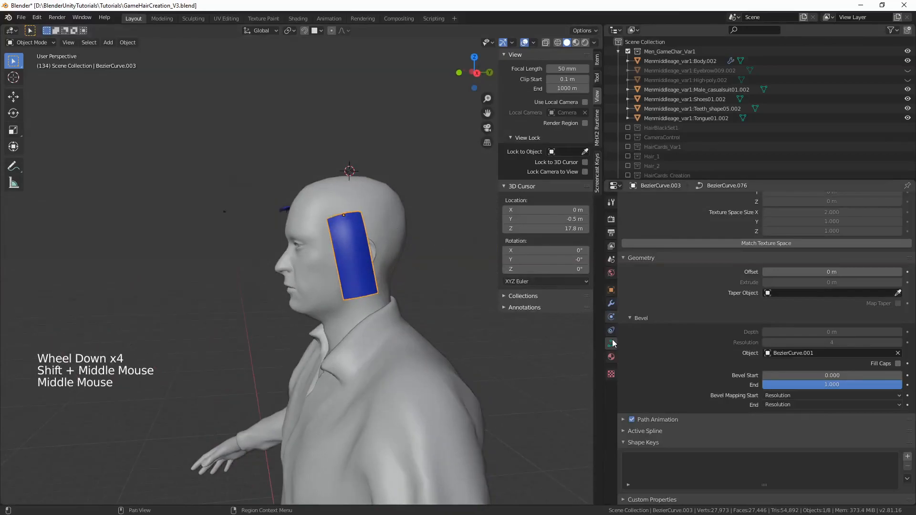
- Split the properties area and turn its lower part into a second 3D viewport that shows the character
{"action": "left_click_drag", "start_coordinate": [606, 503], "coordinate": [615, 317]}
{"action": "left_click", "coordinate": [615, 321]}
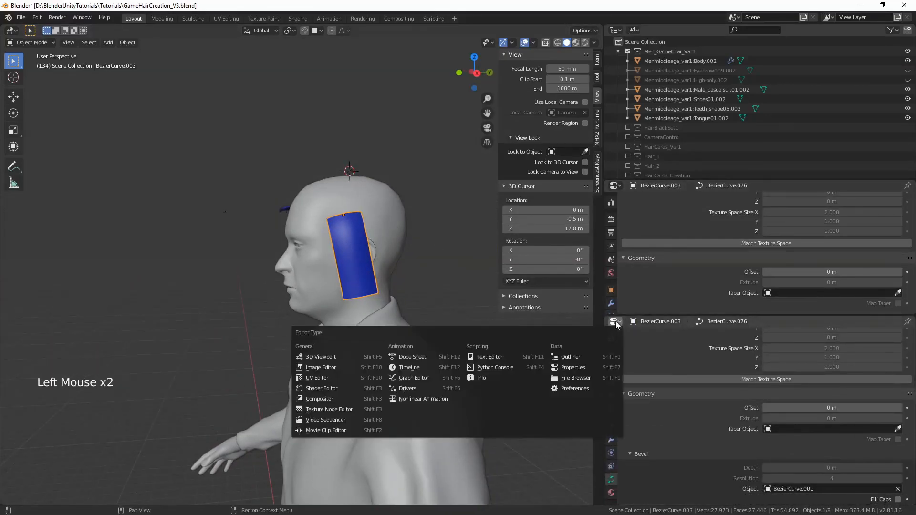
{"action": "left_click", "coordinate": [324, 356]}
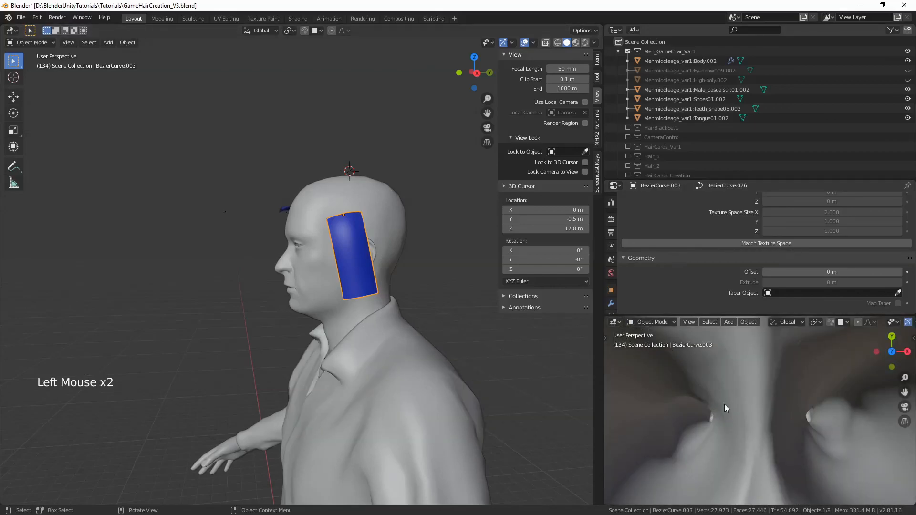
{"action": "scroll", "coordinate": [720, 402], "scroll_direction": "down", "scroll_amount": 3}
{"action": "middle_click_drag", "start_coordinate": [769, 408], "coordinate": [700, 340]}
{"action": "scroll", "coordinate": [719, 406], "scroll_direction": "down", "scroll_amount": 3}
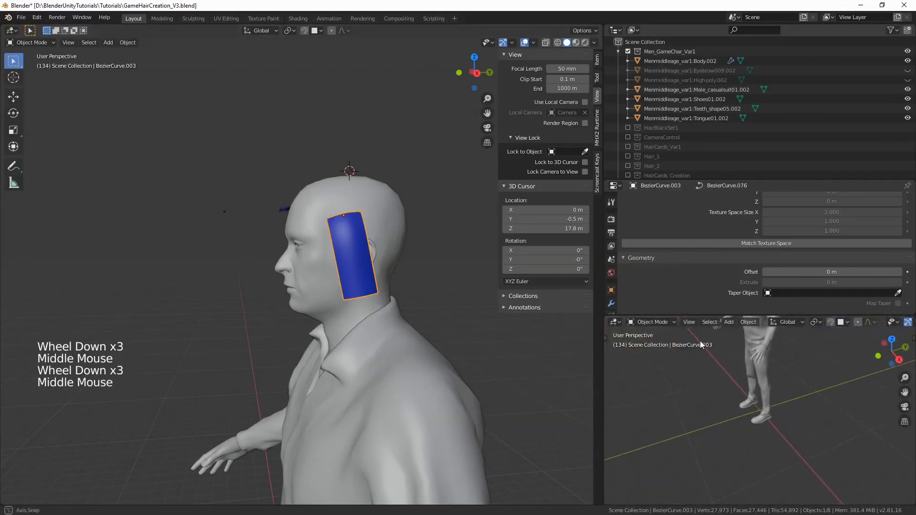
- Frame the character's head in the second 3D viewport and switch that viewport to Rendered shading to preview the hair texture
{"action": "middle_click_drag", "start_coordinate": [390, 265], "coordinate": [298, 249], "text": "shift"}
{"action": "scroll", "coordinate": [758, 382], "scroll_direction": "up", "scroll_amount": 2}
{"action": "middle_click_drag", "start_coordinate": [758, 381], "coordinate": [756, 465], "text": "shift"}
{"action": "middle_click_drag", "start_coordinate": [759, 502], "coordinate": [722, 400]}
{"action": "scroll", "coordinate": [722, 411], "scroll_direction": "up", "scroll_amount": 2}
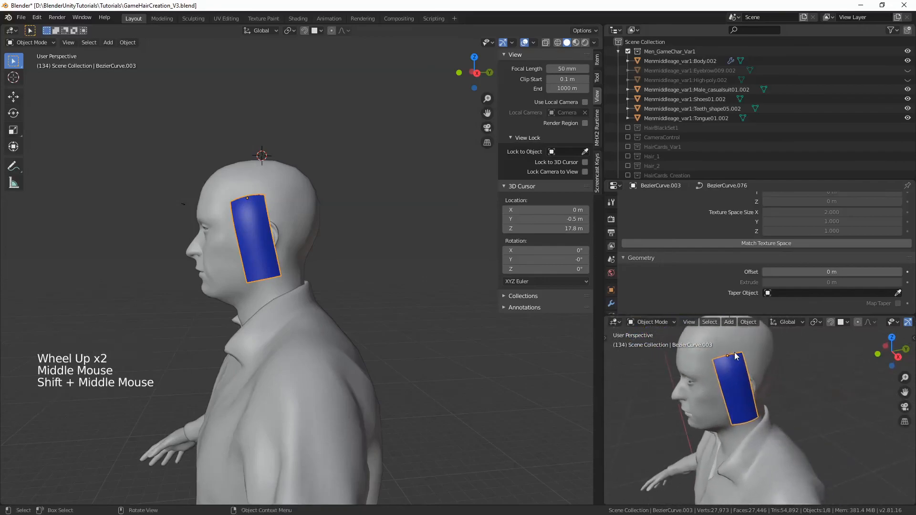
{"action": "key", "text": "z"}
{"action": "left_click", "coordinate": [733, 300]}
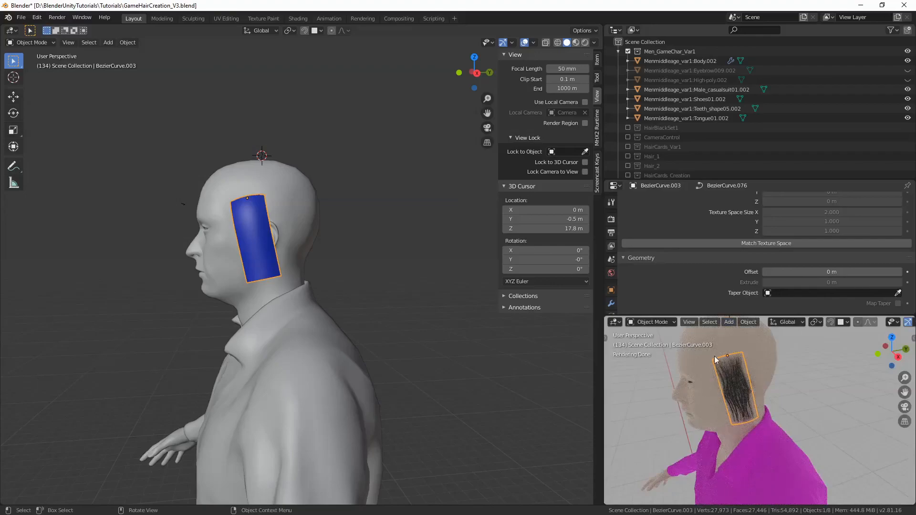
- Rotate the hair strip to run backward above the ear and move it with snapping toward the temple
{"action": "left_click", "coordinate": [252, 204]}
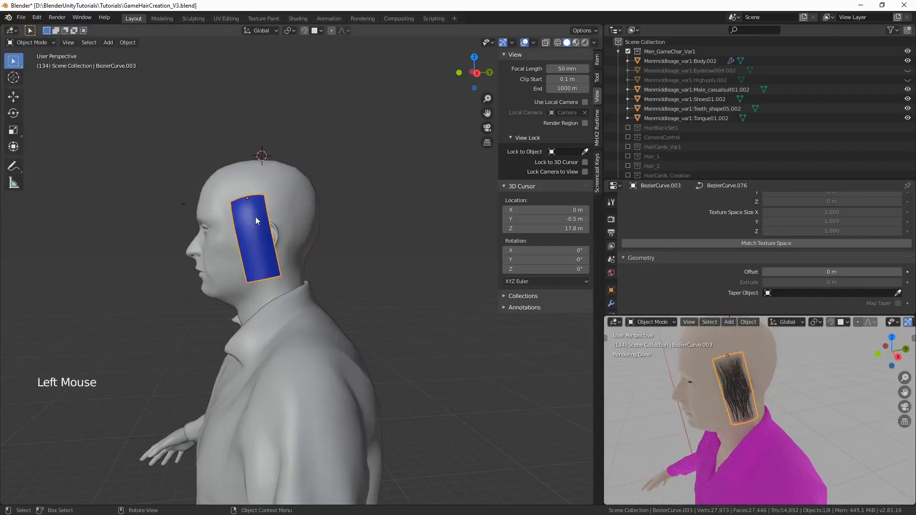
{"action": "key", "text": "r"}
{"action": "left_click", "coordinate": [282, 210]}
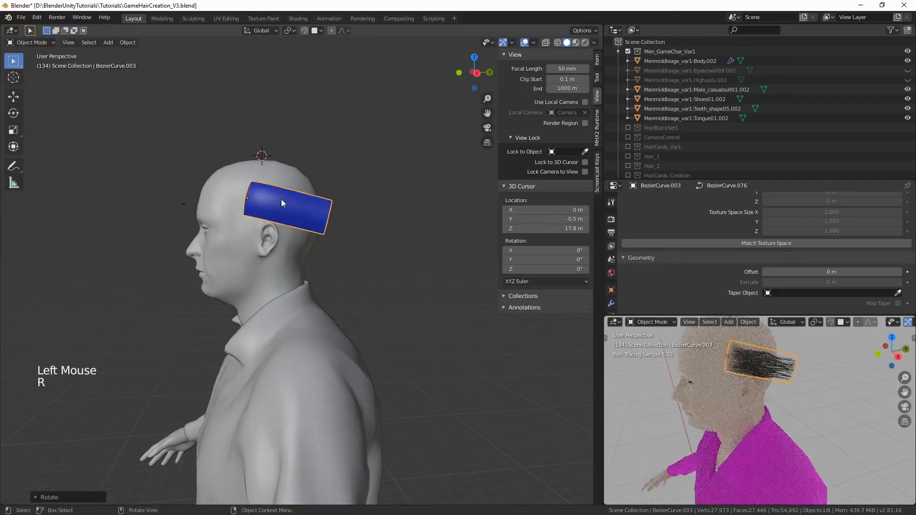
{"action": "middle_click_drag", "start_coordinate": [281, 210], "coordinate": [323, 224], "text": "shift"}
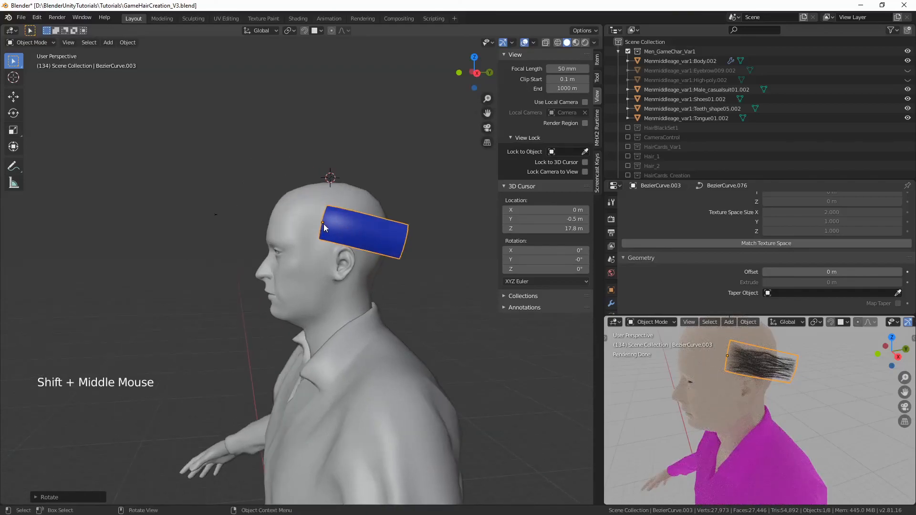
{"action": "key", "text": "g"}
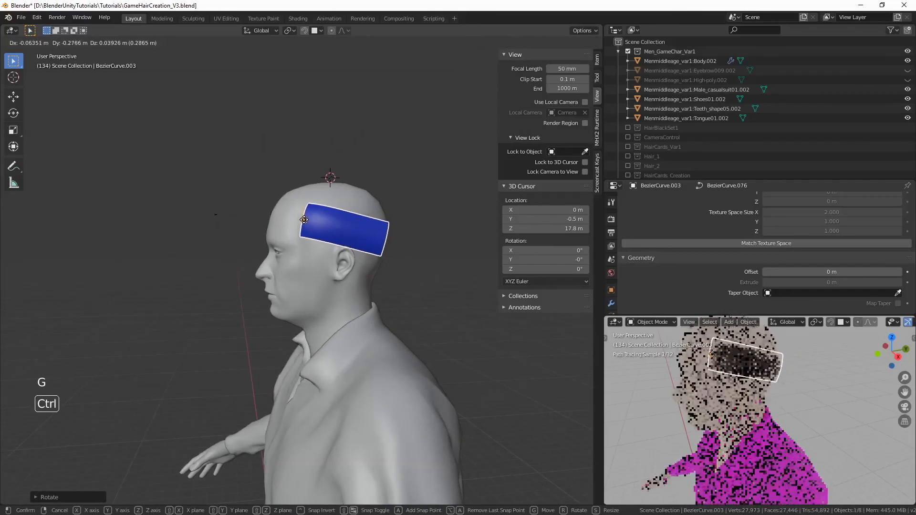
{"action": "left_click", "coordinate": [304, 222], "text": "ctrl"}
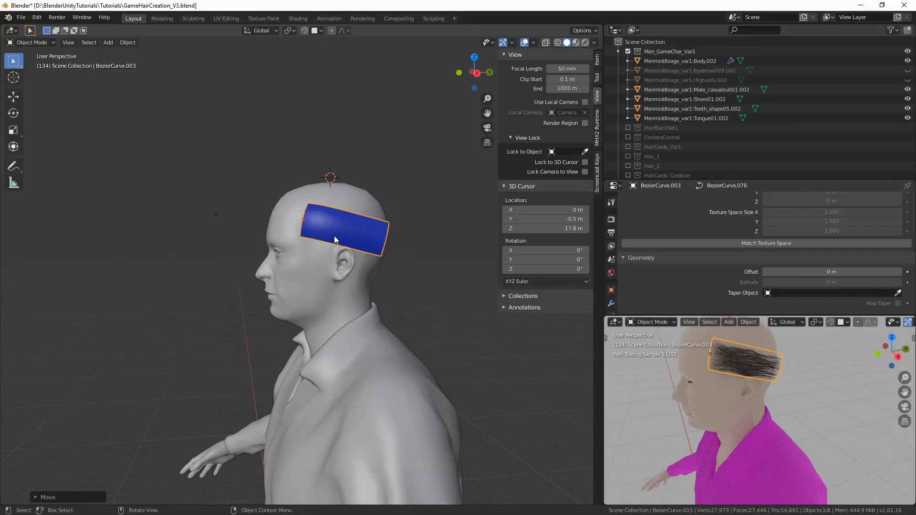